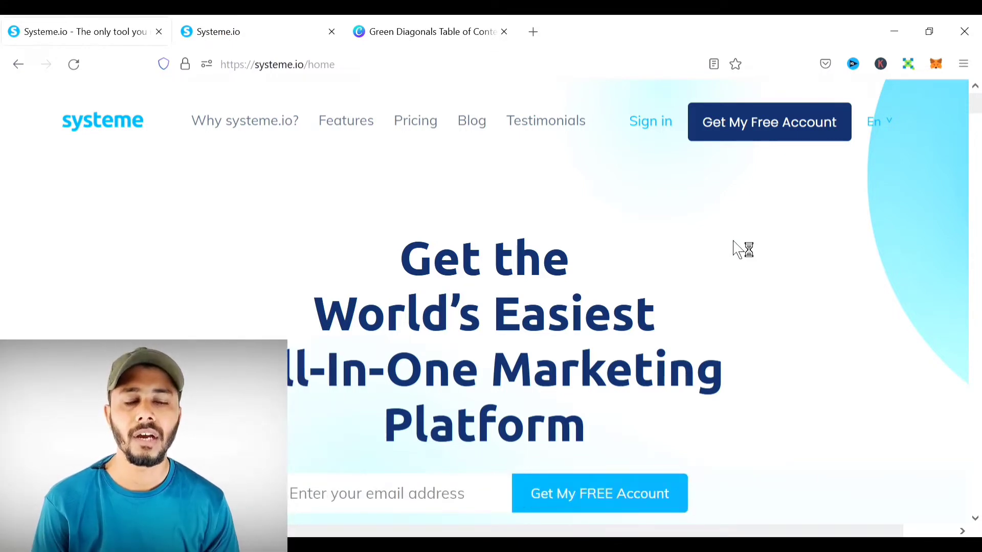
# - Sign in and go to the Courses list under Products/Sales, which shows 0 courses
pyautogui.click(668, 131)
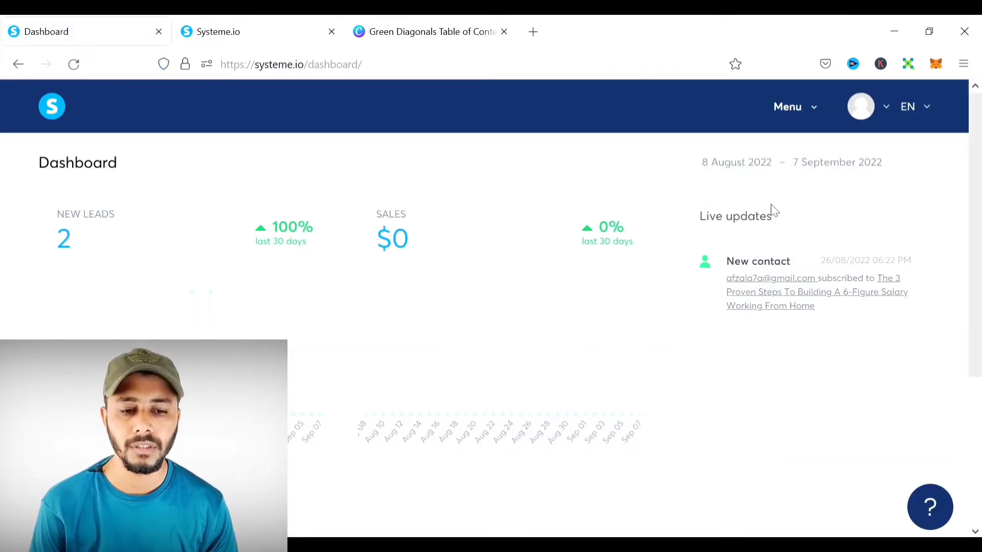
pyautogui.click(802, 123)
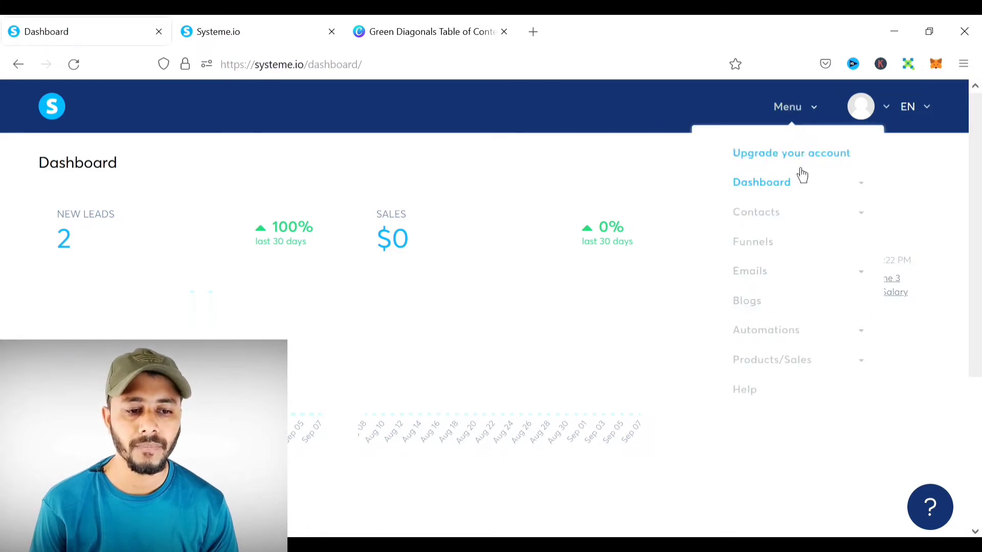
pyautogui.click(780, 371)
pyautogui.scroll(-2, 815, 344)
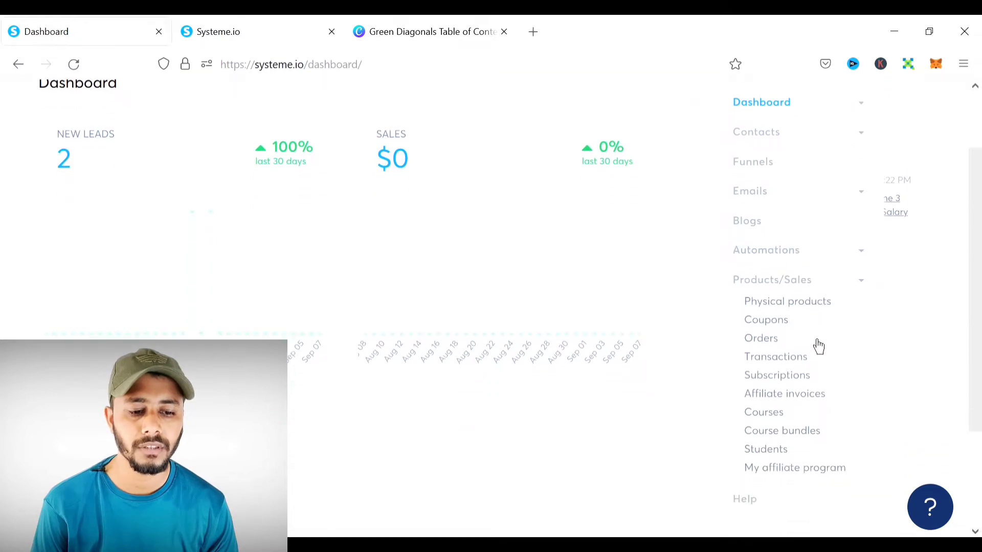
pyautogui.click(778, 419)
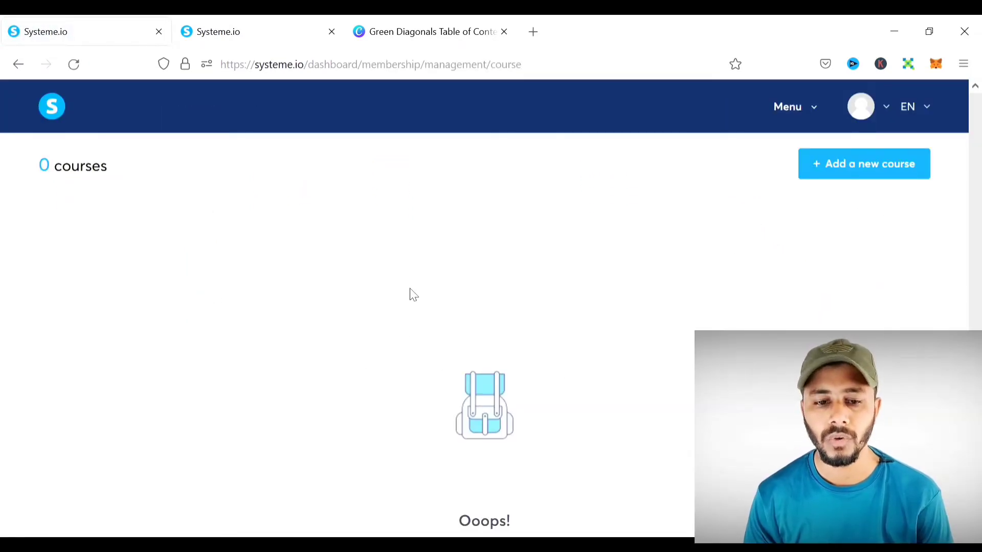
# - Start a new course and enter the name YouTube Wealth
pyautogui.click(879, 175)
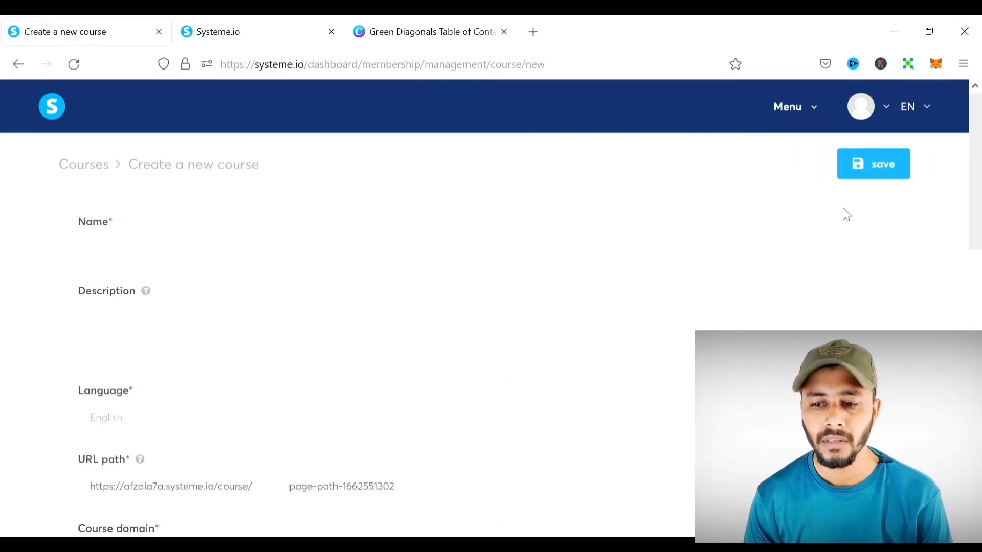
pyautogui.scroll(-4, 846, 214)
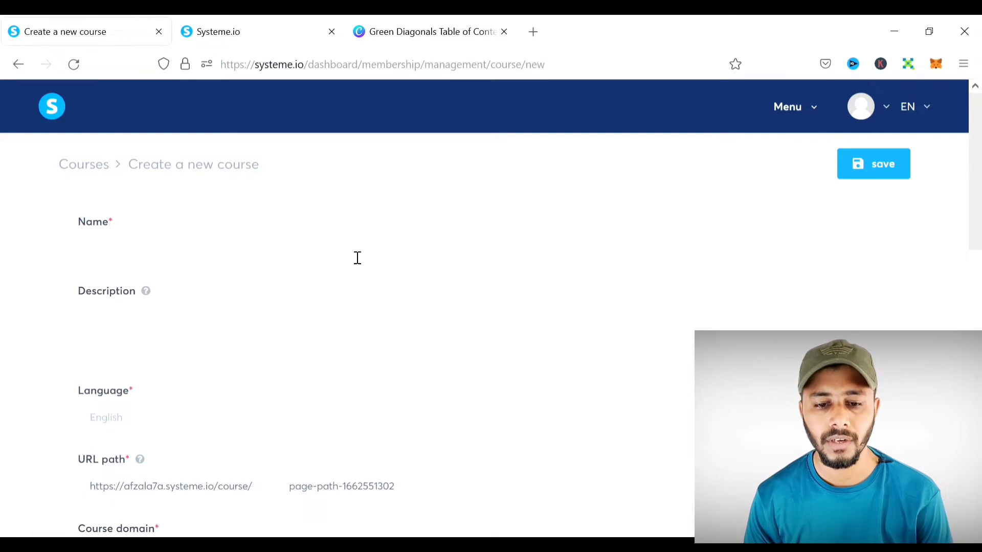
pyautogui.click(281, 260)
pyautogui.write('y')
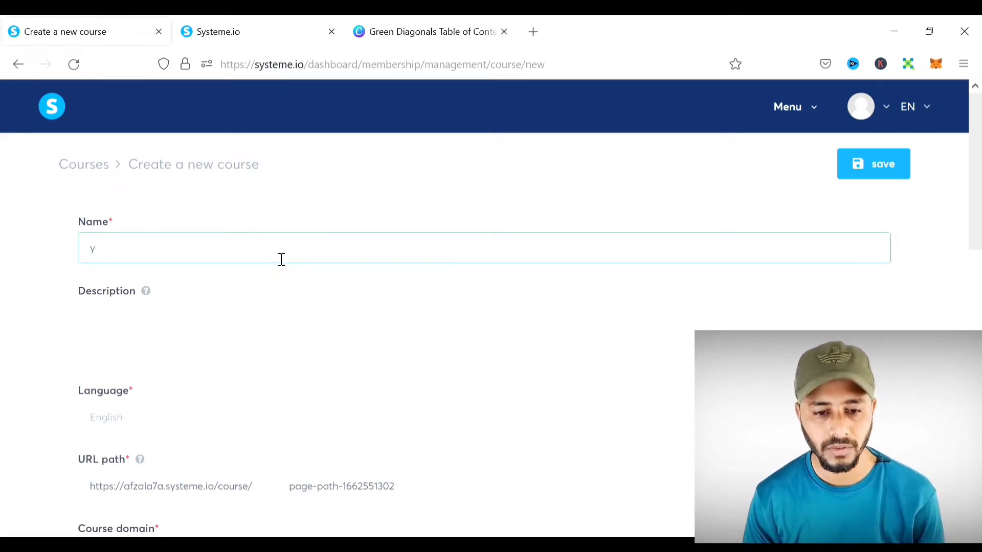
pyautogui.click(219, 274)
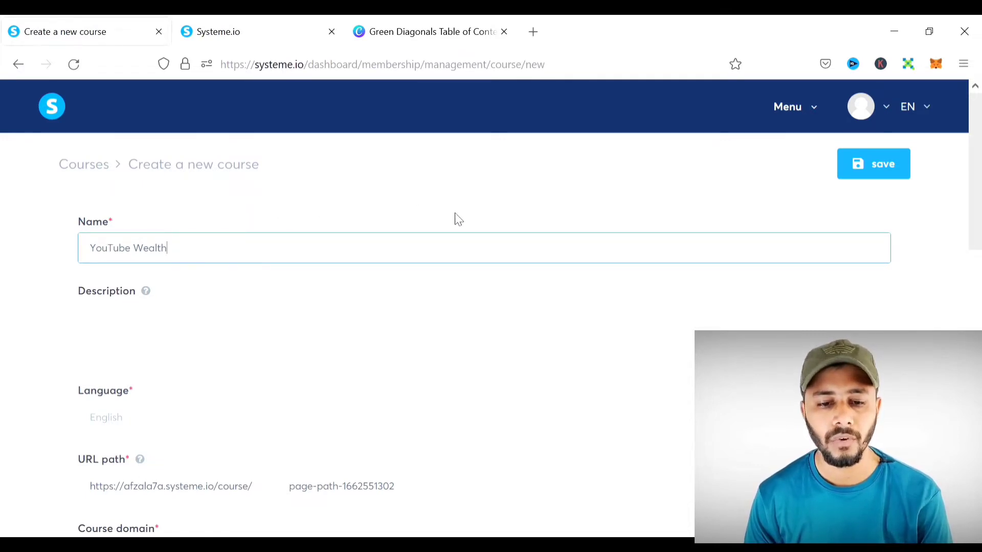
pyautogui.scroll(-3, 458, 219)
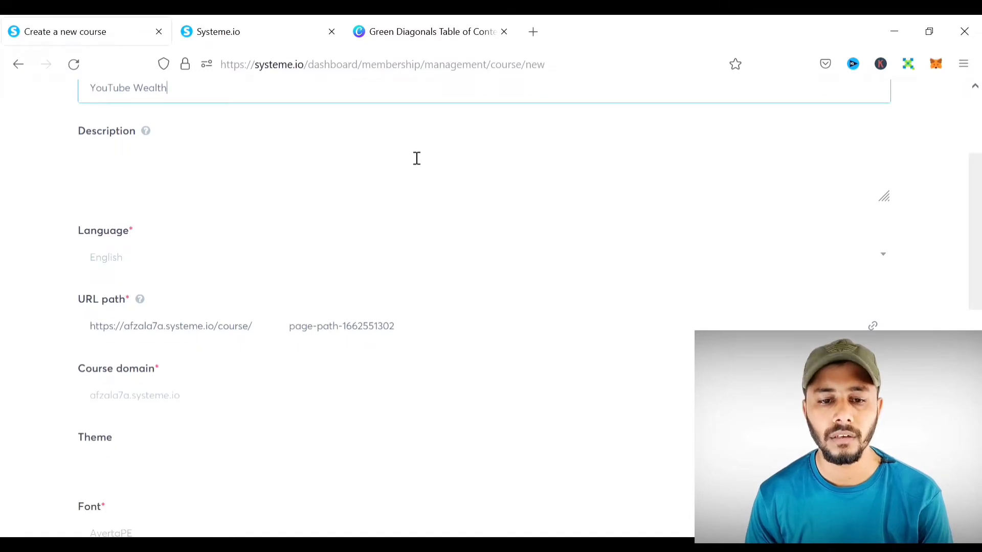
pyautogui.scroll(2, 417, 158)
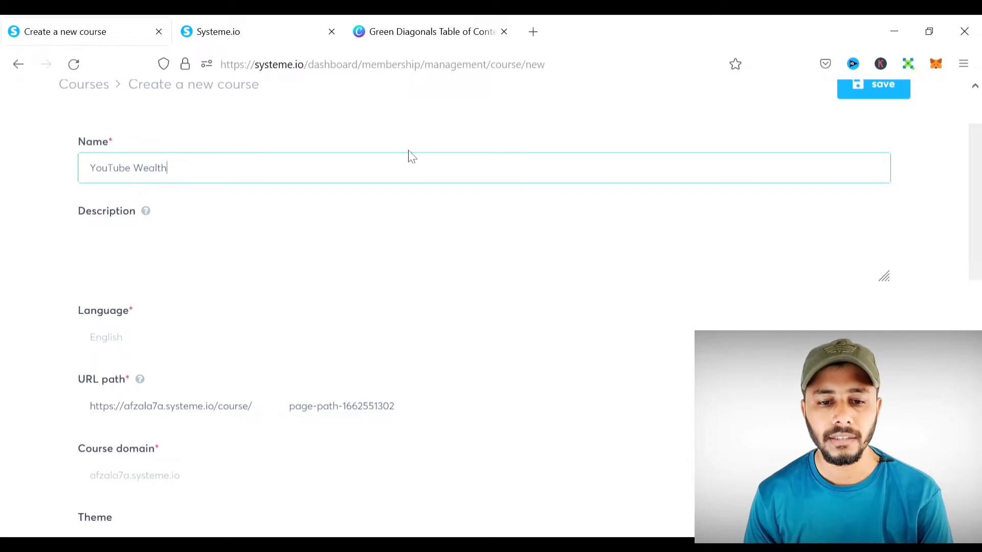
pyautogui.scroll(-2, 307, 177)
pyautogui.click(177, 168)
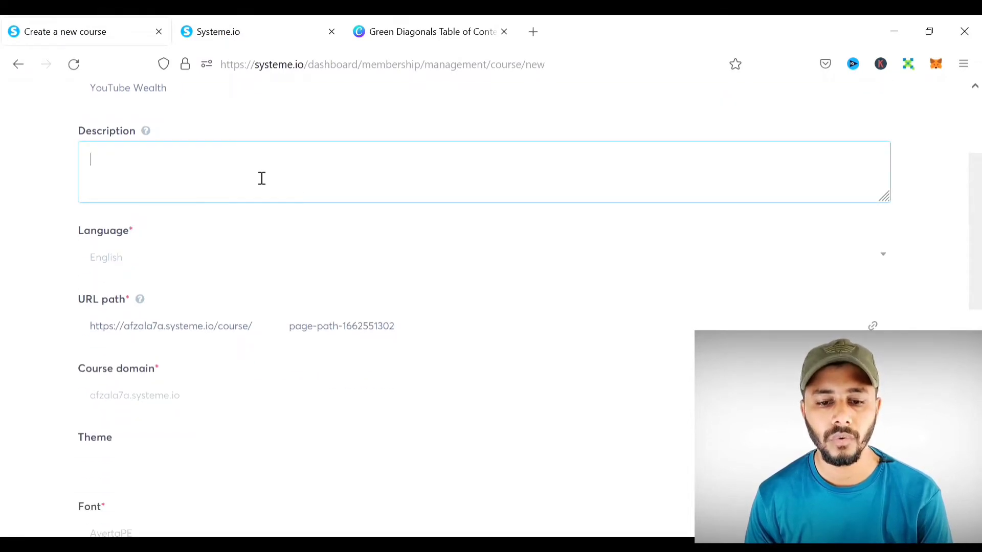
# - Keep English as the course language and choose the custom domain as the course domain
pyautogui.click(258, 266)
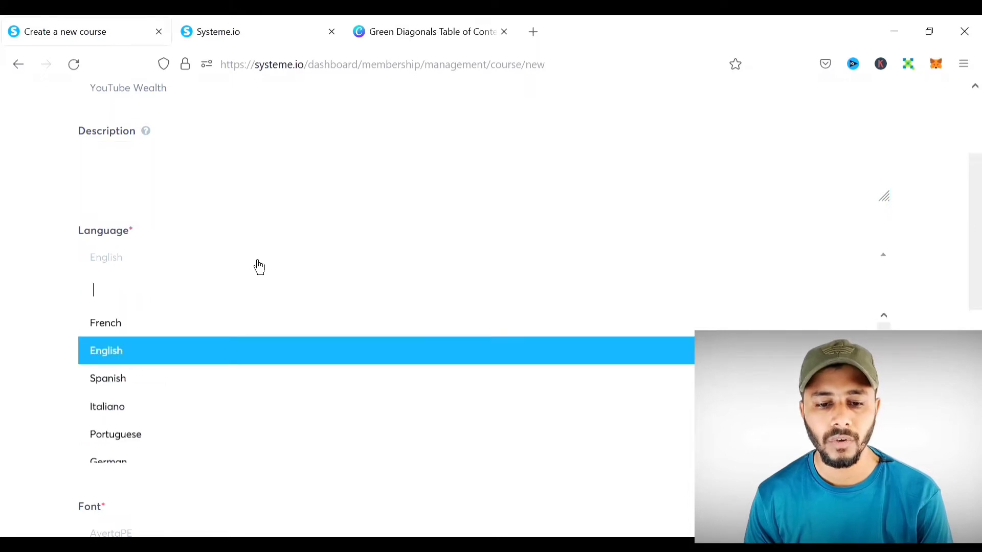
pyautogui.click(155, 361)
pyautogui.scroll(-2, 331, 199)
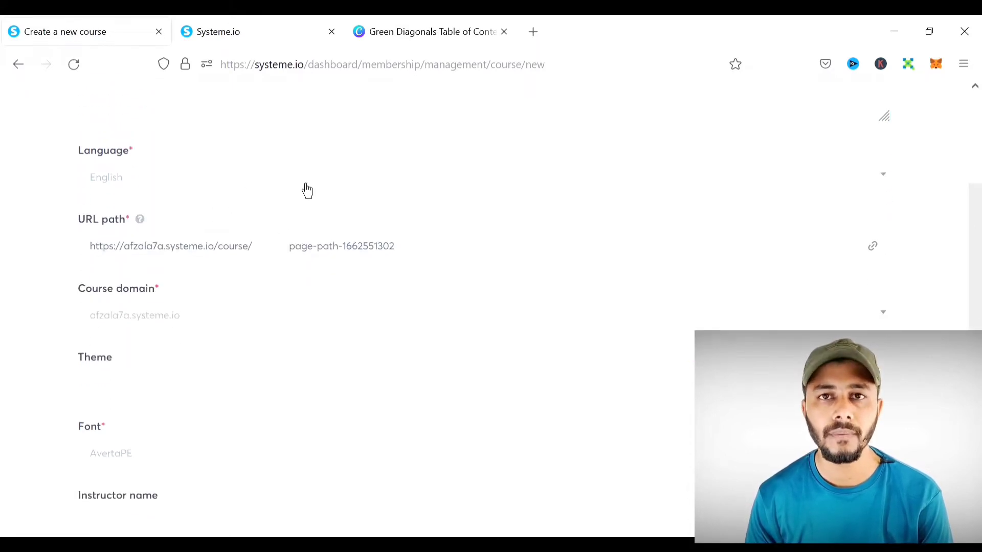
pyautogui.scroll(-2, 199, 256)
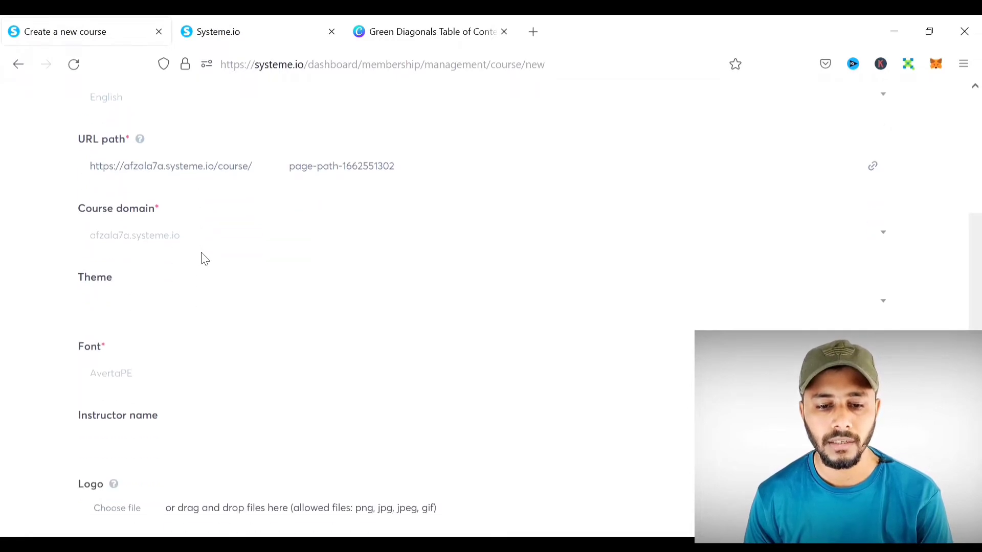
pyautogui.click(195, 240)
pyautogui.click(170, 298)
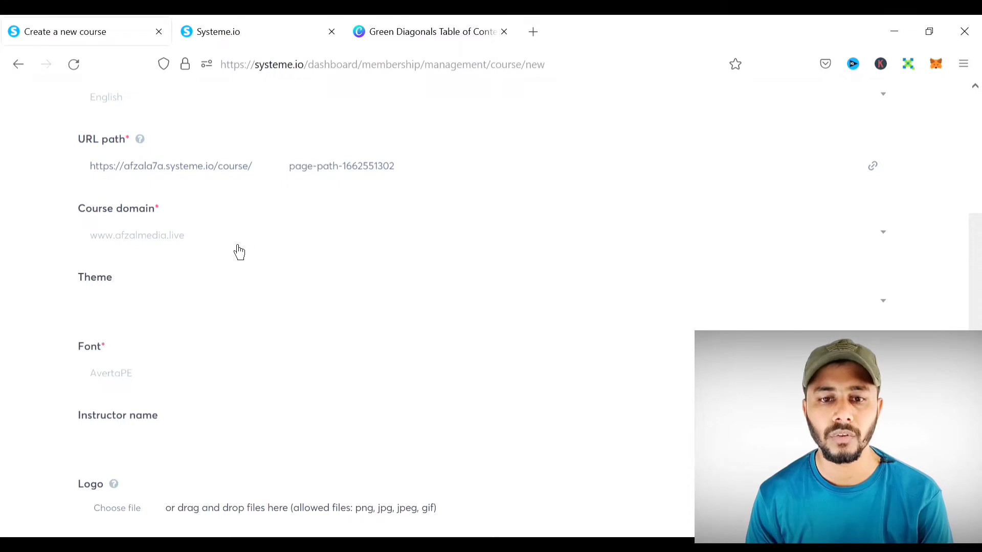
pyautogui.click(202, 246)
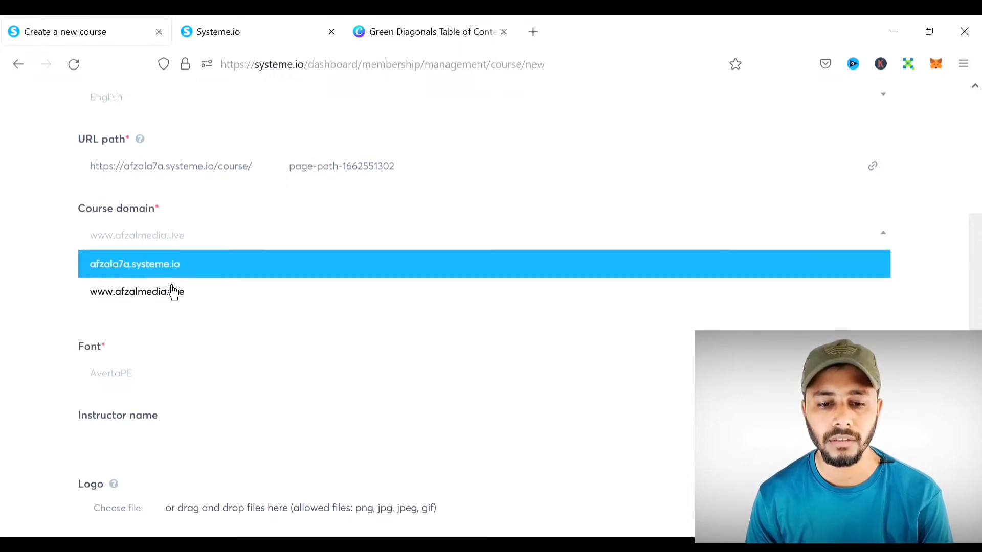
pyautogui.click(167, 302)
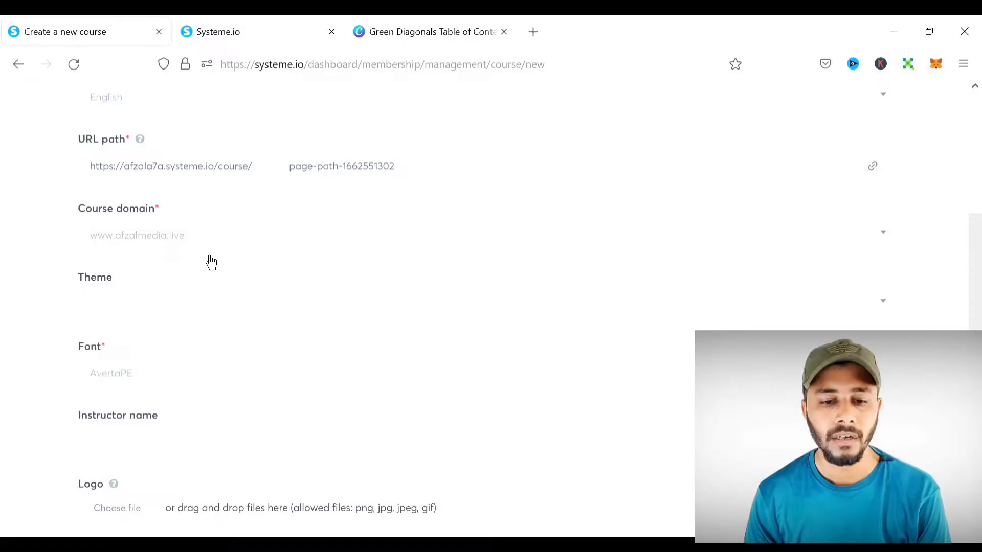
# - Confirm the custom course domain and change the URL path to youtube-wealth
pyautogui.click(204, 242)
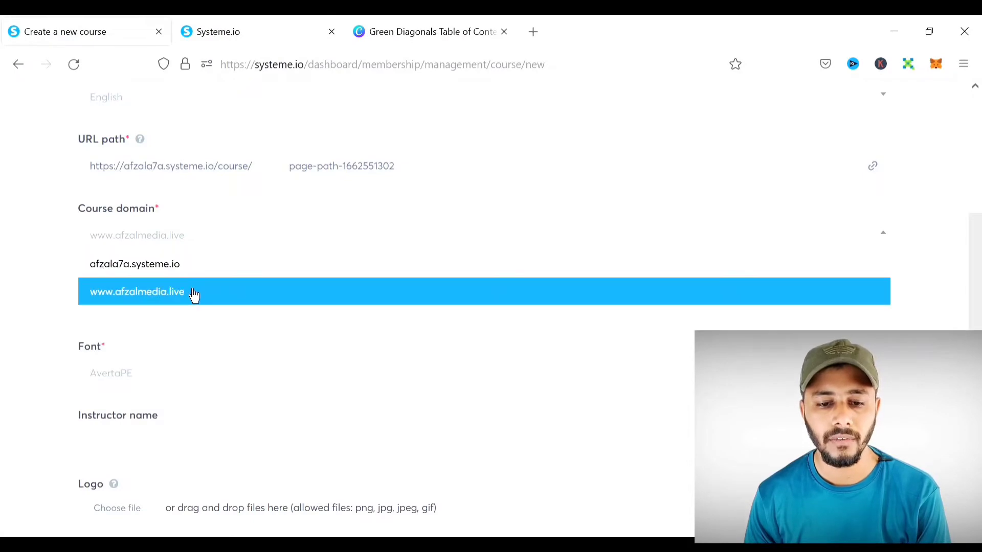
pyautogui.click(194, 295)
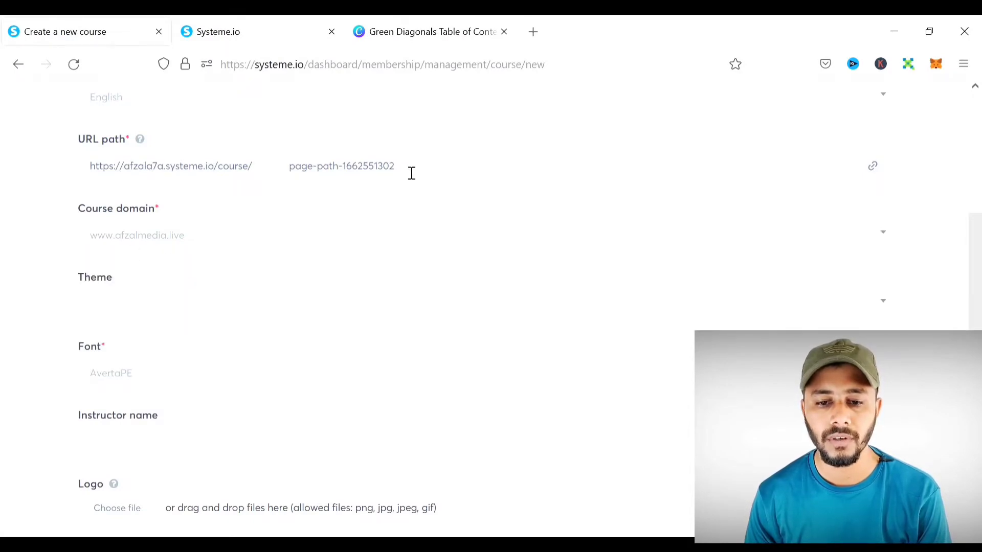
pyautogui.moveTo(411, 172); pyautogui.dragTo(276, 166)
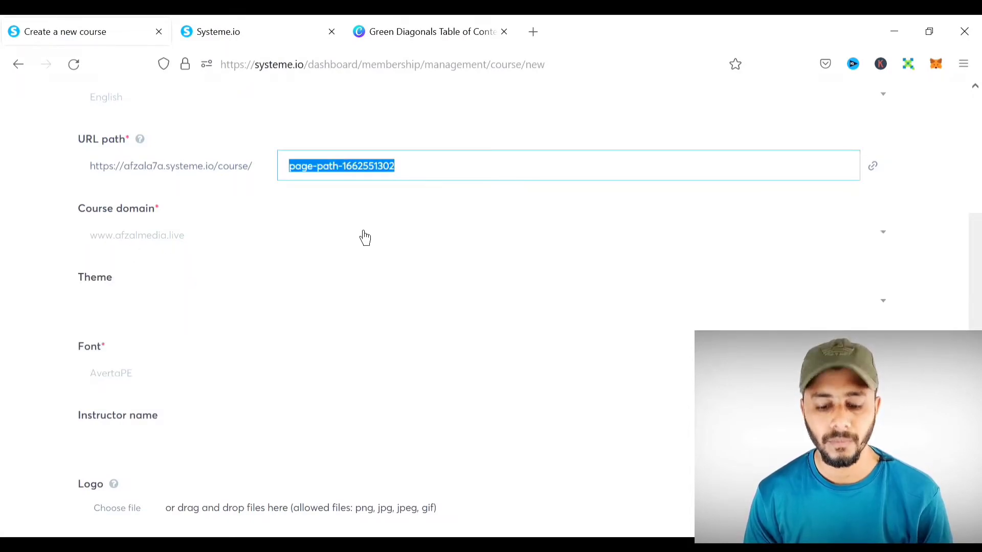
pyautogui.write('youtube-wealth')
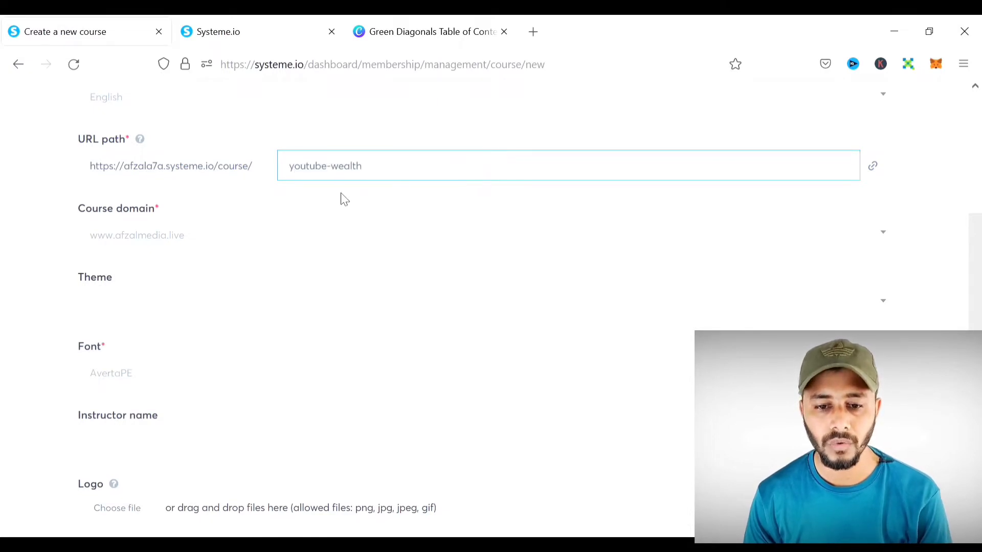
# - Choose the Red course theme and keep AvertaPE as the font
pyautogui.scroll(-2, 407, 222)
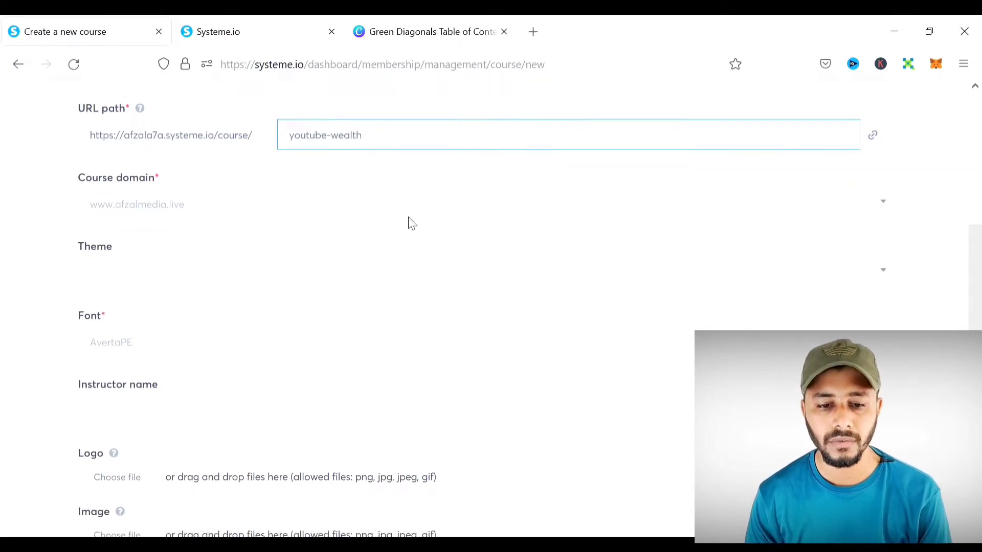
pyautogui.click(250, 252)
pyautogui.scroll(-5, 282, 196)
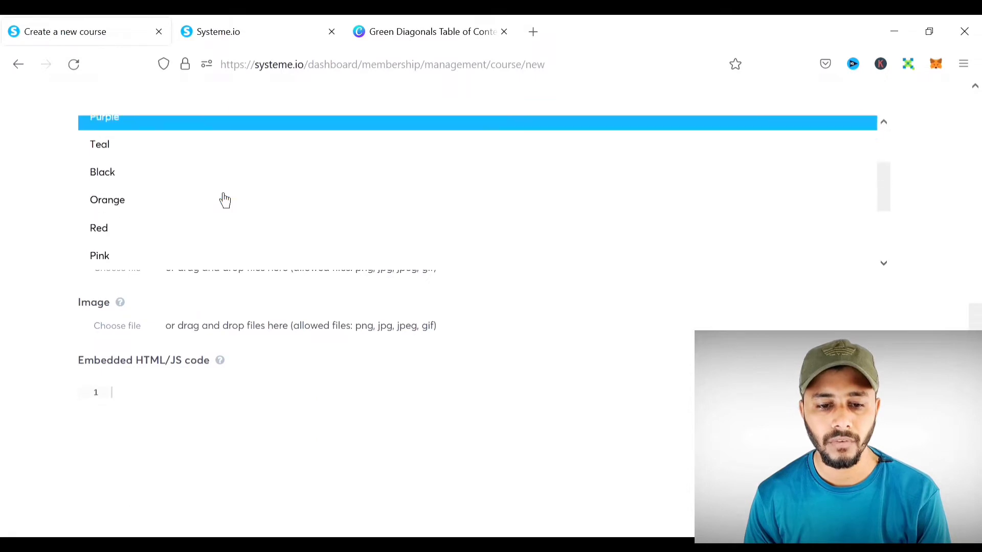
pyautogui.click(139, 231)
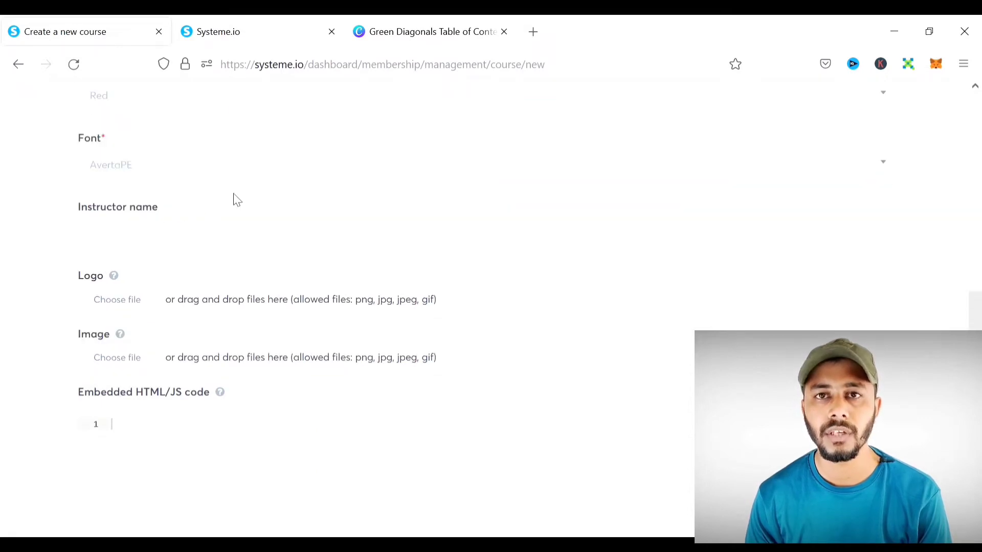
pyautogui.scroll(2, 237, 199)
pyautogui.scroll(-2, 256, 197)
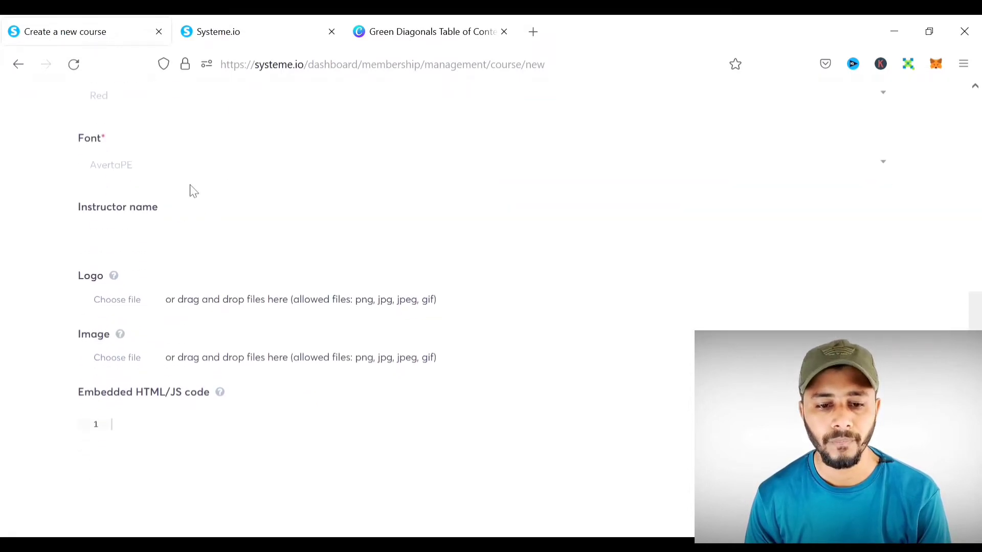
pyautogui.click(127, 184)
pyautogui.click(130, 241)
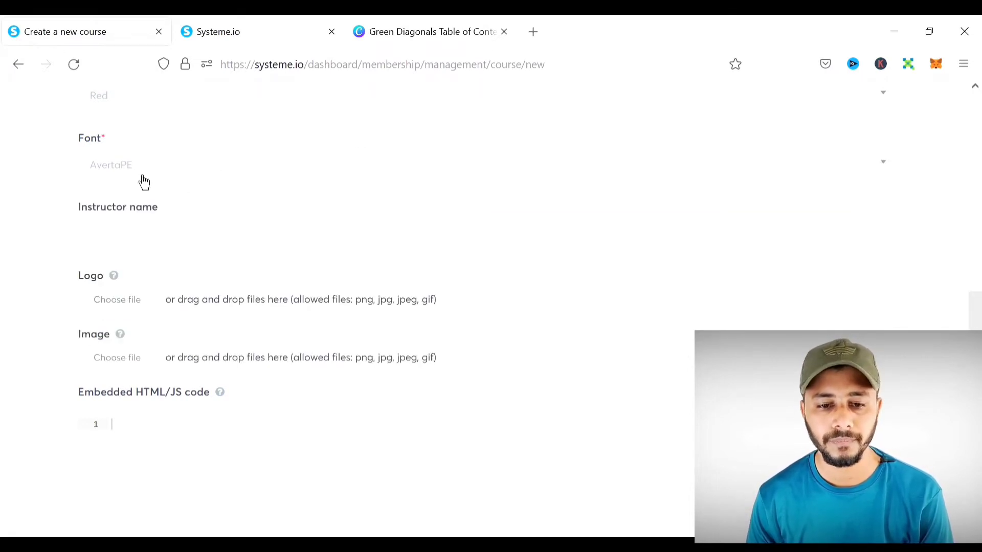
# - Fill in the instructor's name on the course form
pyautogui.scroll(-2, 314, 151)
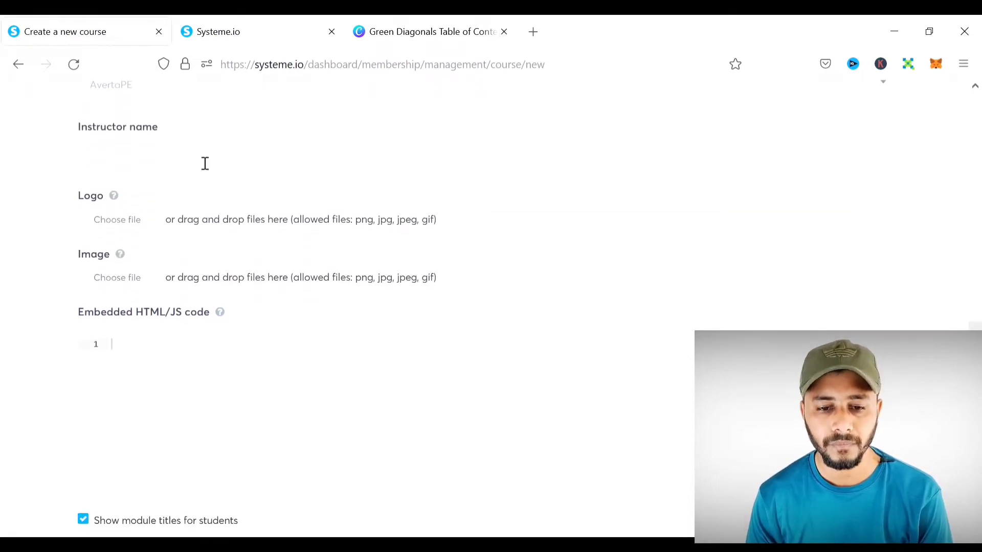
pyautogui.click(205, 163)
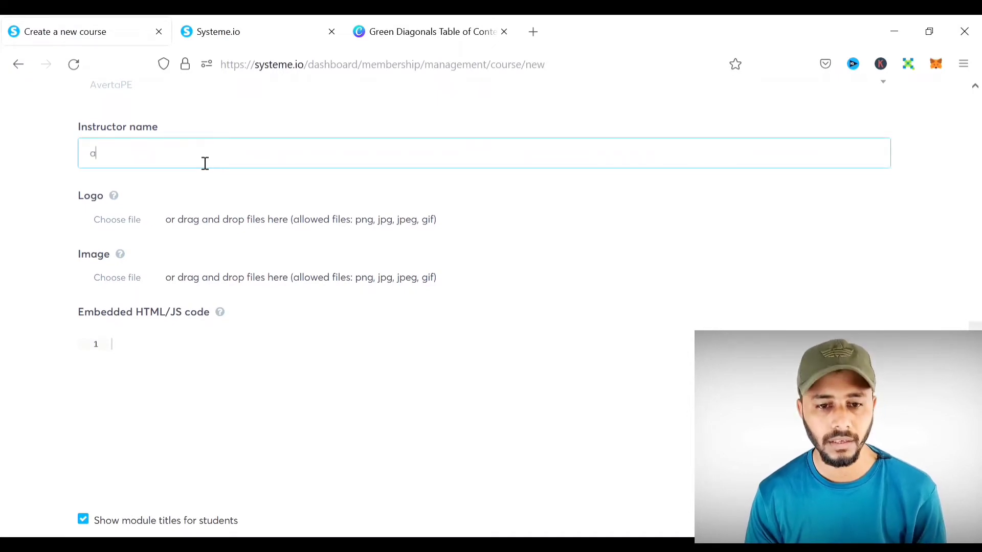
pyautogui.write('Afzal Alam')
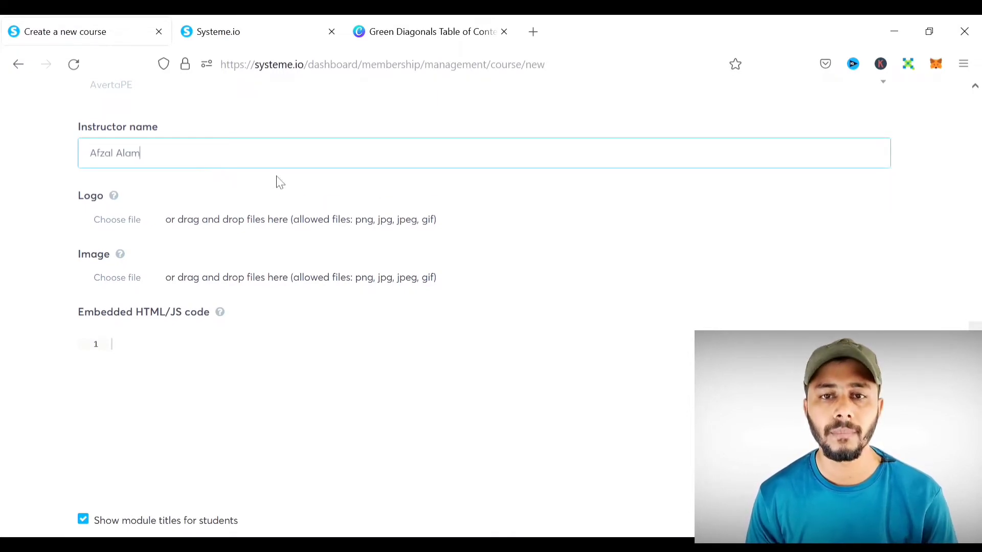
pyautogui.scroll(-2, 260, 157)
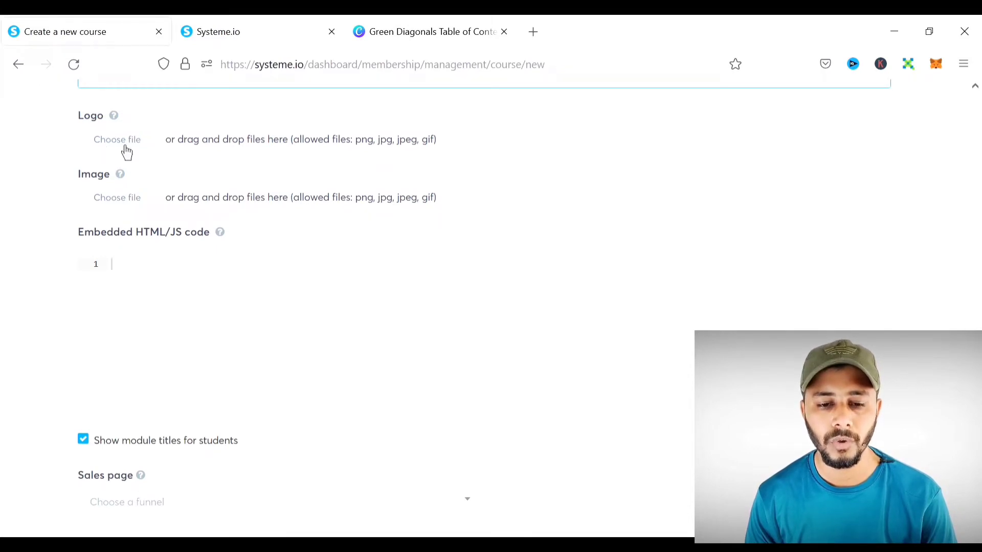
pyautogui.click(127, 152)
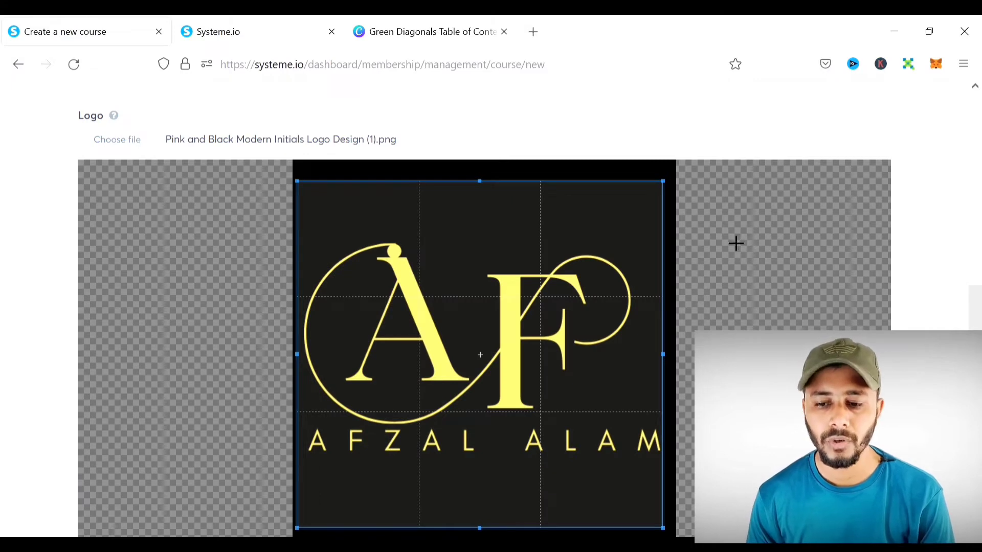
pyautogui.scroll(-8, 952, 222)
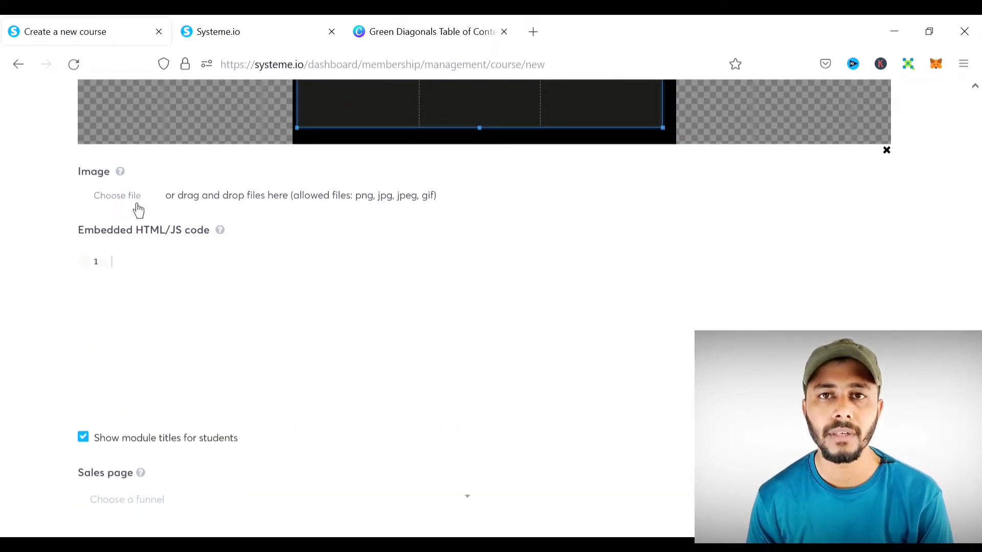
pyautogui.scroll(-1, 307, 207)
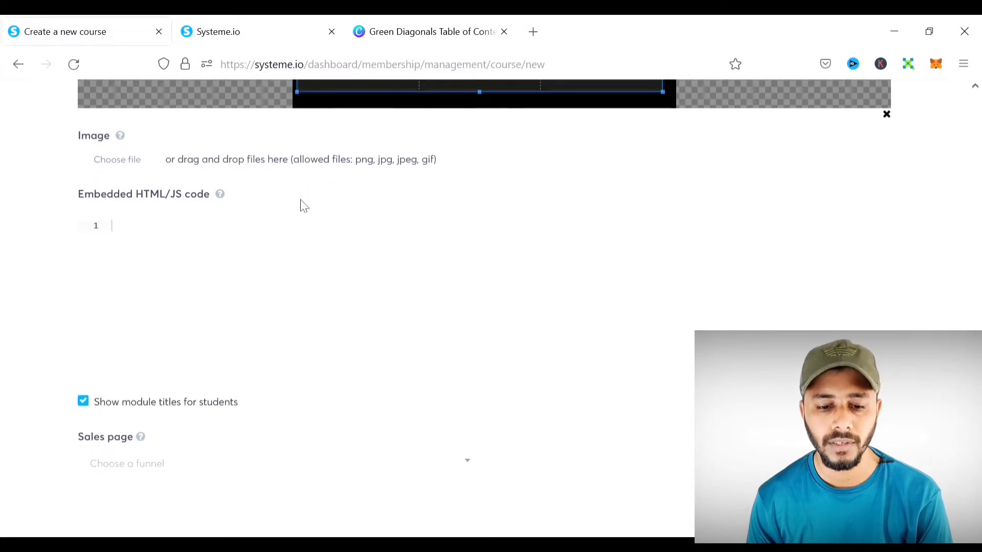
pyautogui.click(159, 471)
pyautogui.click(159, 472)
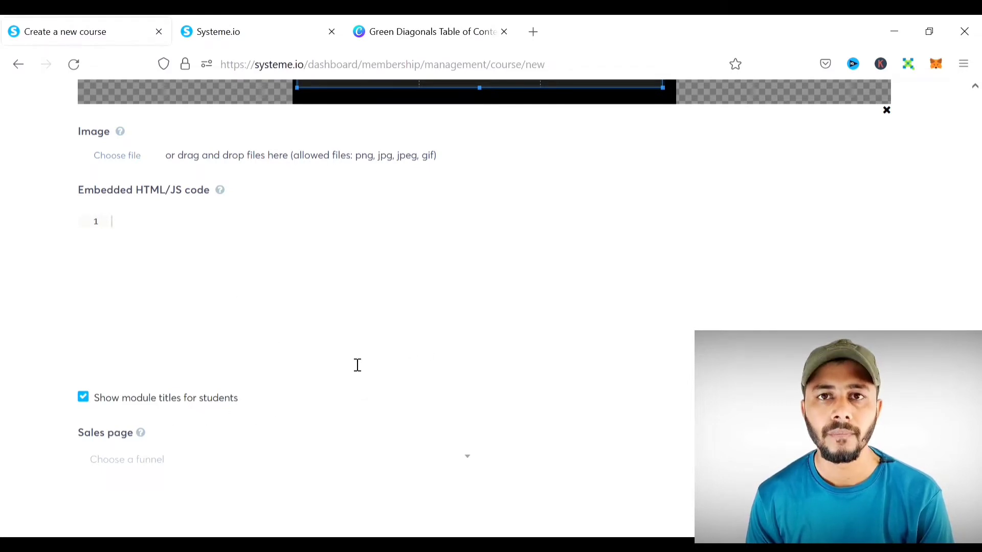
pyautogui.scroll(5, 915, 248)
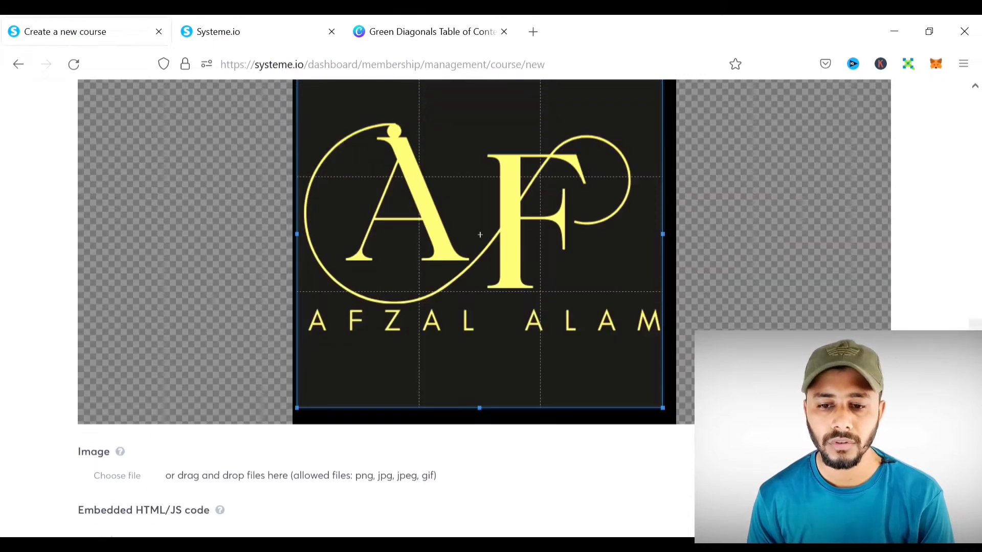
pyautogui.scroll(10, 915, 248)
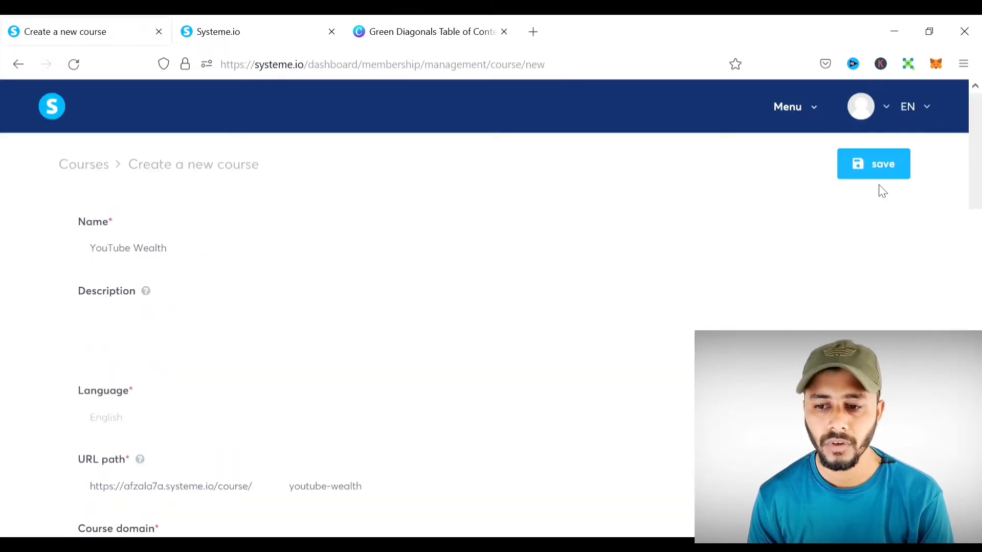
# - Save the YouTube Wealth course and add a module named Introduction
pyautogui.click(884, 177)
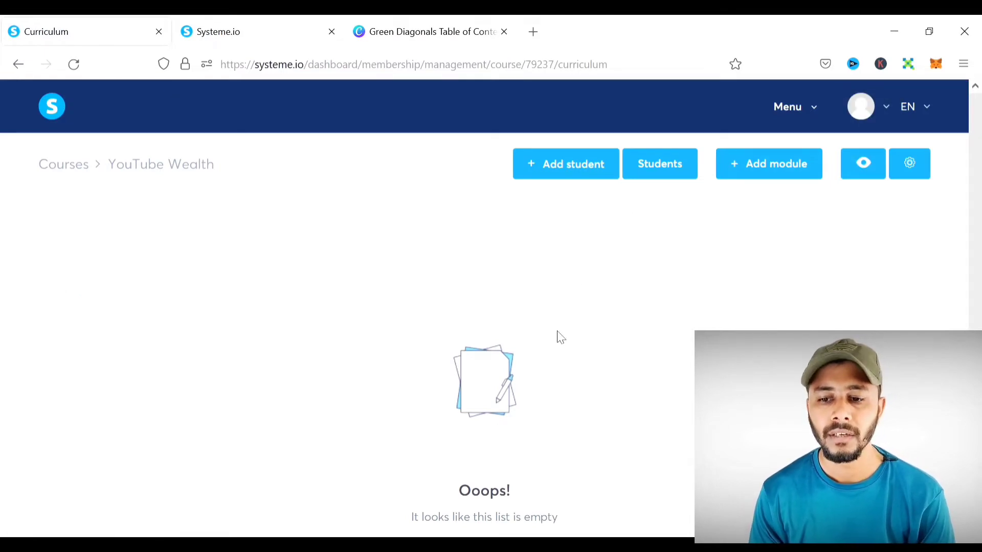
pyautogui.click(769, 174)
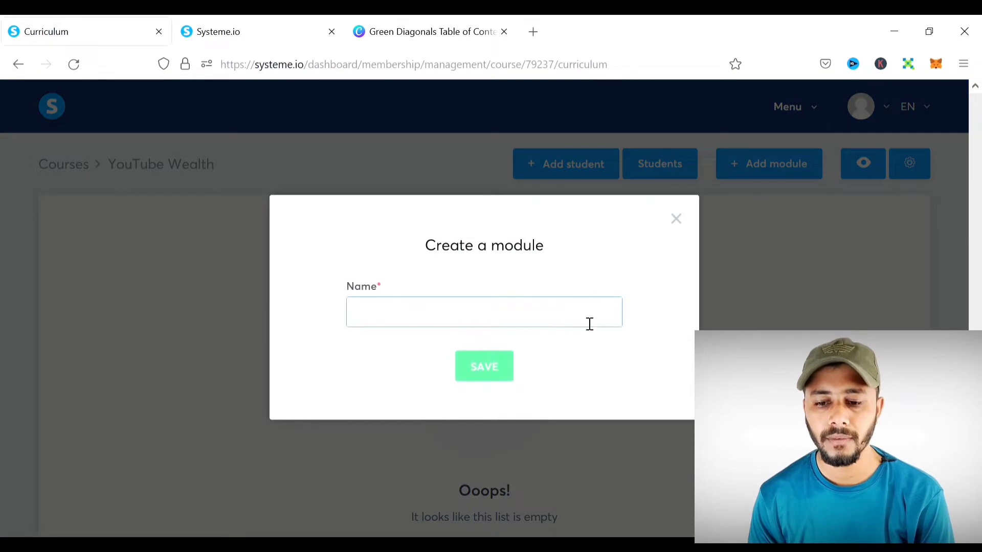
pyautogui.click(508, 382)
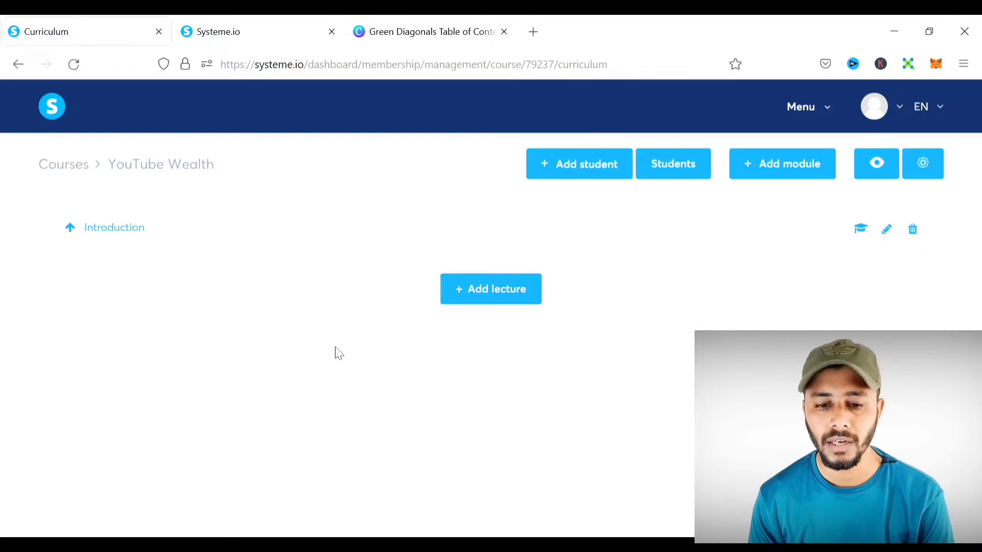
# - Add a lecture to the Introduction module named '1. The YouTube Wealth'
pyautogui.click(505, 298)
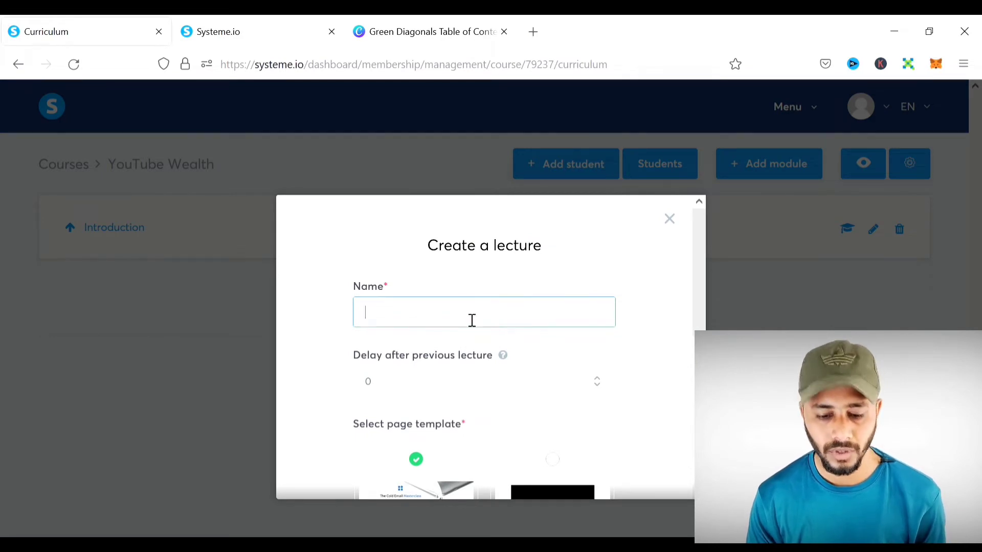
pyautogui.write('1. The YouTube Wealth')
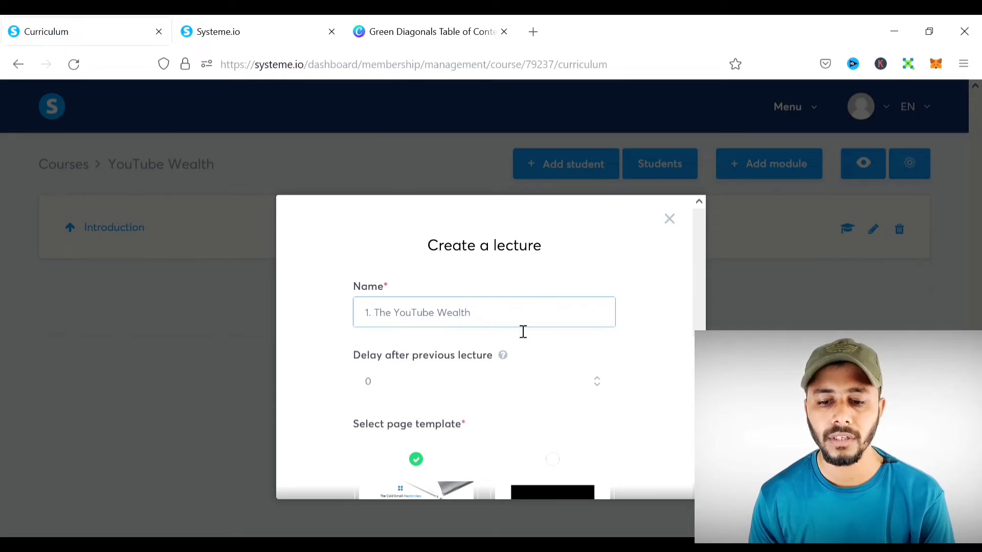
pyautogui.scroll(-2, 501, 306)
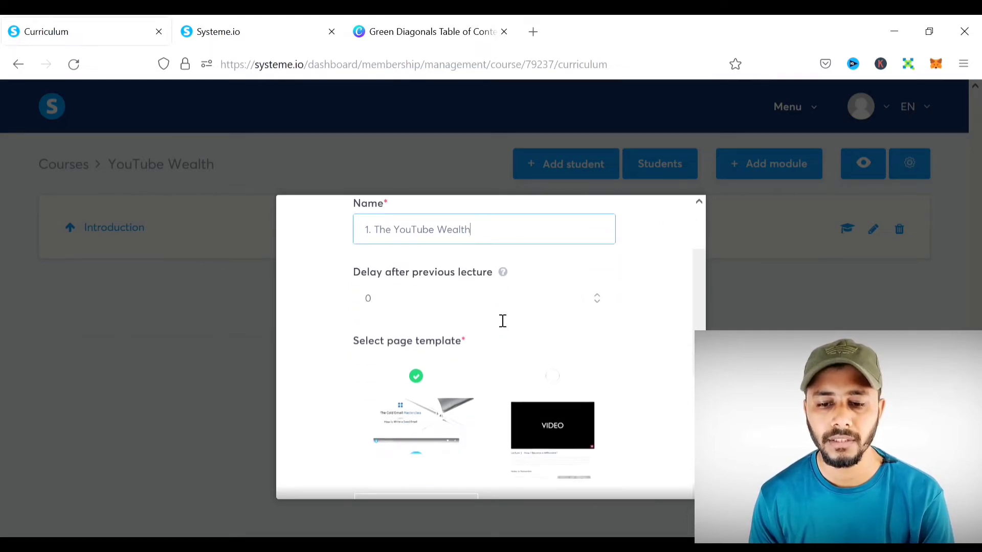
pyautogui.scroll(2, 624, 299)
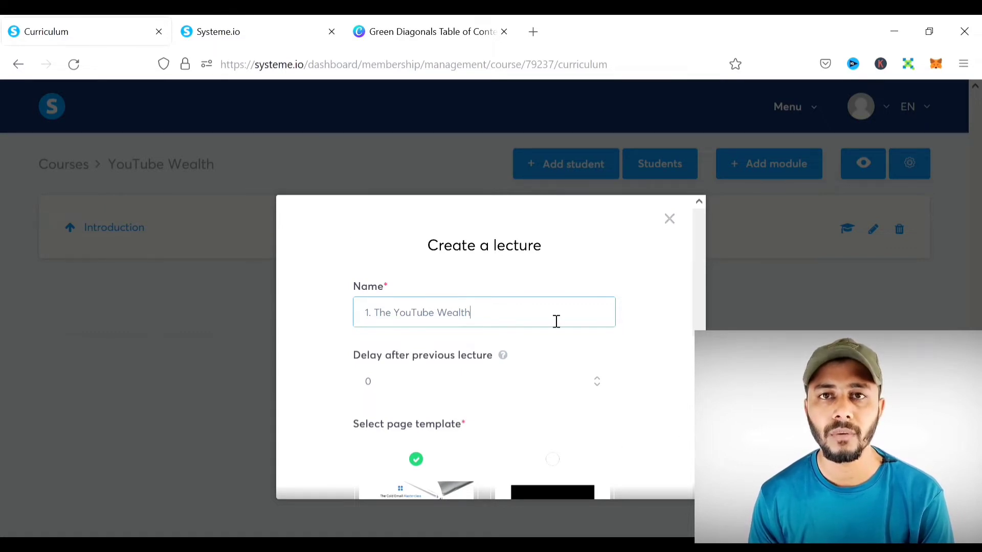
pyautogui.scroll(-2, 556, 321)
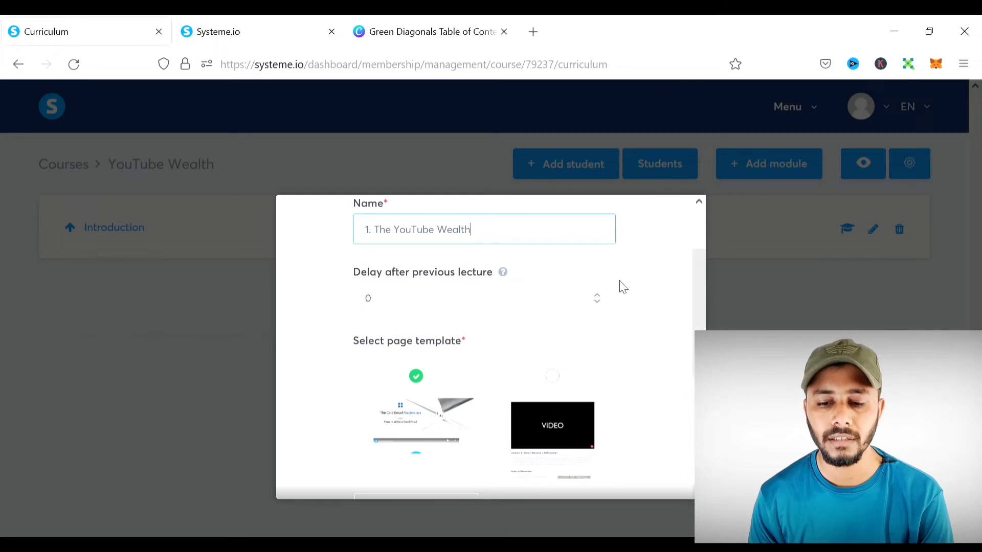
pyautogui.scroll(-2, 569, 329)
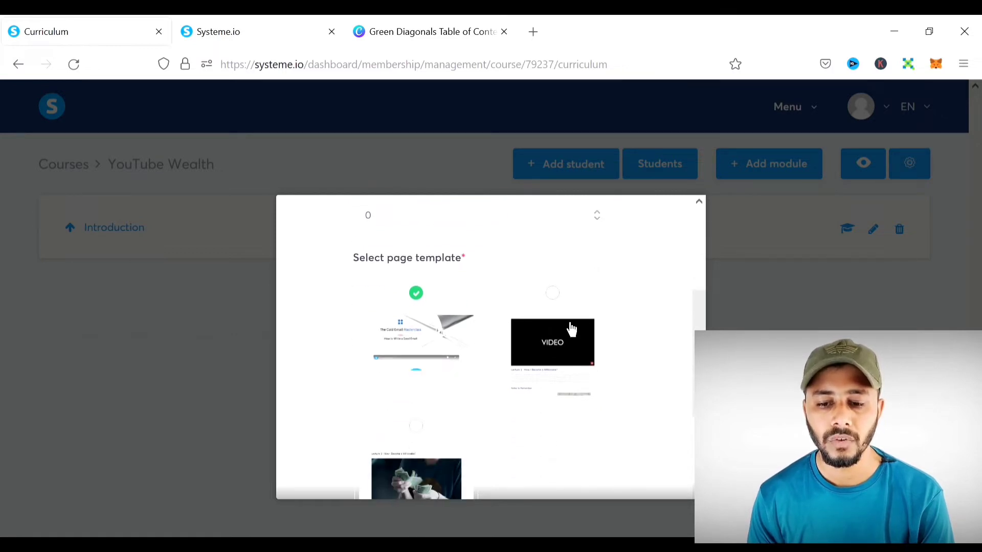
pyautogui.scroll(-1, 479, 397)
pyautogui.scroll(3, 479, 397)
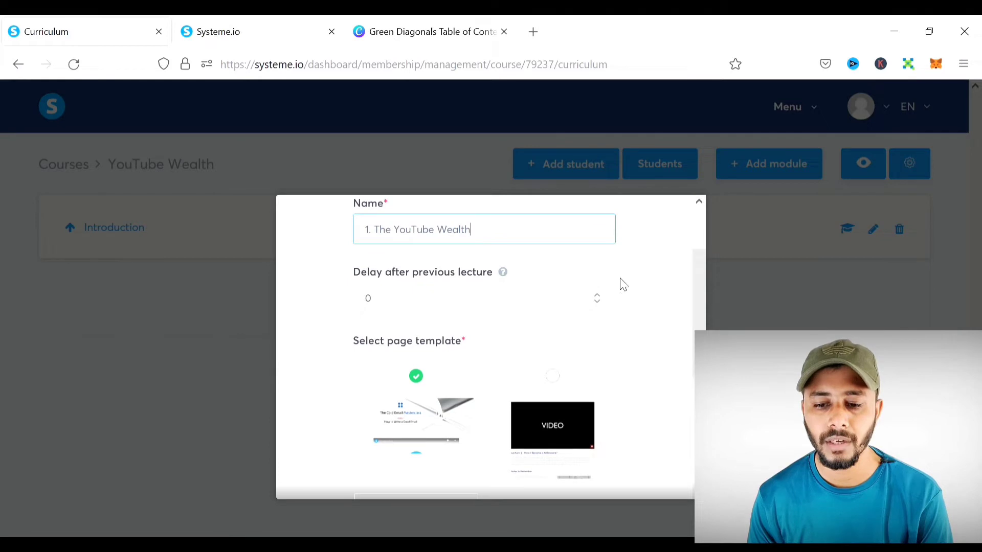
# - Set the lecture delay to 0, pick the VIDEO page template, and save the lecture
pyautogui.click(598, 294)
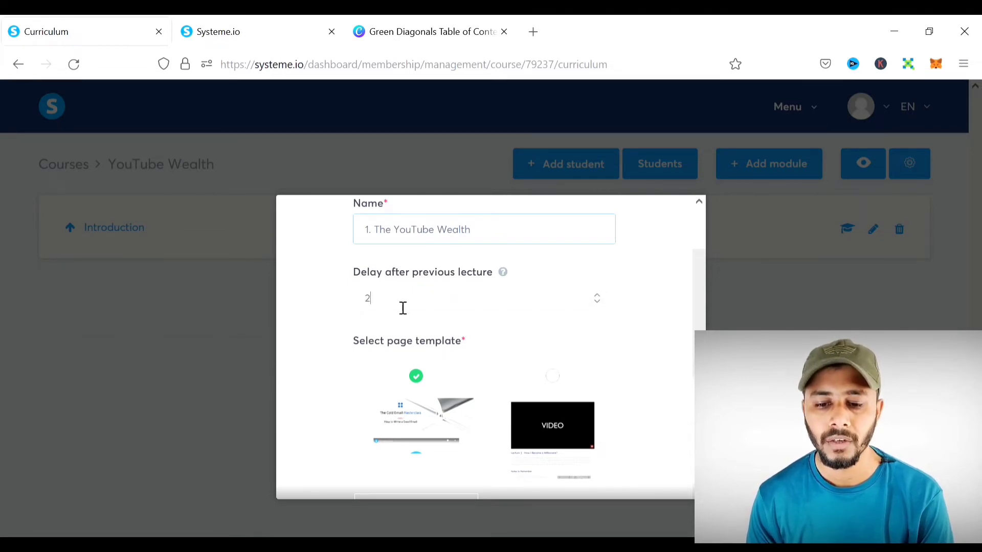
pyautogui.doubleClick(368, 299)
pyautogui.press('BackSpace')
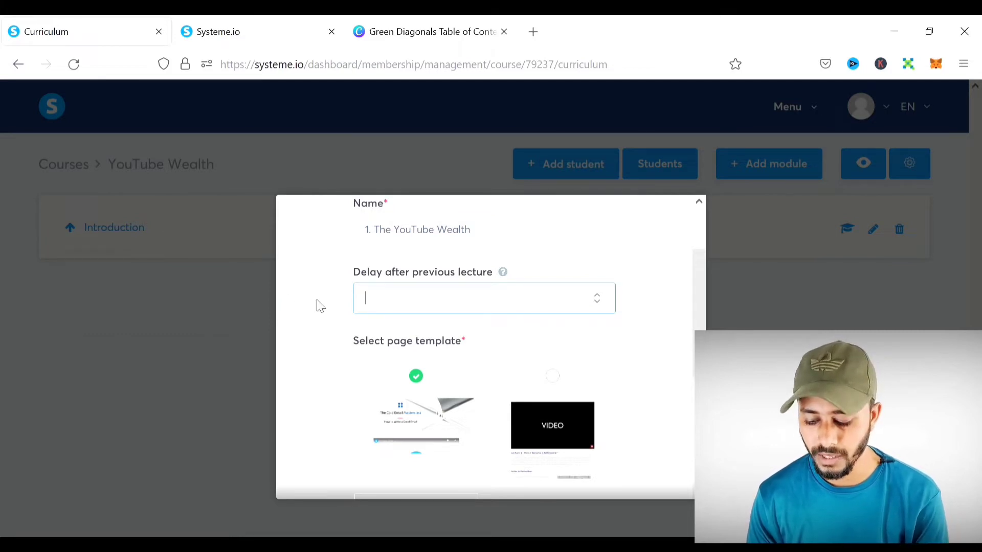
pyautogui.write('0')
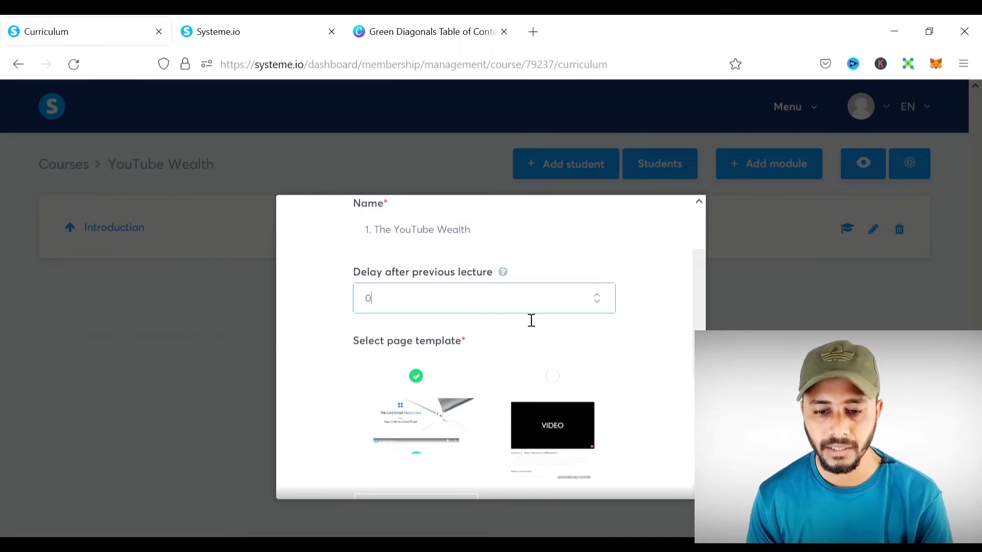
pyautogui.click(569, 385)
pyautogui.scroll(-3, 562, 358)
pyautogui.scroll(-1, 511, 385)
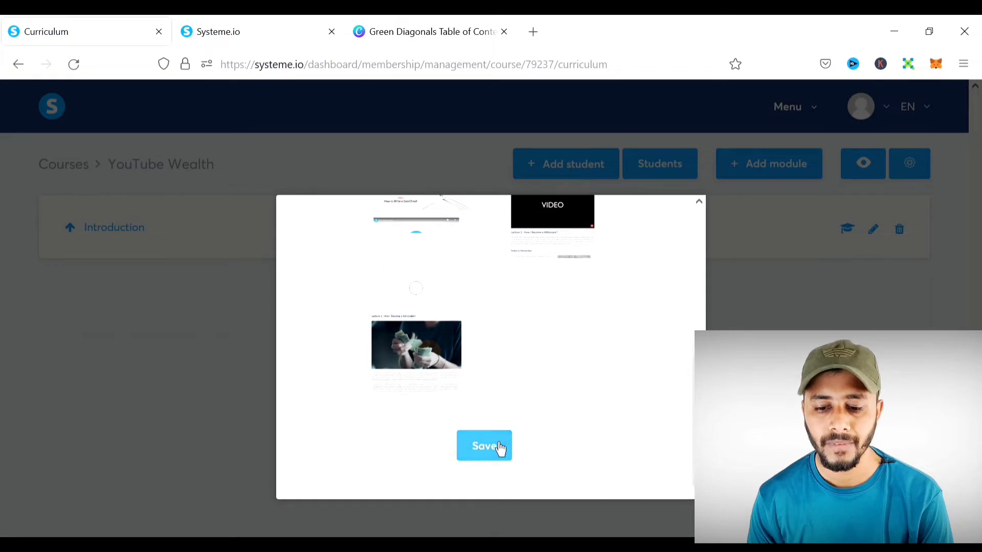
pyautogui.click(499, 449)
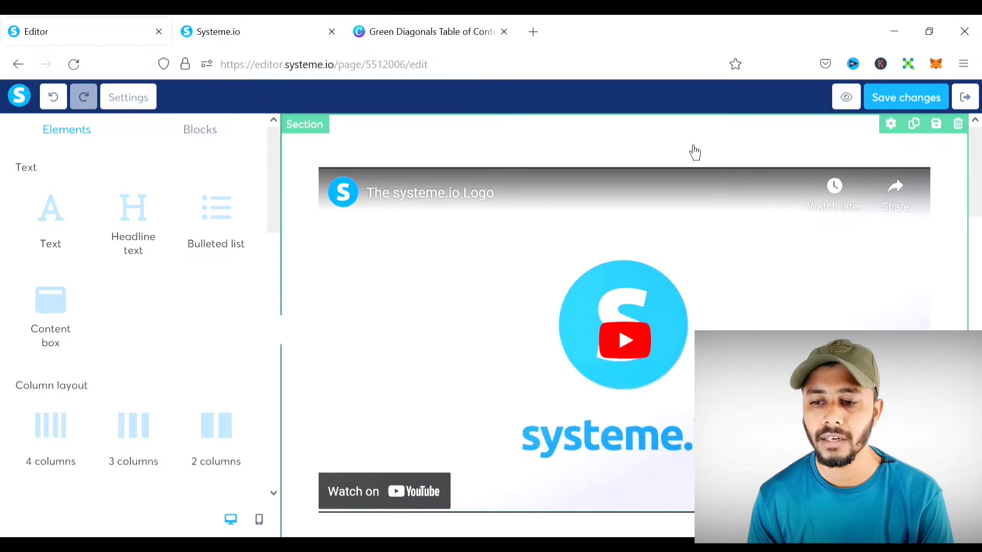
# - Delete the intro paragraph, Notes to Remember heading, empty row, bullet-list row and Recommended References heading
pyautogui.scroll(-5, 141, 399)
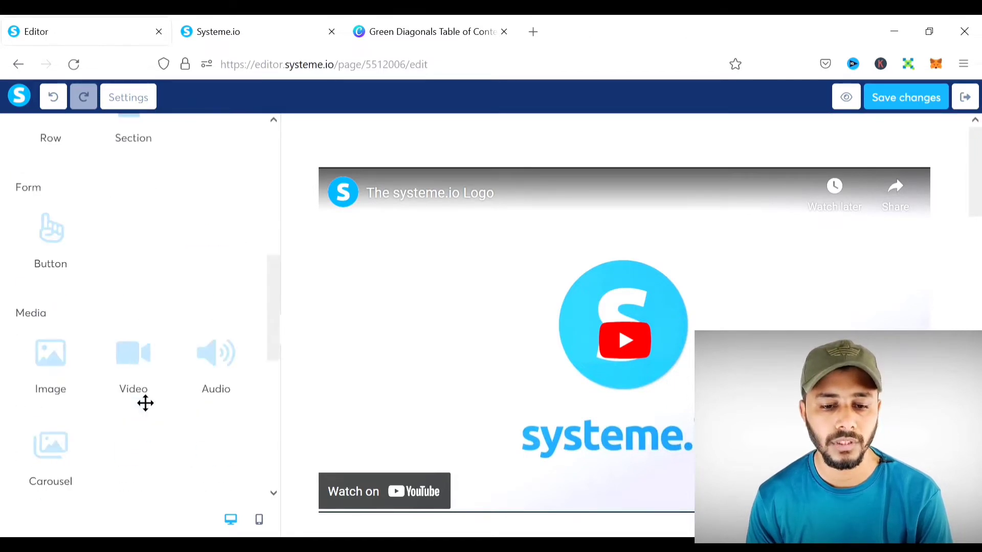
pyautogui.scroll(5, 144, 402)
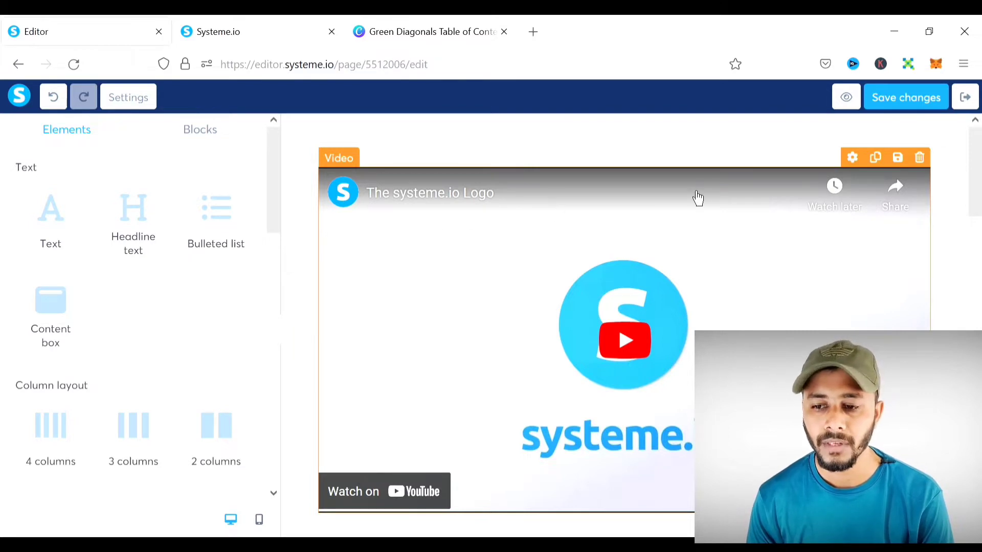
pyautogui.scroll(-3, 697, 199)
pyautogui.scroll(-3, 698, 198)
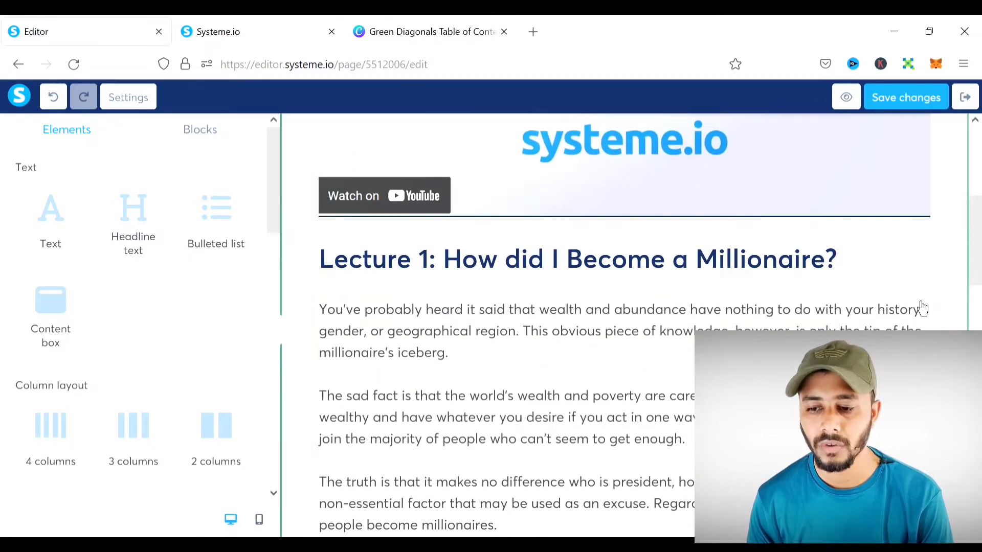
pyautogui.click(929, 280)
pyautogui.click(557, 333)
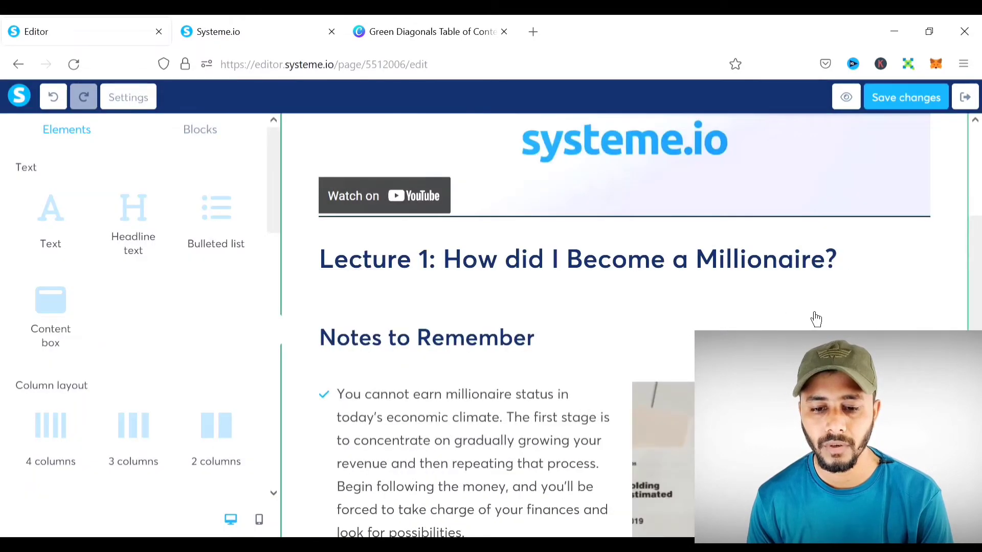
pyautogui.click(919, 311)
pyautogui.click(557, 333)
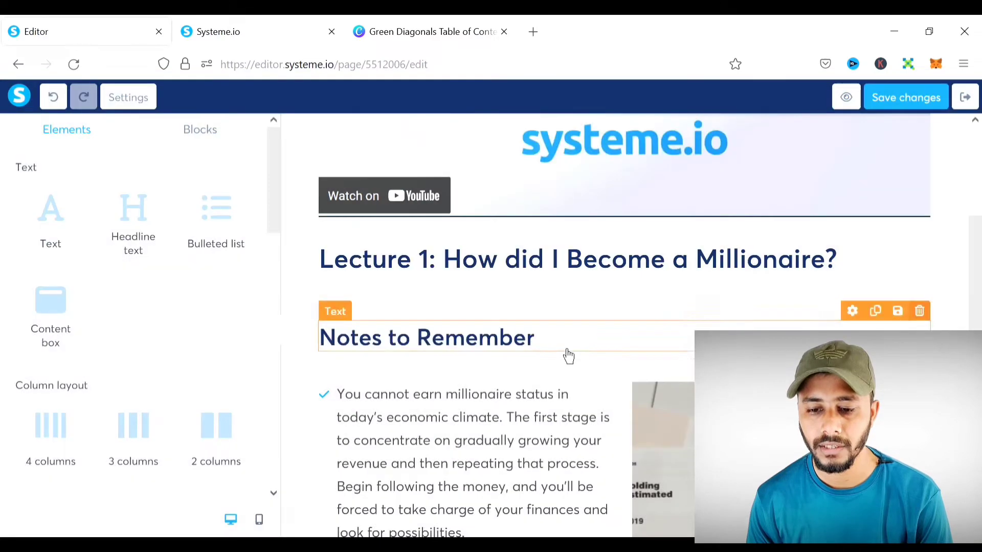
pyautogui.click(927, 303)
pyautogui.click(559, 346)
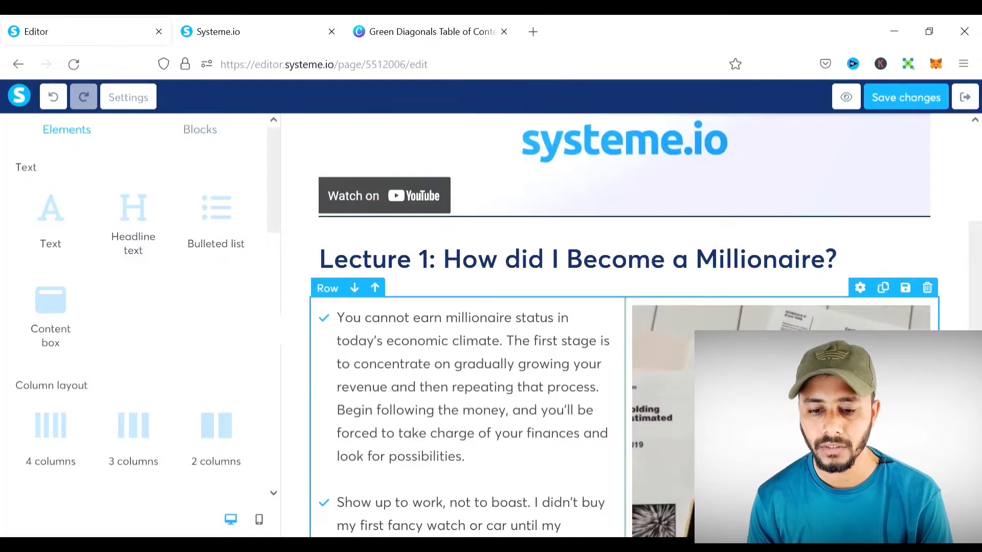
pyautogui.click(927, 287)
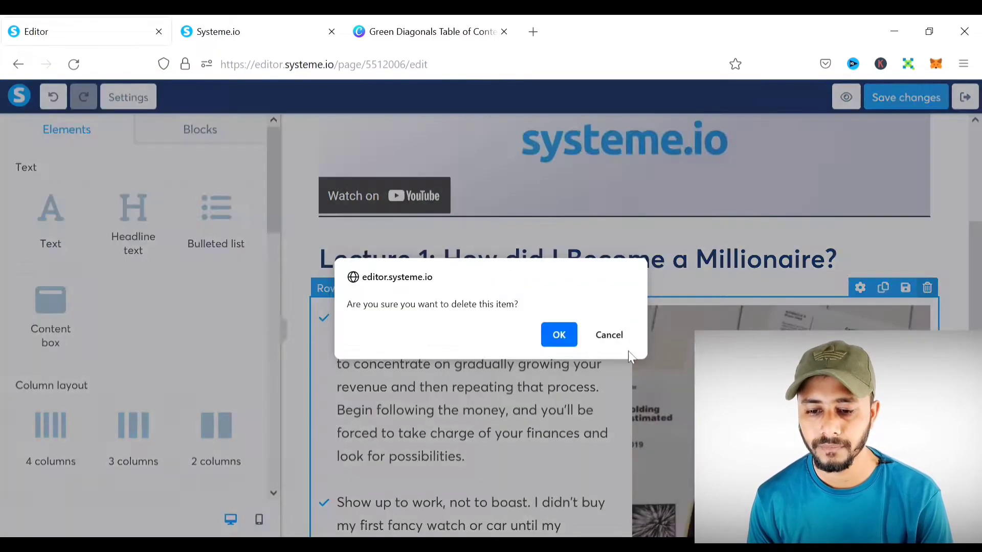
pyautogui.click(557, 334)
pyautogui.click(927, 317)
pyautogui.click(559, 337)
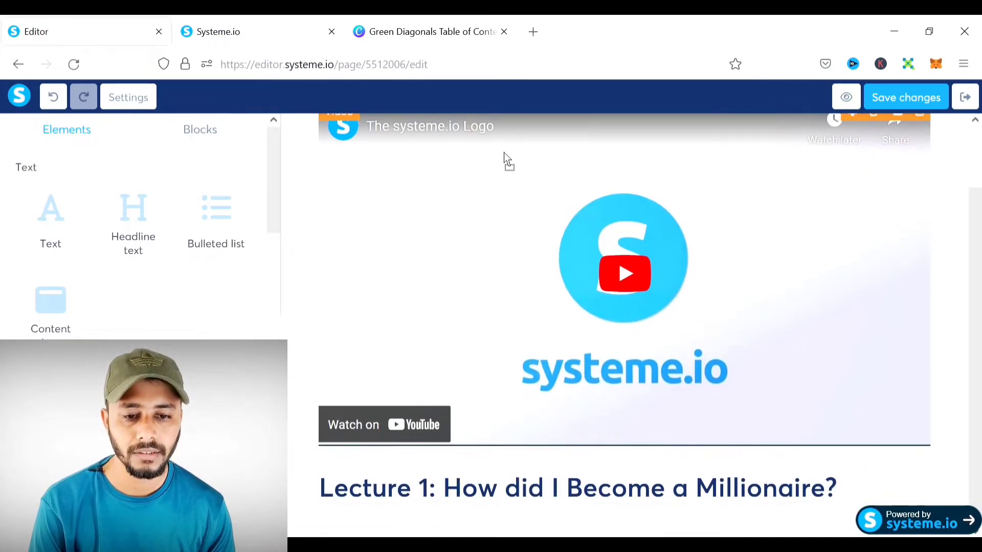
# - Move the video block to the page top and delete the empty section below it
pyautogui.scroll(1, 501, 148)
pyautogui.scroll(2, 483, 136)
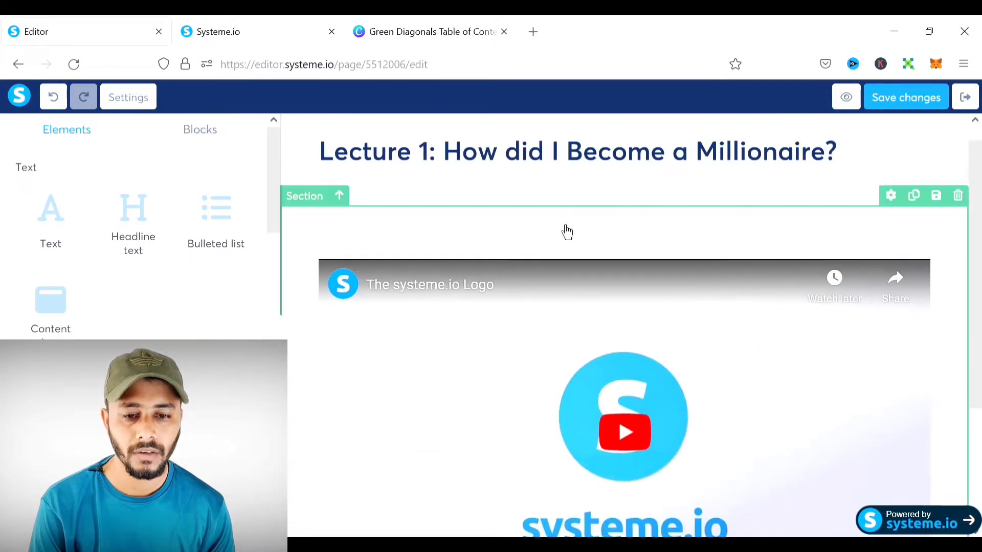
pyautogui.moveTo(525, 337); pyautogui.dragTo(508, 171)
pyautogui.scroll(-4, 813, 310)
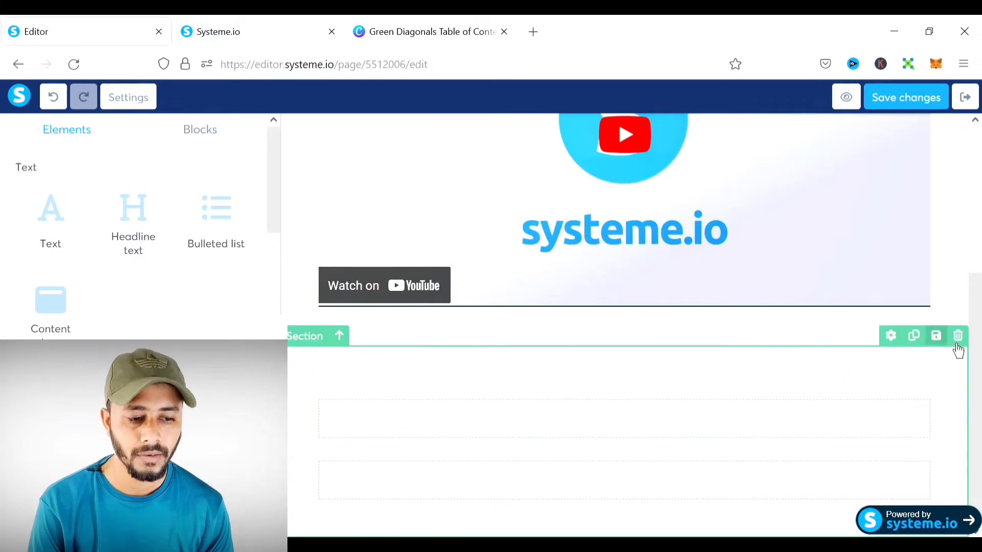
pyautogui.click(957, 337)
pyautogui.click(559, 334)
pyautogui.scroll(1, 664, 352)
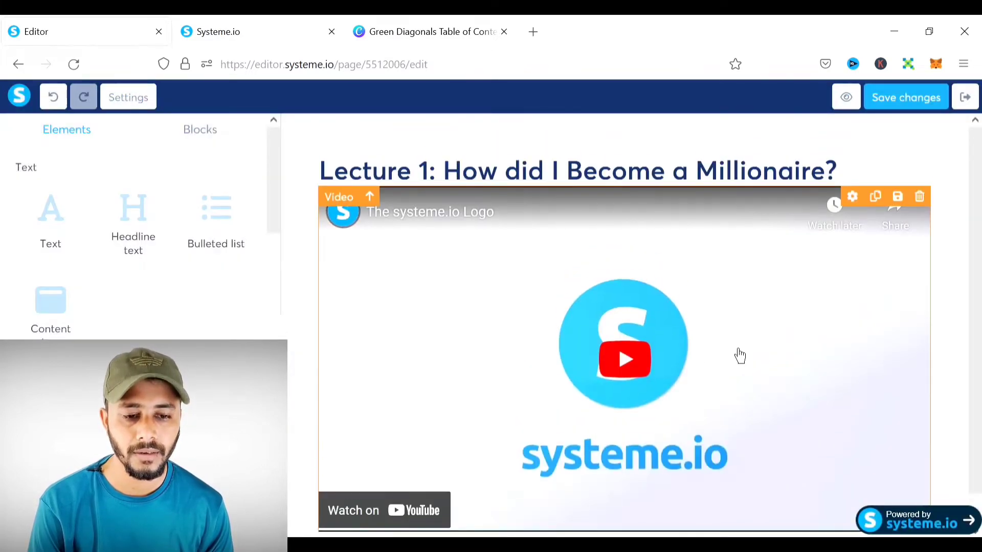
pyautogui.click(458, 187)
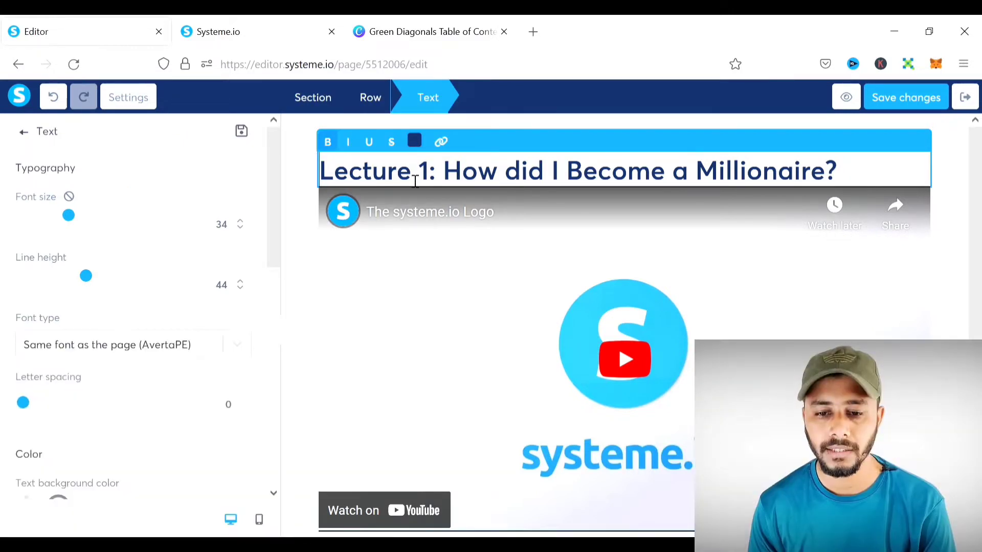
# - Change the Lecture 1 headline to 'Lesson 1: The YouTube Wealth'
pyautogui.moveTo(411, 174); pyautogui.dragTo(362, 173)
pyautogui.write('sson')
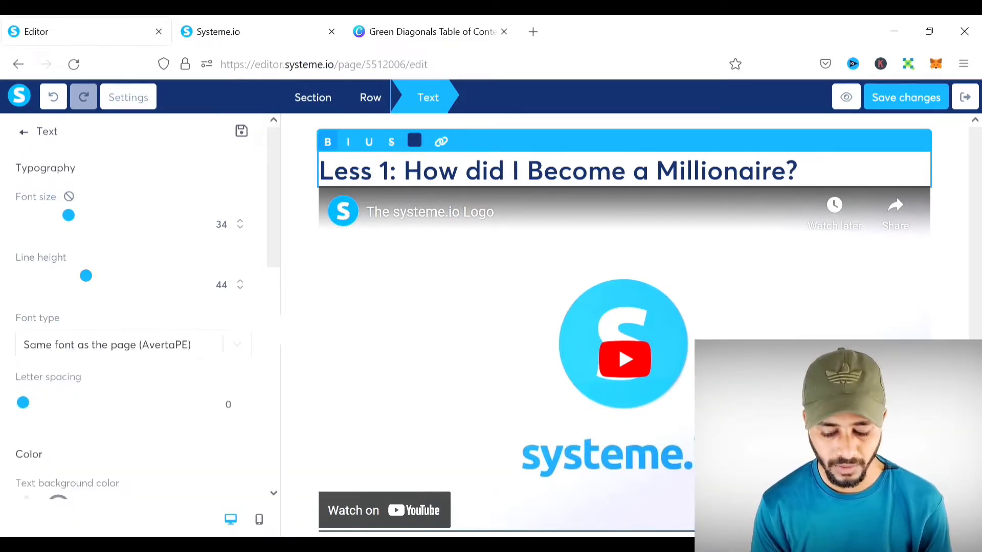
pyautogui.moveTo(862, 150); pyautogui.dragTo(442, 183)
pyautogui.write('1. The YouTube Wealth')
pyautogui.press('BackSpace')
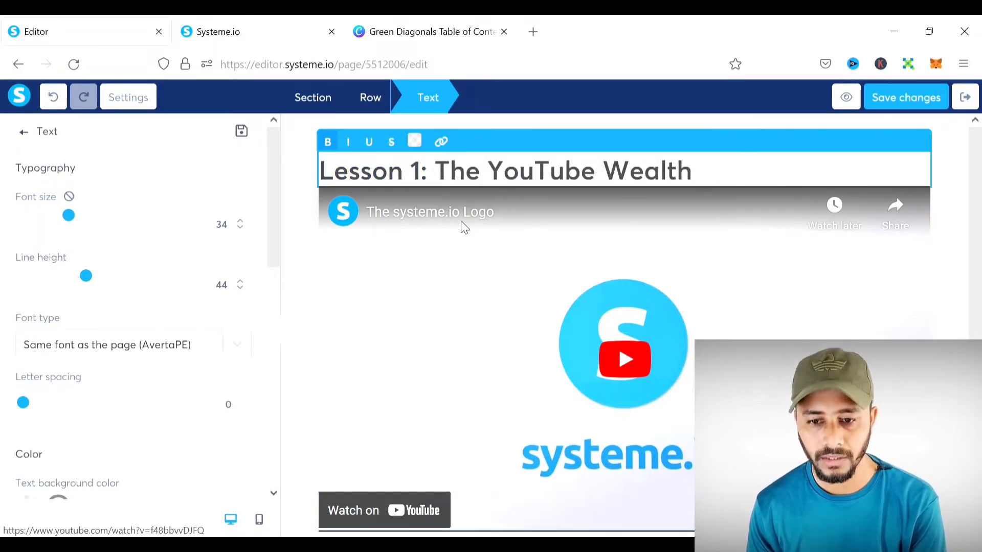
pyautogui.click(954, 196)
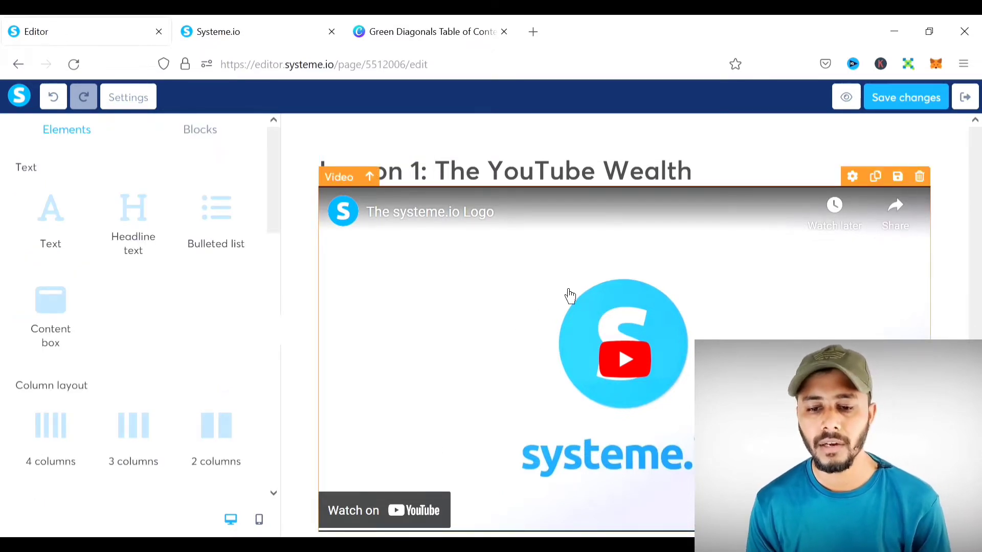
# - In the video settings, try the Direct link, Custom embed and Upload file video types
pyautogui.click(536, 270)
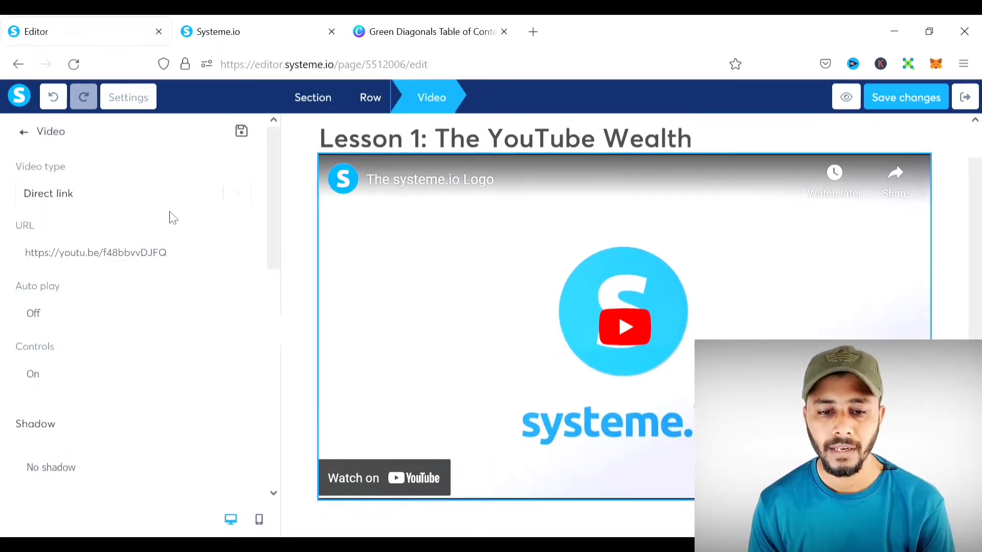
pyautogui.moveTo(182, 257); pyautogui.dragTo(9, 271)
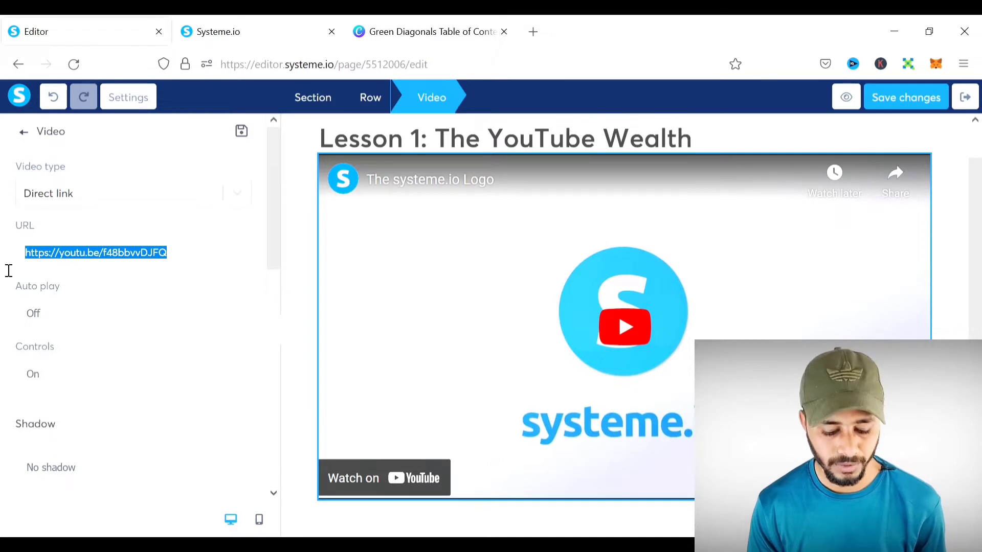
pyautogui.click(230, 191)
pyautogui.click(121, 228)
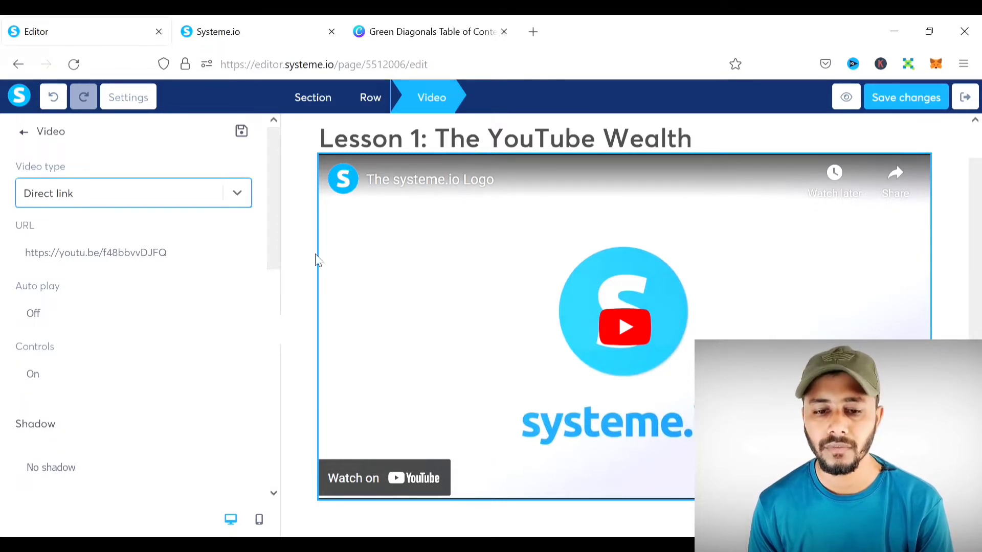
pyautogui.moveTo(219, 263); pyautogui.dragTo(9, 267)
pyautogui.hotkey('ctrl', 'c')
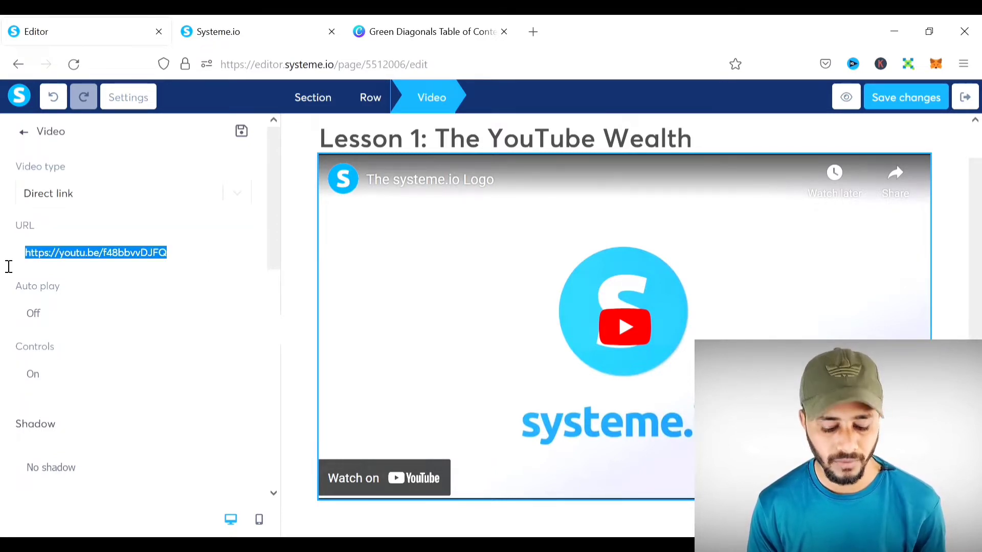
pyautogui.click(239, 195)
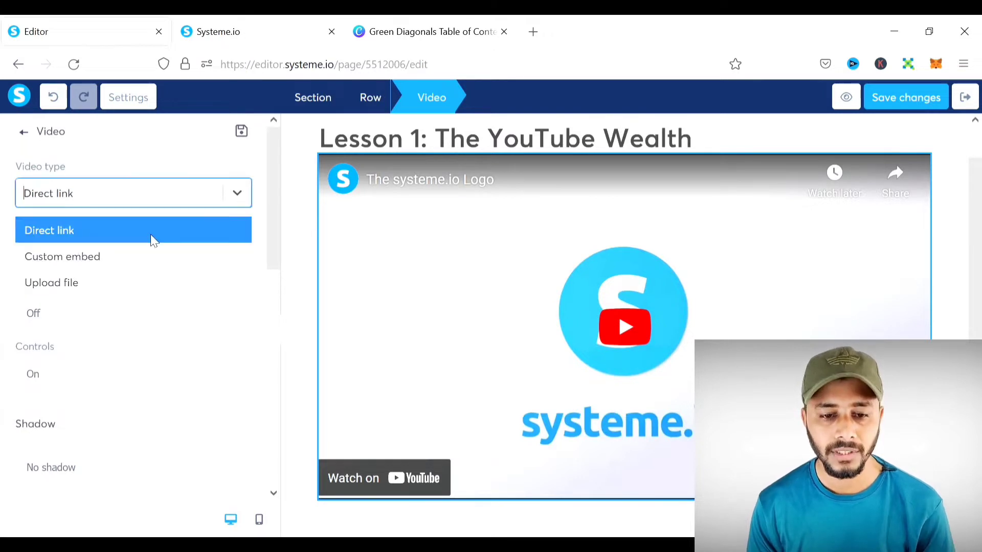
pyautogui.click(128, 258)
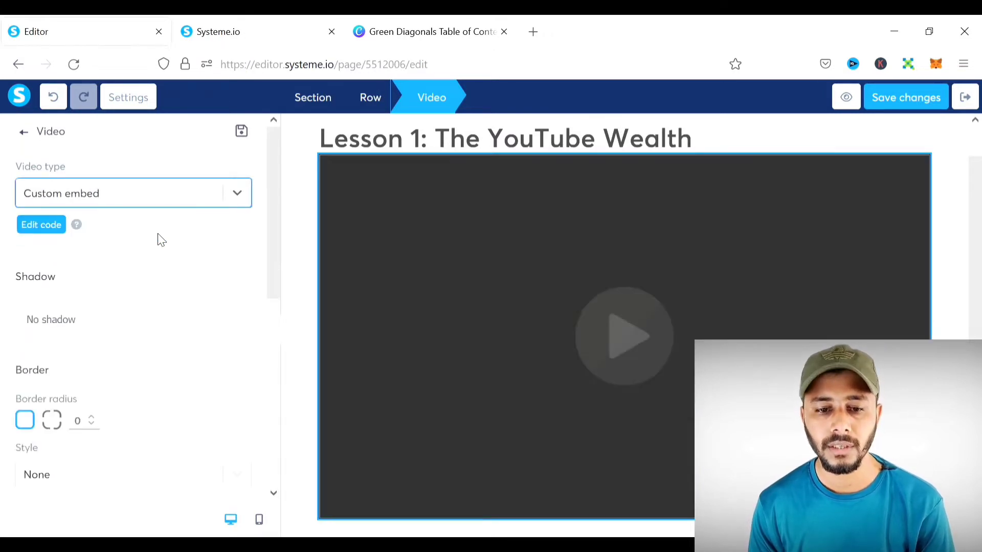
pyautogui.click(238, 194)
pyautogui.click(162, 281)
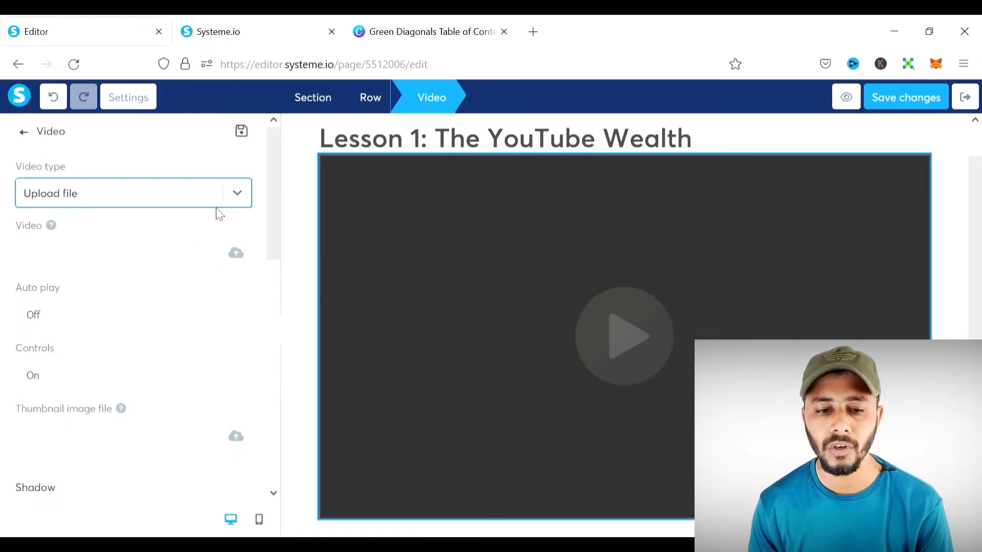
# - Set the video type back to Direct link with the same YouTube URL
pyautogui.click(250, 193)
pyautogui.click(141, 234)
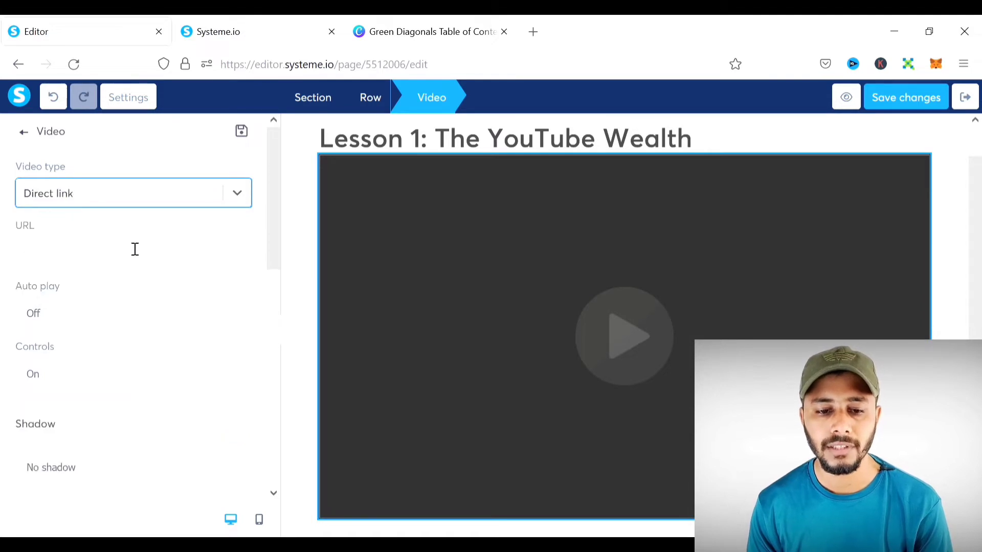
pyautogui.click(136, 260)
pyautogui.hotkey('ctrl', 'v')
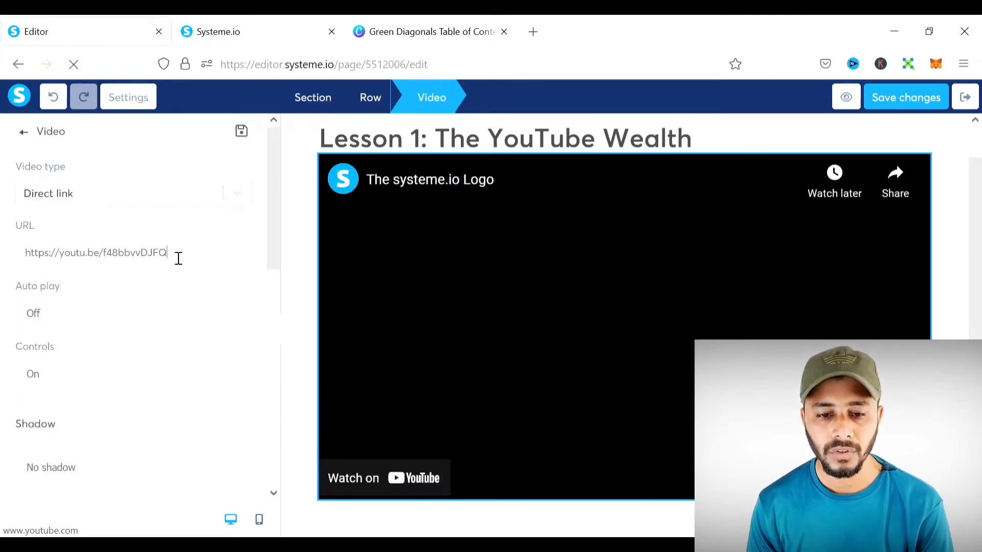
pyautogui.scroll(-2, 154, 271)
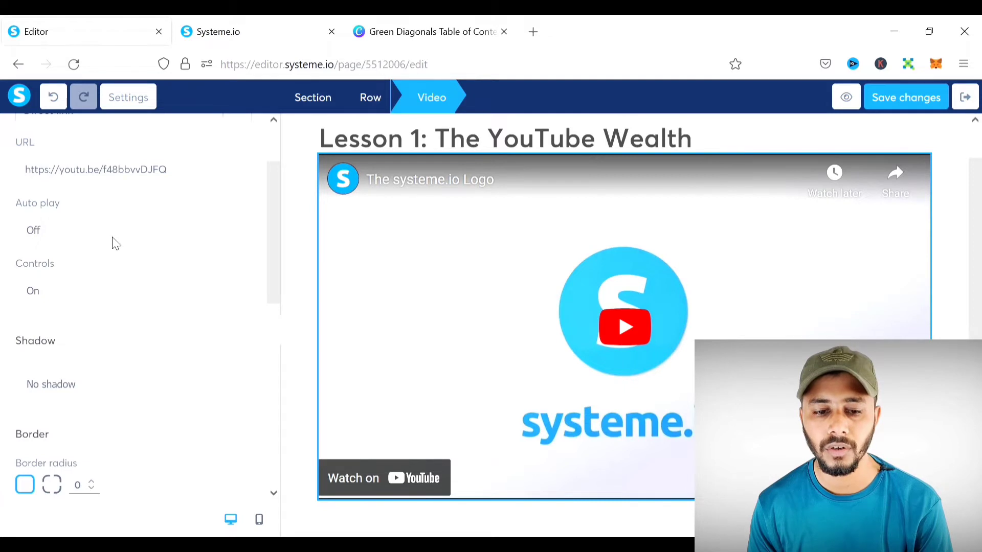
pyautogui.scroll(-2, 113, 242)
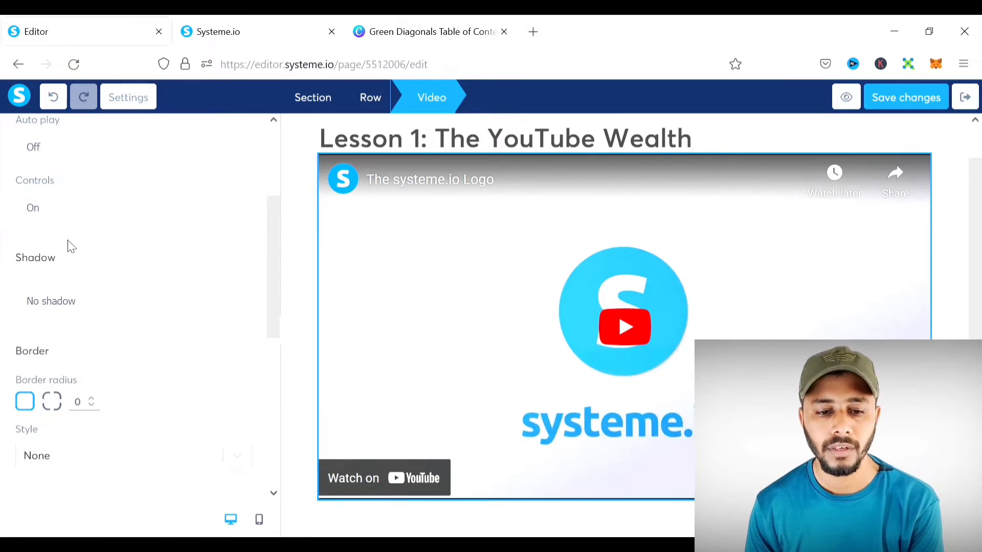
pyautogui.scroll(-4, 71, 246)
pyautogui.scroll(-6, 150, 218)
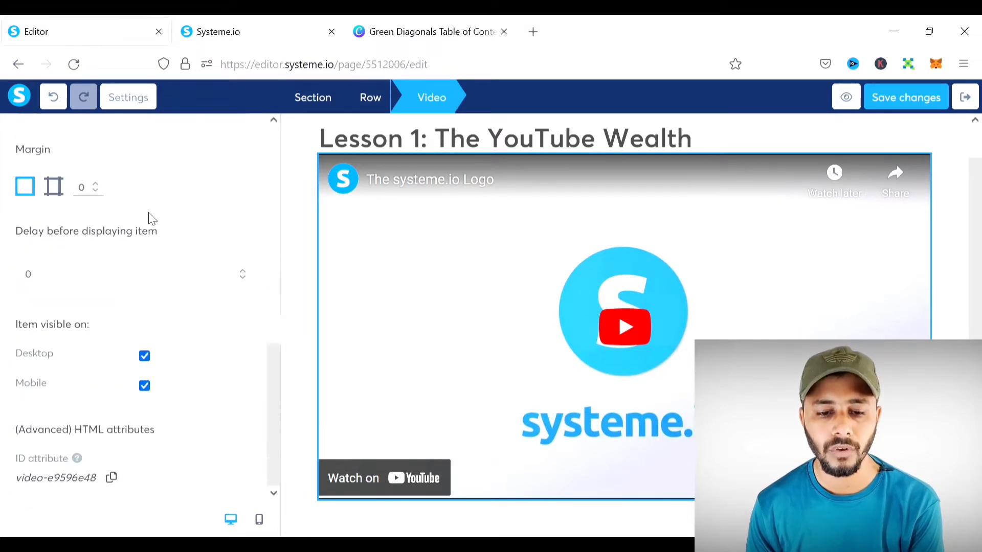
pyautogui.scroll(12, 149, 217)
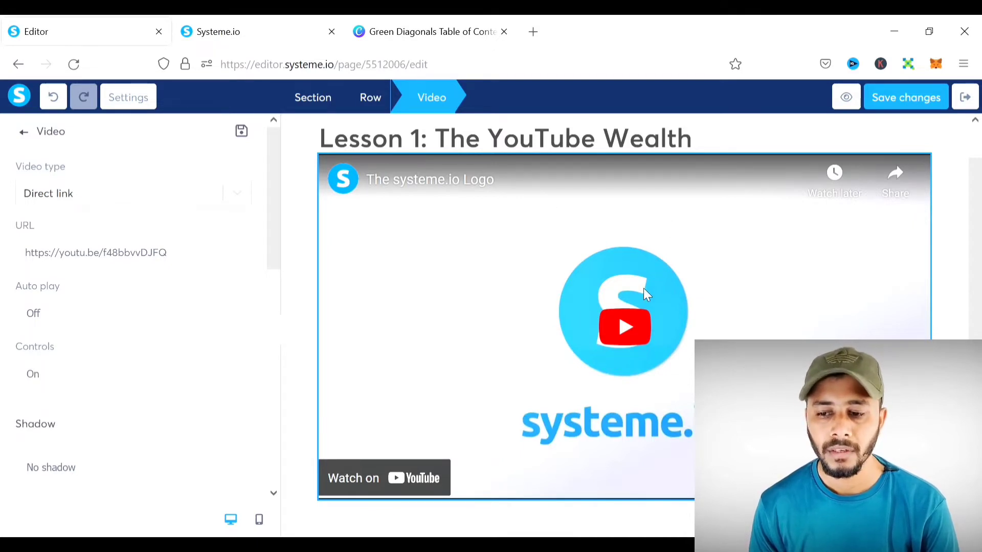
# - Drag a Button element from the Form elements into the empty section below the video
pyautogui.click(949, 227)
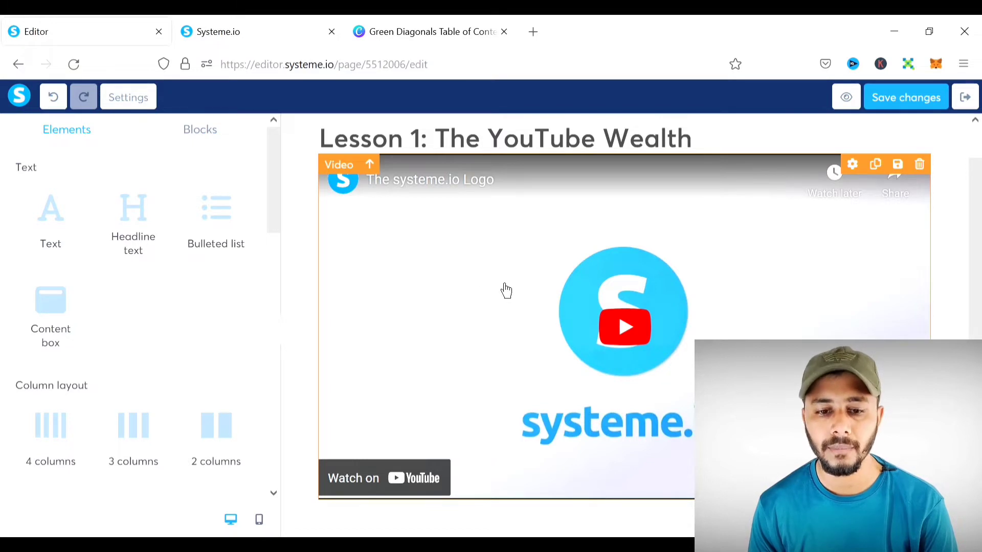
pyautogui.scroll(-1, 186, 325)
pyautogui.scroll(-4, 187, 324)
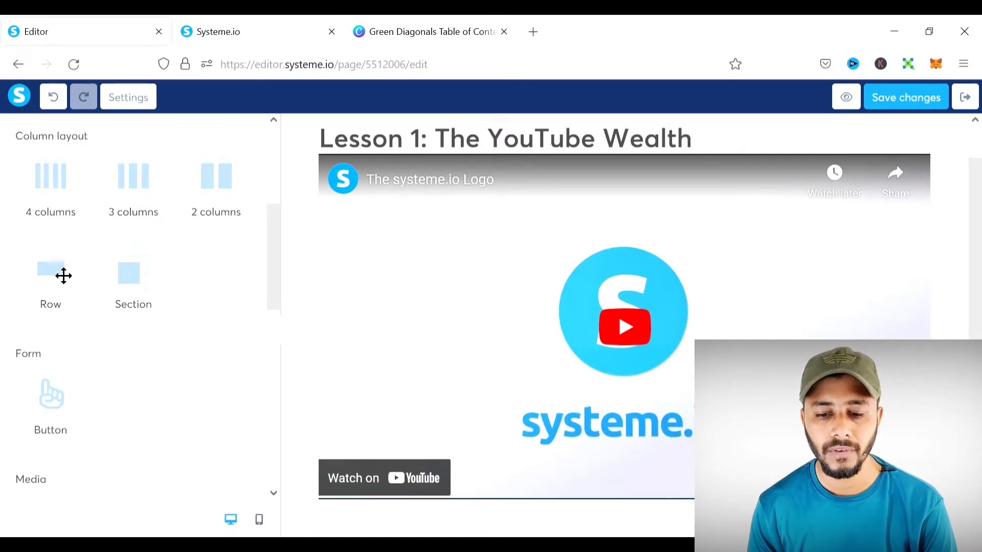
pyautogui.scroll(-1, 563, 335)
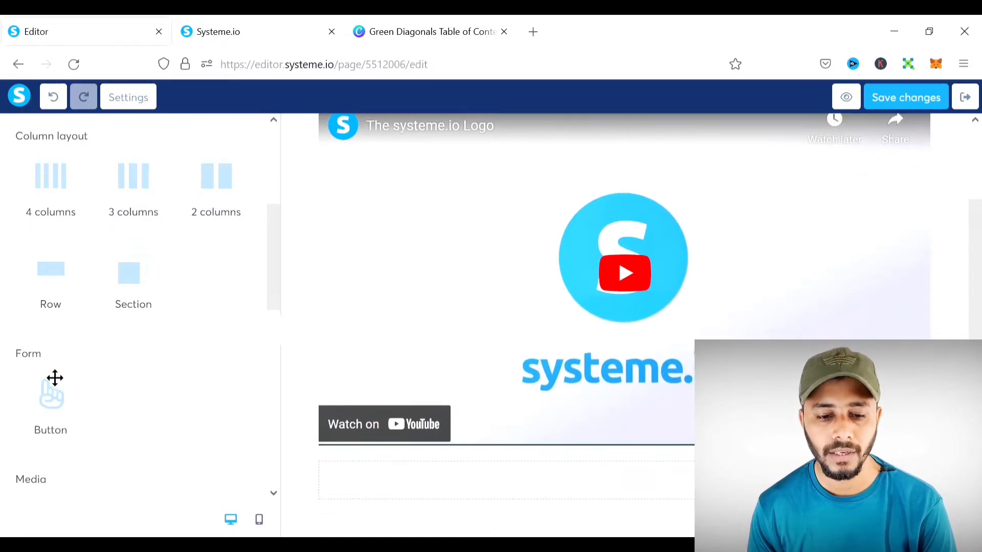
pyautogui.moveTo(52, 412); pyautogui.dragTo(522, 491)
pyautogui.scroll(-1, 605, 445)
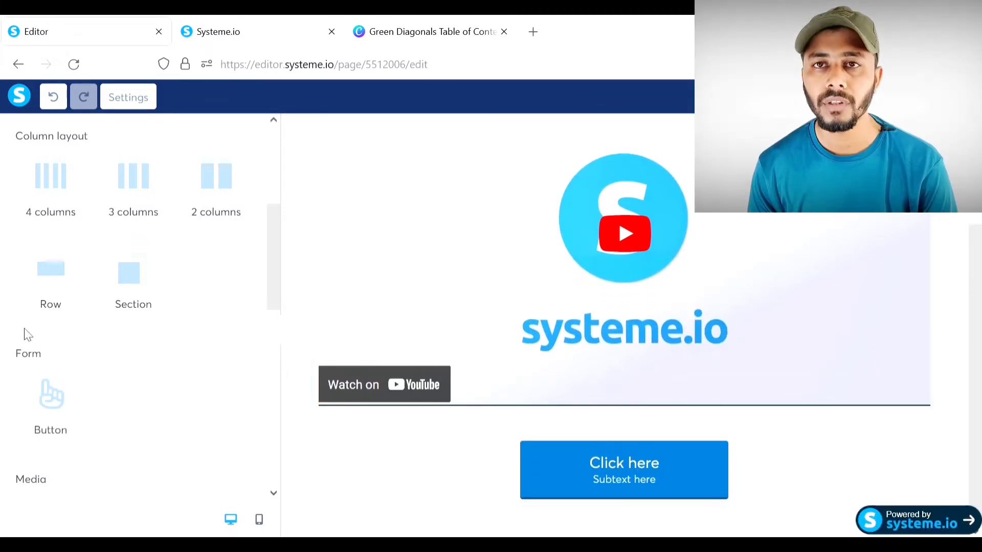
pyautogui.scroll(5, 95, 322)
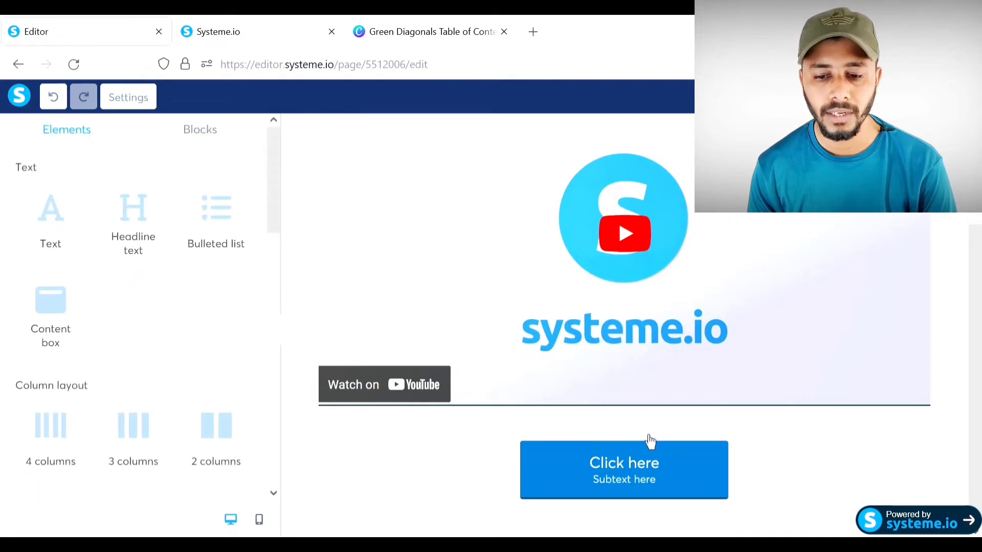
# - Add a text block below the video reading 'Welcome To My YouTube Wealth Course'
pyautogui.moveTo(63, 222); pyautogui.dragTo(513, 415)
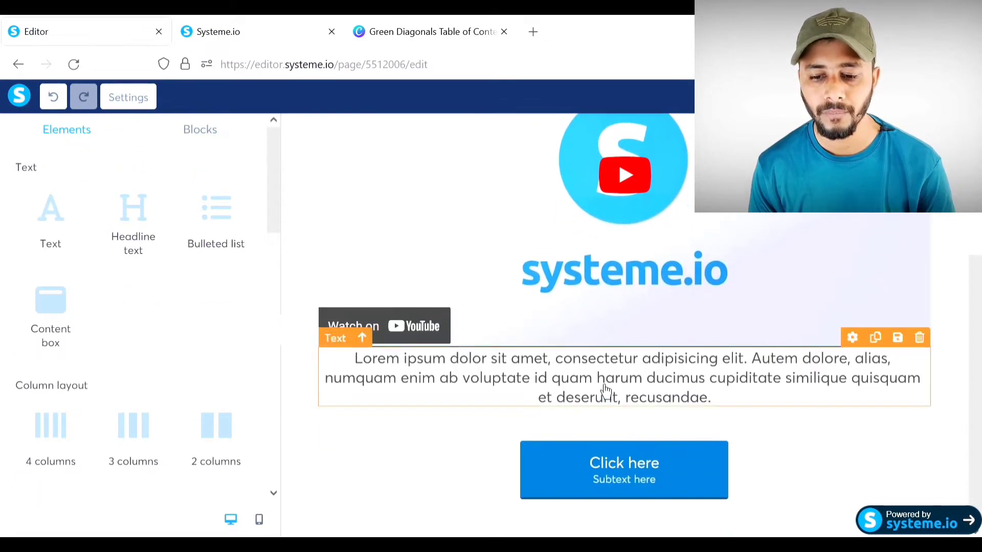
pyautogui.doubleClick(604, 384)
pyautogui.hotkey('ctrl', 'a')
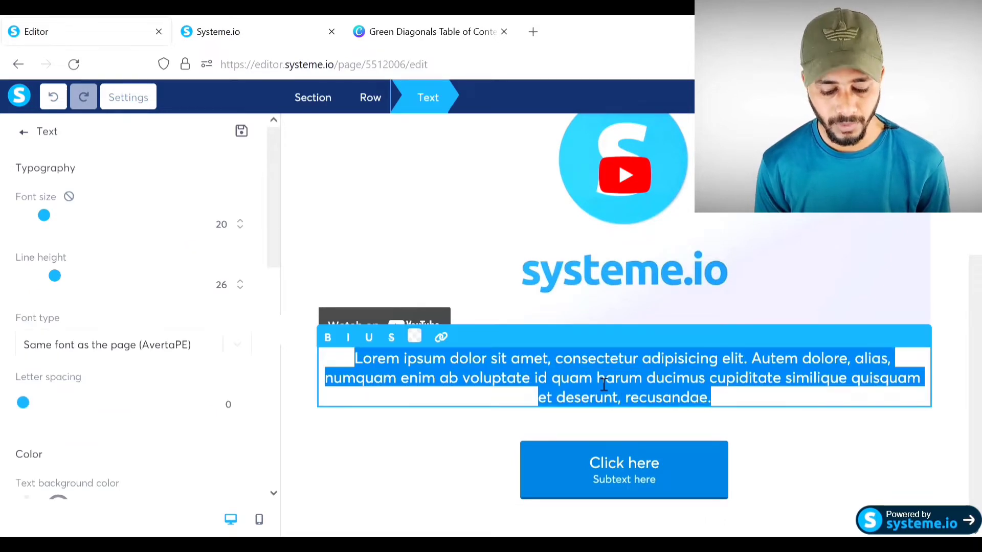
pyautogui.write('Welc')
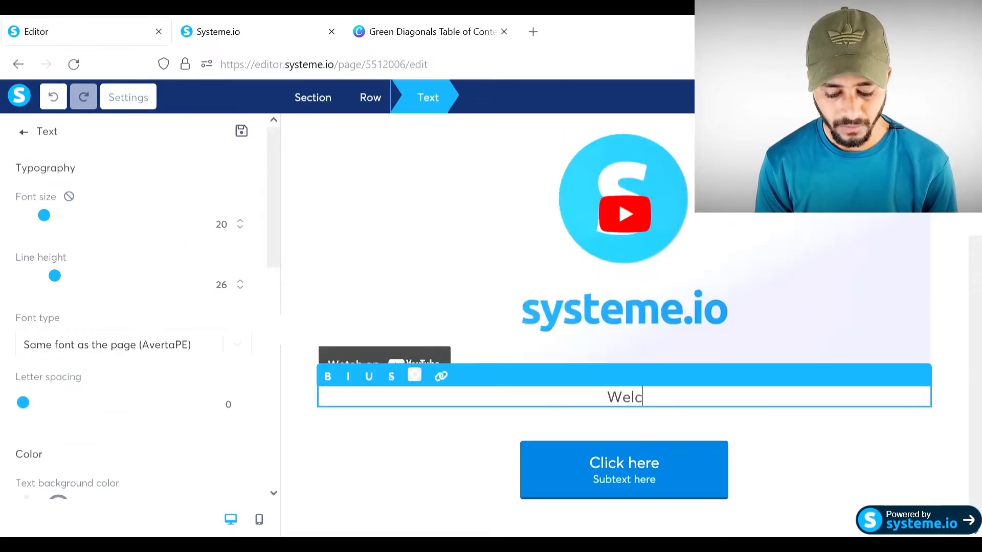
pyautogui.write('ome To My')
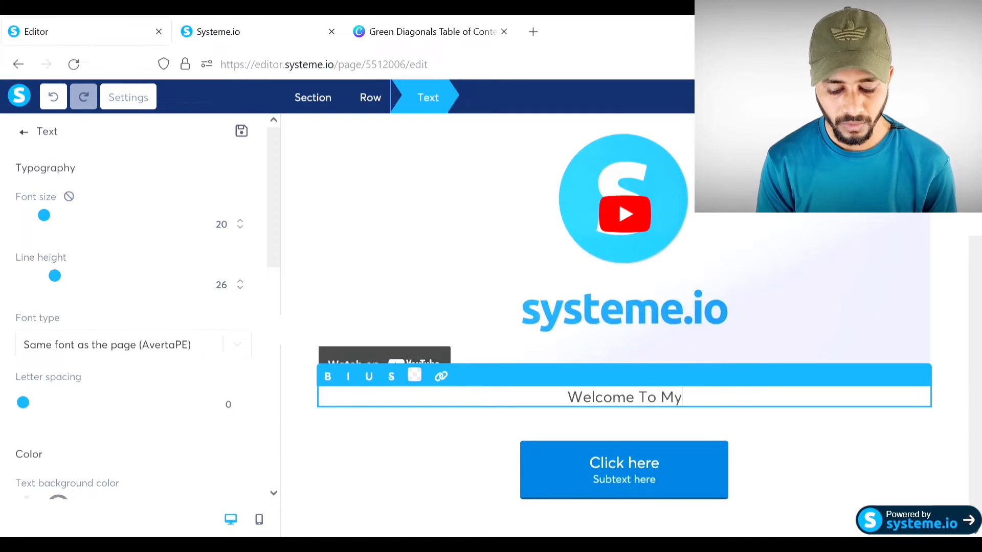
pyautogui.write(' YouT')
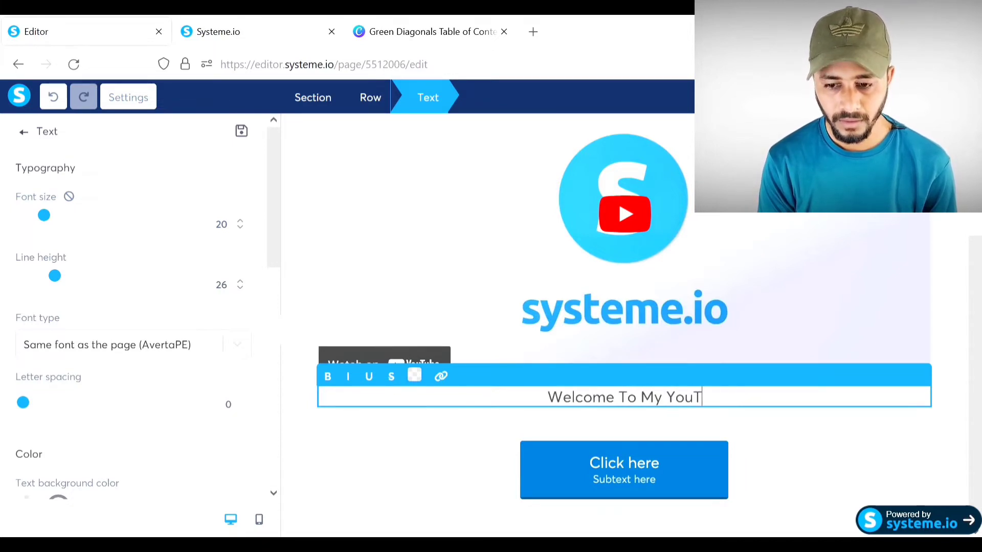
pyautogui.write('ube Wea')
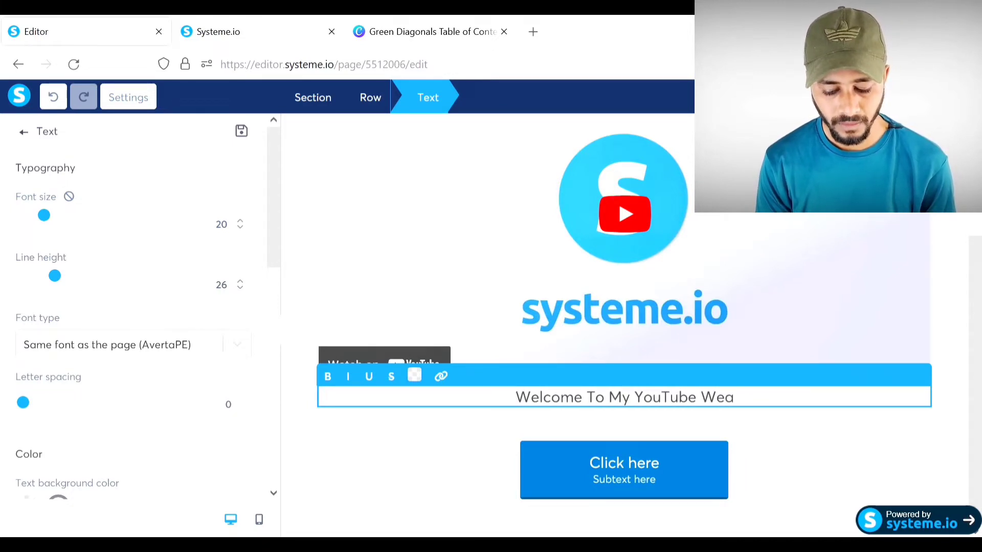
pyautogui.write('lth Co')
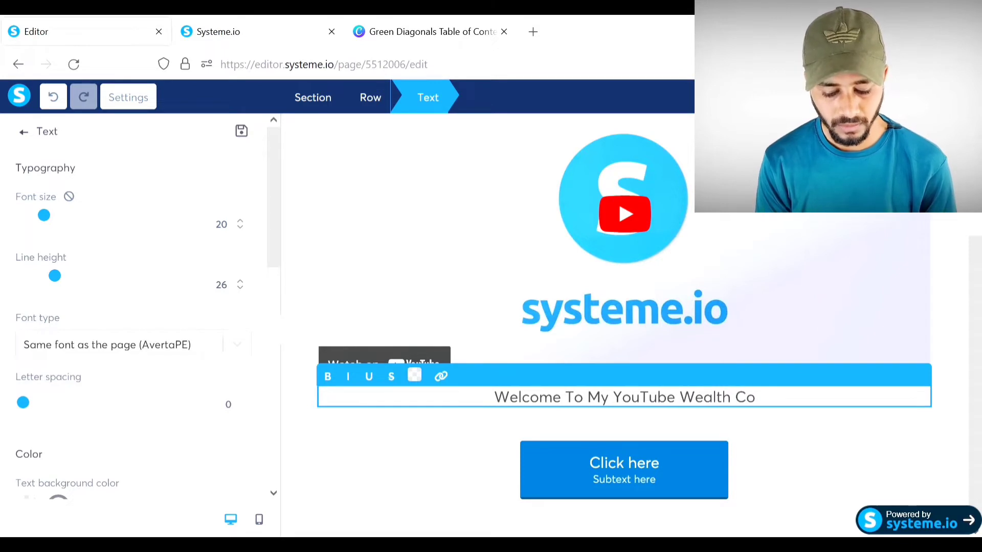
pyautogui.write('urse')
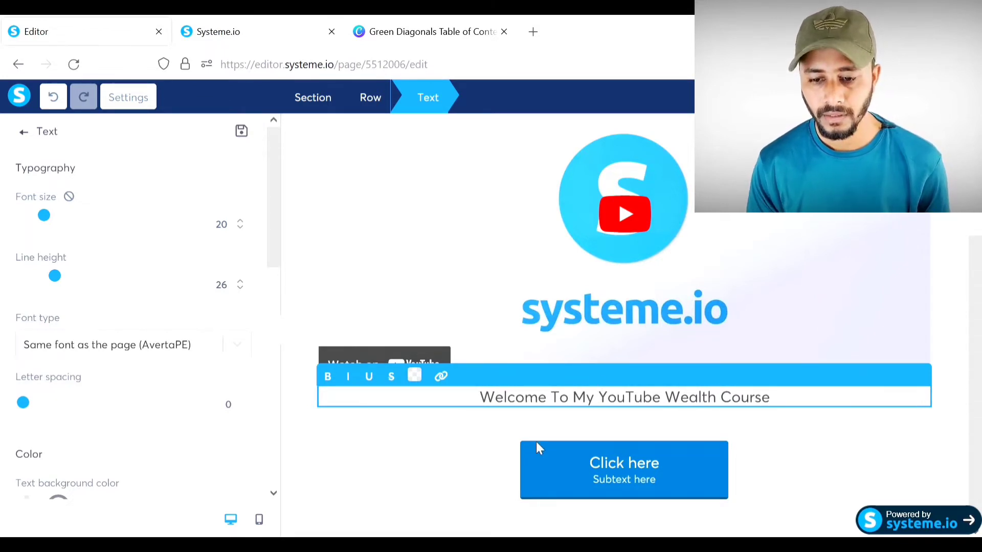
pyautogui.click(474, 465)
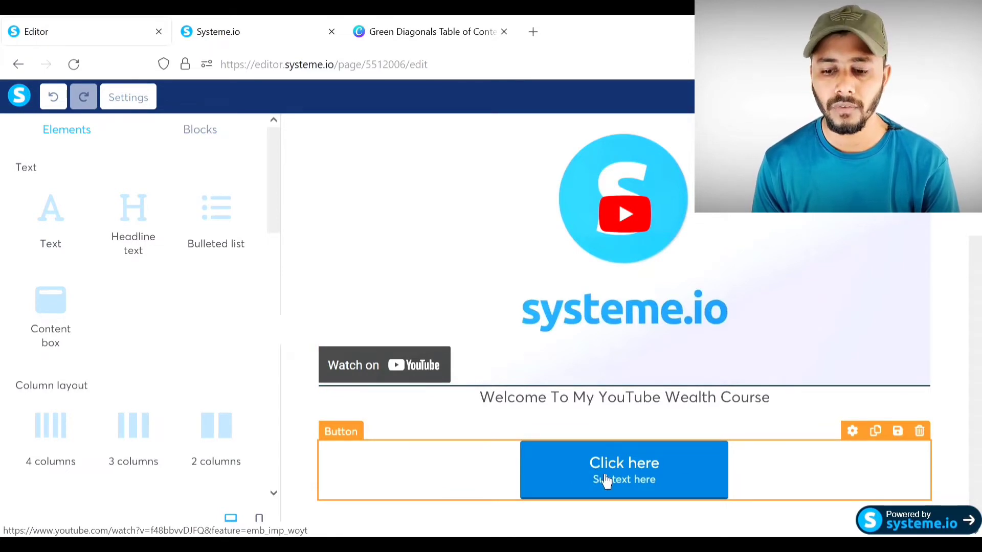
# - Set the button's click action to 'Complete lecture and move on to the next one'
pyautogui.click(630, 469)
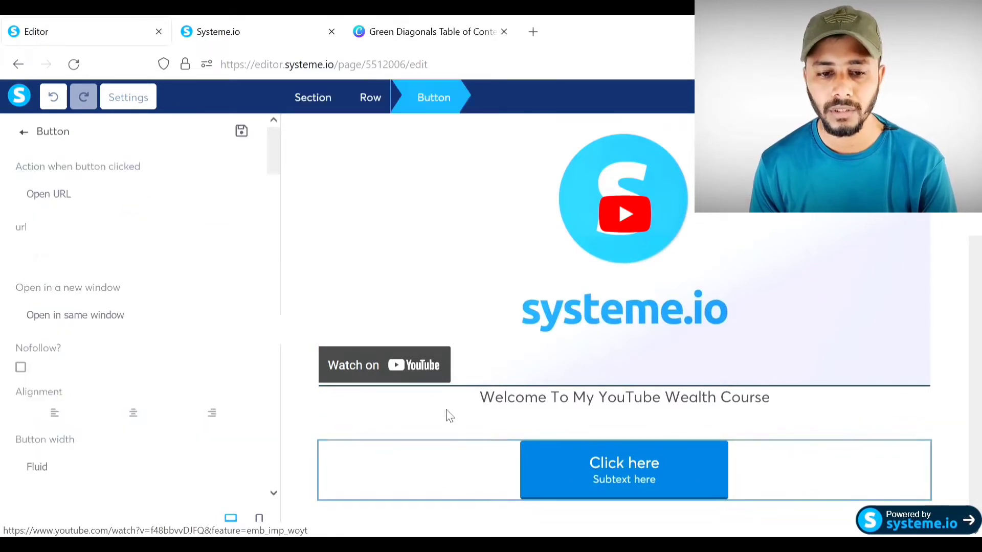
pyautogui.click(130, 250)
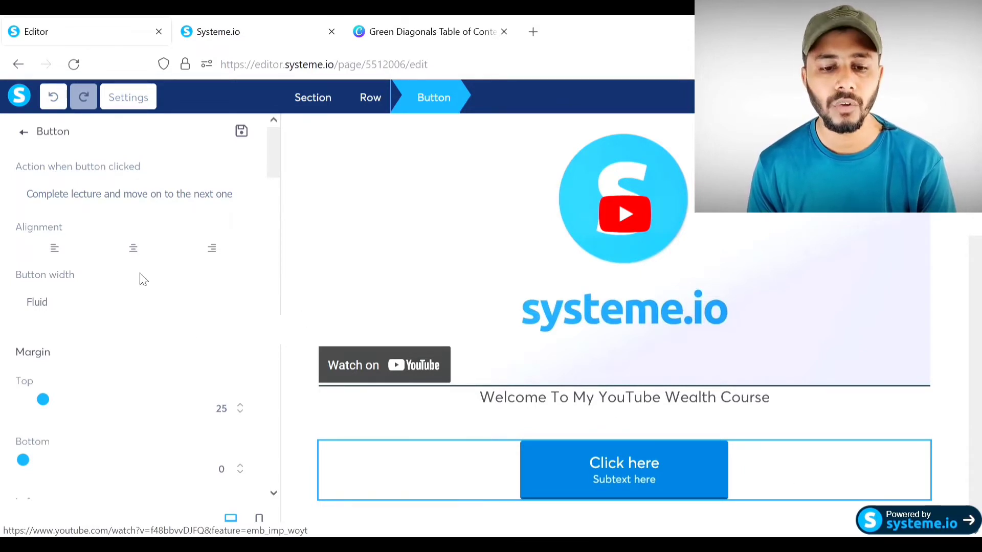
pyautogui.scroll(-2, 144, 279)
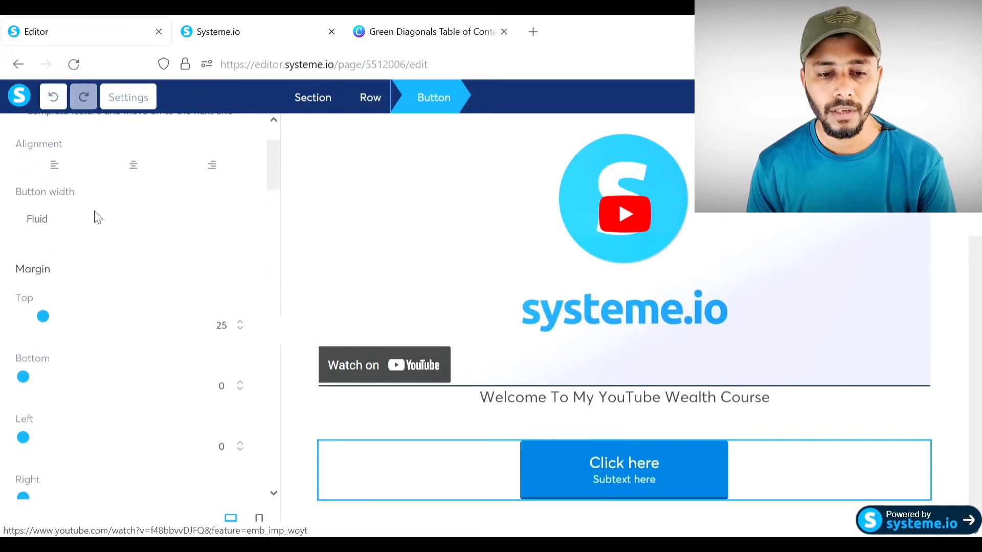
# - Try Fill width, revert the button to Fluid, and reduce its top margin to 21
pyautogui.click(83, 262)
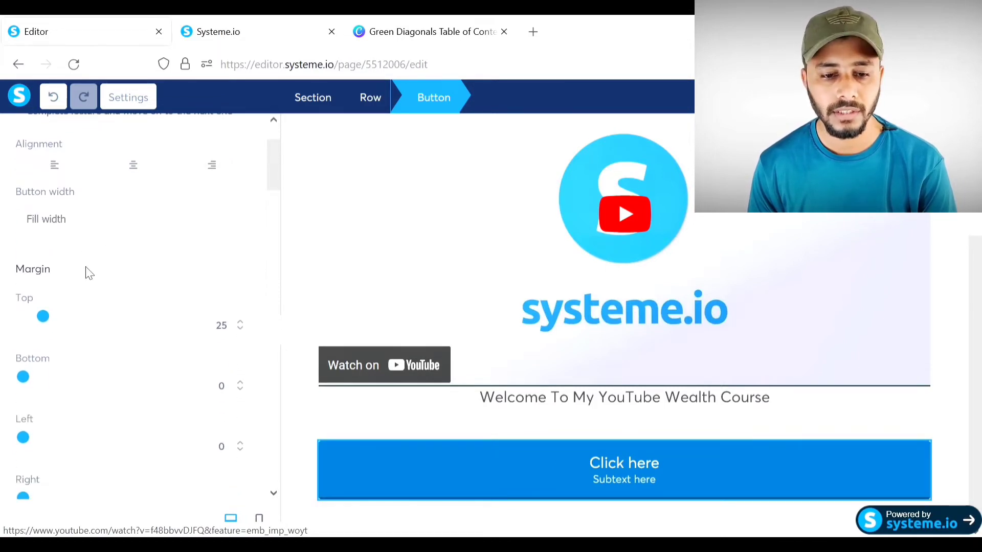
pyautogui.click(97, 254)
pyautogui.scroll(-2, 142, 255)
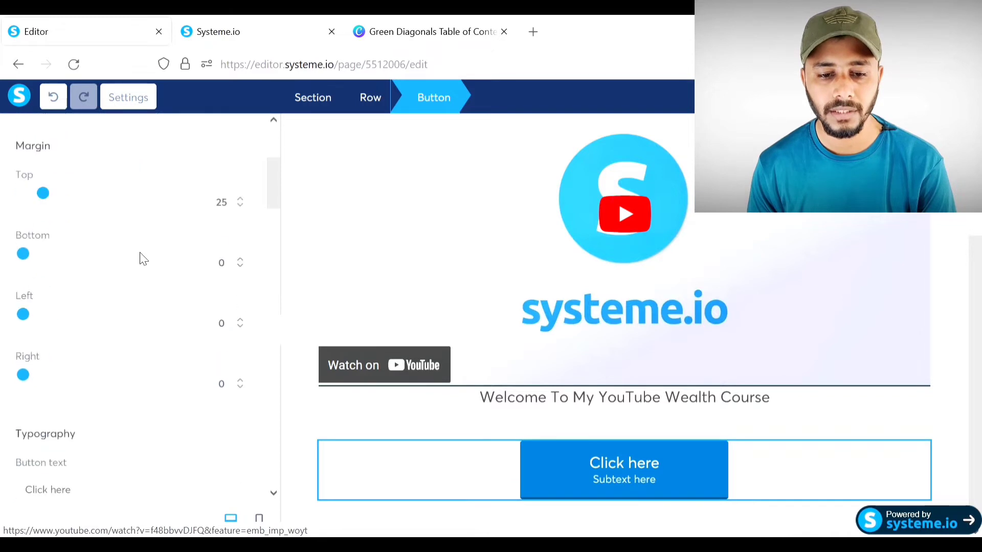
pyautogui.scroll(1, 100, 220)
pyautogui.moveTo(47, 239)
pyautogui.mouseDown()
pyautogui.moveTo(40, 248)
pyautogui.moveTo(50, 248)
pyautogui.mouseUp()
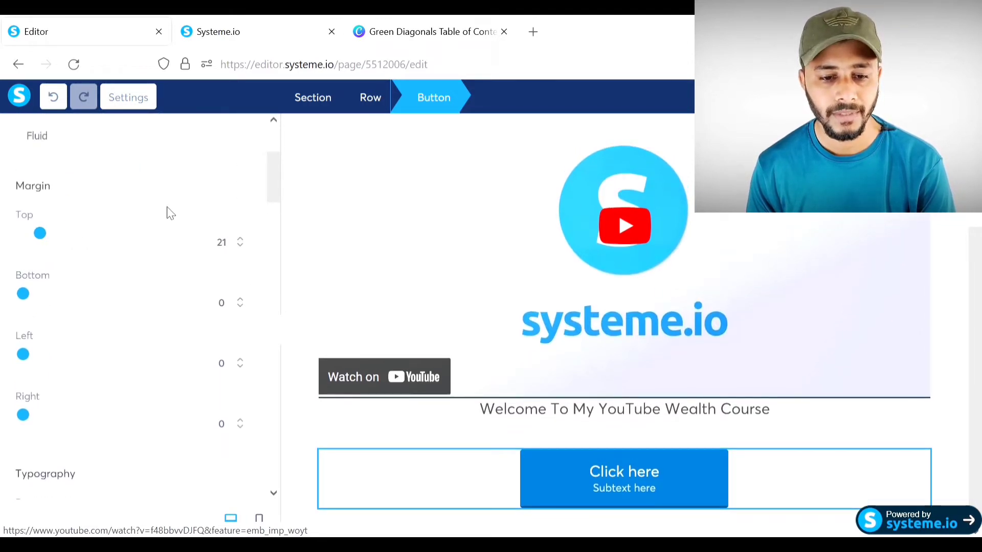
pyautogui.scroll(-6, 169, 213)
pyautogui.moveTo(72, 200); pyautogui.dragTo(8, 206)
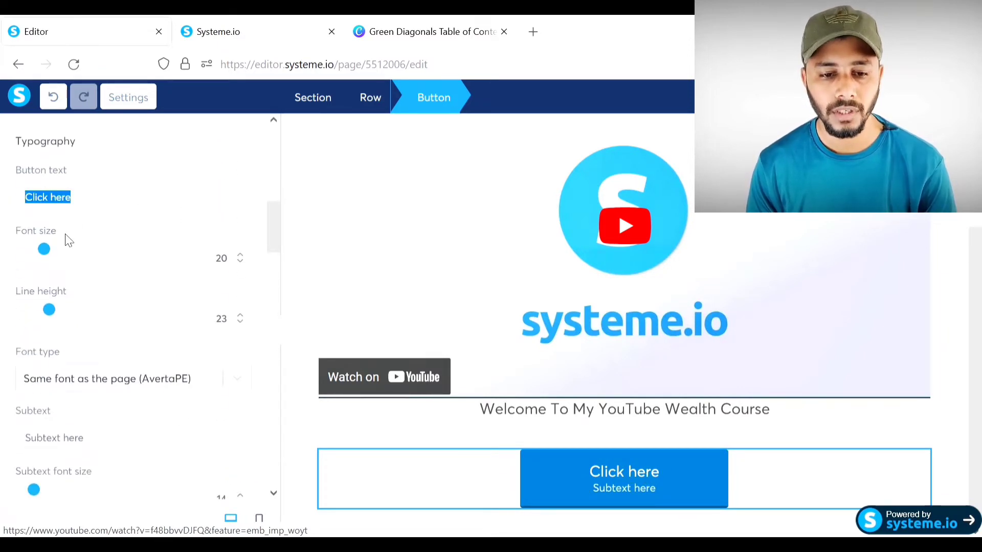
# - Change the button text to 'Next Lesson' at font size 30, keeping the default font
pyautogui.write('Ne')
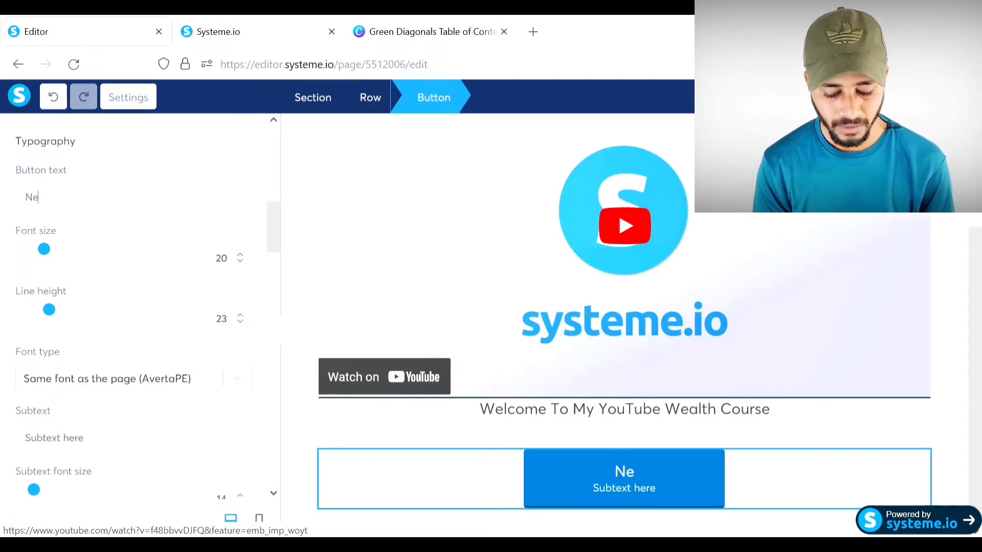
pyautogui.write('xt Les')
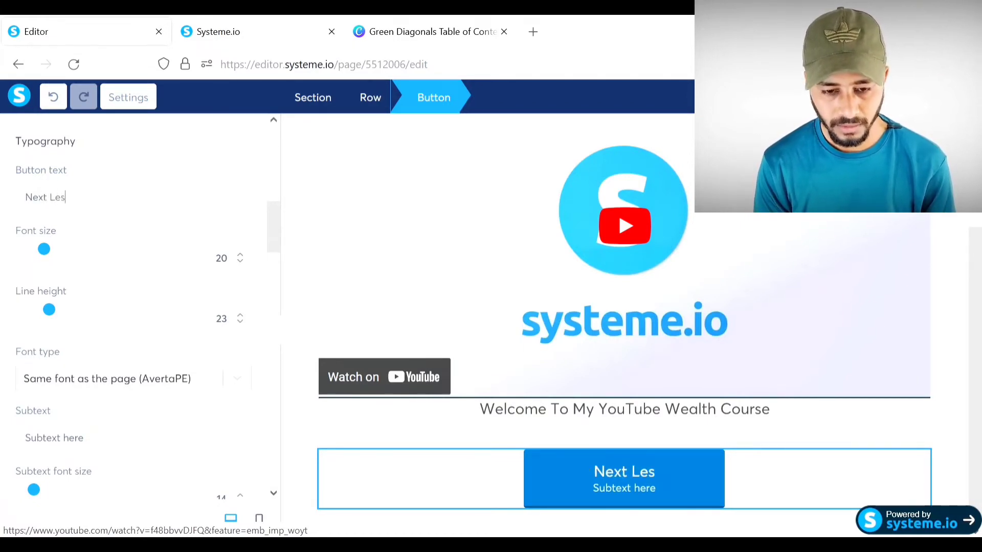
pyautogui.write('son')
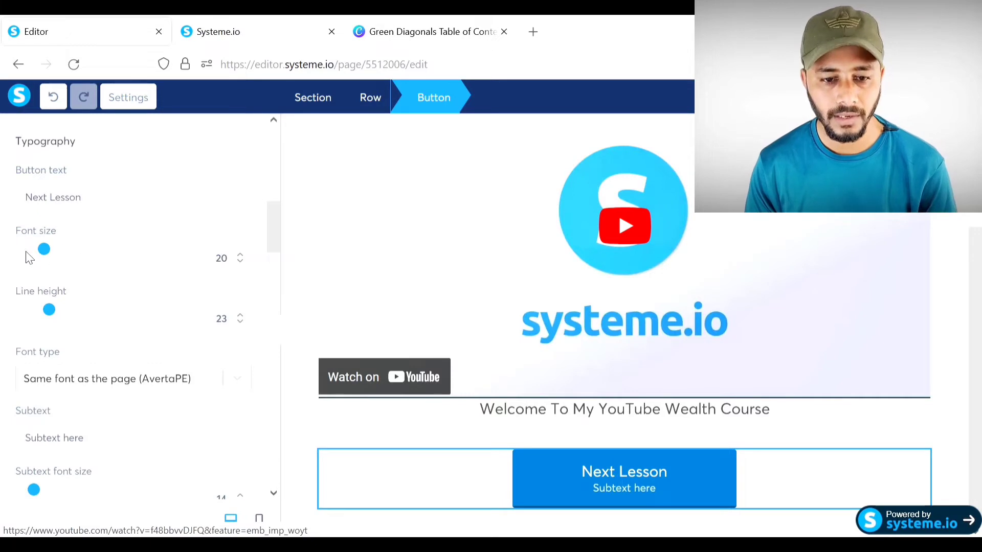
pyautogui.moveTo(60, 262); pyautogui.dragTo(72, 264)
pyautogui.scroll(-2, 160, 292)
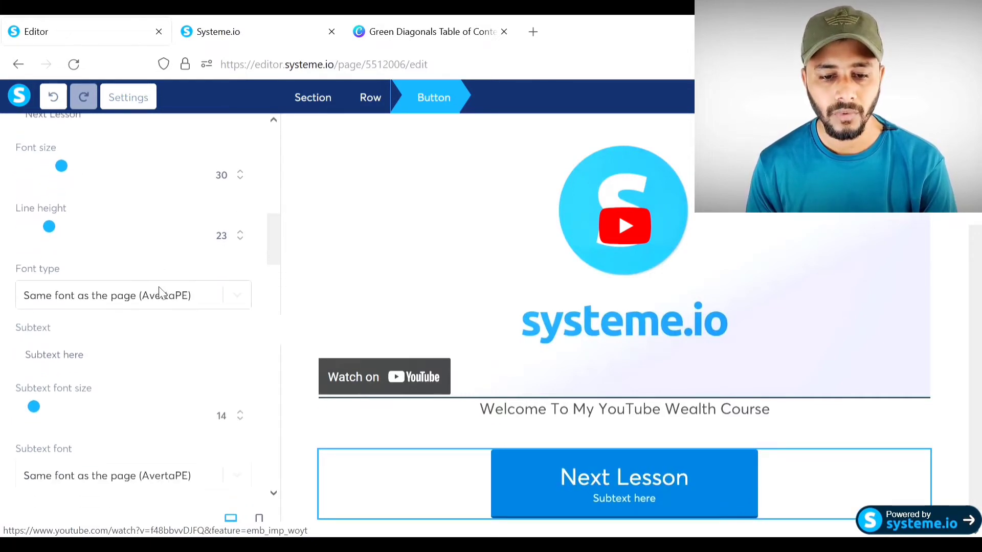
pyautogui.click(236, 297)
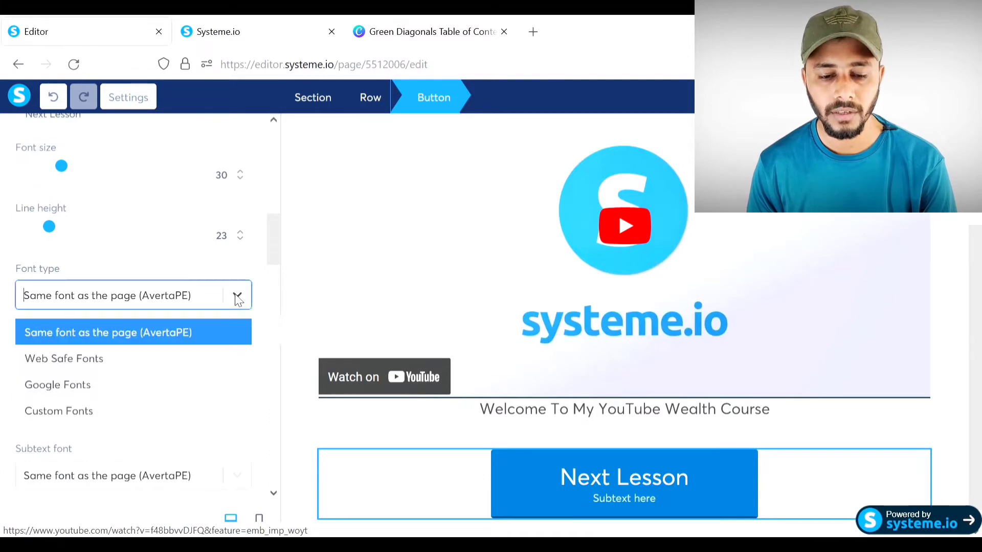
pyautogui.click(237, 297)
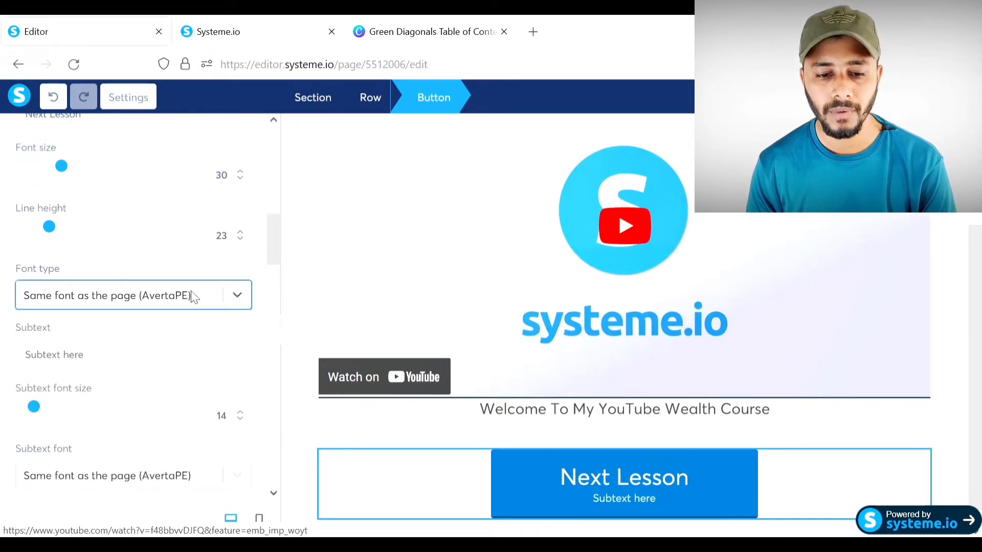
# - Delete the placeholder subtext from the button
pyautogui.scroll(-2, 193, 297)
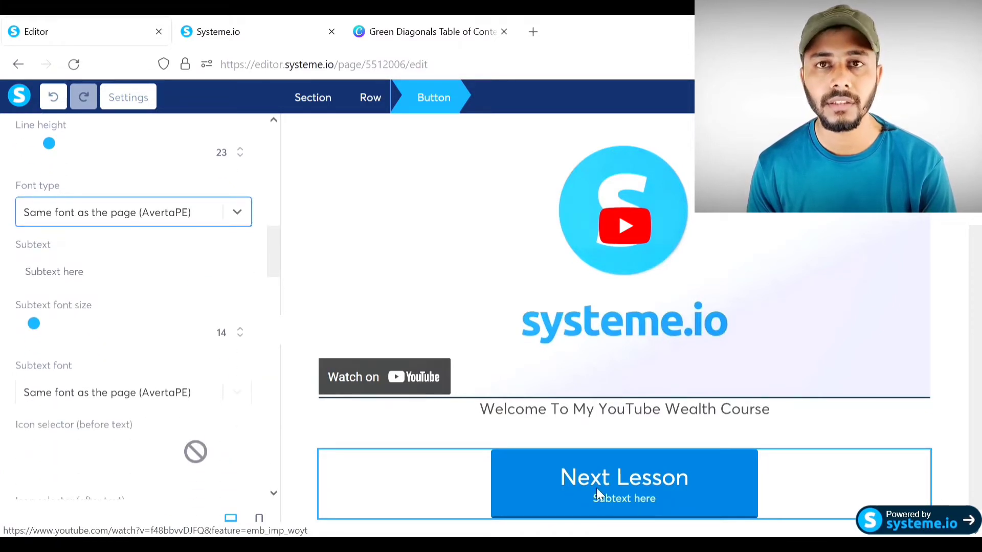
pyautogui.moveTo(104, 281); pyautogui.dragTo(9, 278)
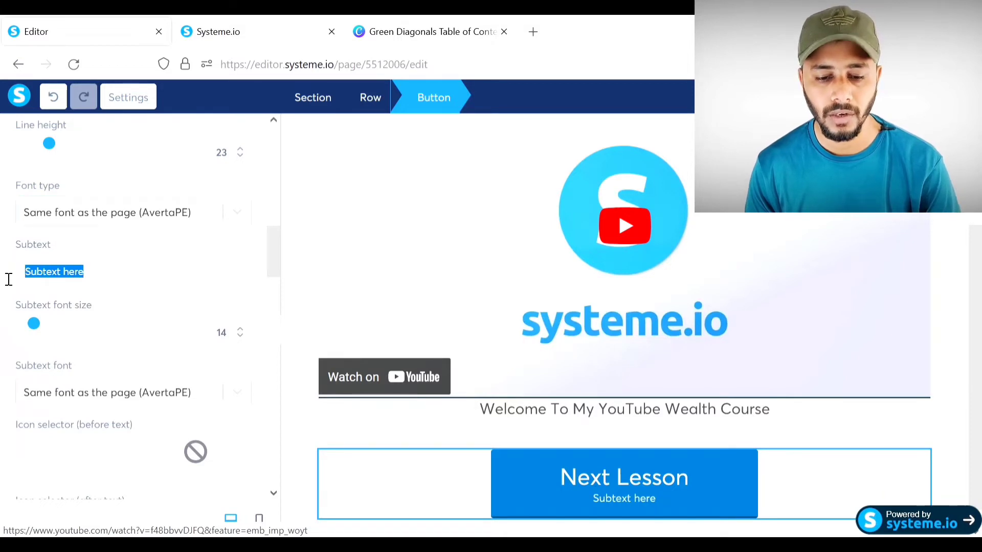
pyautogui.press('BackSpace')
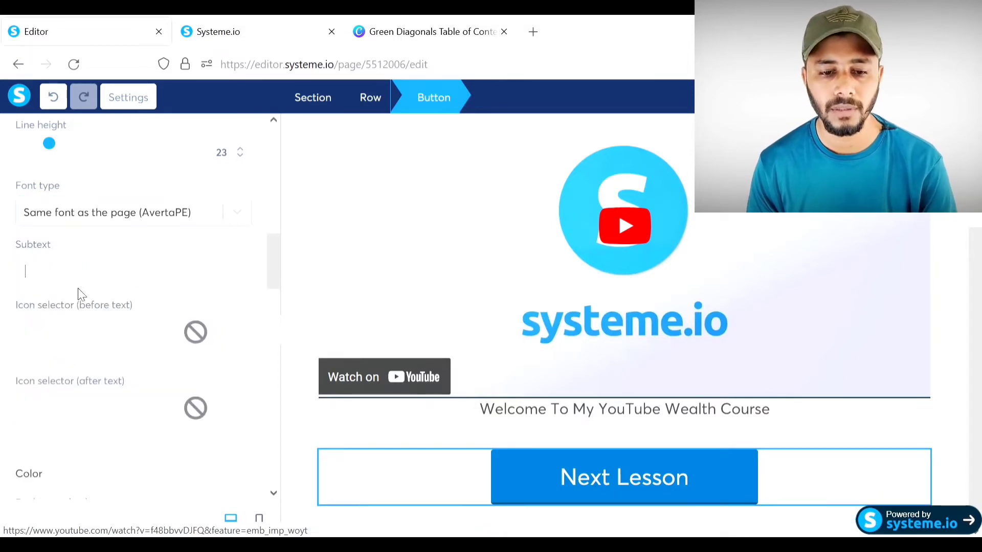
pyautogui.scroll(-4, 139, 336)
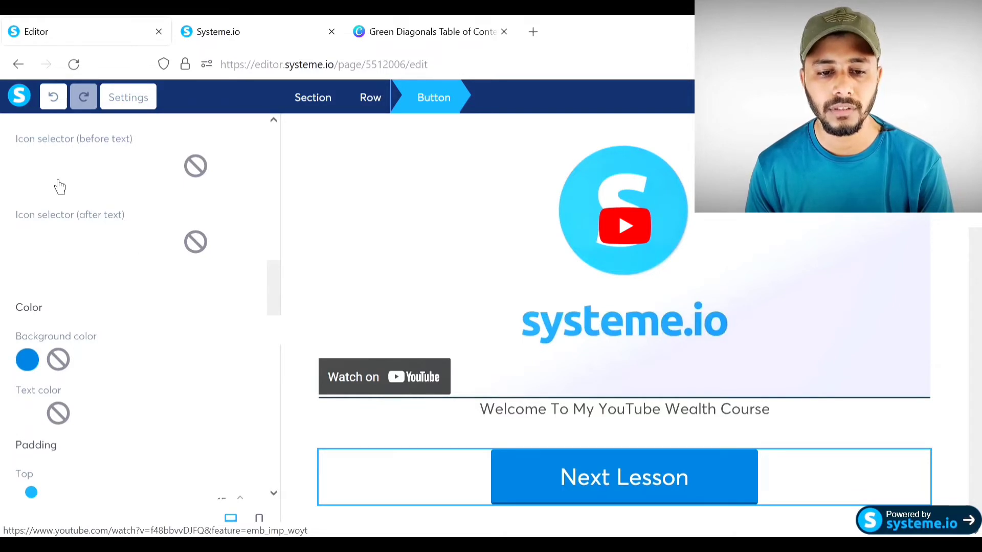
# - Search icons for 'arrow' and place arrow-alt-circle-right before the button text
pyautogui.click(75, 178)
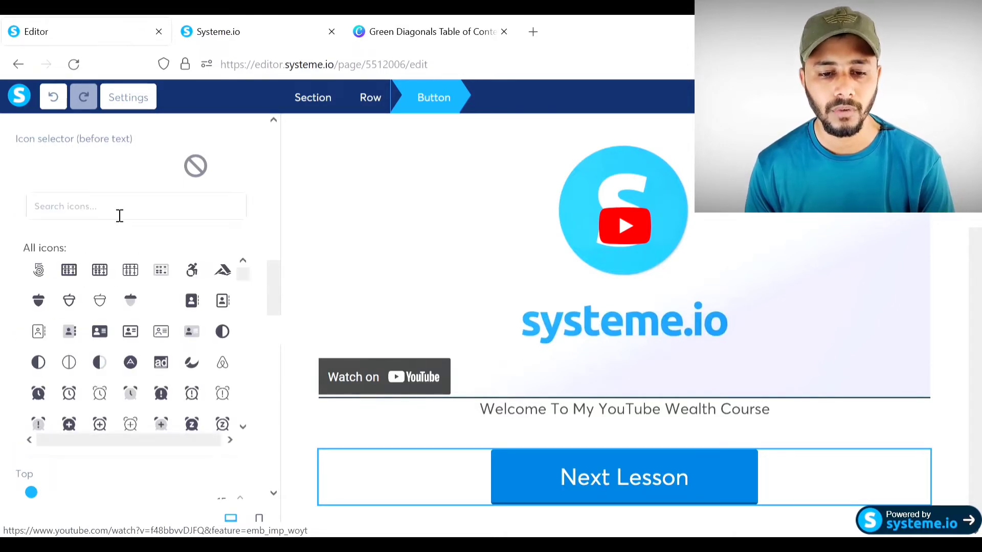
pyautogui.write('arow')
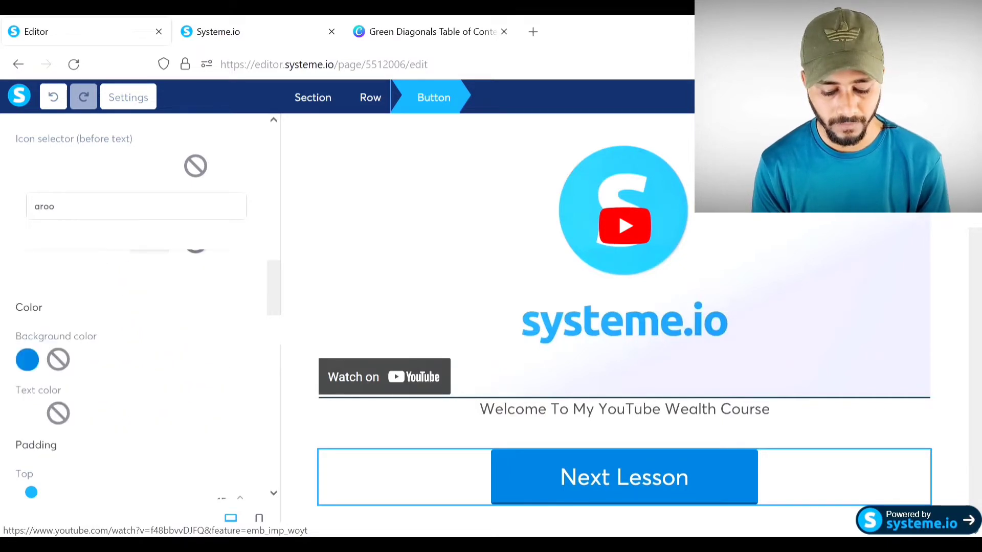
pyautogui.press('BackSpace')
pyautogui.press('BackSpace')
pyautogui.write('ro')
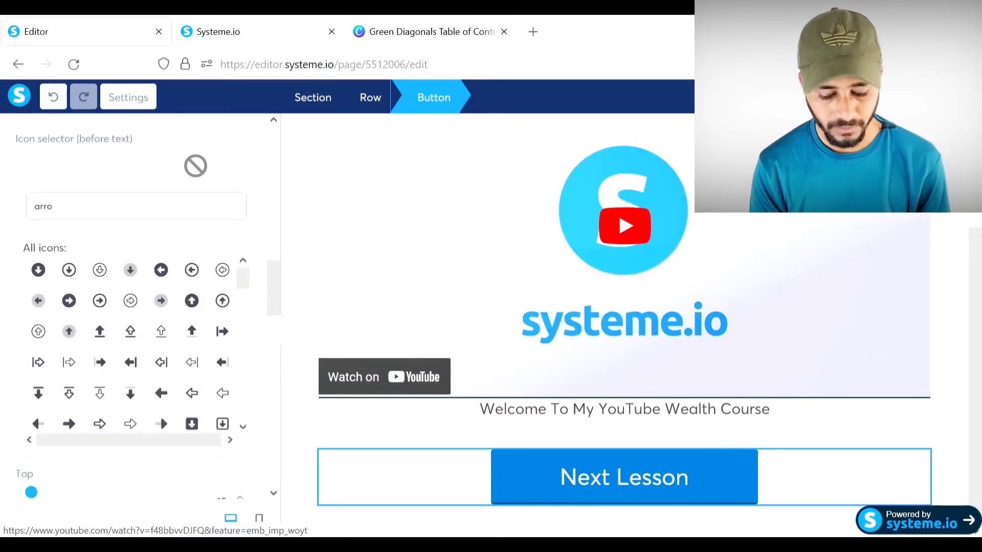
pyautogui.write('w')
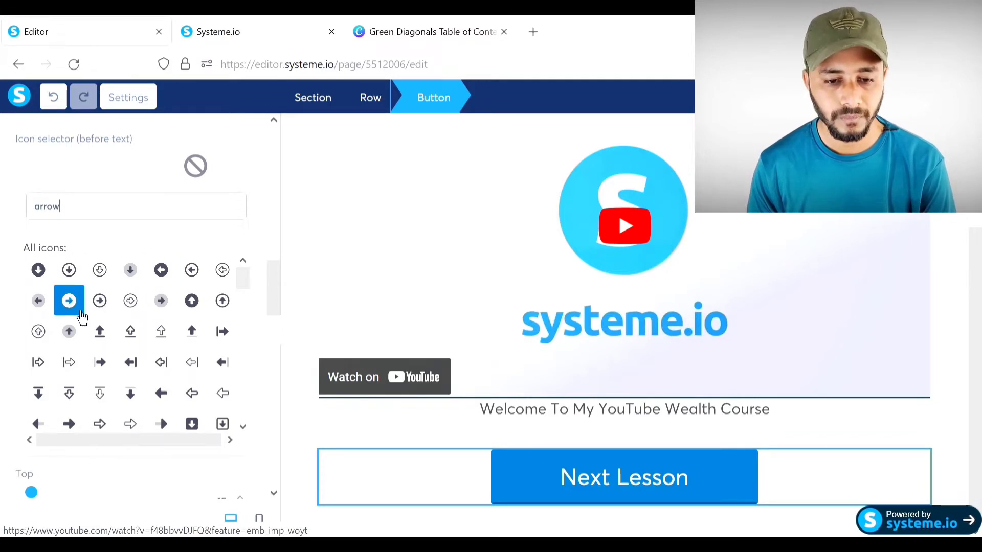
pyautogui.click(80, 314)
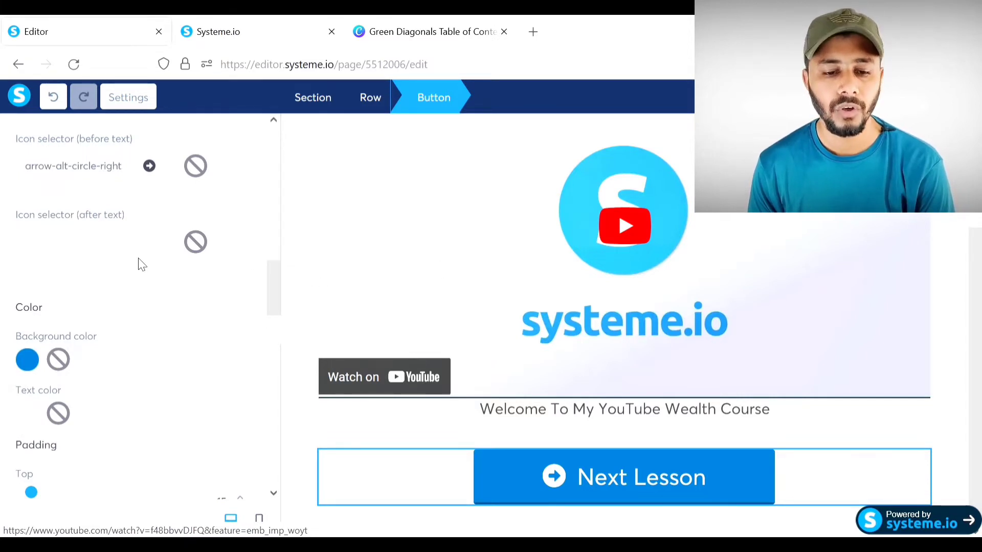
pyautogui.scroll(-2, 82, 280)
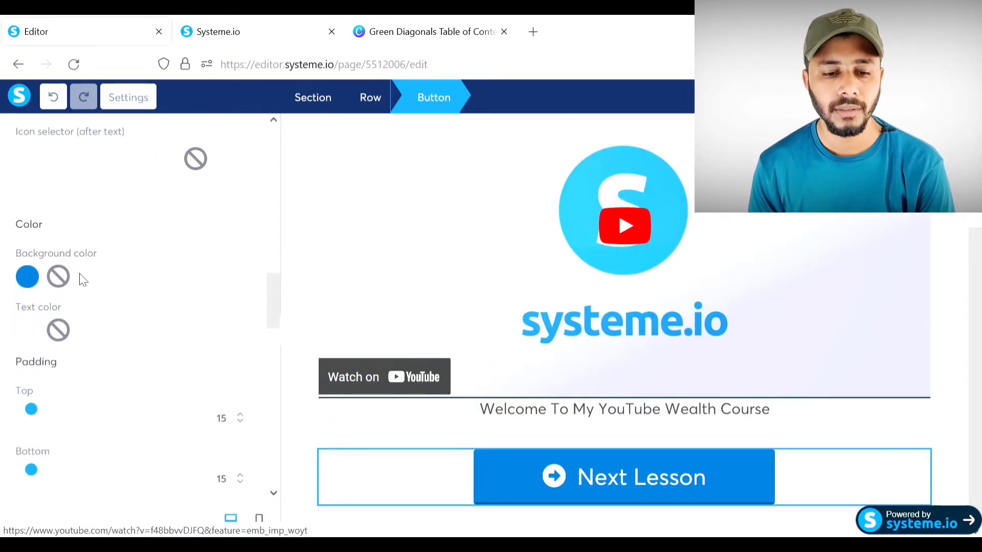
# - Color the button background bright red (EF1006) and its text black
pyautogui.click(29, 276)
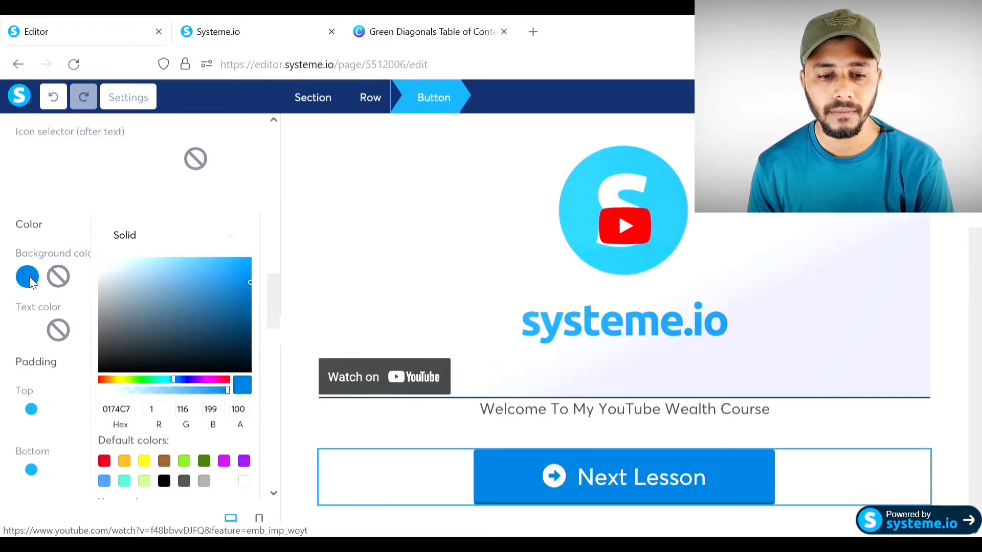
pyautogui.click(101, 381)
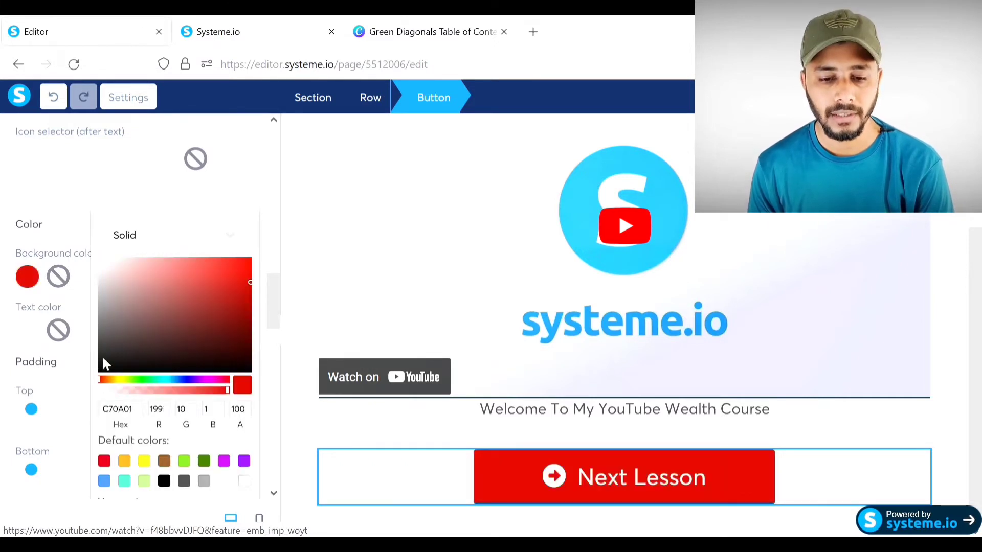
pyautogui.click(249, 266)
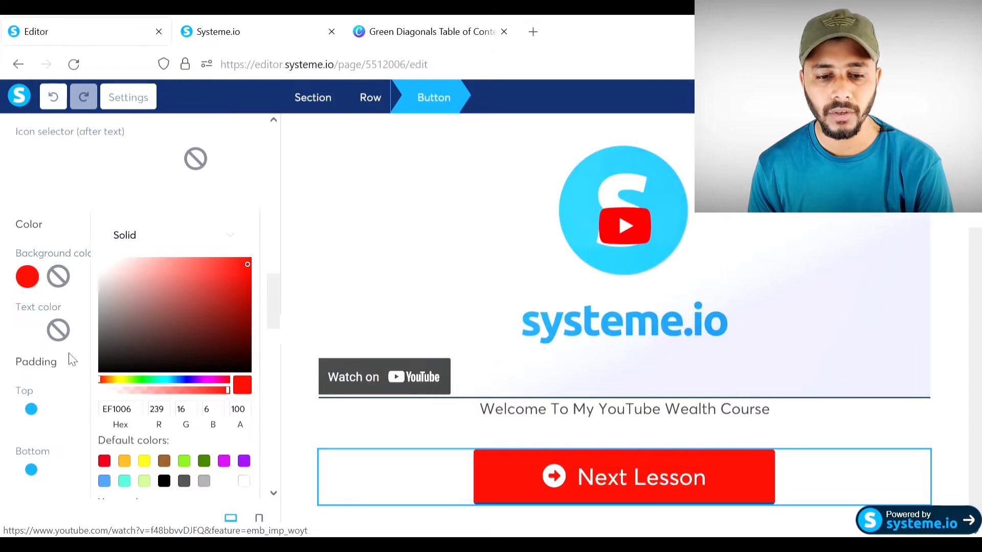
pyautogui.click(80, 300)
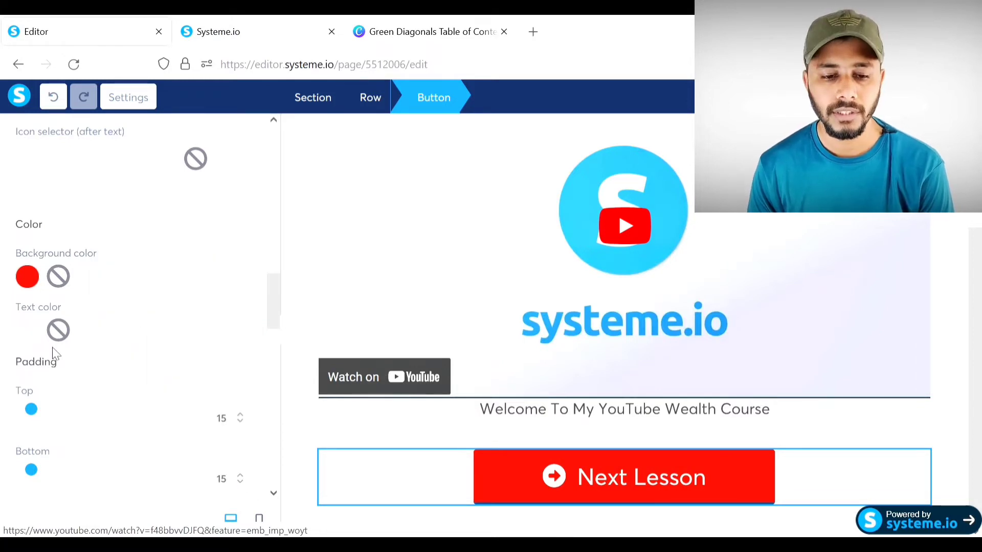
pyautogui.click(30, 329)
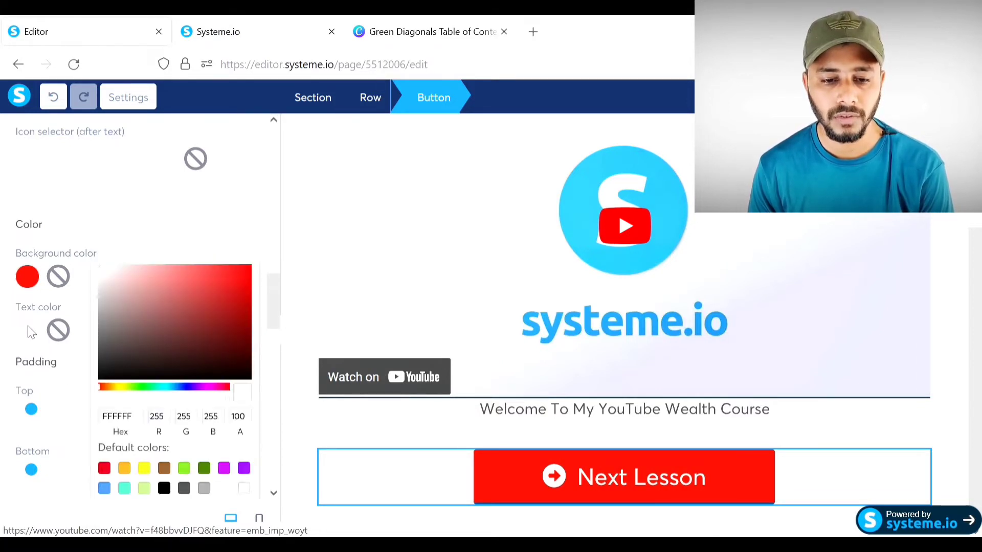
pyautogui.click(104, 378)
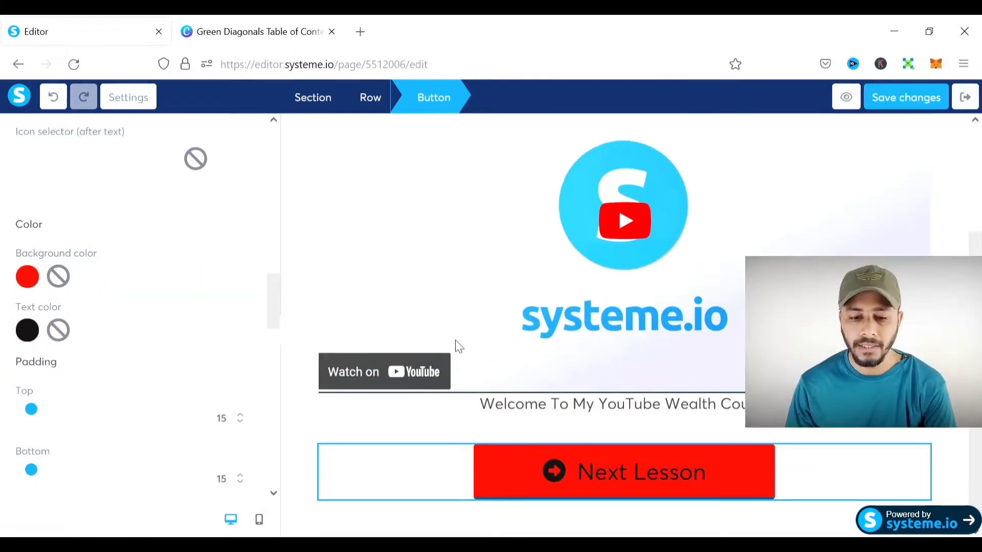
pyautogui.scroll(-5, 90, 427)
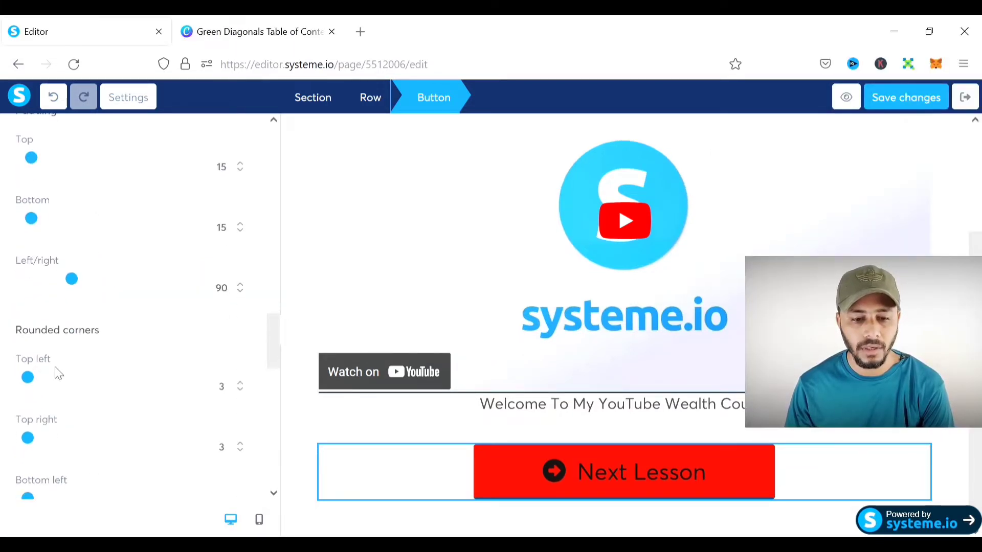
# - Round the button's bottom-right corner to 6, add a mid shadow, and set border style to None
pyautogui.scroll(-2, 57, 373)
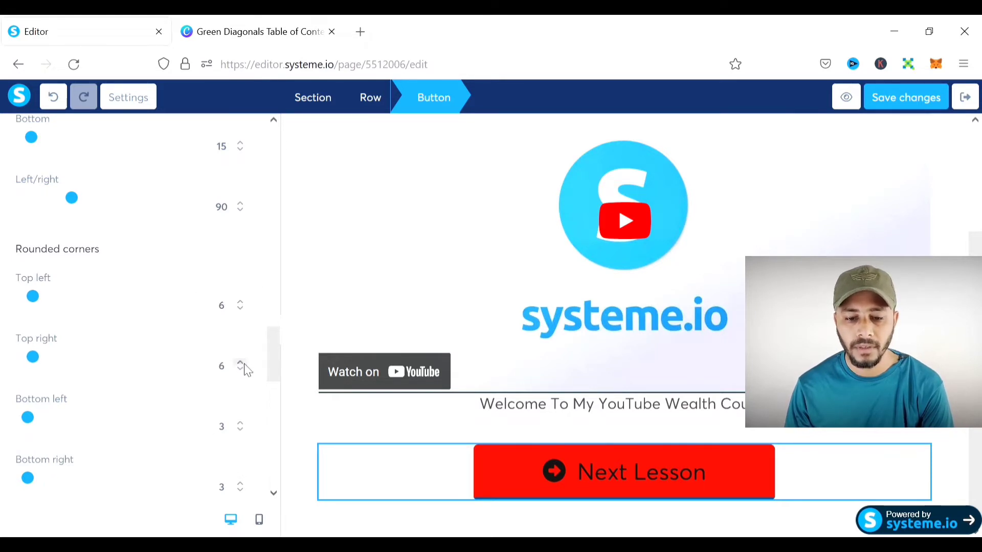
pyautogui.click(240, 483)
pyautogui.click(240, 483)
pyautogui.scroll(-5, 221, 415)
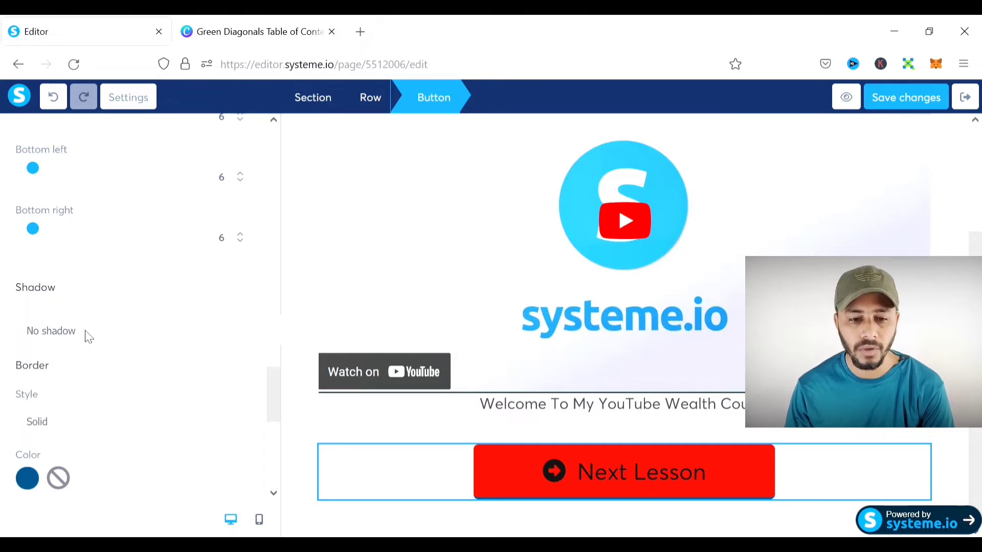
pyautogui.click(49, 183)
pyautogui.scroll(-2, 214, 287)
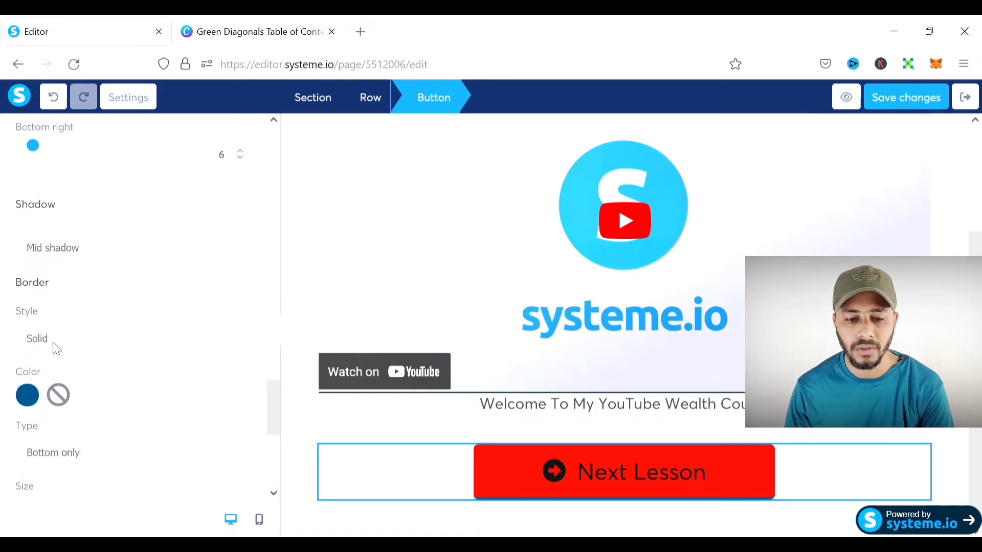
pyautogui.click(43, 372)
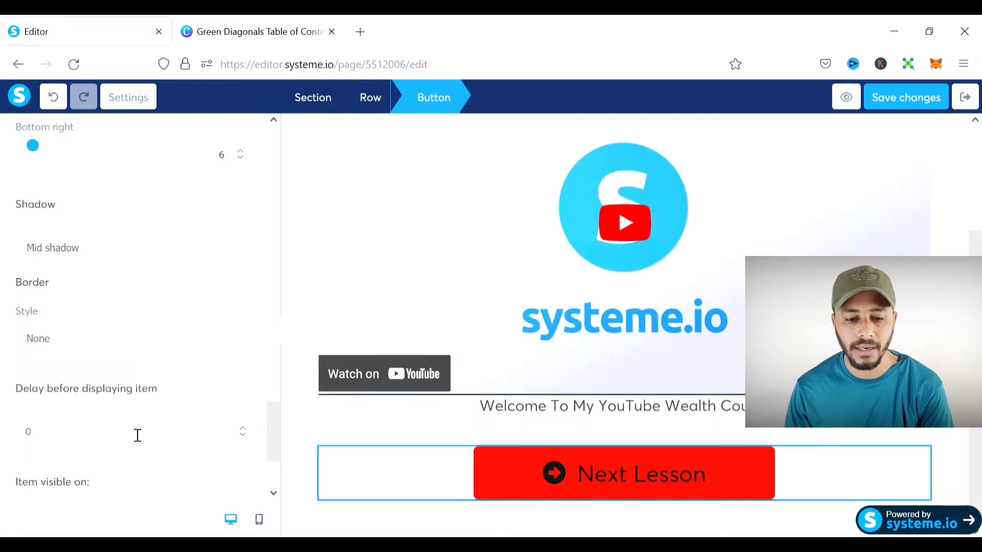
pyautogui.scroll(-3, 138, 374)
pyautogui.scroll(10, 175, 423)
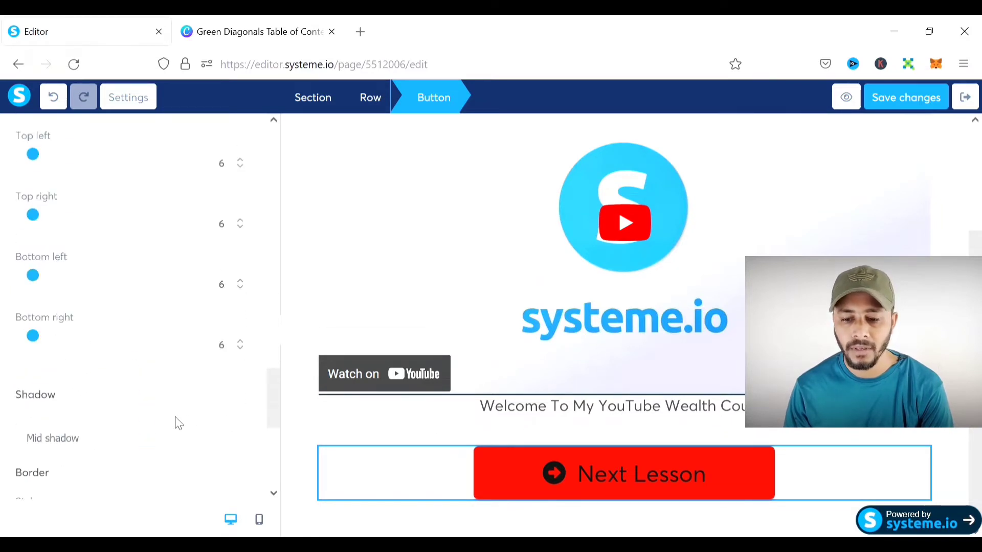
pyautogui.click(965, 435)
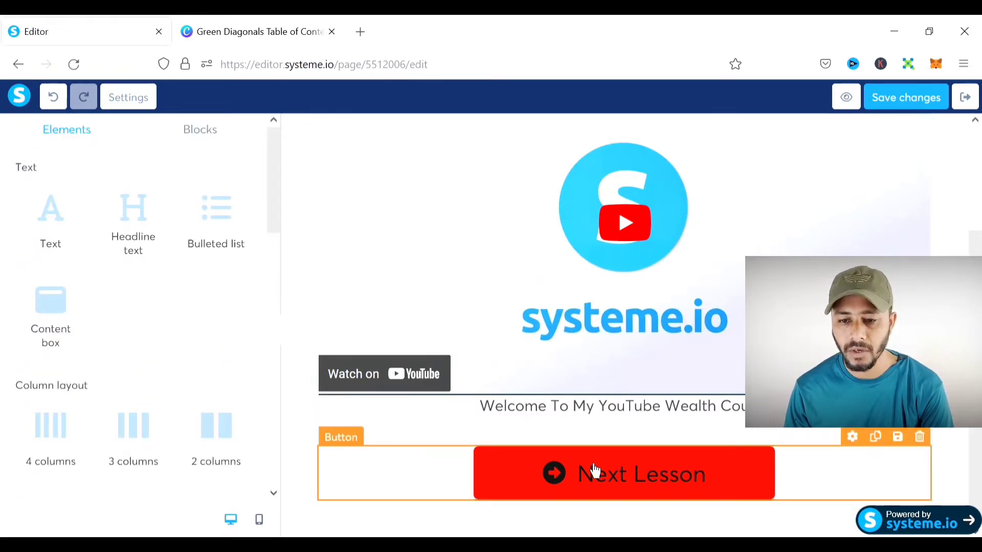
# - Save the lesson page and exit the editor to the YouTube Wealth curriculum
pyautogui.scroll(3, 591, 467)
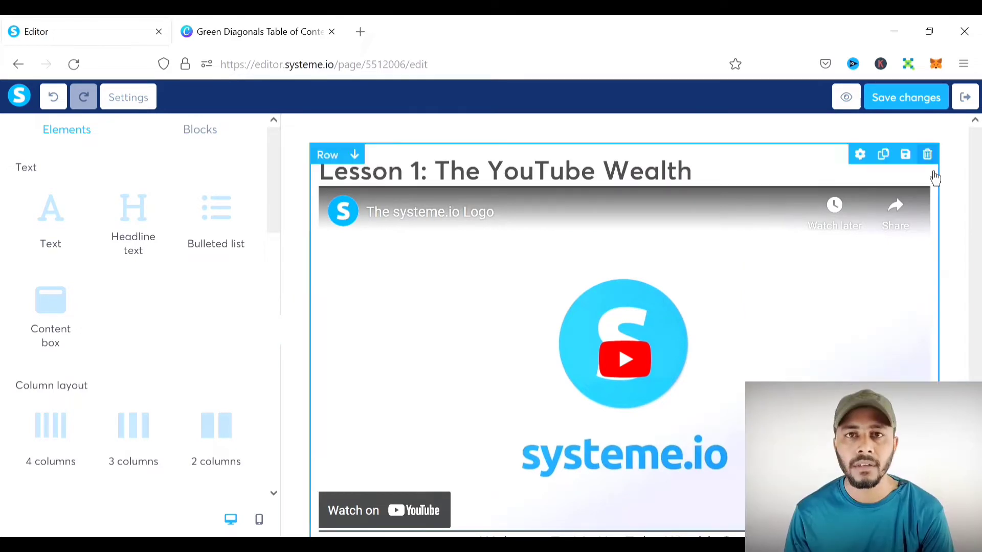
pyautogui.scroll(-3, 790, 261)
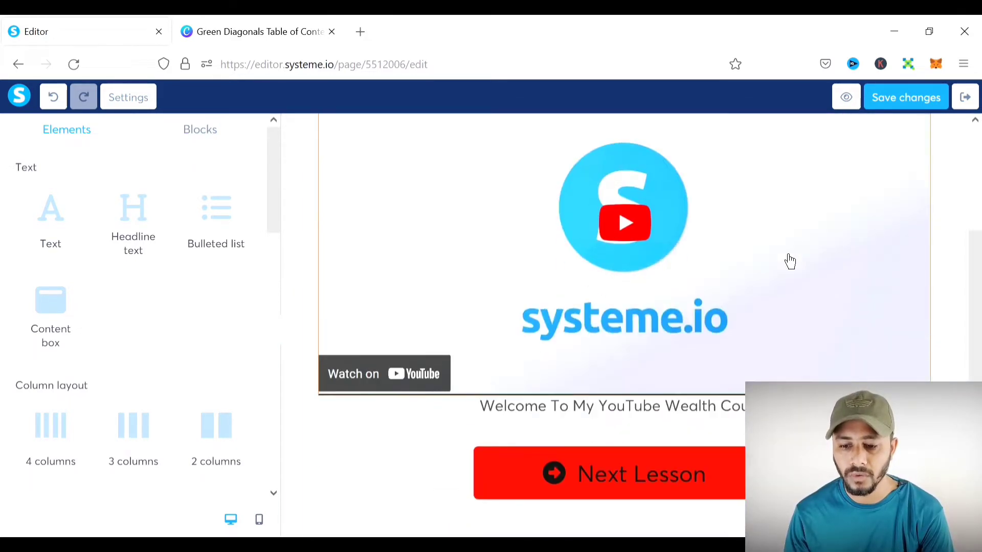
pyautogui.click(914, 104)
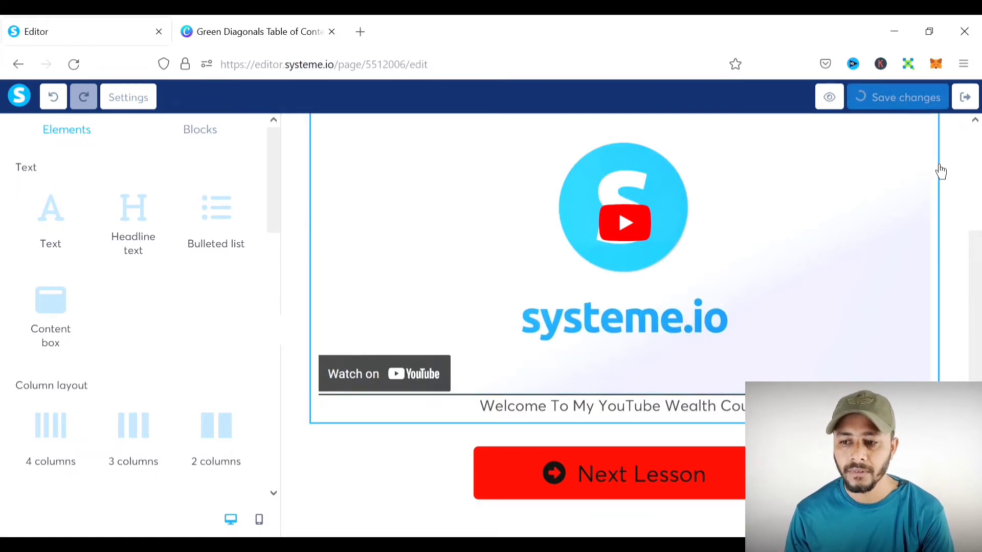
pyautogui.click(973, 110)
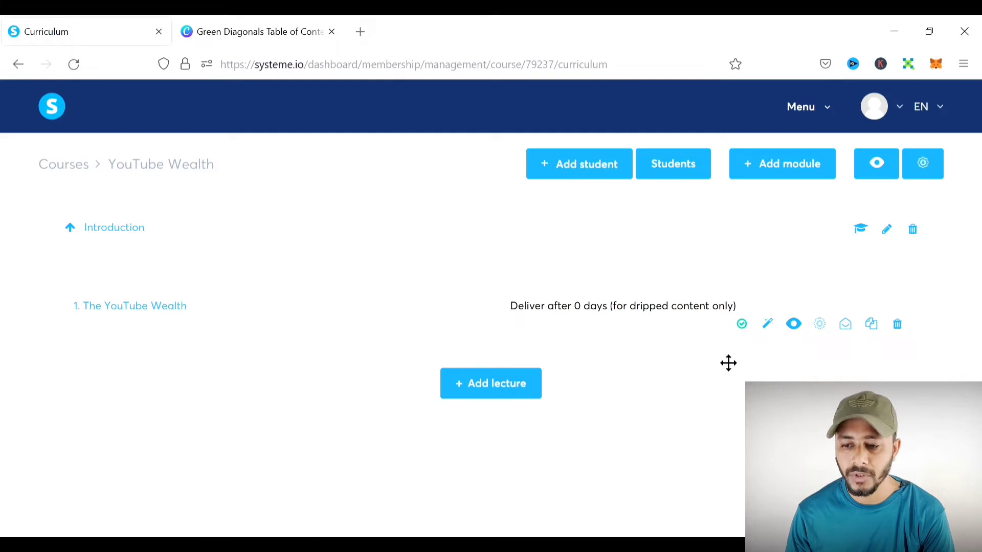
# - Duplicate 'The YouTube Wealth' lecture three times, leaving four lectures in Introduction
pyautogui.click(878, 333)
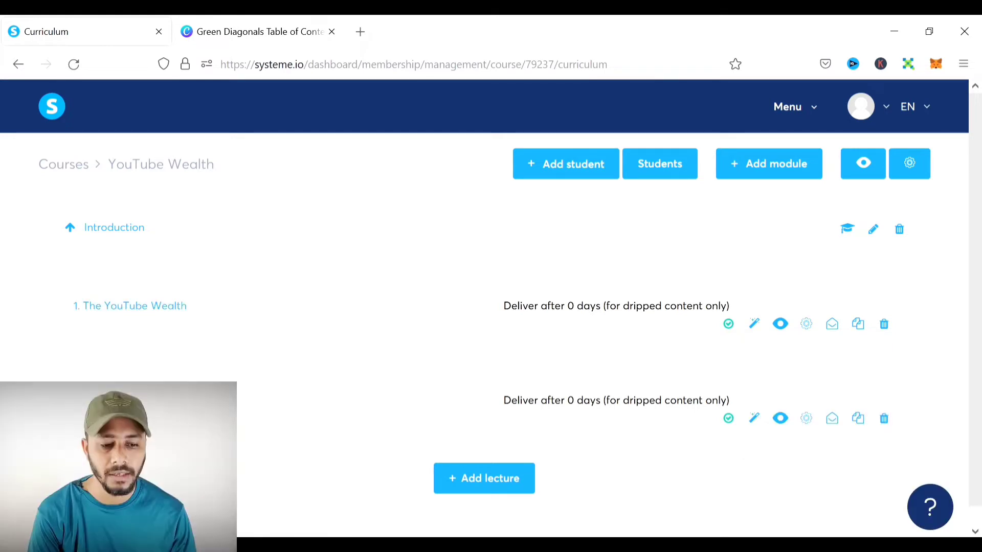
pyautogui.click(862, 427)
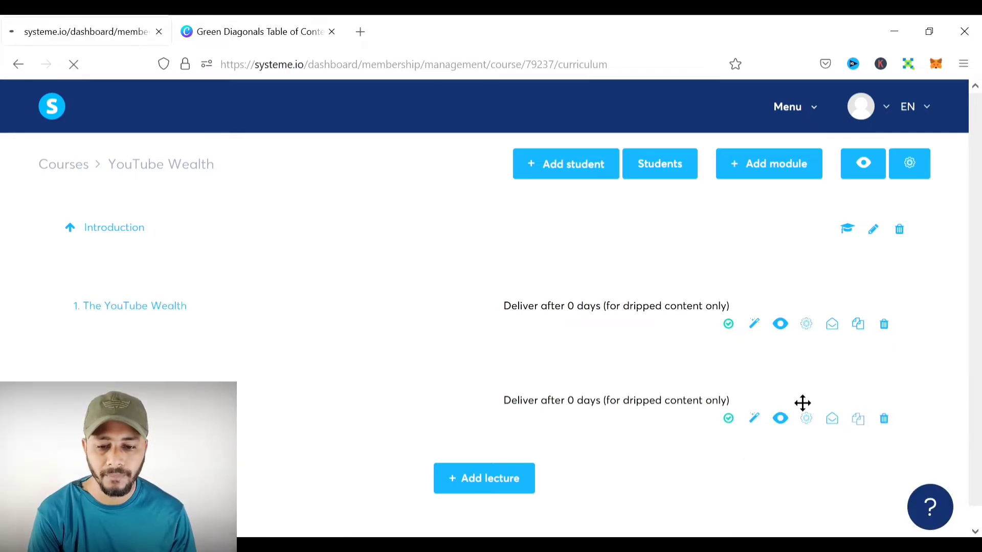
pyautogui.scroll(-2, 767, 399)
pyautogui.click(860, 403)
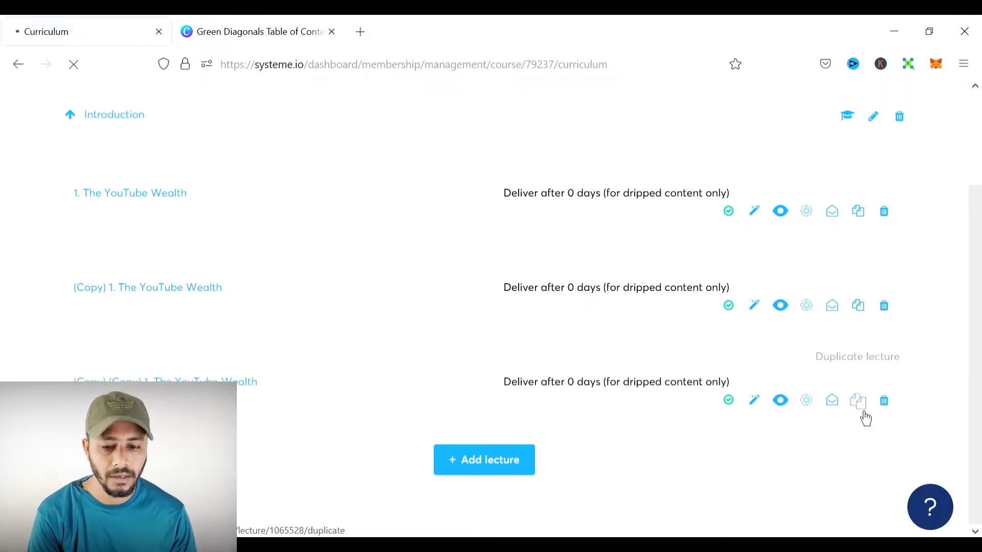
pyautogui.scroll(-4, 866, 415)
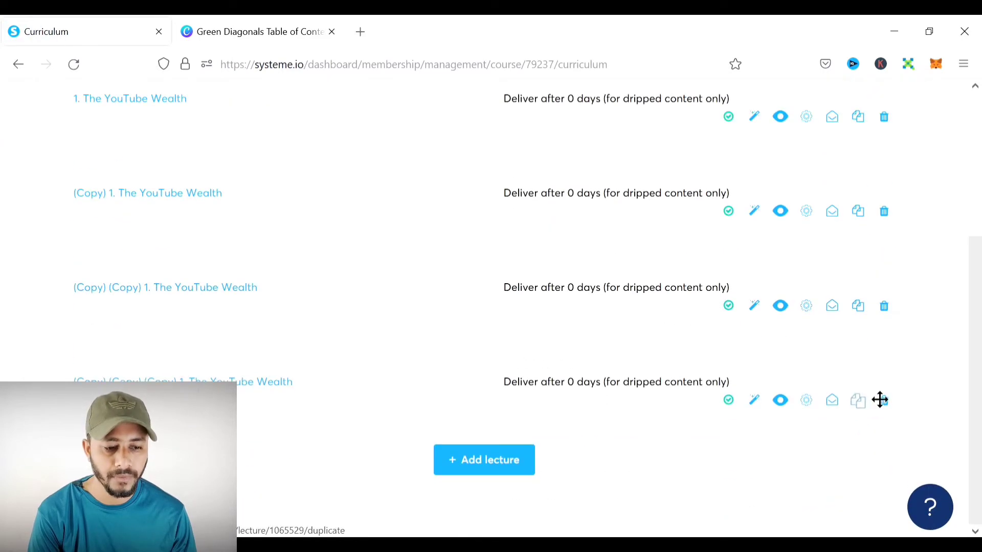
pyautogui.click(867, 417)
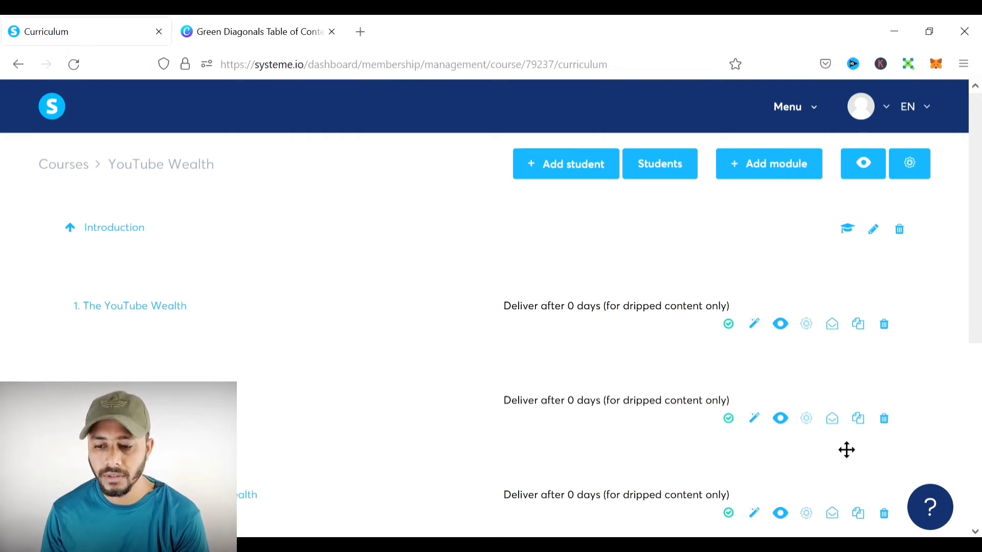
pyautogui.click(806, 419)
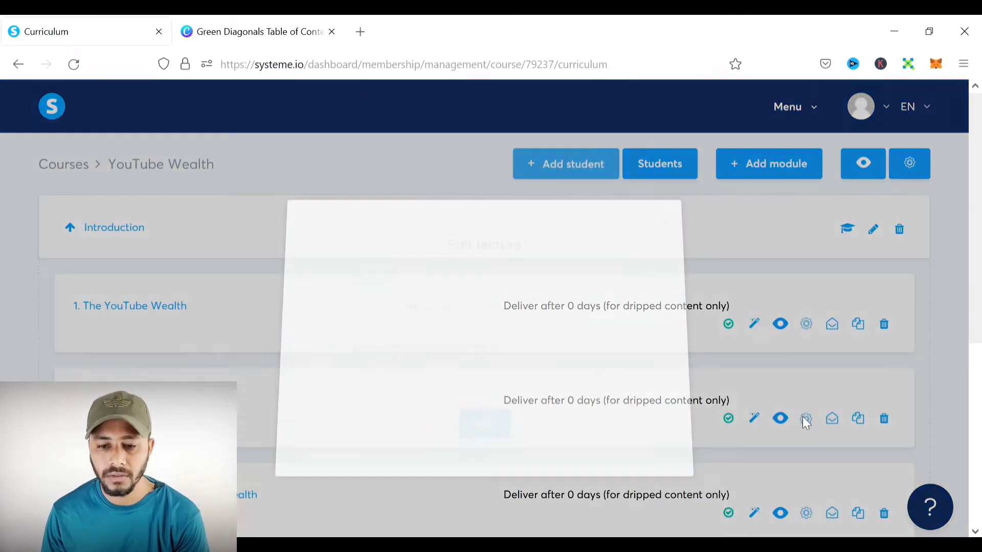
# - Rename the second lecture '2. Youtube Algorithm Latest Update (2022)' with a 0-day delay and save
pyautogui.moveTo(545, 315); pyautogui.dragTo(316, 304)
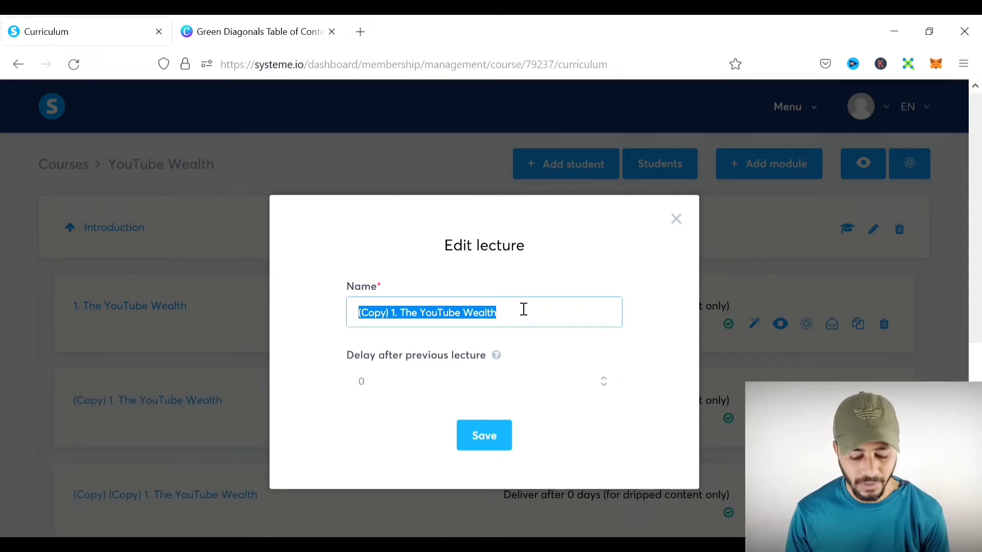
pyautogui.write('2. Youtube Algorithm Latest Update (2022)')
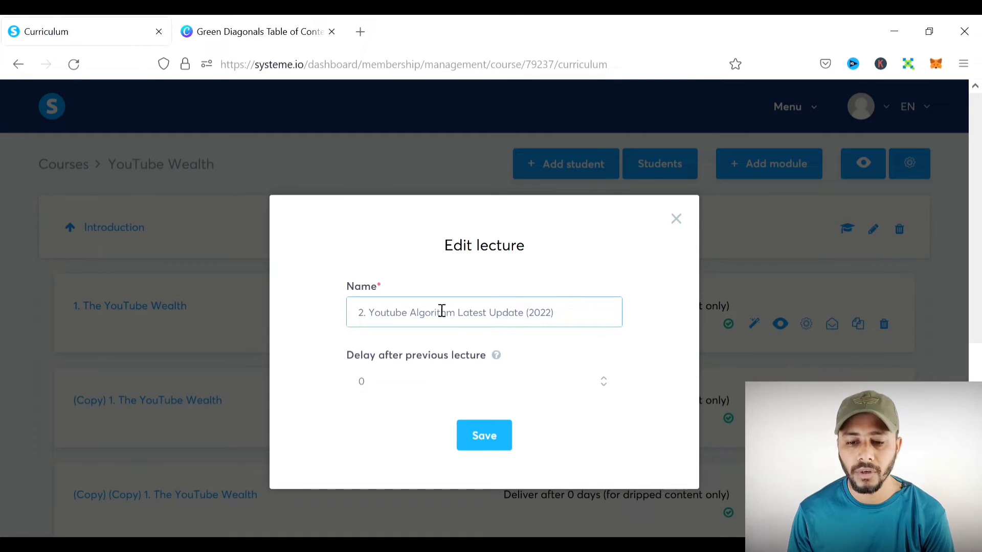
pyautogui.scroll(-2, 481, 315)
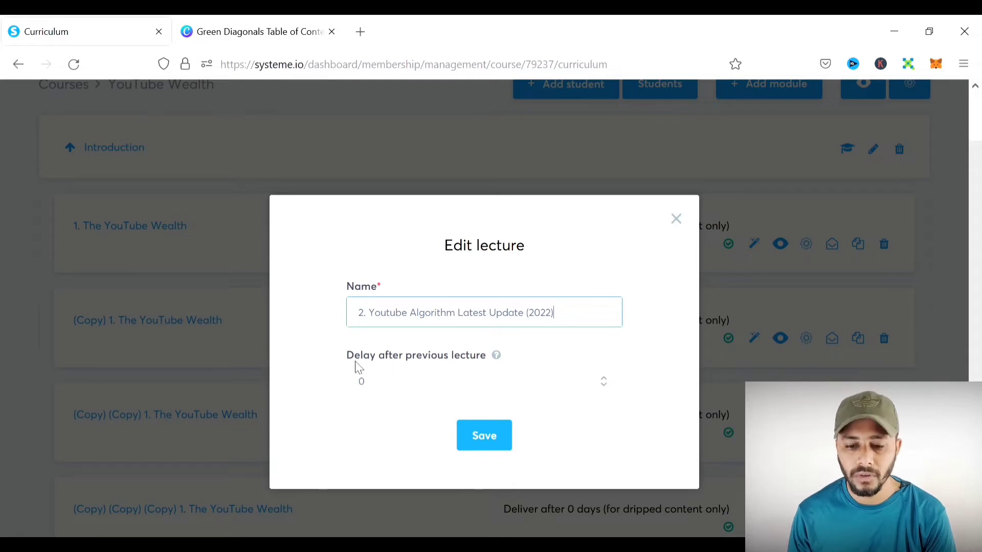
pyautogui.click(603, 386)
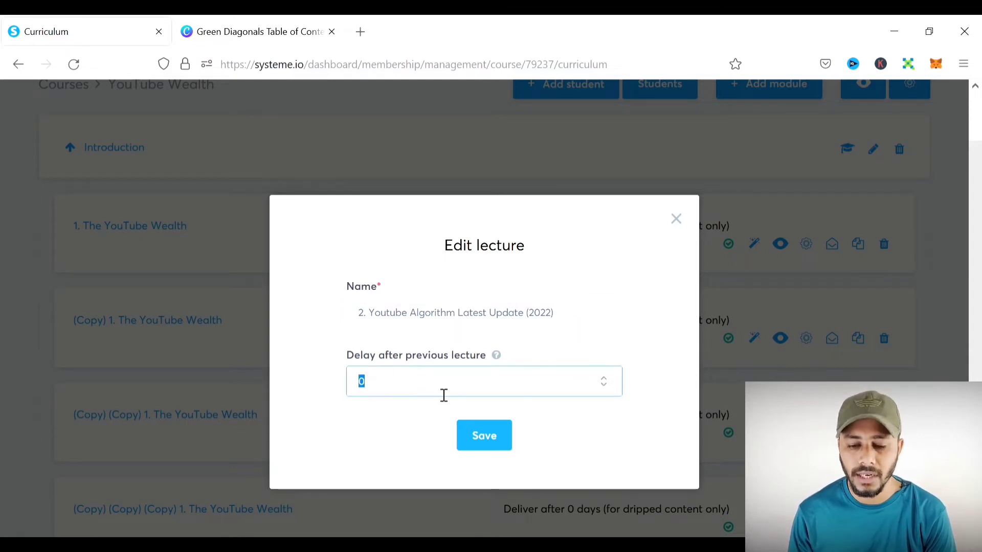
pyautogui.click(505, 445)
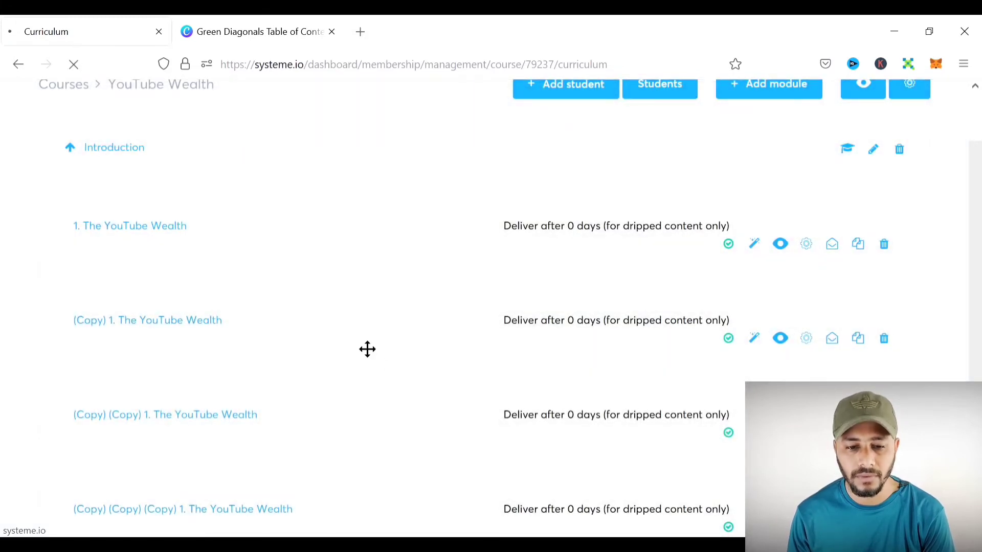
pyautogui.scroll(-2, 363, 346)
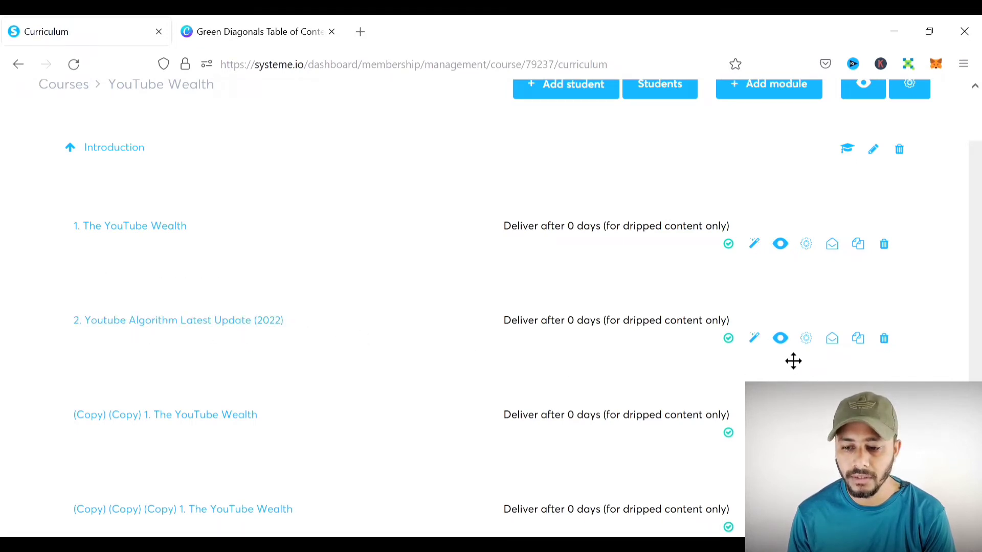
# - In the second lecture's page, retitle the heading 'Lesson 2: Youtube Algorithm Latest Update (2022)'
pyautogui.click(761, 346)
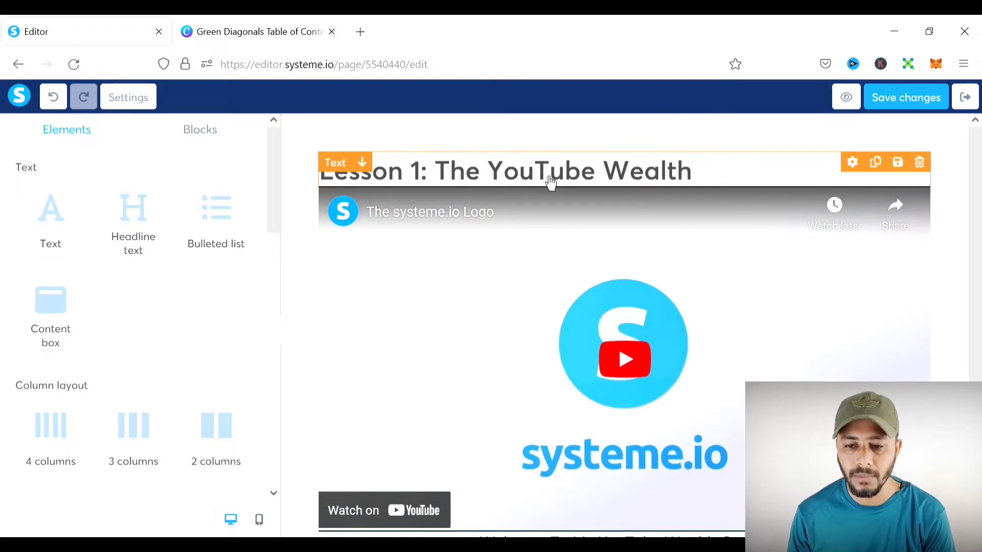
pyautogui.click(551, 183)
pyautogui.moveTo(692, 182); pyautogui.dragTo(449, 182)
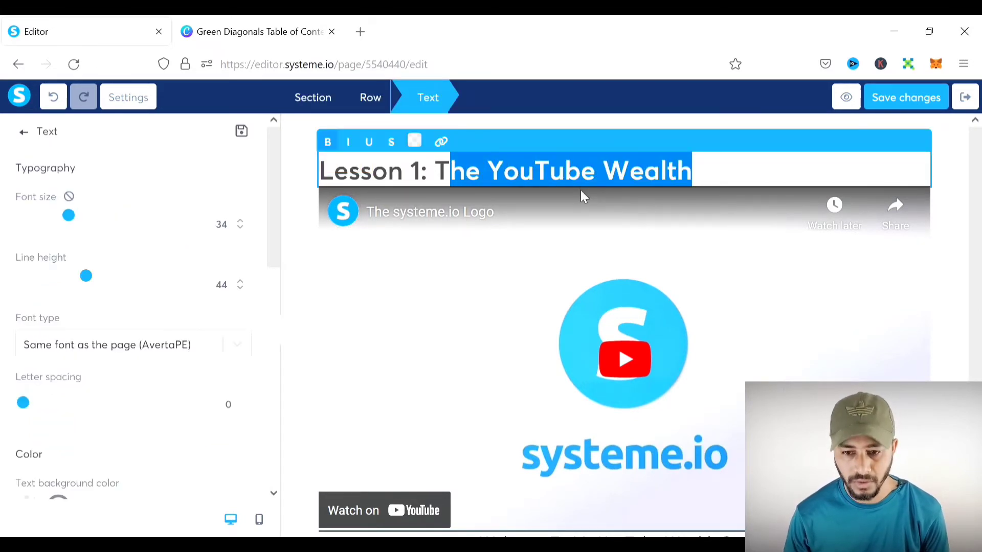
pyautogui.hotkey('shift', 'Left')
pyautogui.write('2. Youtube Algorithm Latest Update (2022)')
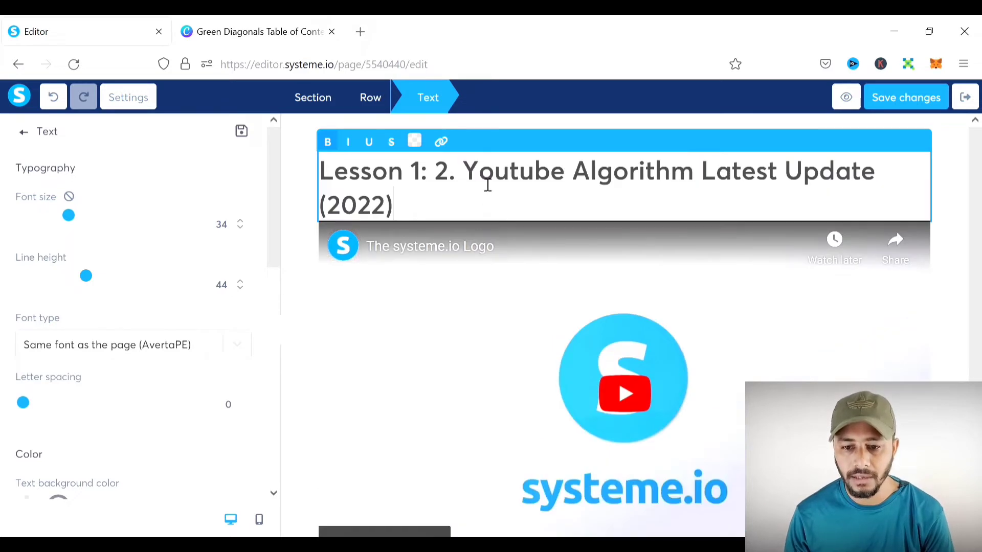
pyautogui.moveTo(463, 183); pyautogui.dragTo(455, 182)
pyautogui.press('BackSpace')
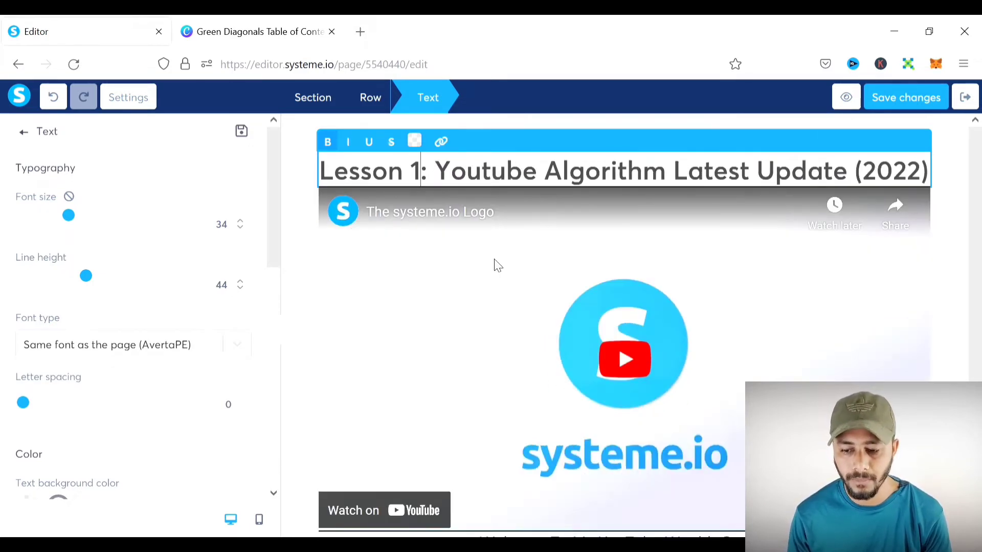
pyautogui.press('BackSpace')
pyautogui.write('2')
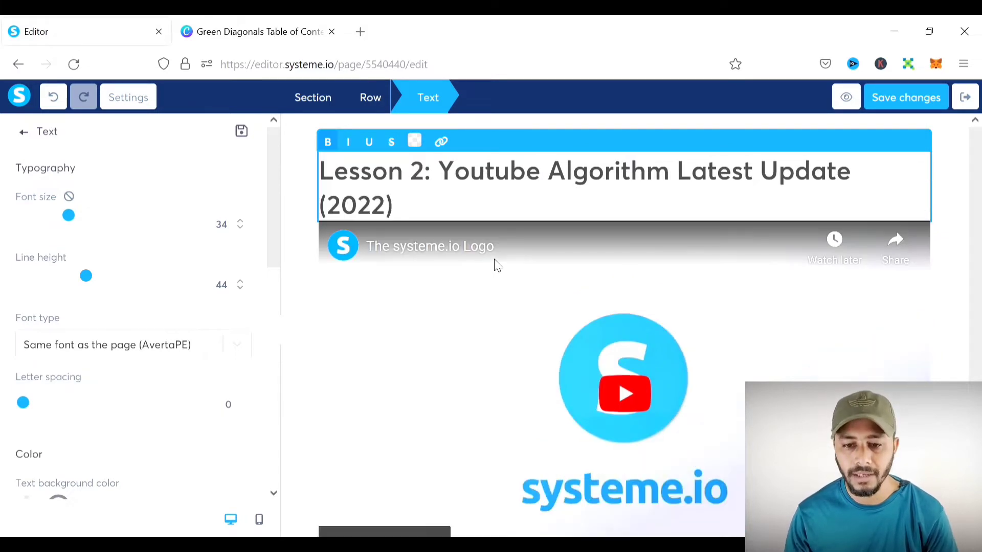
pyautogui.click(947, 176)
pyautogui.scroll(-3, 797, 237)
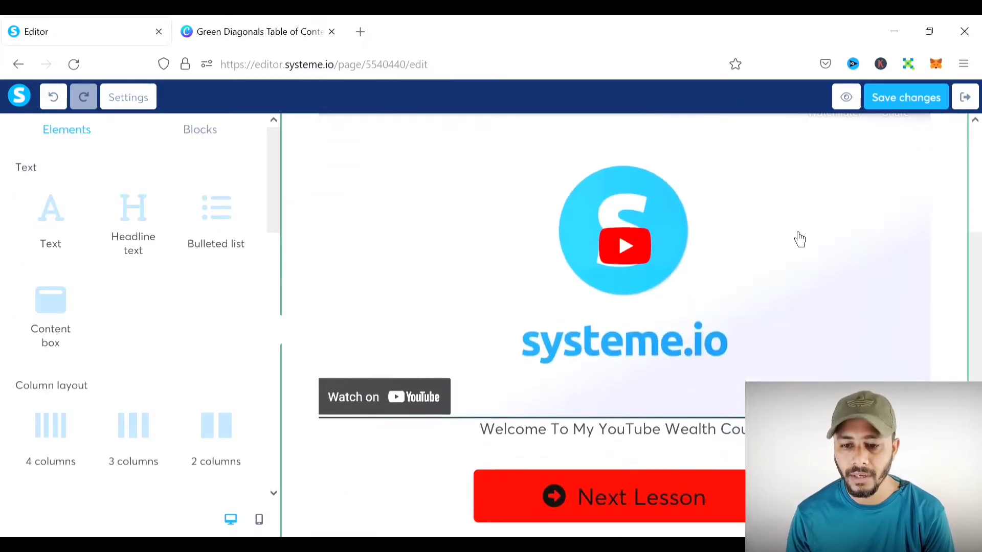
# - Delete the welcome text element beneath the lesson video
pyautogui.click(541, 298)
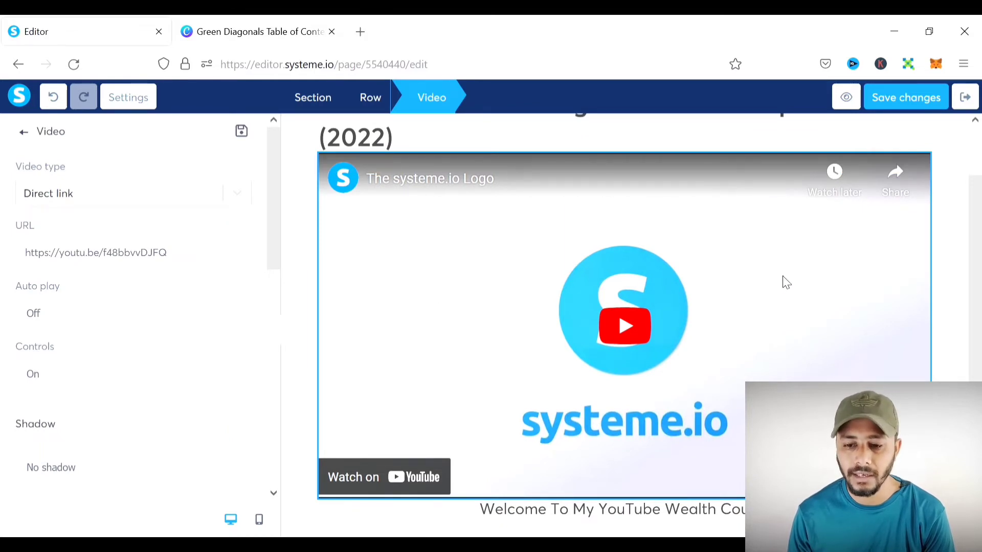
pyautogui.click(960, 254)
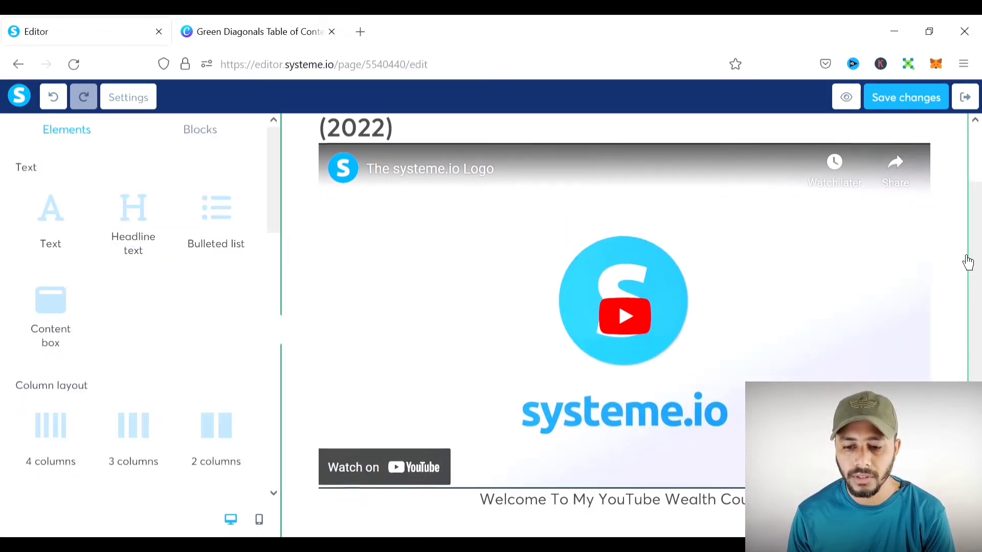
pyautogui.scroll(-2, 949, 268)
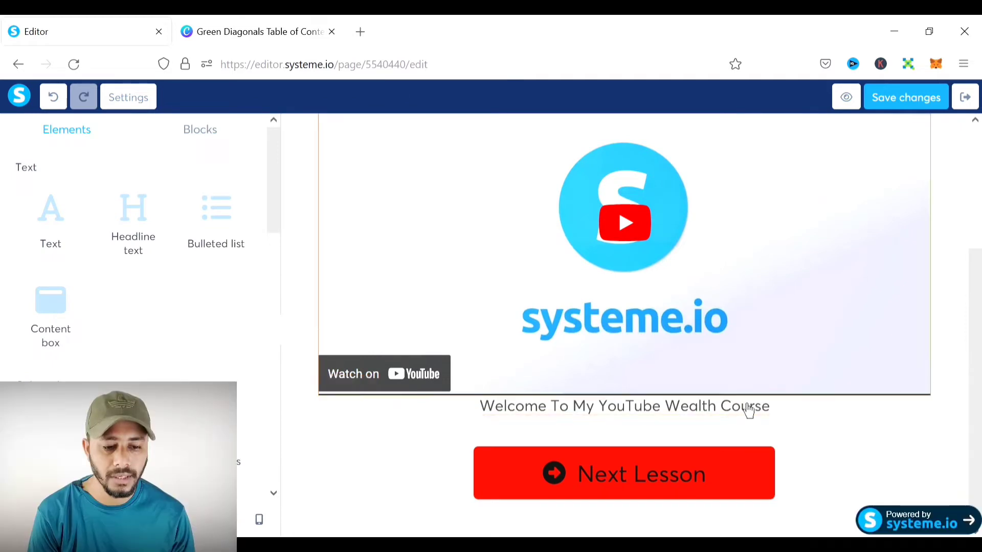
pyautogui.click(920, 386)
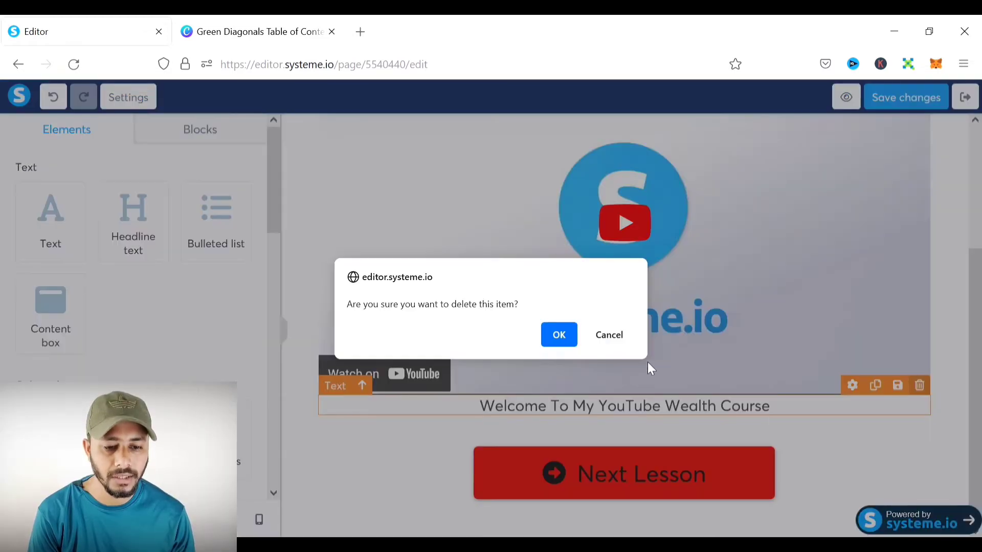
pyautogui.click(566, 337)
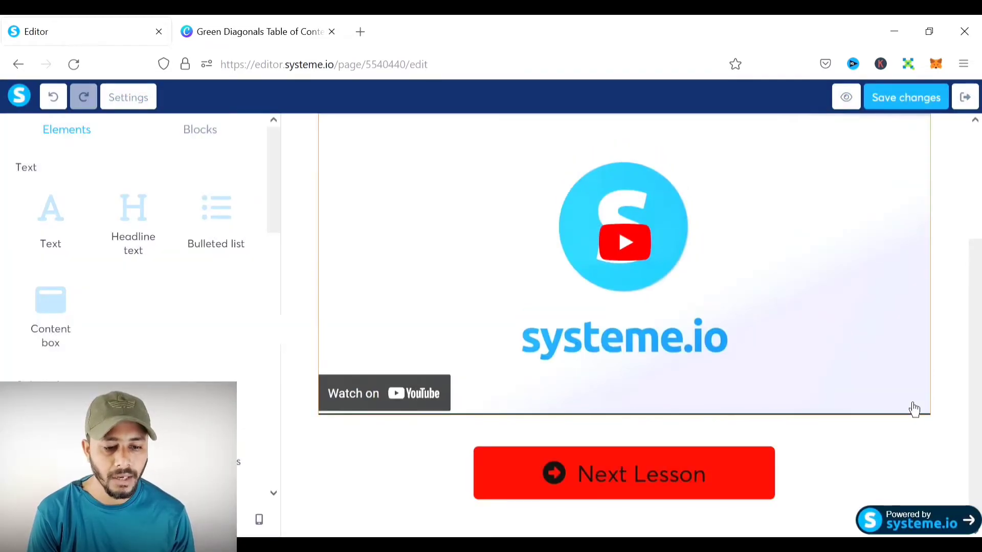
# - Check the Next Lesson button's settings and save the page changes
pyautogui.click(650, 477)
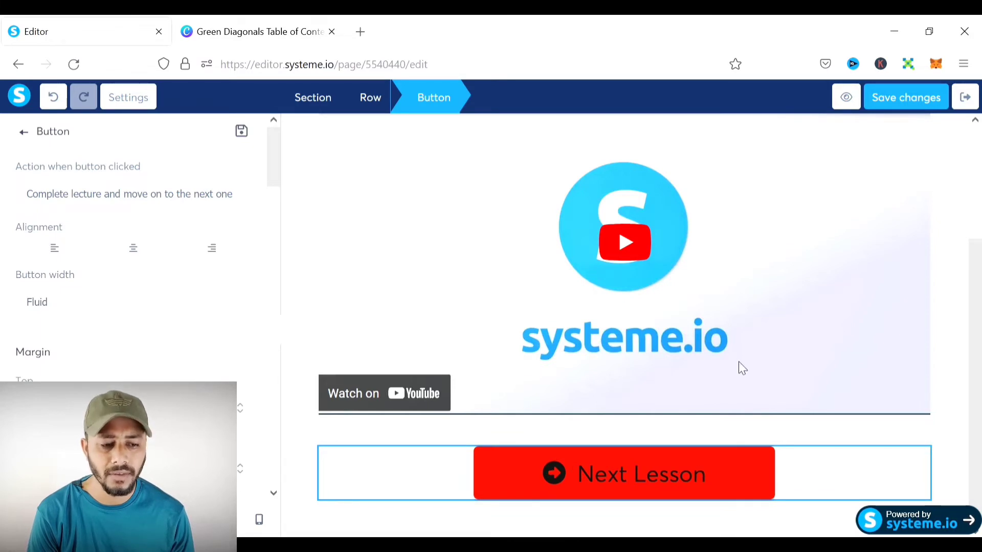
pyautogui.click(951, 204)
pyautogui.scroll(3, 798, 282)
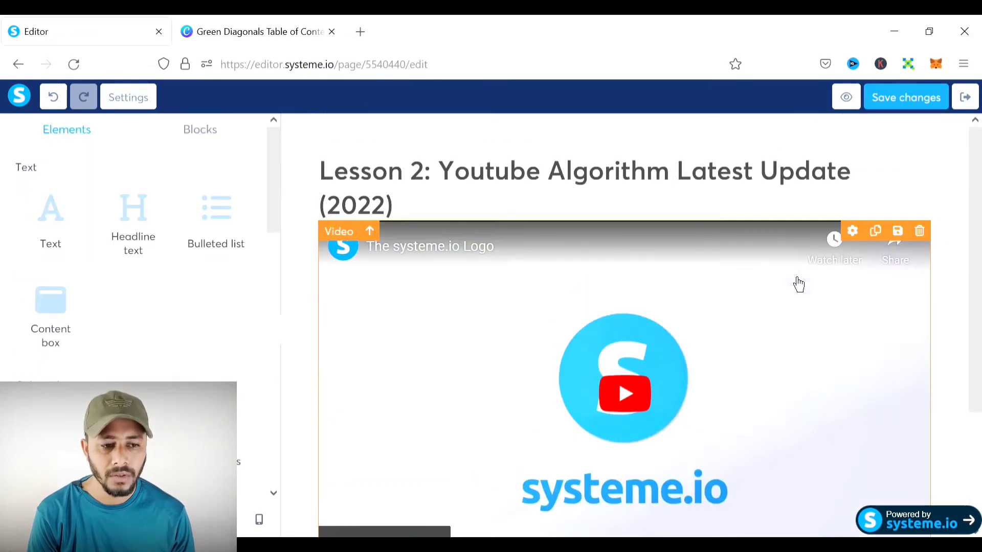
pyautogui.click(923, 106)
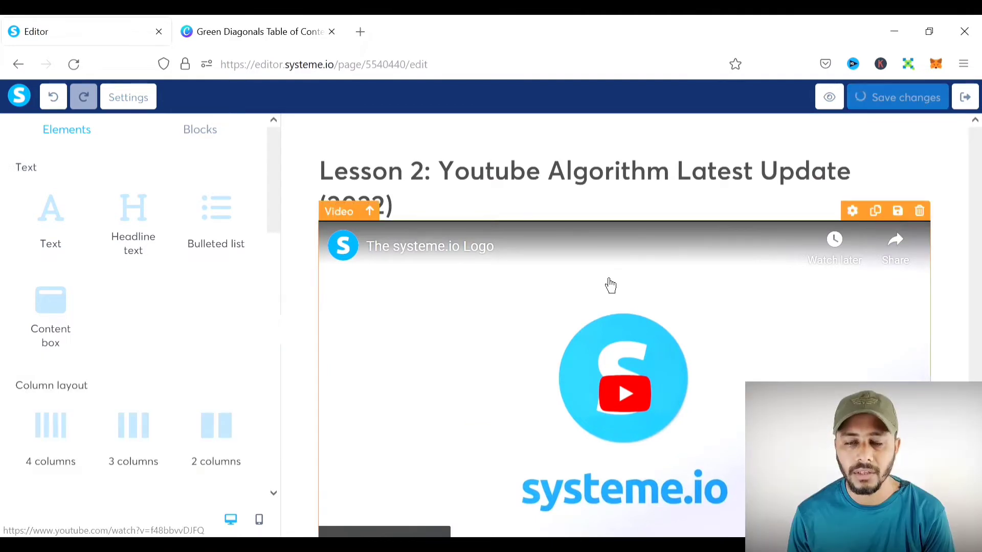
pyautogui.scroll(-3, 800, 223)
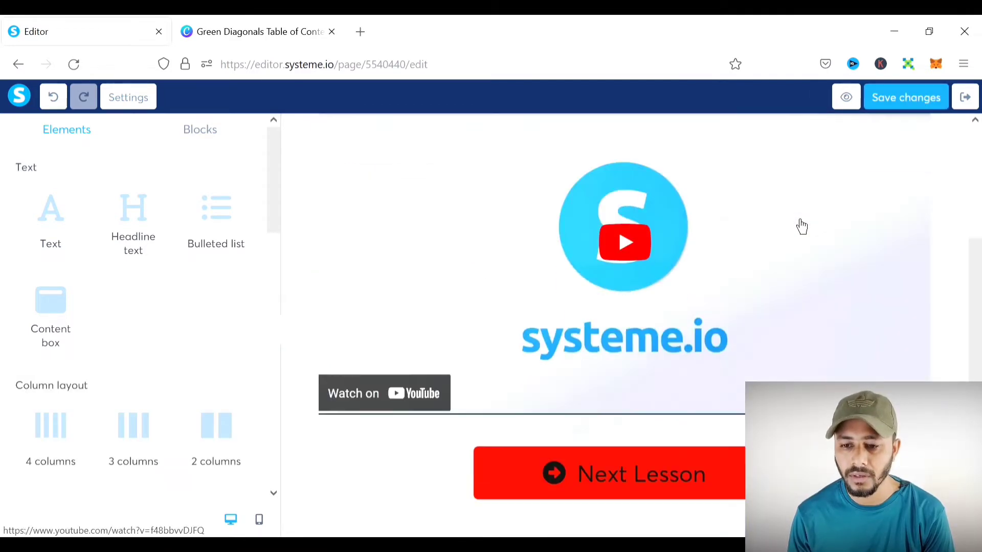
pyautogui.scroll(3, 803, 230)
pyautogui.scroll(-3, 801, 227)
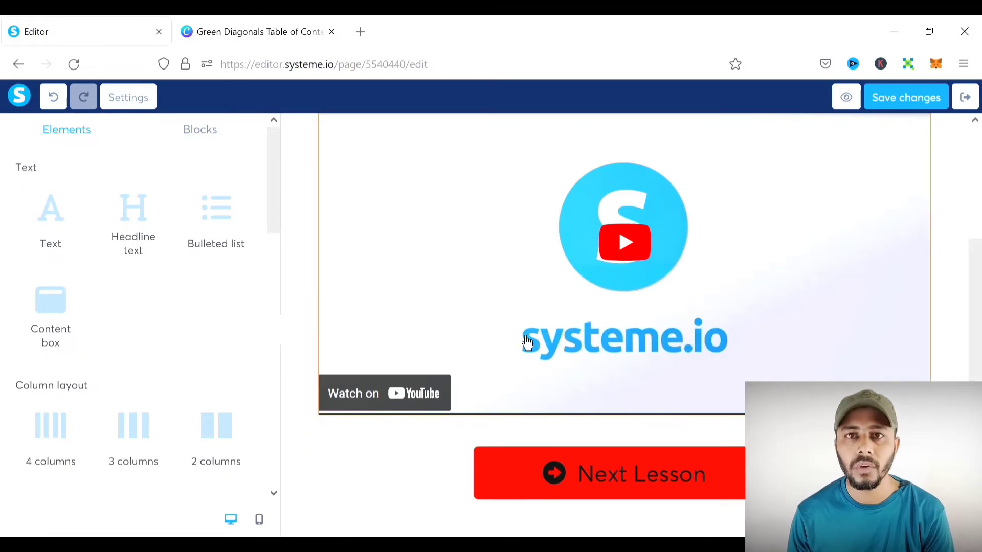
pyautogui.click(230, 221)
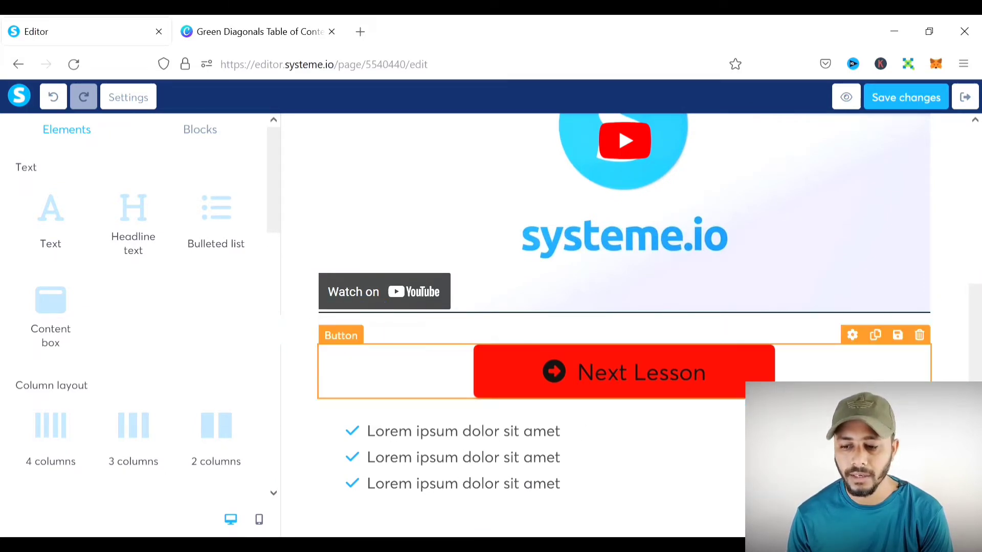
pyautogui.click(927, 396)
pyautogui.click(559, 336)
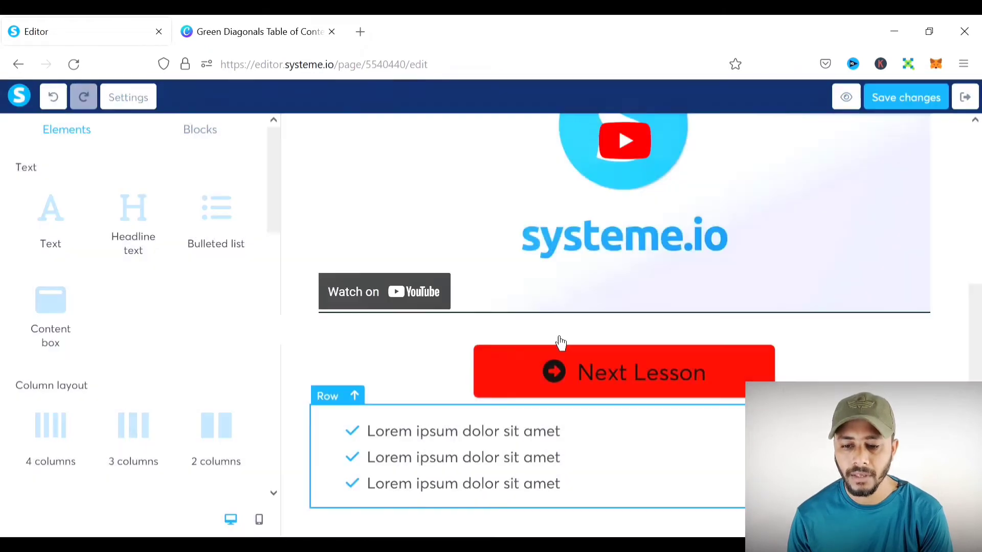
pyautogui.scroll(3, 672, 368)
# - Save the lesson page and return to the YouTube Wealth course curriculum
pyautogui.click(894, 97)
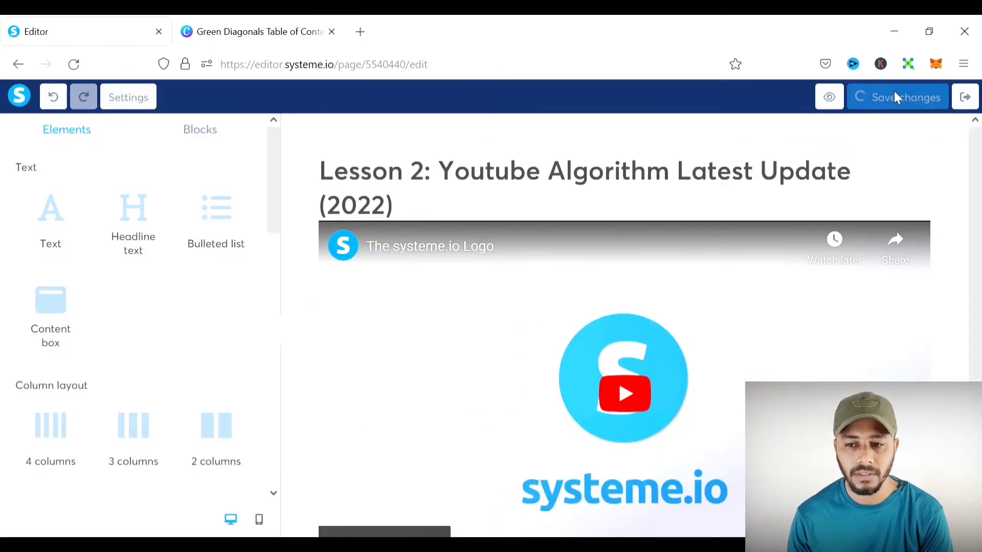
pyautogui.click(964, 97)
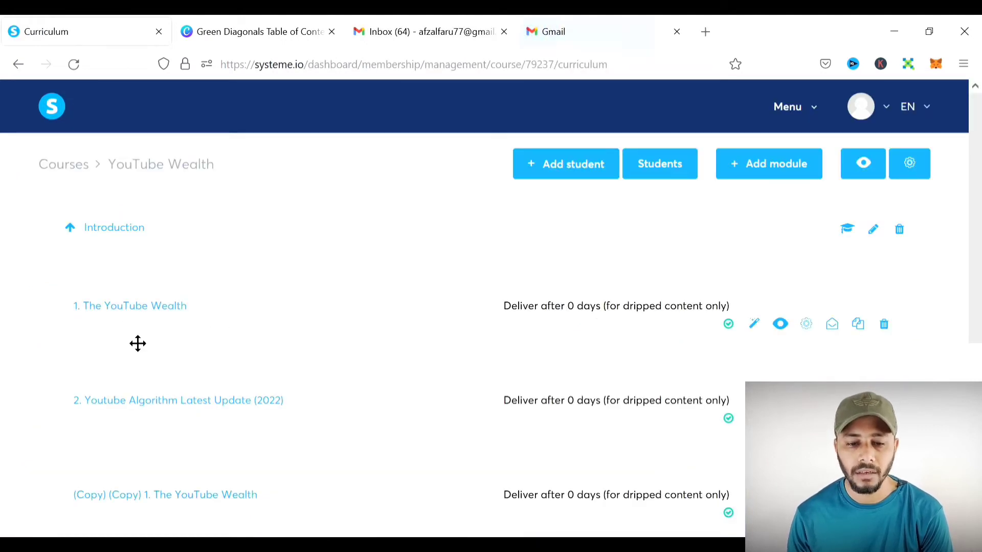
pyautogui.scroll(-1, 203, 322)
pyautogui.scroll(1, 203, 322)
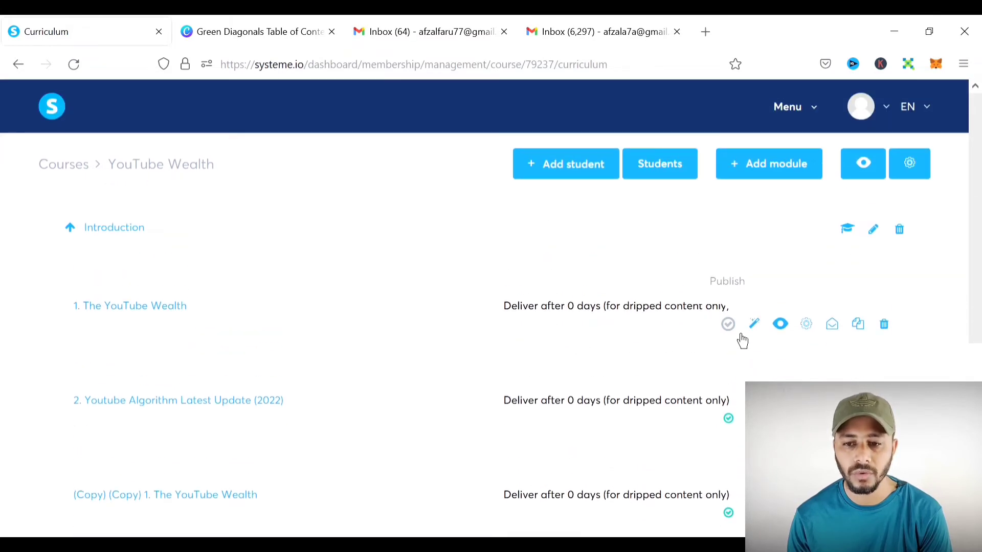
# - Publish lesson 1, The YouTube Wealth
pyautogui.click(728, 326)
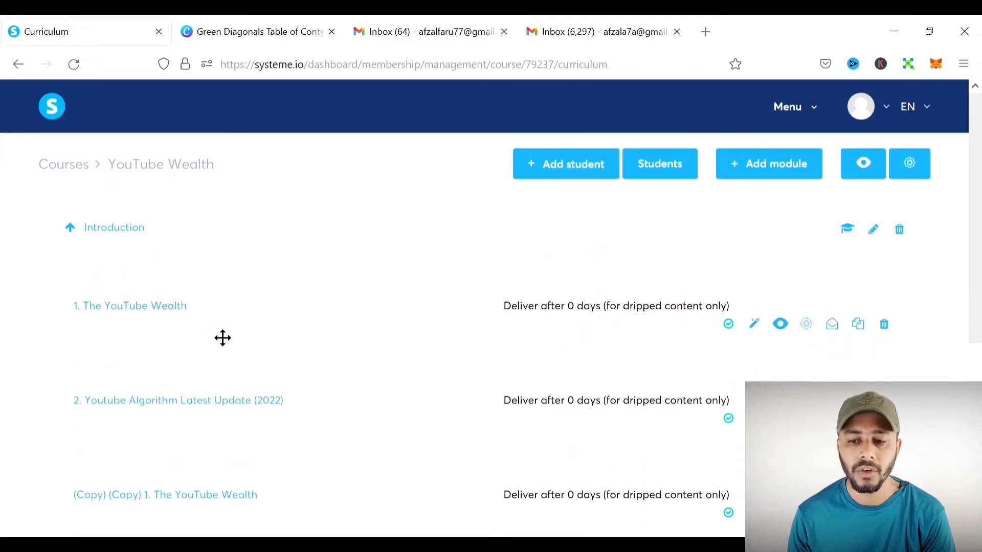
pyautogui.click(734, 328)
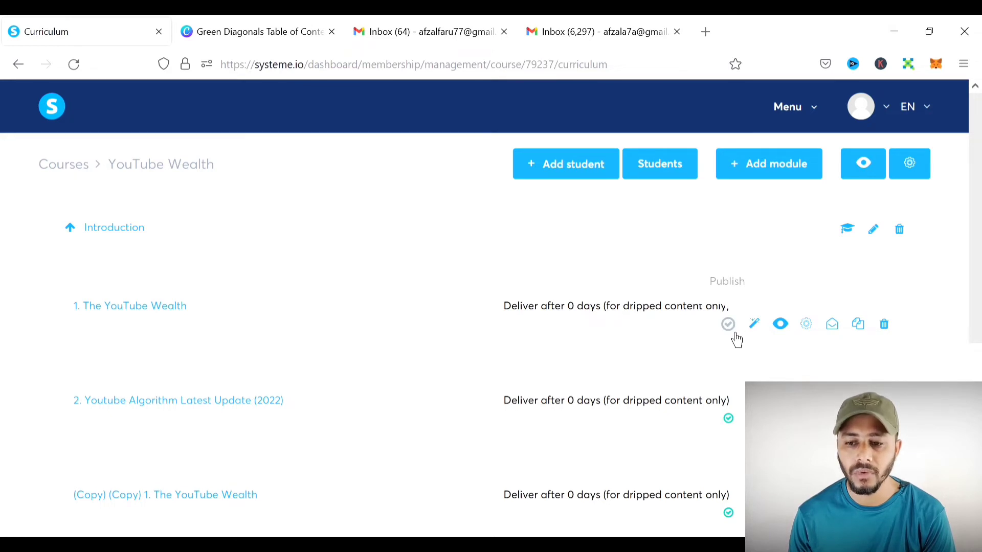
pyautogui.click(734, 333)
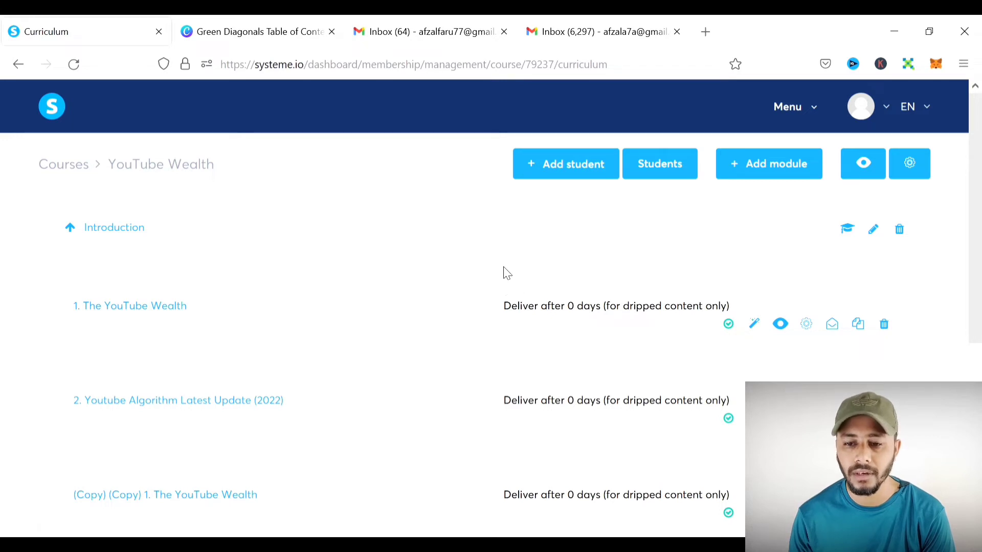
# - Add a new student, entering their first name, last name and e-mail address
pyautogui.click(558, 177)
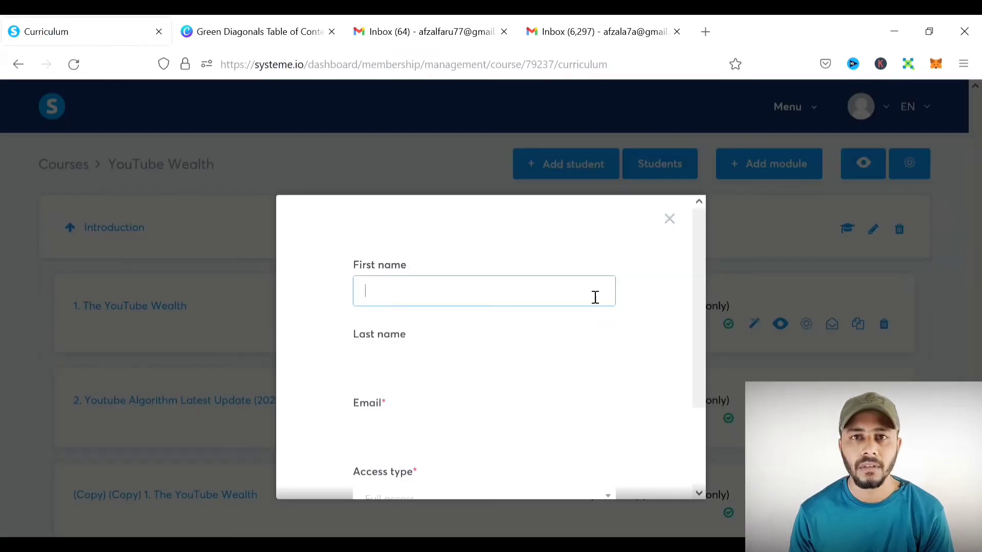
pyautogui.write('a')
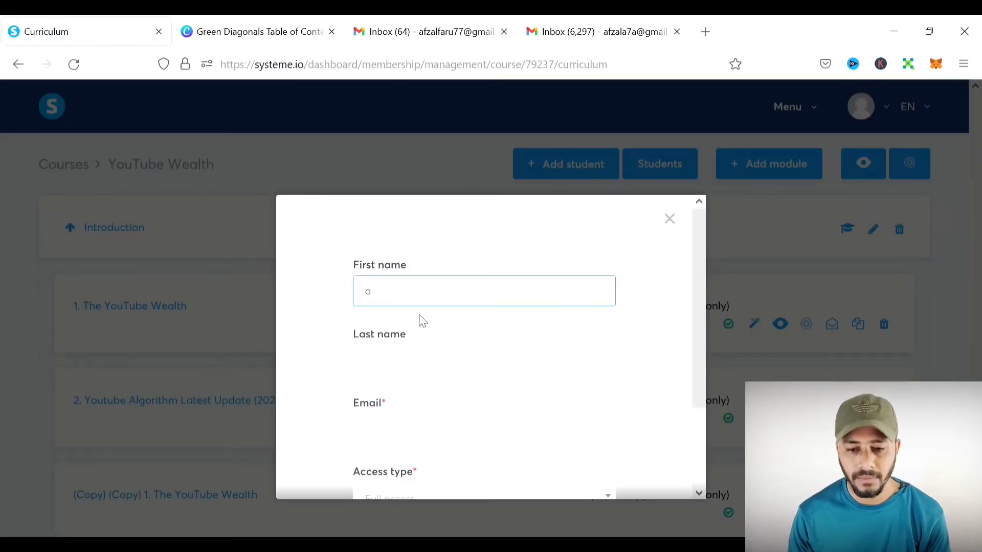
pyautogui.write('fzal')
pyautogui.click(426, 369)
pyautogui.write('alam')
pyautogui.scroll(-2, 414, 394)
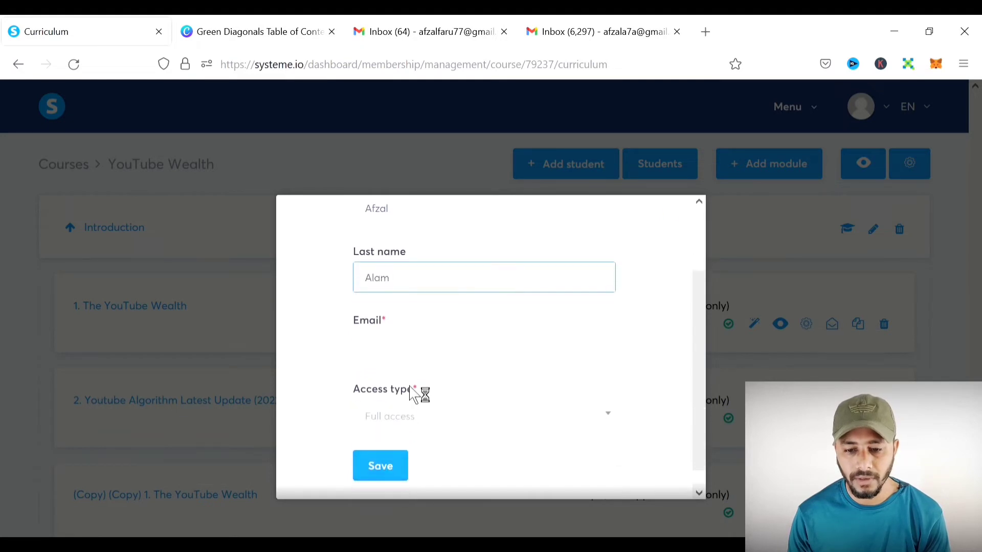
pyautogui.click(422, 342)
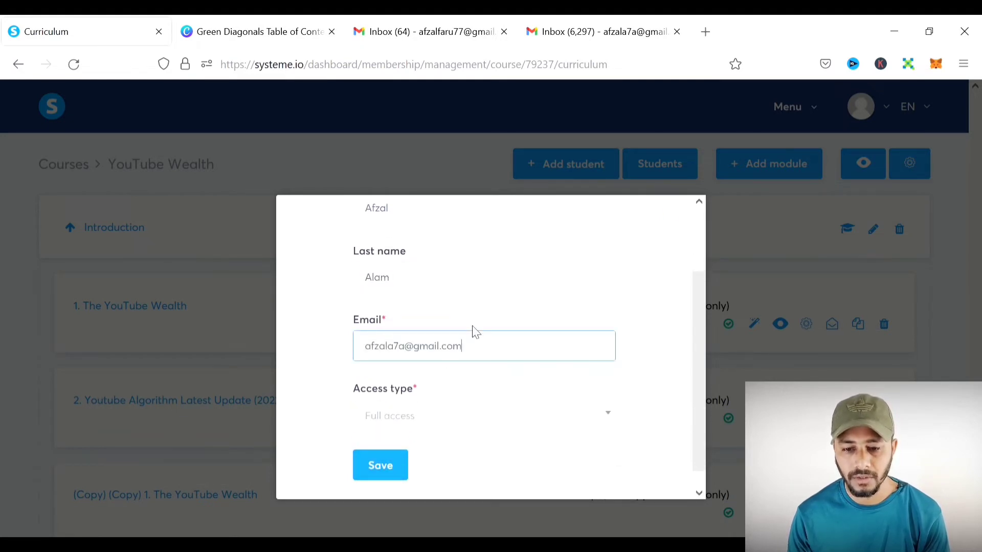
# - Give the student Full access, save them, and check the course access email
pyautogui.scroll(-1, 475, 332)
pyautogui.click(458, 404)
pyautogui.click(444, 440)
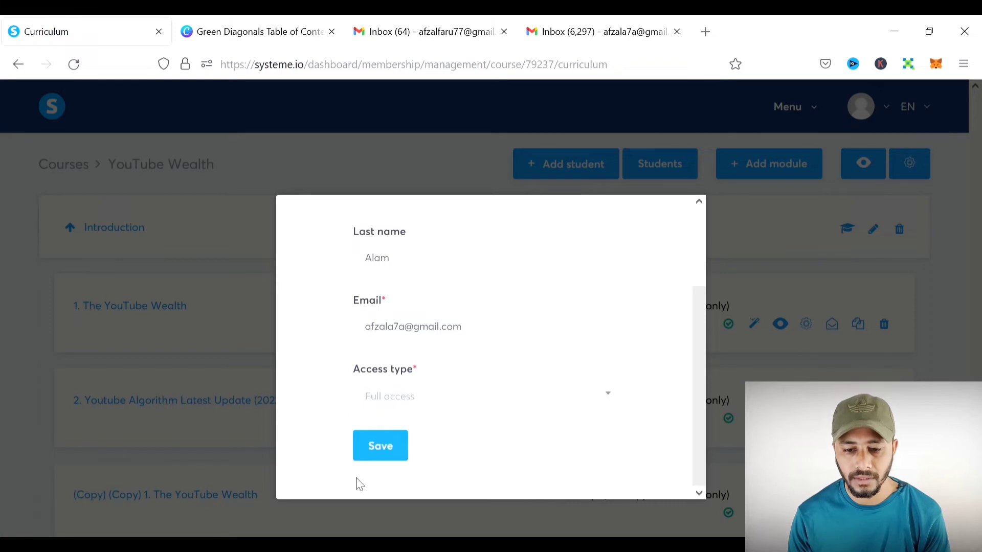
pyautogui.click(404, 455)
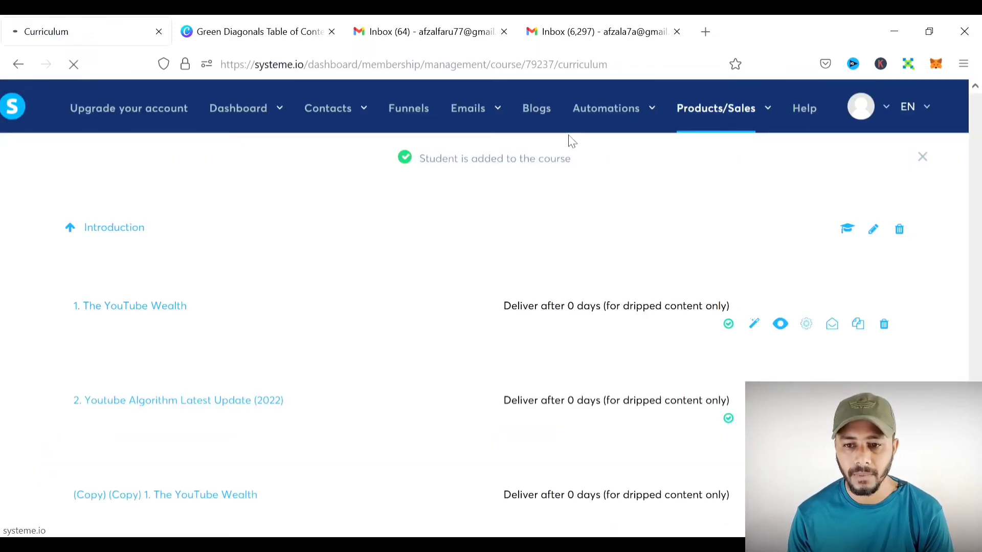
pyautogui.click(602, 30)
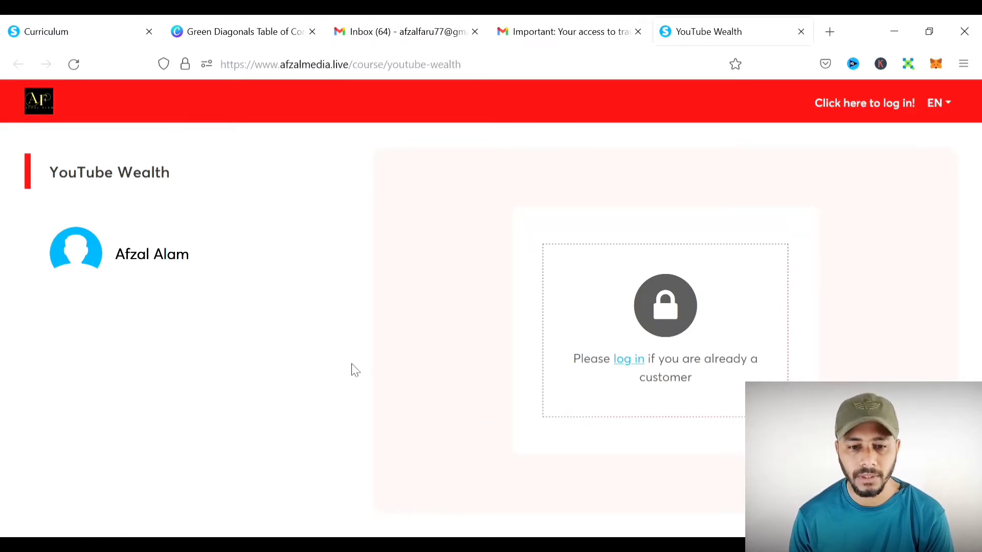
# - Activate lecture 1, The YouTube Wealth, confirming it, and come back to the curriculum
pyautogui.click(76, 44)
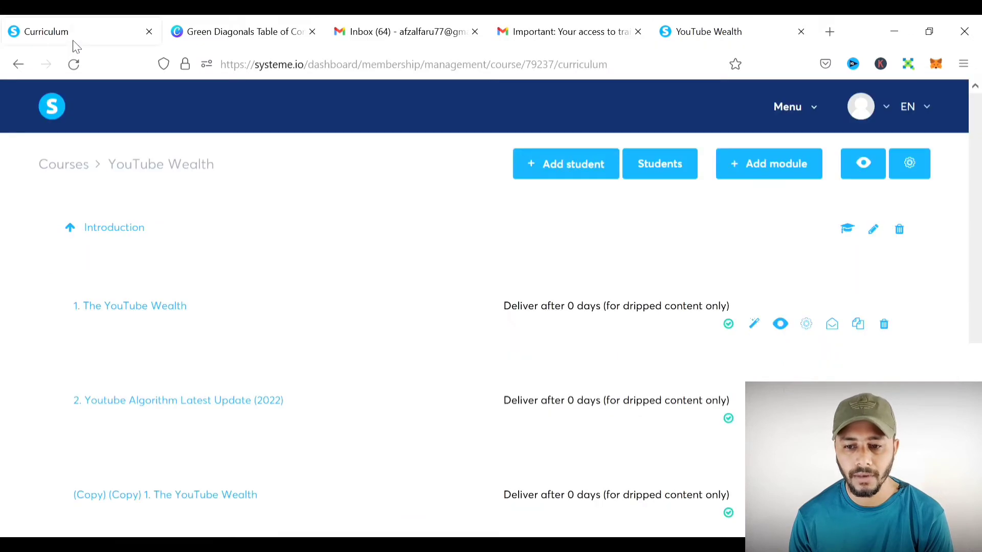
pyautogui.click(728, 323)
pyautogui.click(473, 364)
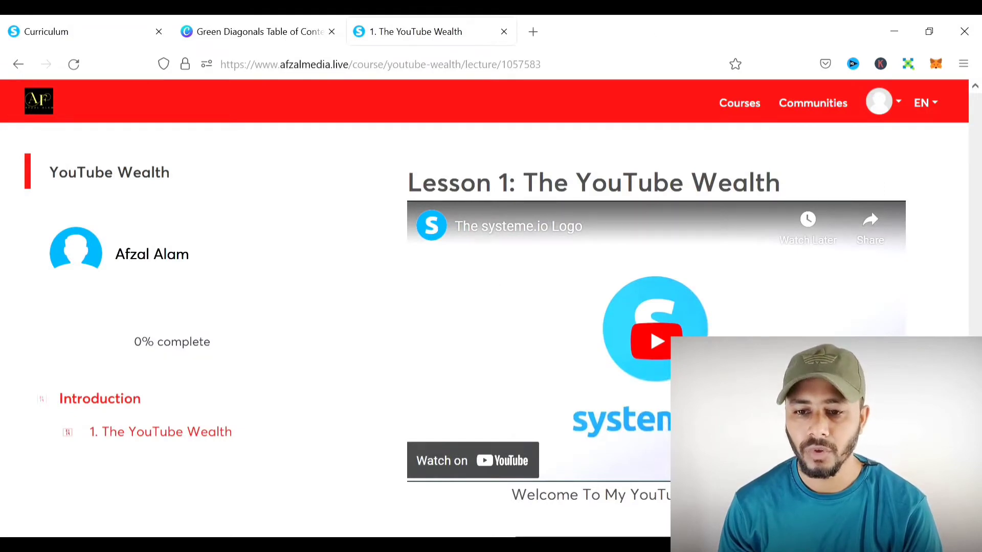
pyautogui.click(79, 31)
pyautogui.scroll(-2, 526, 271)
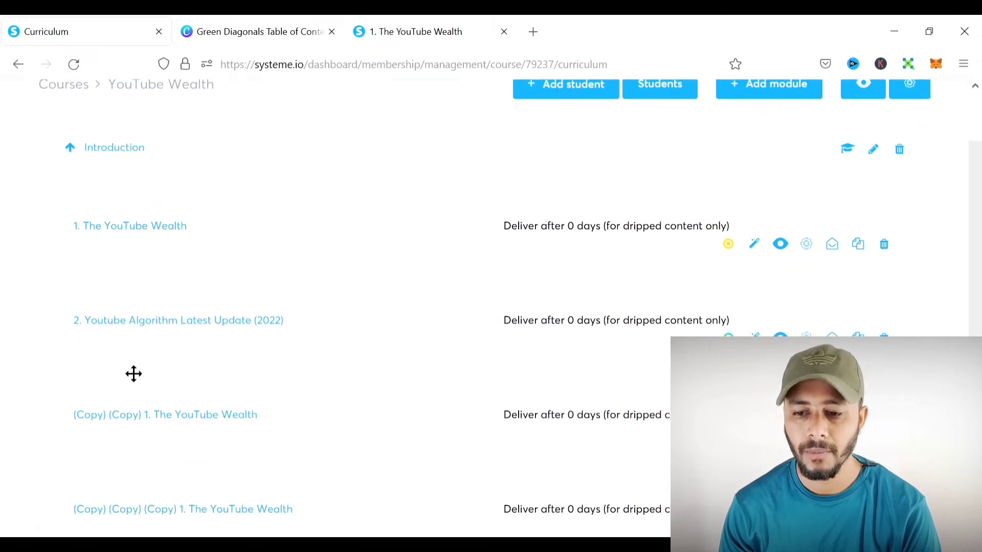
# - Activate lecture 2, Youtube Algorithm Latest Update (2022), and the third copied lesson
pyautogui.click(728, 244)
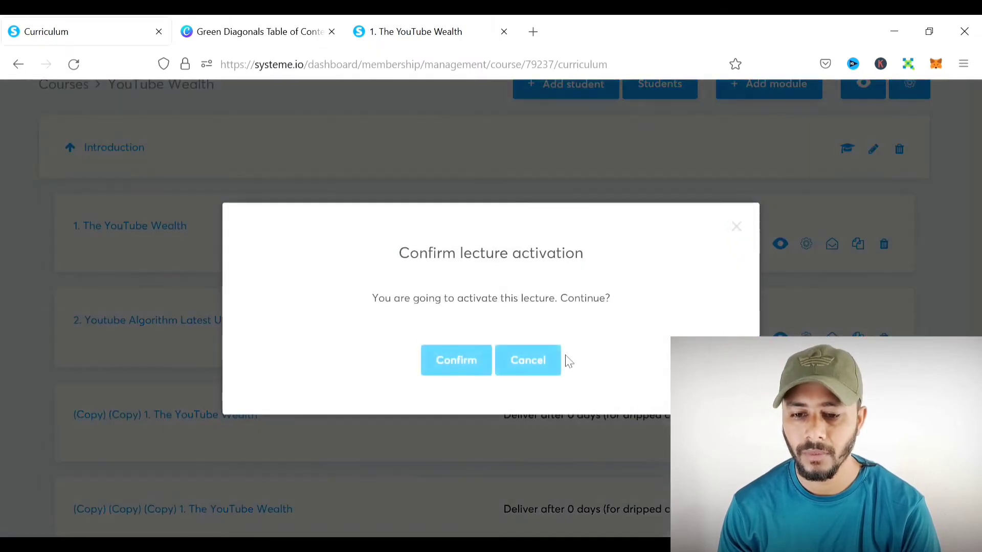
pyautogui.click(473, 384)
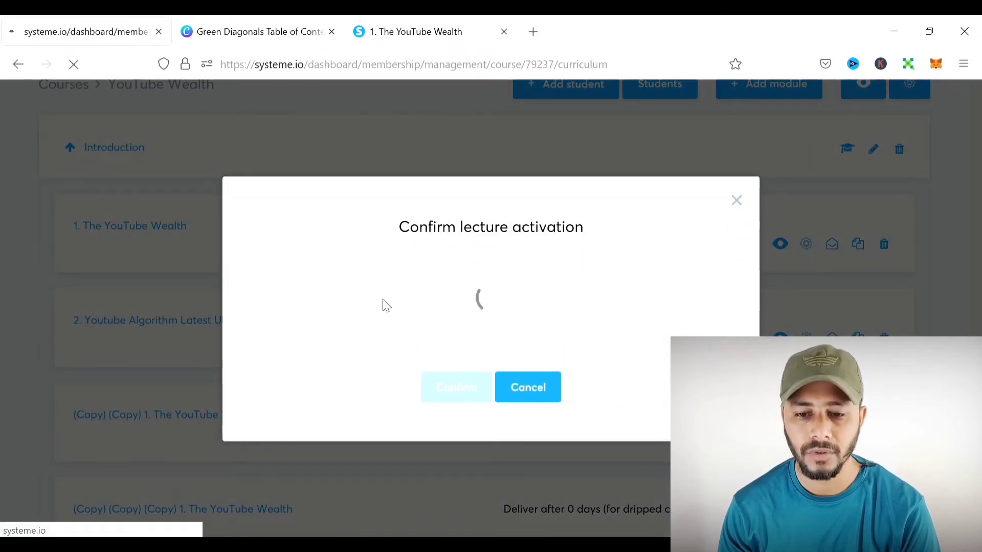
pyautogui.scroll(-4, 363, 289)
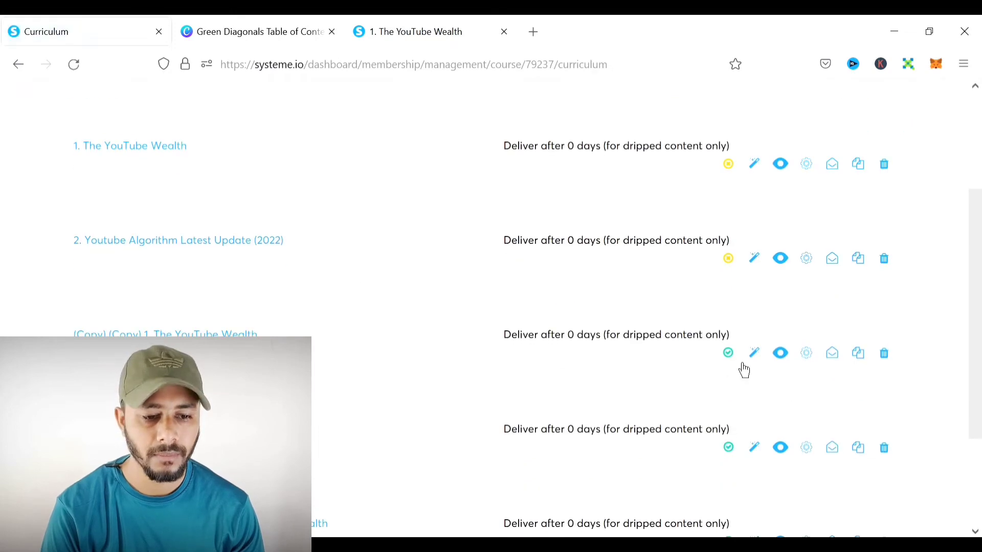
pyautogui.click(729, 354)
pyautogui.click(468, 364)
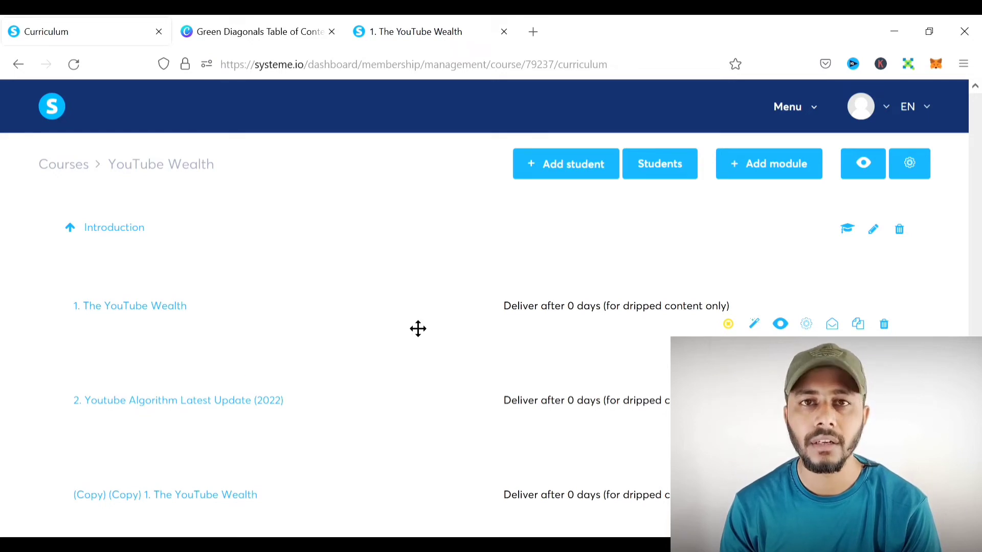
# - Create the module 'Generating Youtube Topics', pasting the name and removing its '2. ' prefix
pyautogui.click(777, 177)
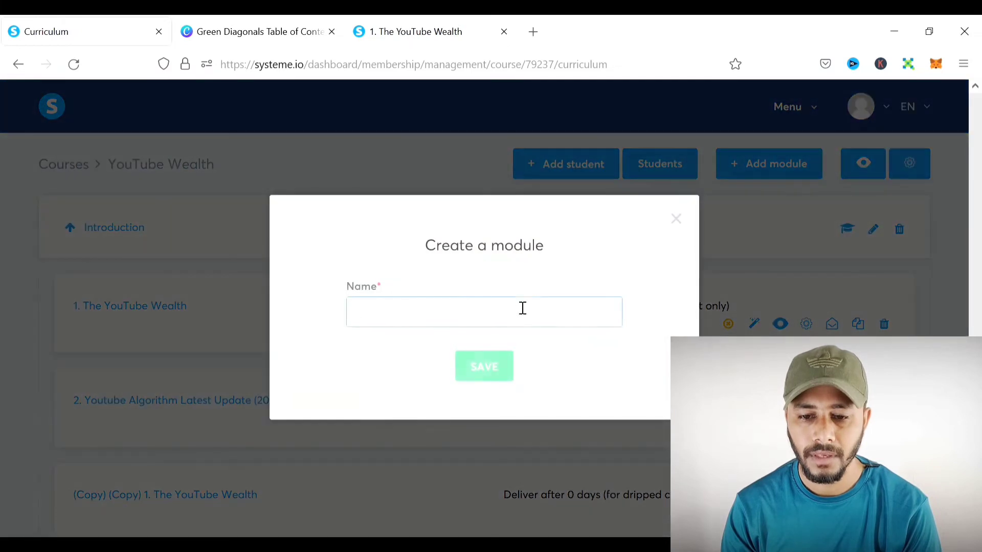
pyautogui.write('2. Generating Youtube Topics')
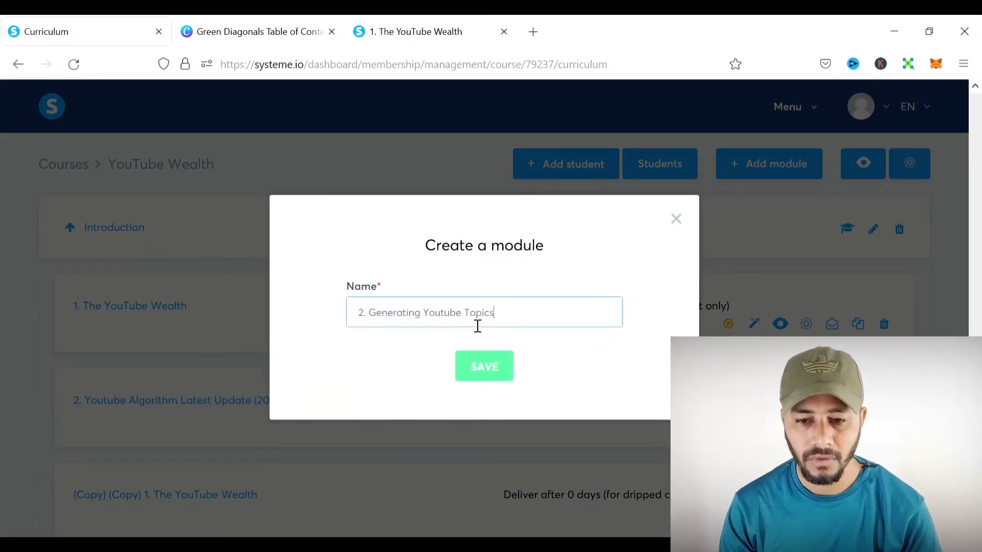
pyautogui.moveTo(369, 319); pyautogui.dragTo(323, 319)
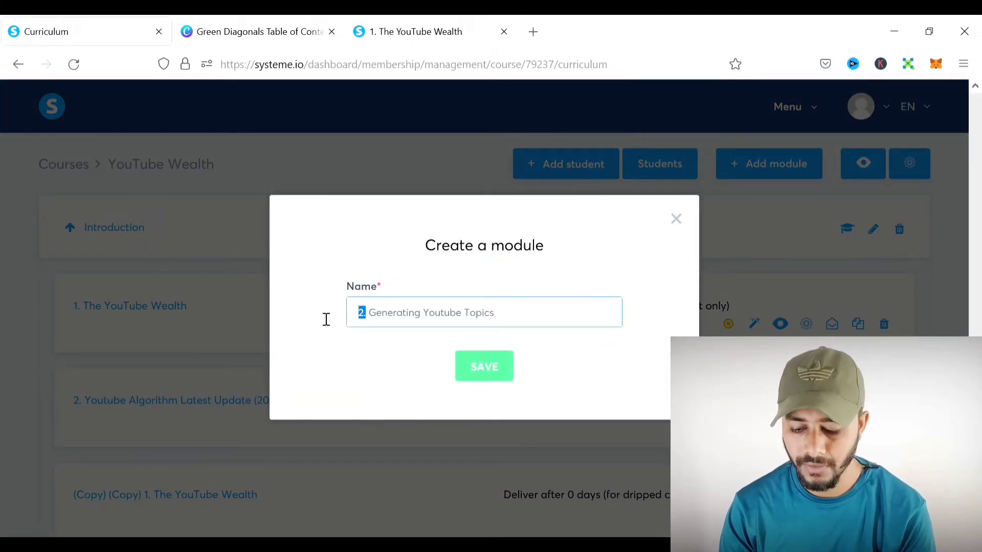
pyautogui.press('BackSpace')
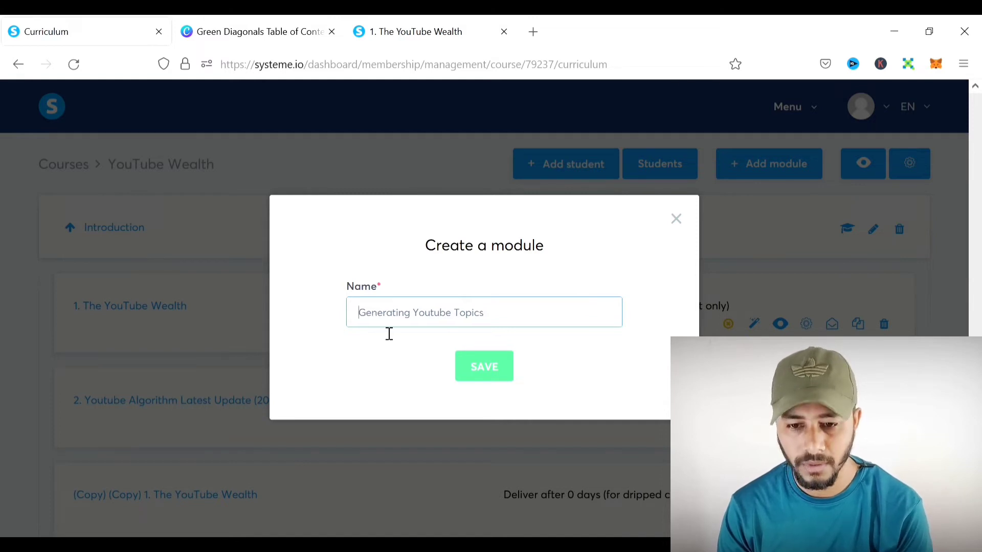
pyautogui.click(500, 372)
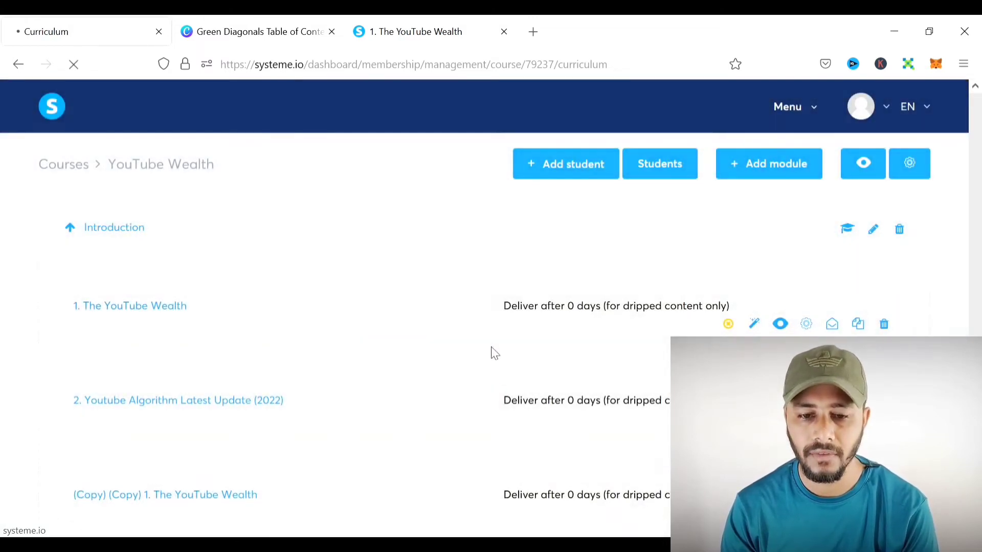
pyautogui.scroll(-4, 471, 289)
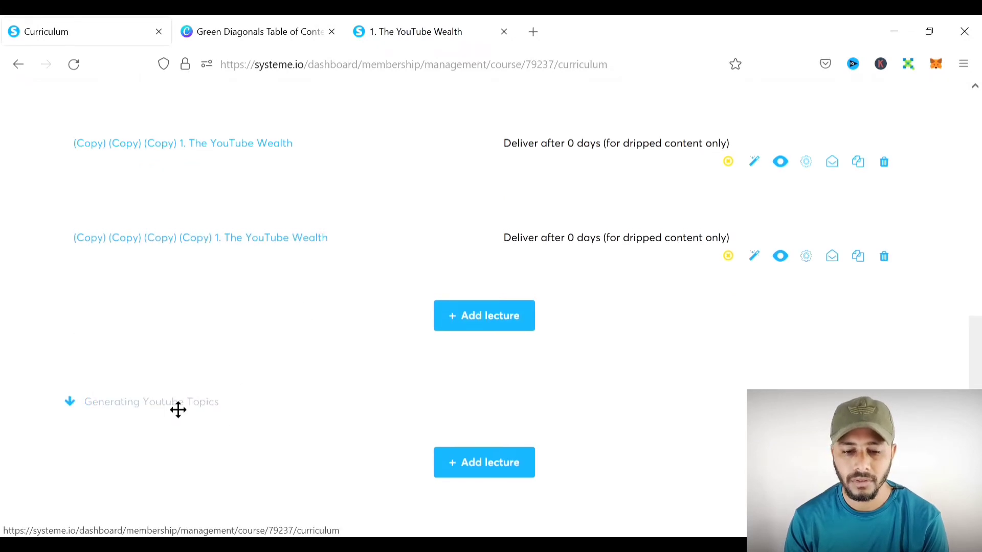
# - Expand Generating Youtube Topics and drag the three (Copy) lectures into it
pyautogui.scroll(2, 173, 406)
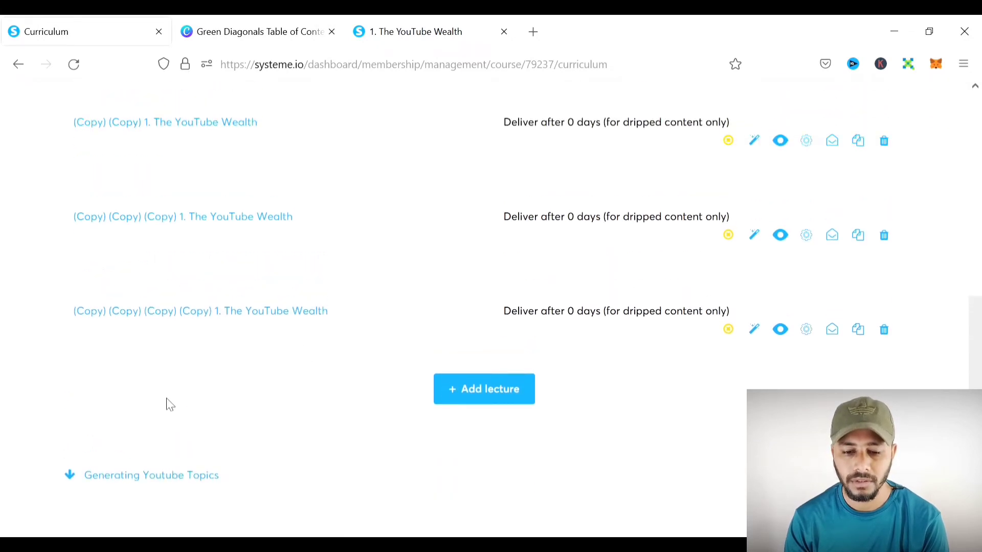
pyautogui.click(160, 492)
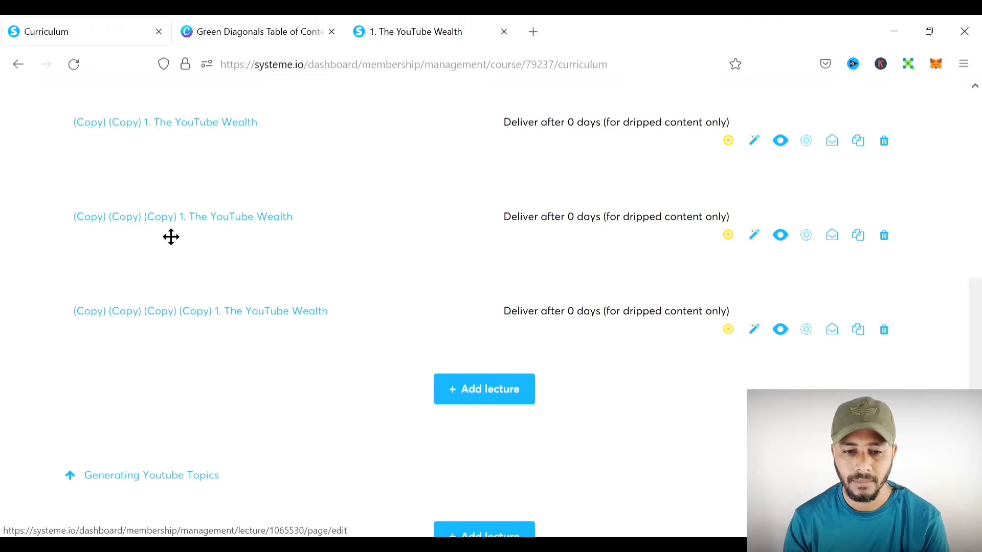
pyautogui.moveTo(184, 141); pyautogui.dragTo(146, 506)
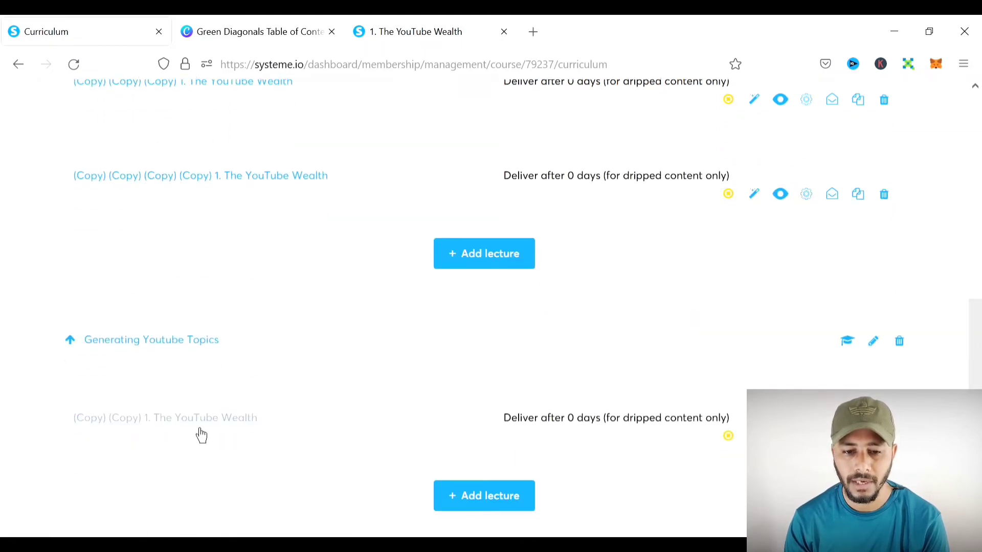
pyautogui.scroll(3, 189, 388)
pyautogui.moveTo(182, 250); pyautogui.dragTo(169, 463)
pyautogui.moveTo(175, 230); pyautogui.dragTo(165, 434)
pyautogui.scroll(5, 240, 305)
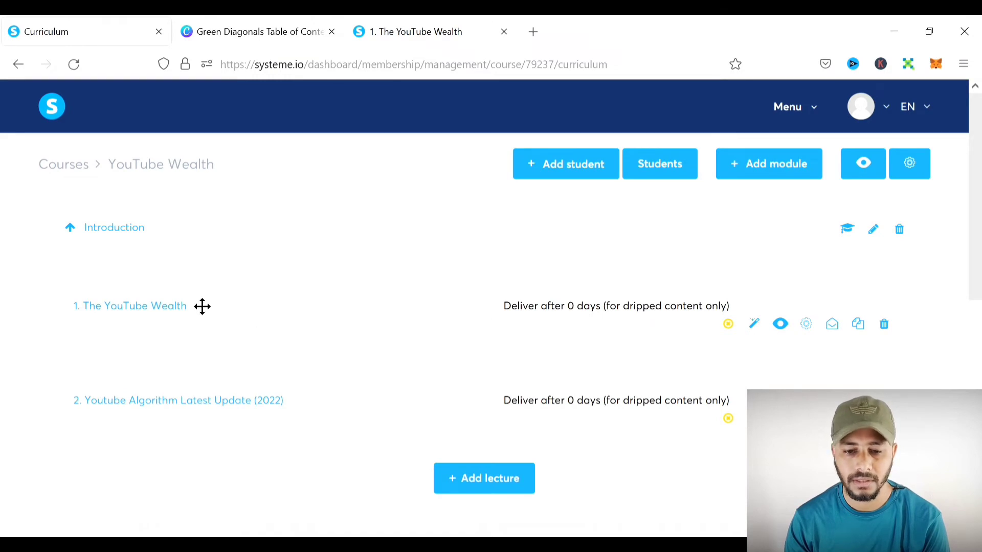
pyautogui.scroll(-7, 420, 342)
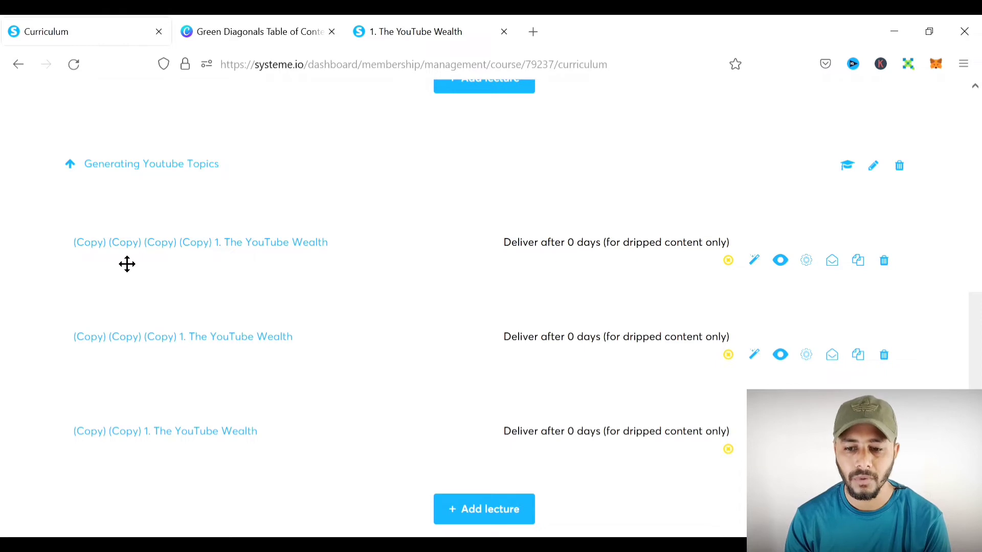
# - Rename the module's first lecture to '3. Ways To Get Viral YouTube Video Topics'
pyautogui.click(812, 269)
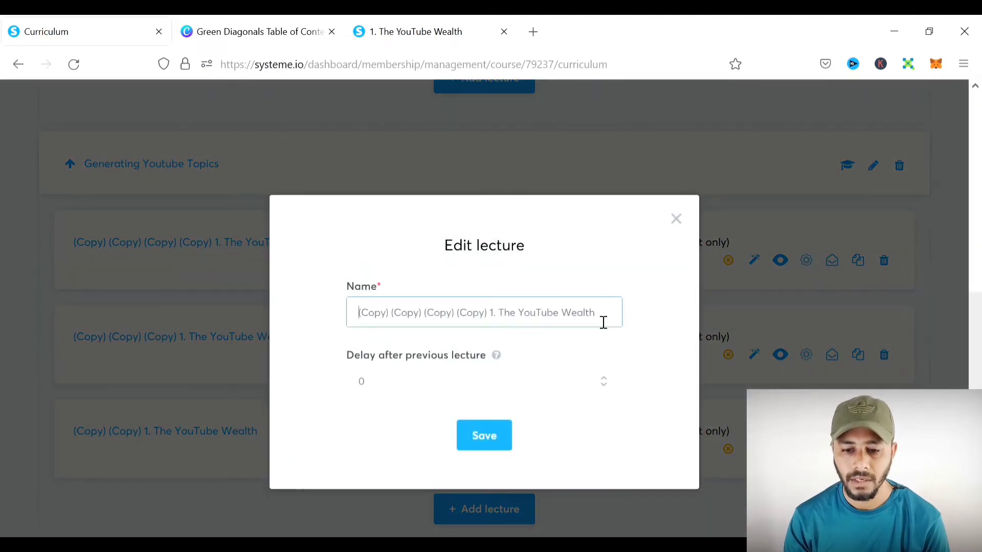
pyautogui.moveTo(603, 322); pyautogui.dragTo(302, 324)
pyautogui.write('3. Ways To Get Viral YouTube Video Topics')
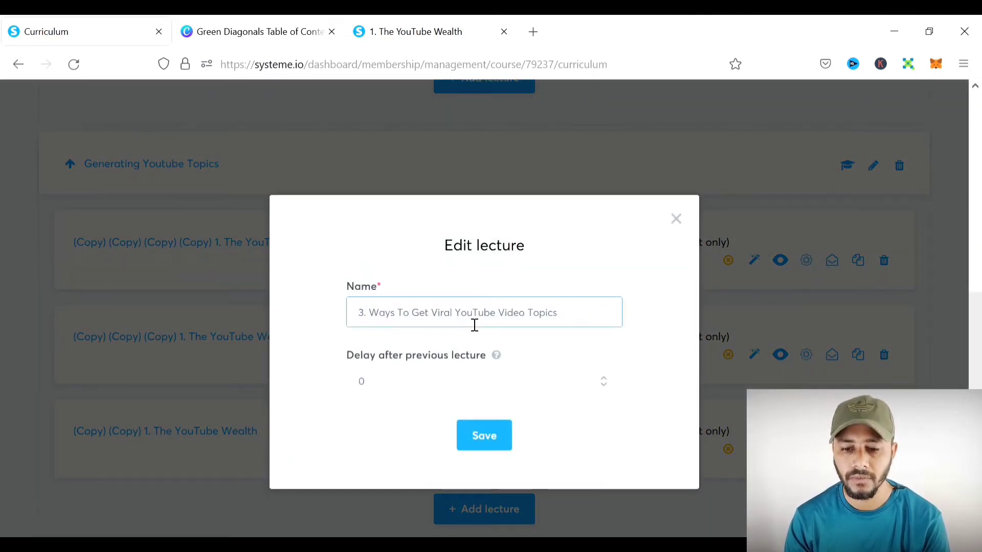
pyautogui.click(495, 442)
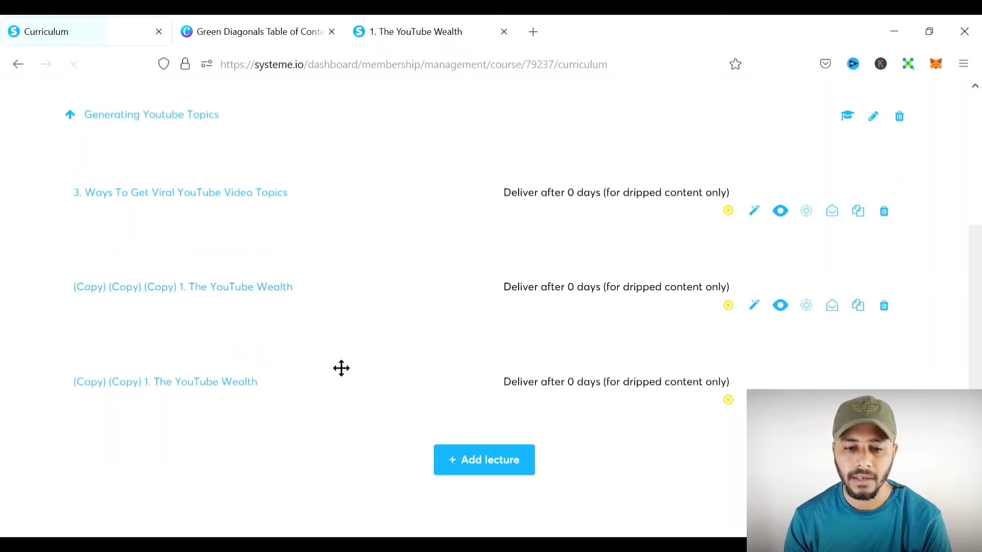
pyautogui.click(755, 212)
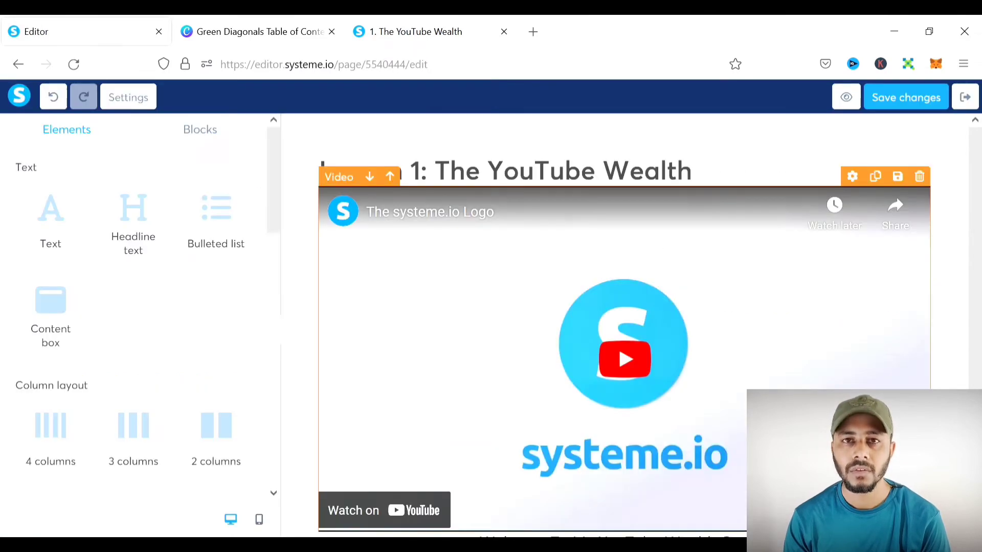
# - Change the heading to 'Lesson 3:Ways To Get Viral YouTube Video Topics' and make it bold
pyautogui.doubleClick(551, 176)
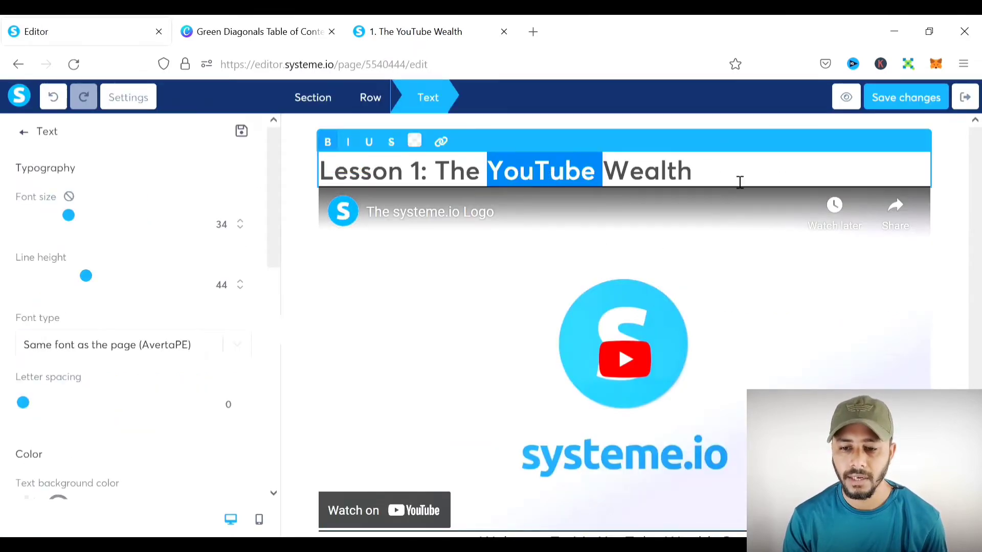
pyautogui.moveTo(740, 182); pyautogui.dragTo(436, 182)
pyautogui.write('3 Ways To Get Viral YouTube Video Topics')
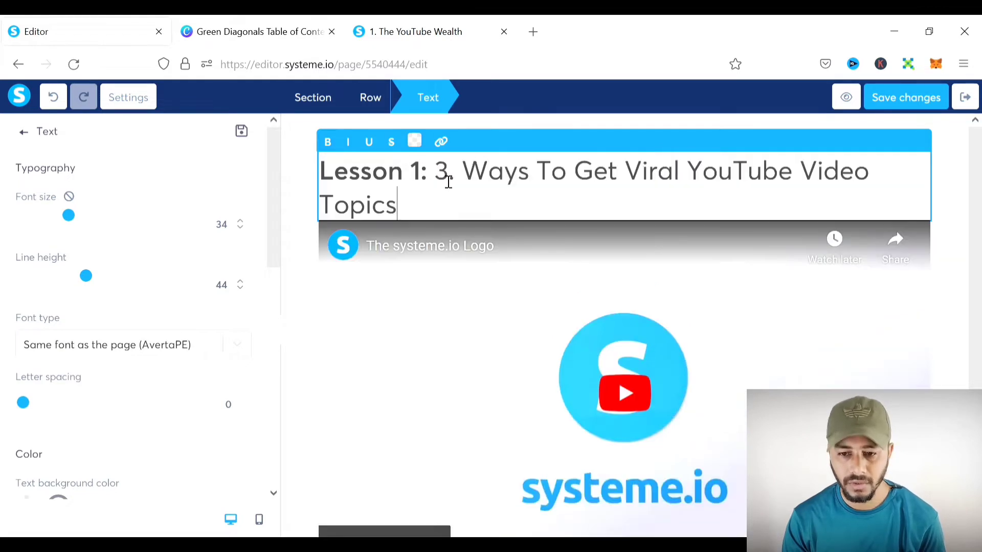
pyautogui.press('BackSpace')
pyautogui.press('BackSpace')
pyautogui.press('BackSpace')
pyautogui.press('BackSpace')
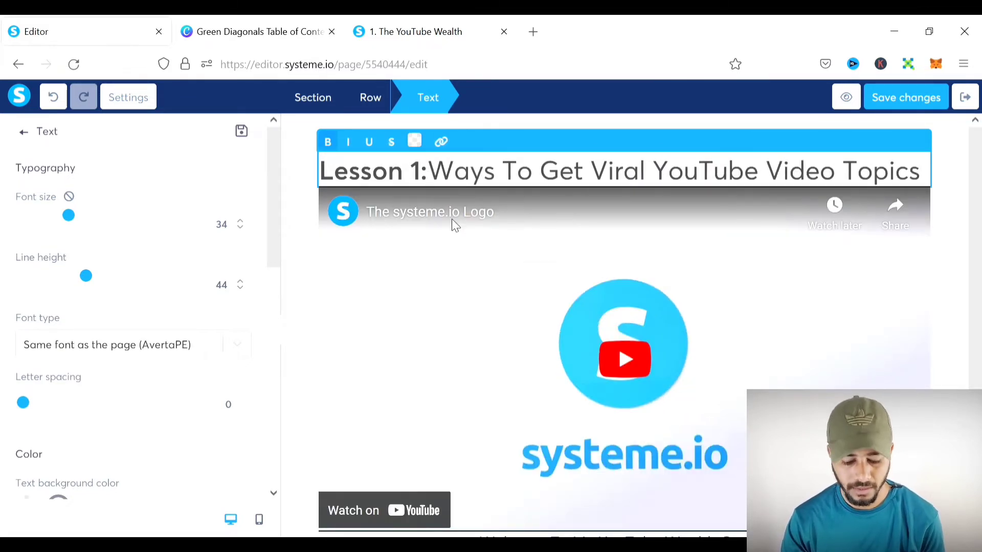
pyautogui.press('BackSpace')
pyautogui.write('3')
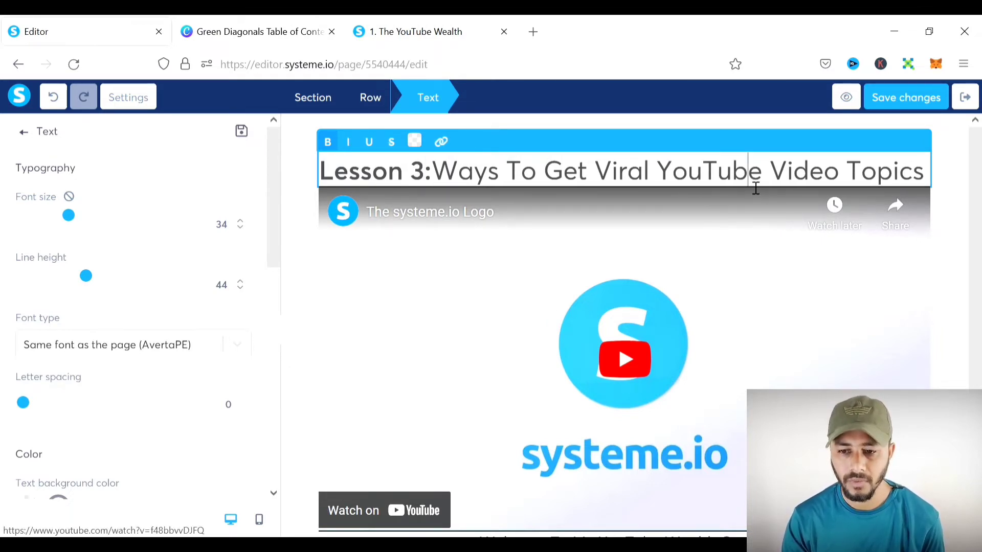
pyautogui.hotkey('ctrl', 'a')
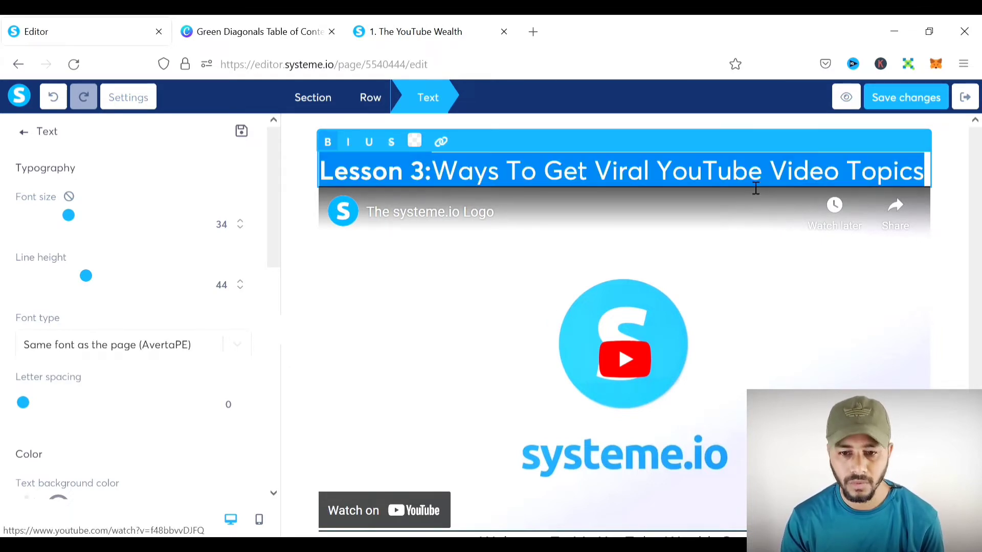
pyautogui.click(334, 151)
pyautogui.click(960, 218)
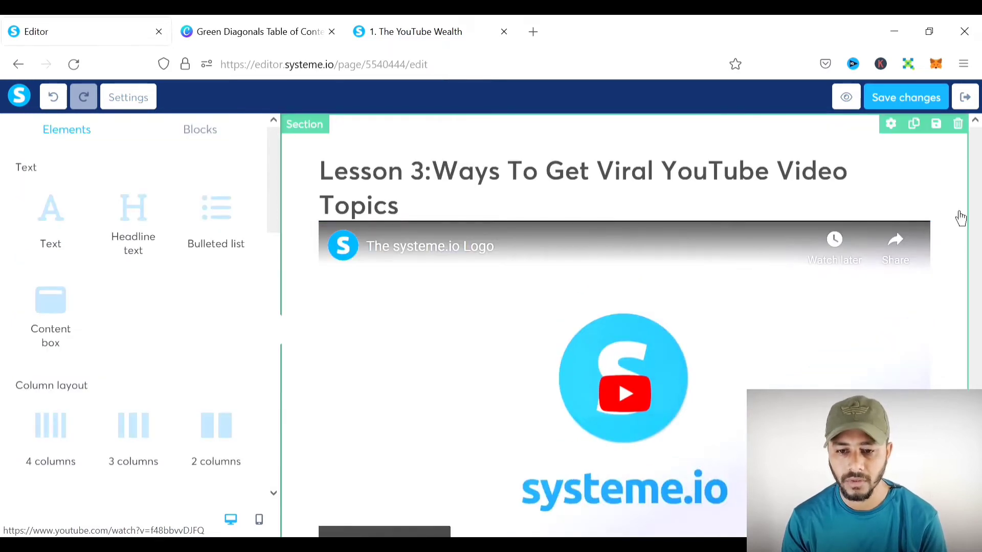
# - Delete the welcome text element below the video
pyautogui.scroll(-3, 567, 332)
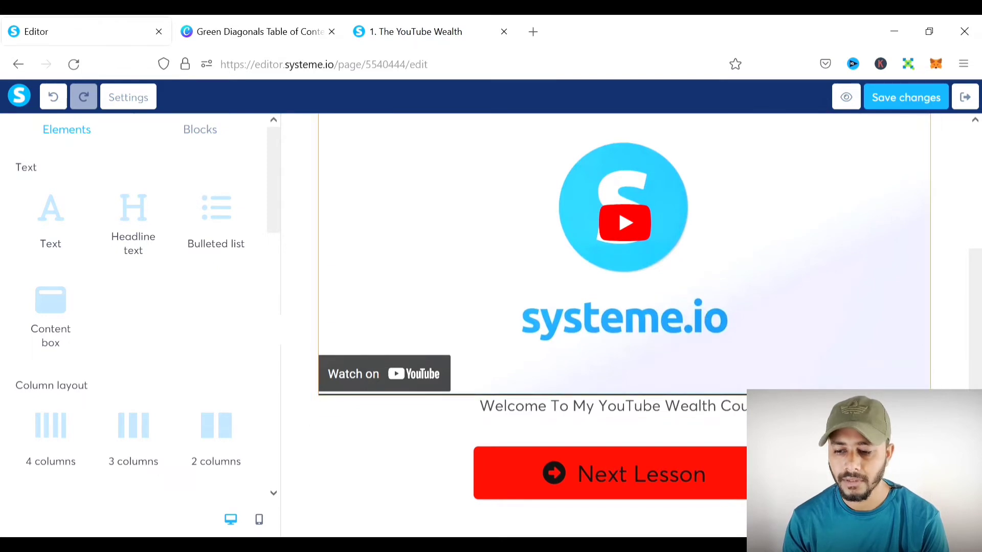
pyautogui.click(919, 385)
pyautogui.click(575, 351)
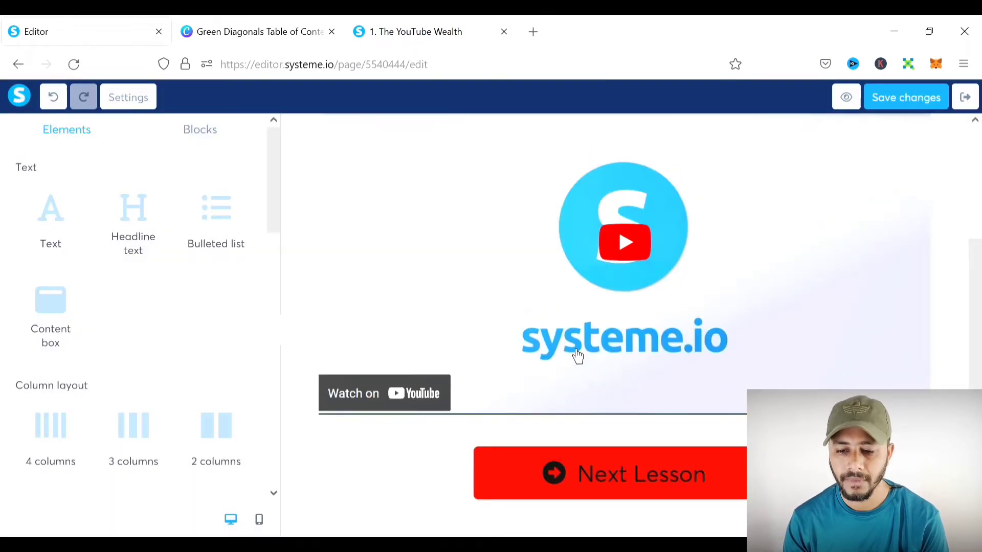
pyautogui.scroll(3, 782, 375)
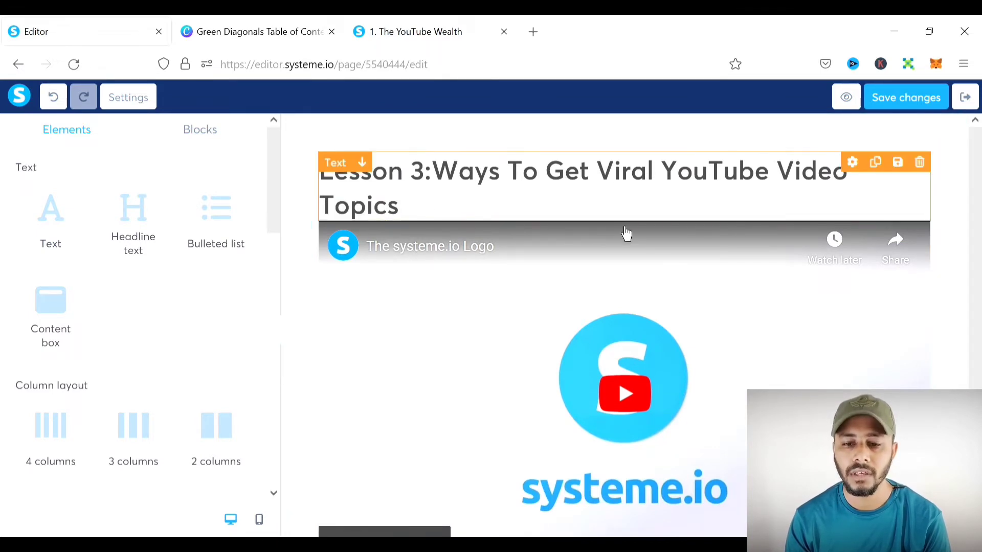
pyautogui.scroll(-3, 626, 234)
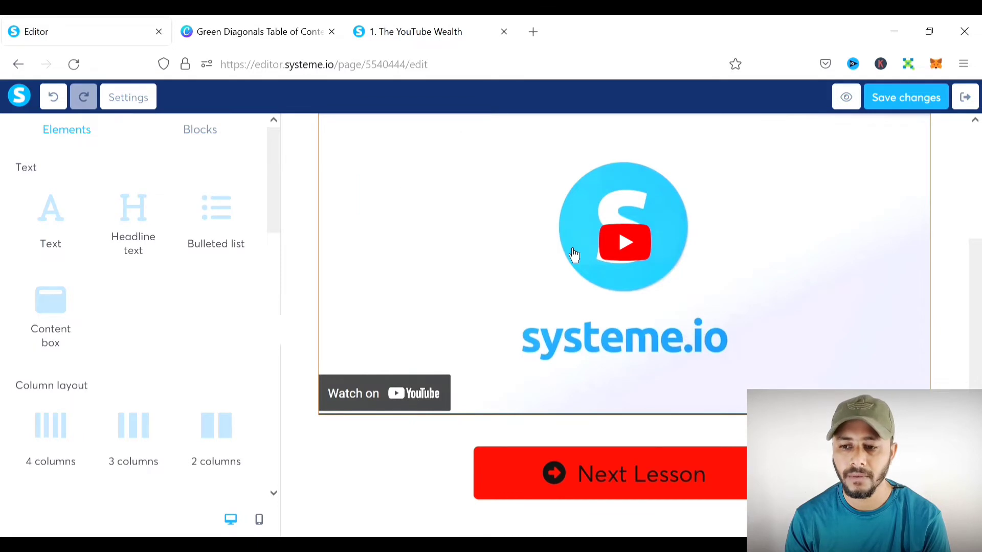
pyautogui.scroll(3, 573, 256)
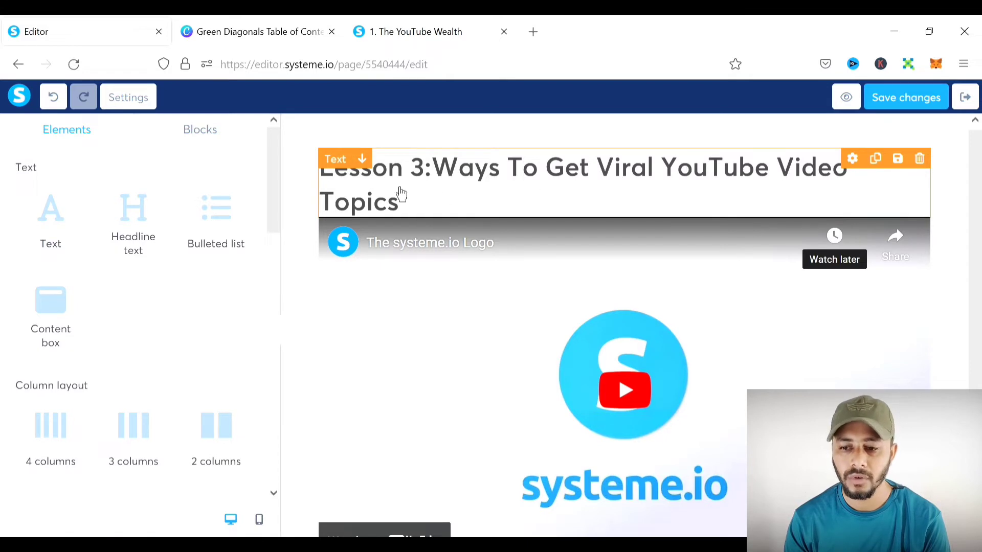
pyautogui.scroll(-3, 634, 204)
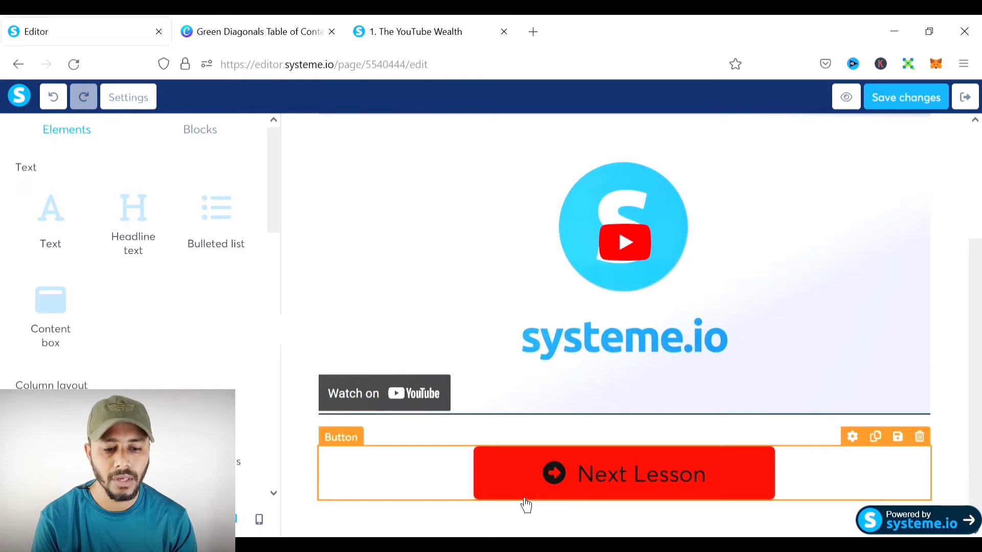
# - Duplicate the Next Lesson button and set the upper copy to open a web address in a new window
pyautogui.click(877, 438)
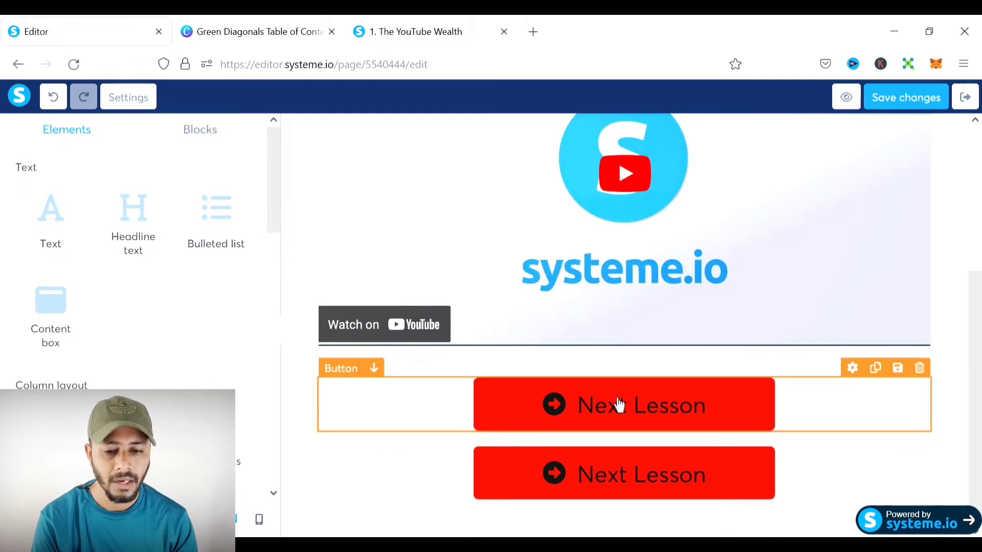
pyautogui.click(643, 418)
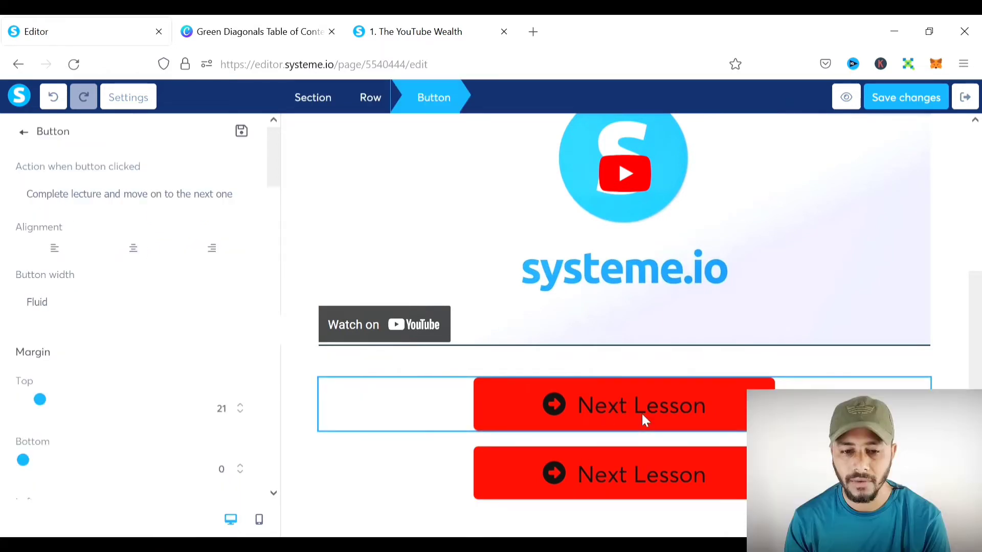
pyautogui.click(93, 215)
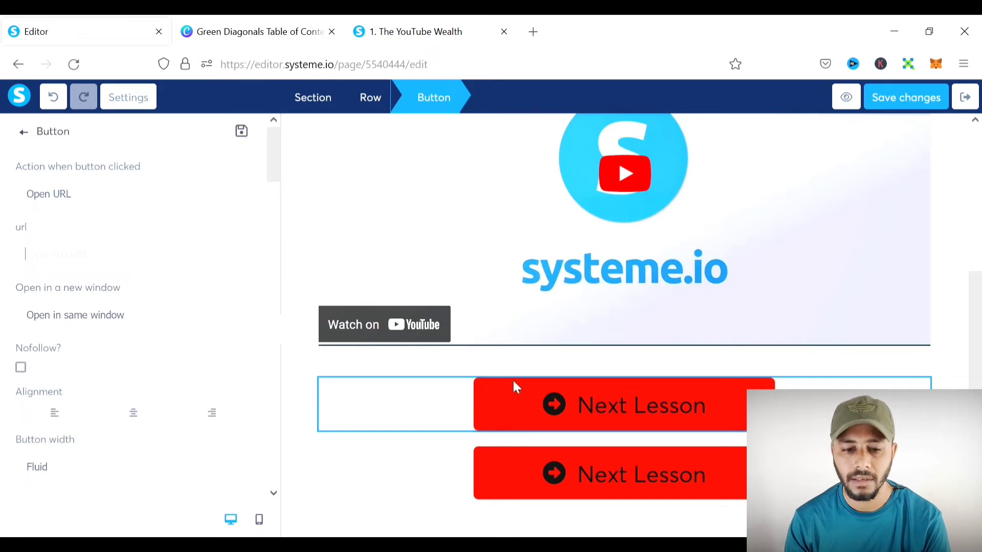
pyautogui.click(121, 266)
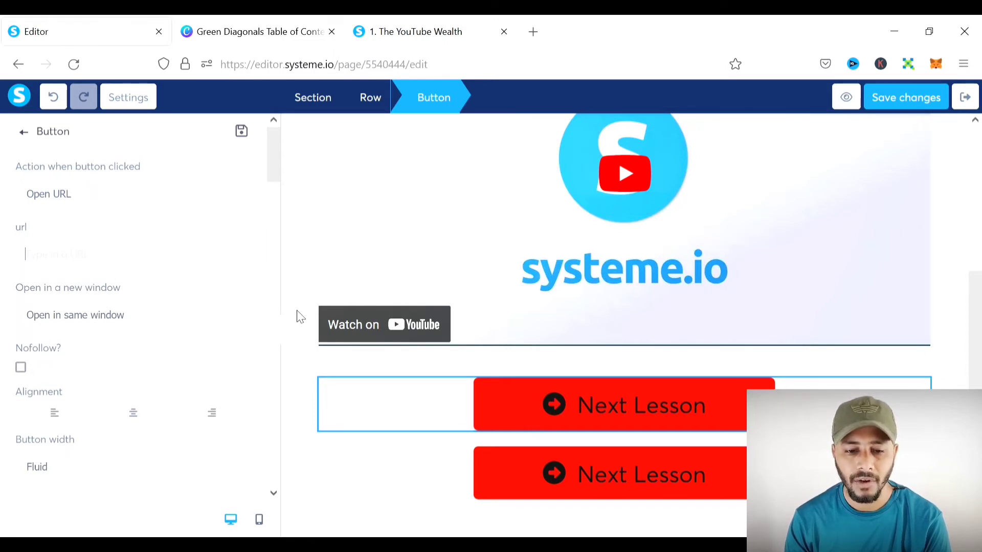
pyautogui.scroll(-2, 128, 278)
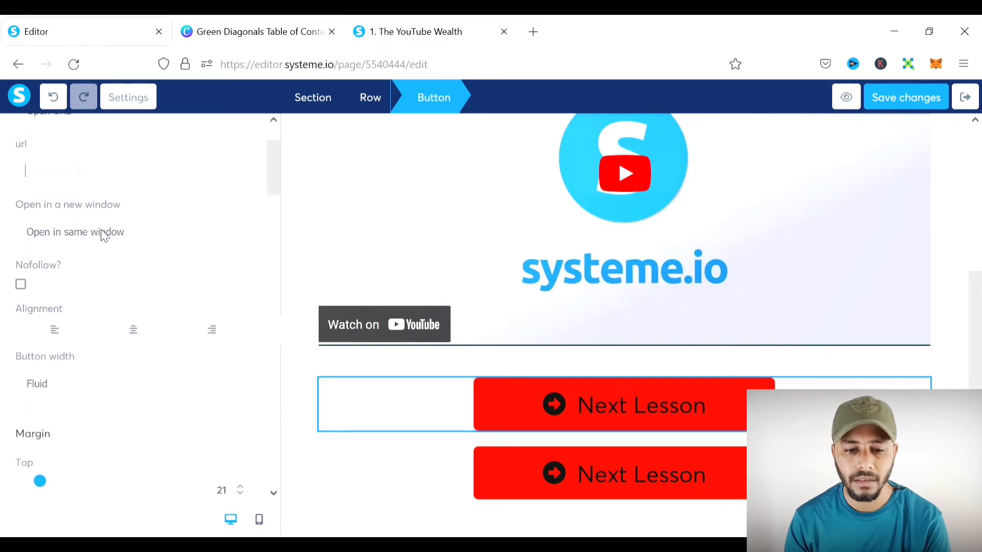
pyautogui.click(66, 283)
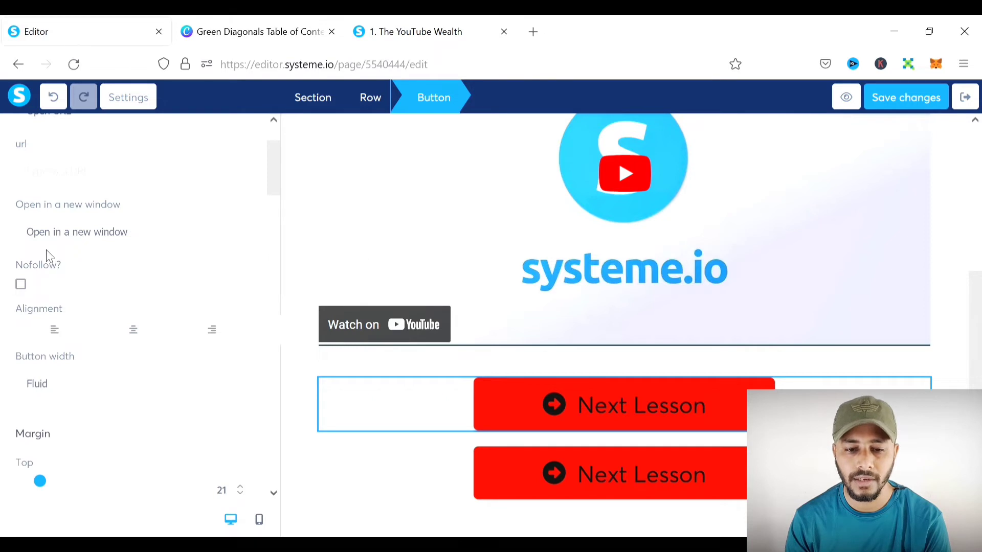
# - Keep the button width fluid and lower its top margin to 15
pyautogui.scroll(-3, 60, 261)
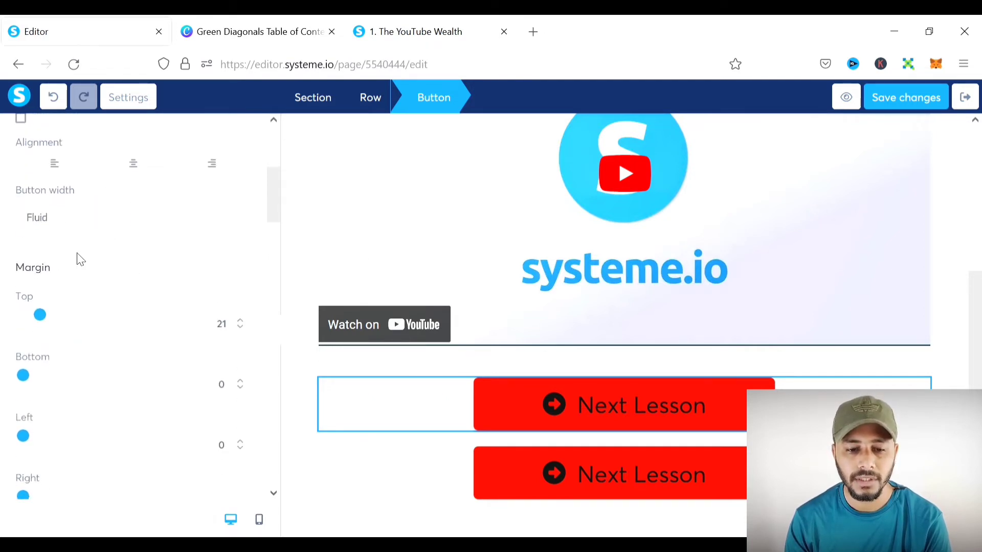
pyautogui.click(75, 264)
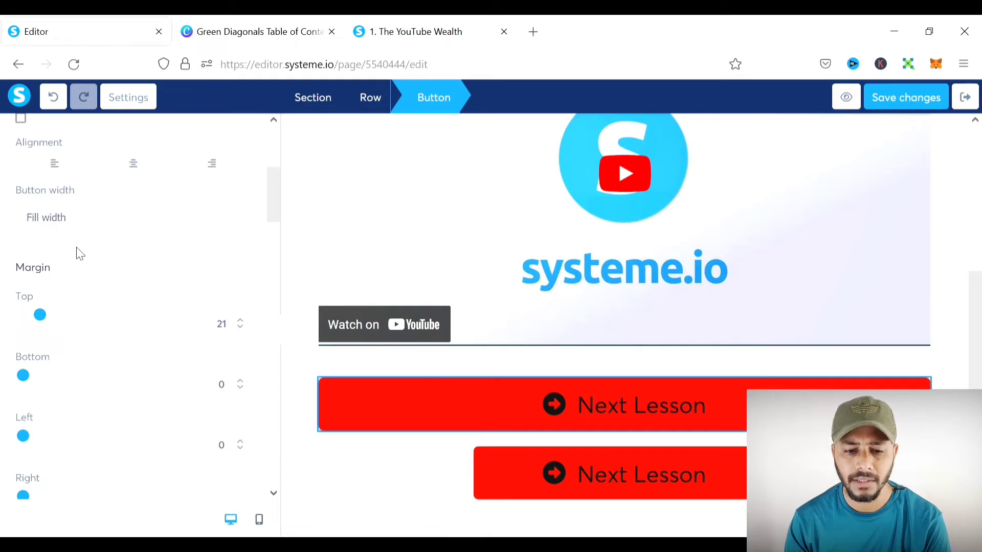
pyautogui.click(77, 248)
pyautogui.scroll(-2, 106, 242)
pyautogui.scroll(1, 106, 242)
pyautogui.moveTo(47, 236); pyautogui.dragTo(45, 244)
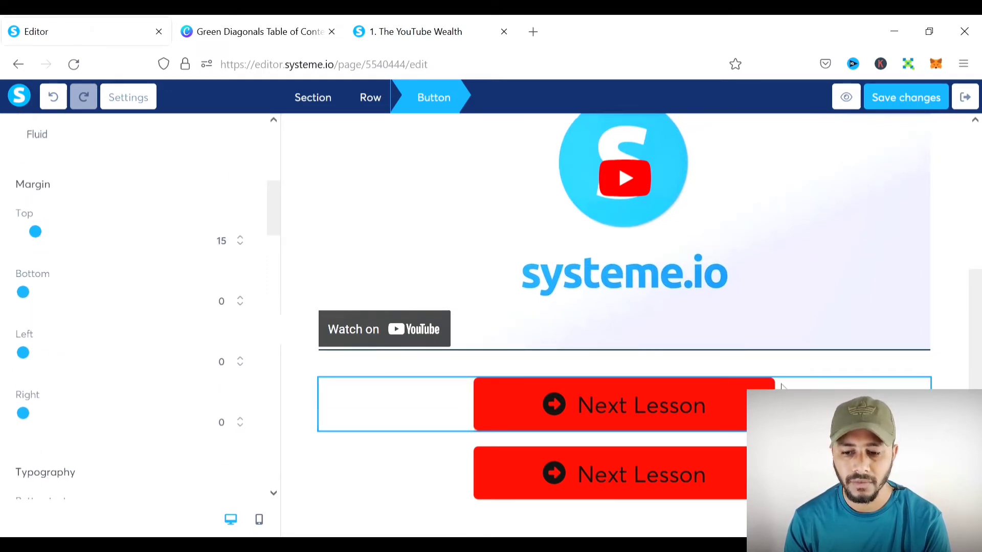
pyautogui.scroll(-5, 128, 245)
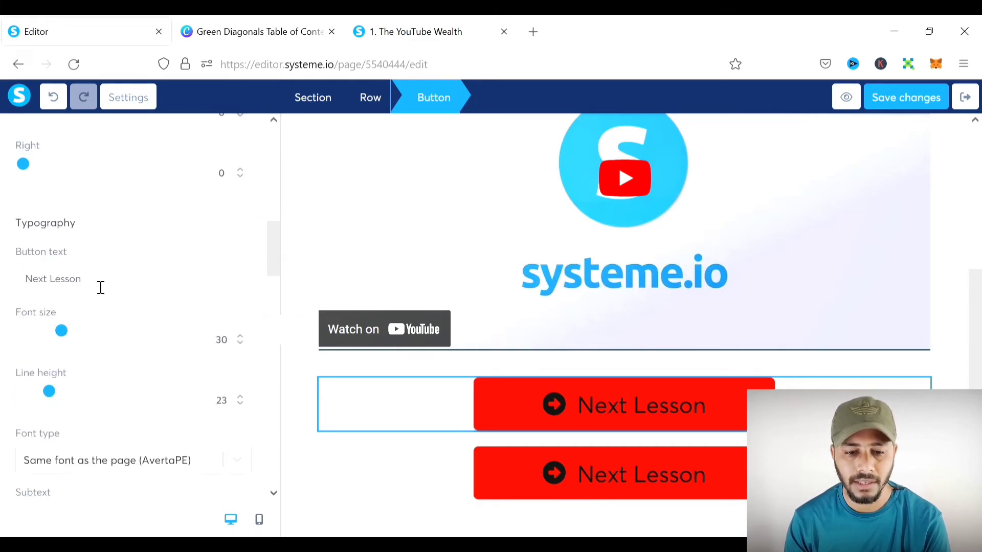
# - Replace the upper button's Next Lesson label with 'Sign Up For TubeBUddy Here!'
pyautogui.moveTo(101, 287); pyautogui.dragTo(30, 289)
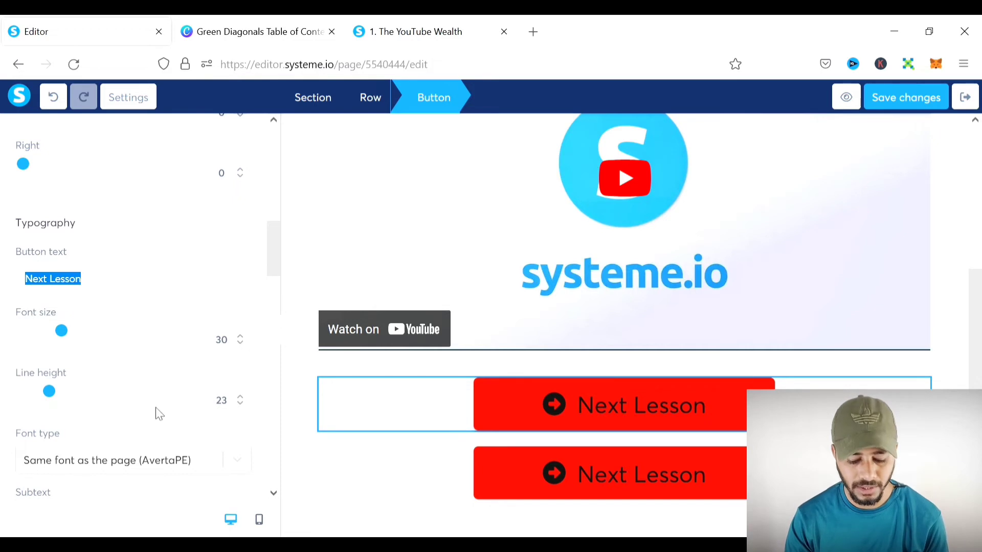
pyautogui.write('Si')
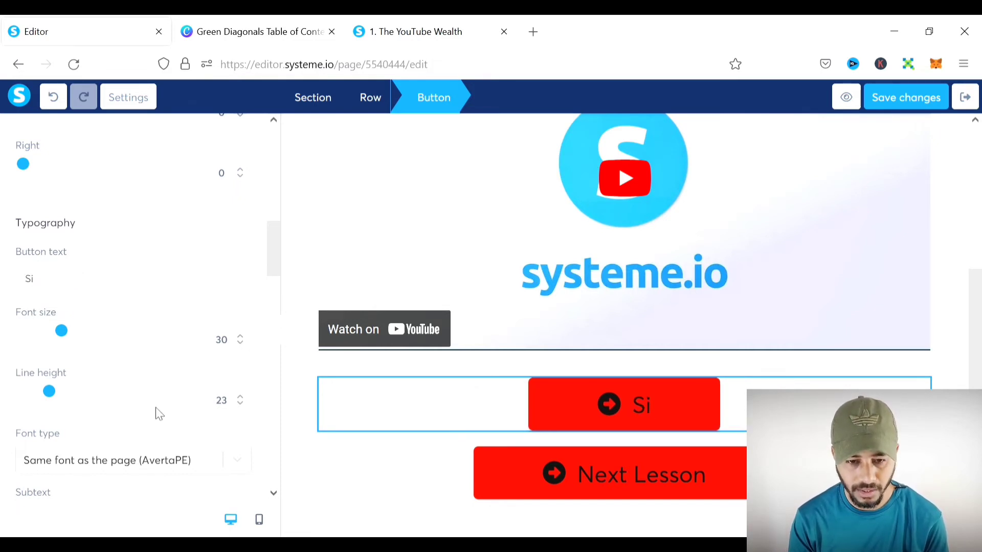
pyautogui.write('gn U')
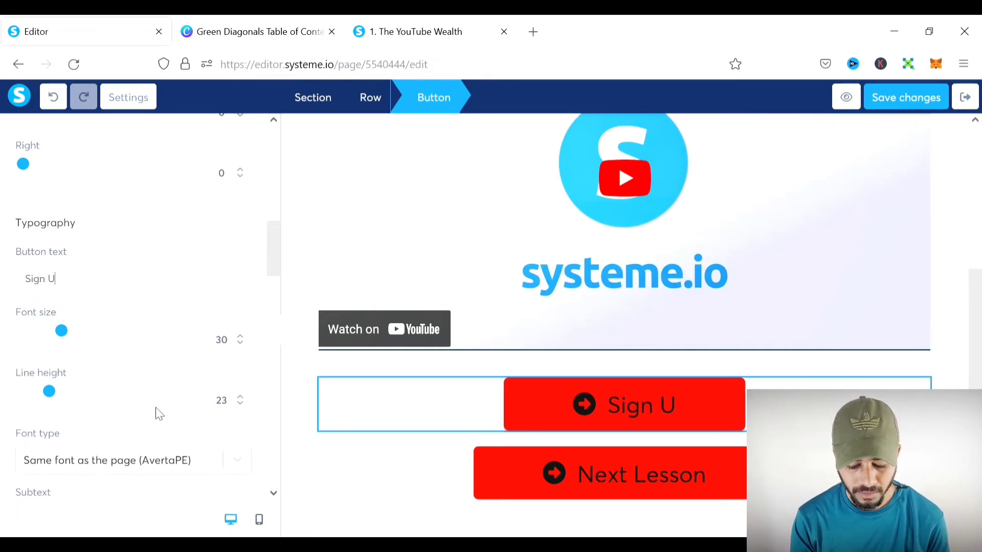
pyautogui.write('p For T')
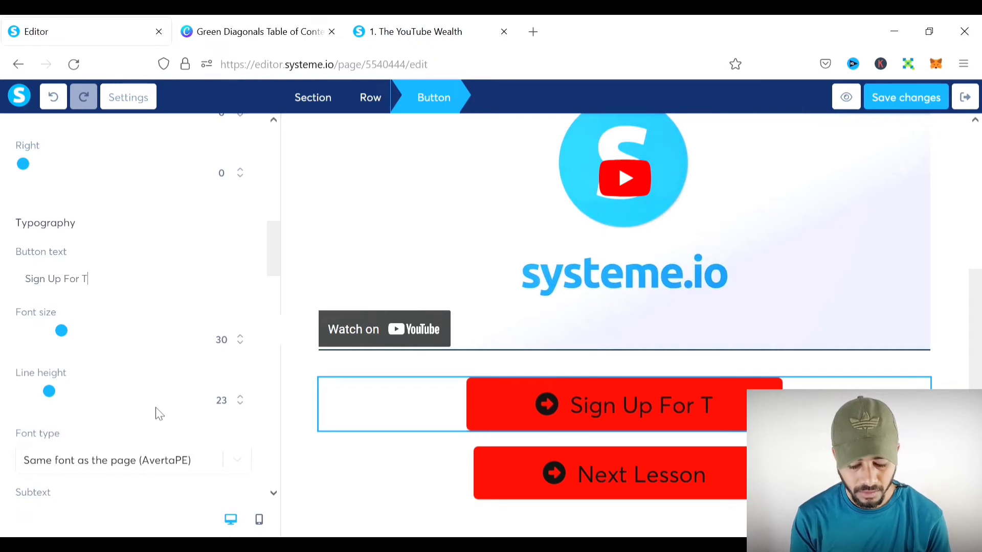
pyautogui.write('ubeBUddy ')
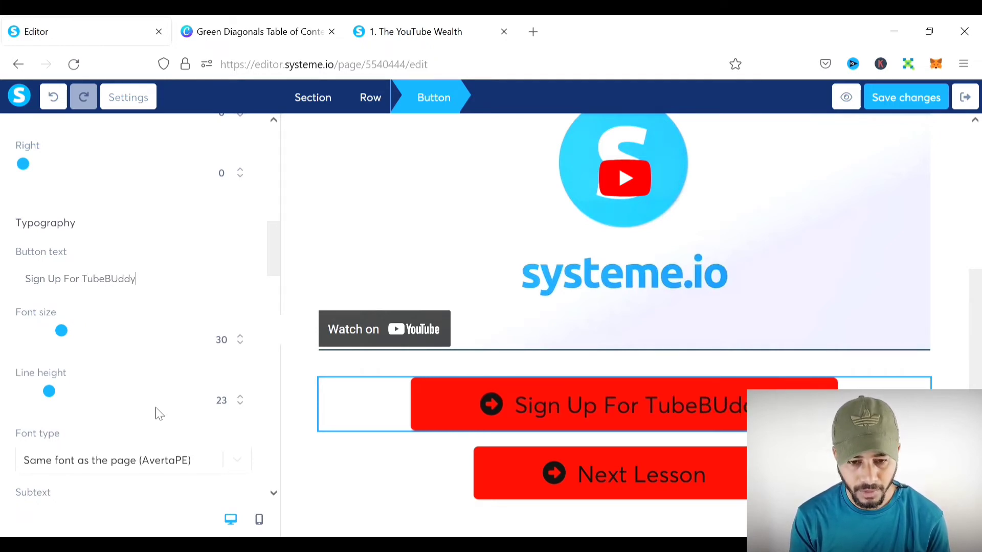
pyautogui.write('Here!')
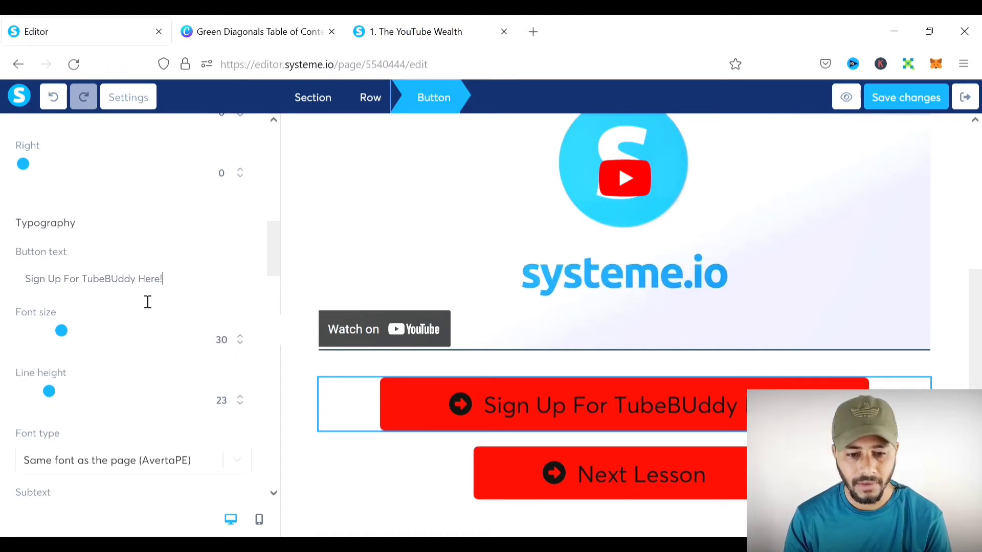
pyautogui.scroll(-2, 82, 342)
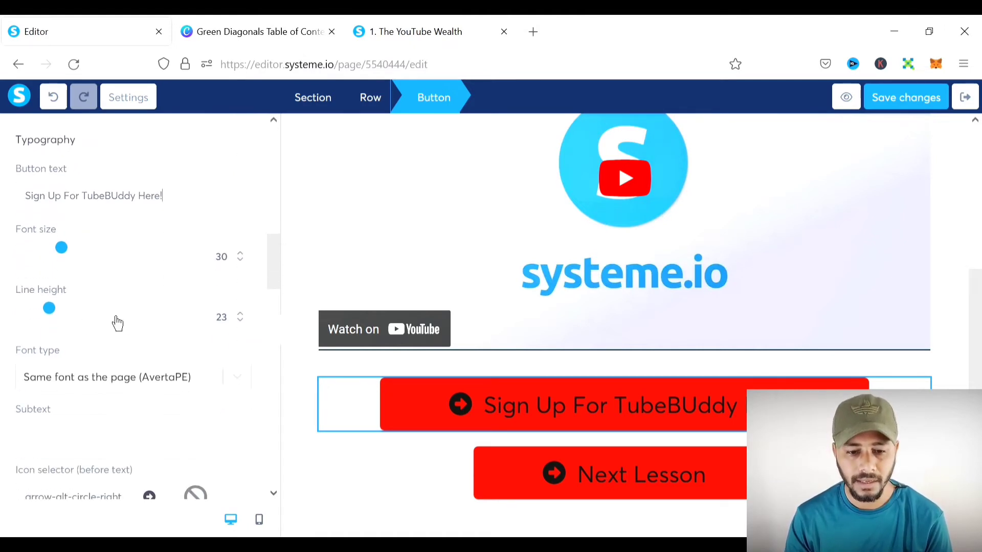
pyautogui.scroll(-4, 113, 317)
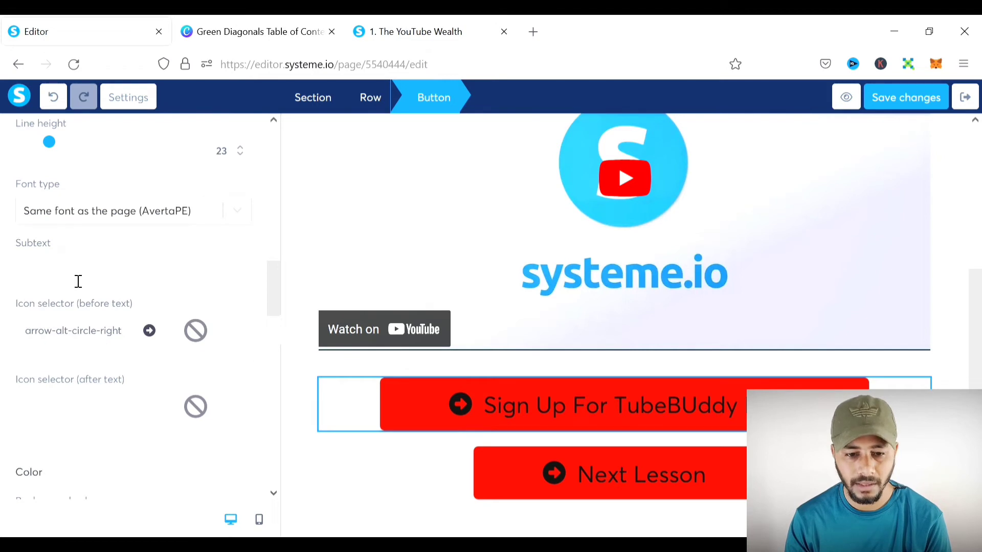
pyautogui.scroll(-2, 164, 368)
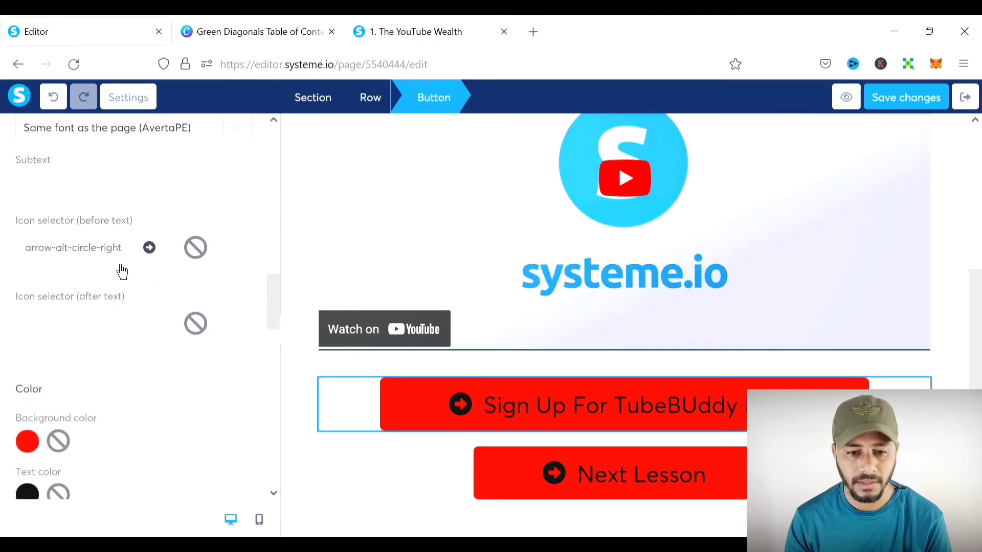
# - Search icons for 'hand' and put hand-point-right before the TubeBuddy button text, replacing the arrow
pyautogui.click(149, 247)
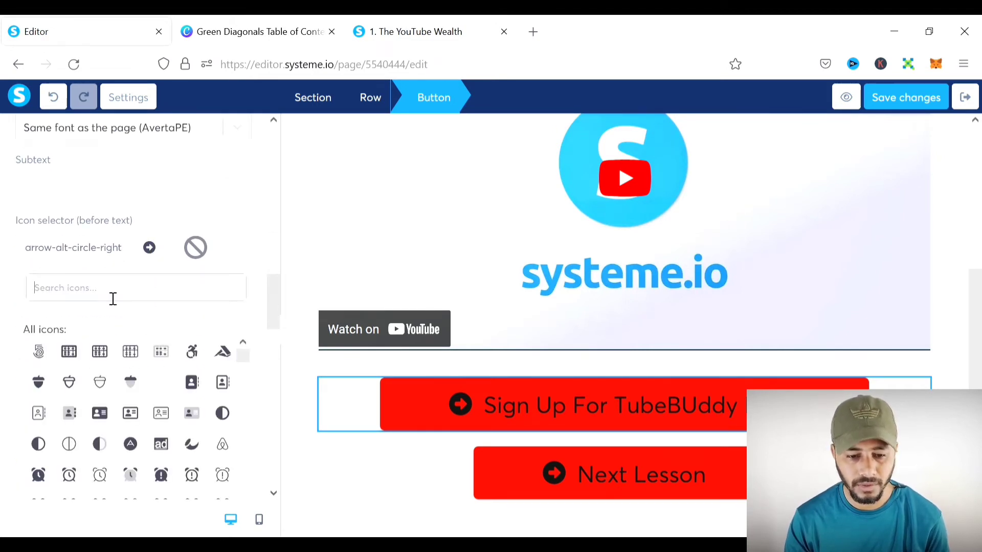
pyautogui.write('hand')
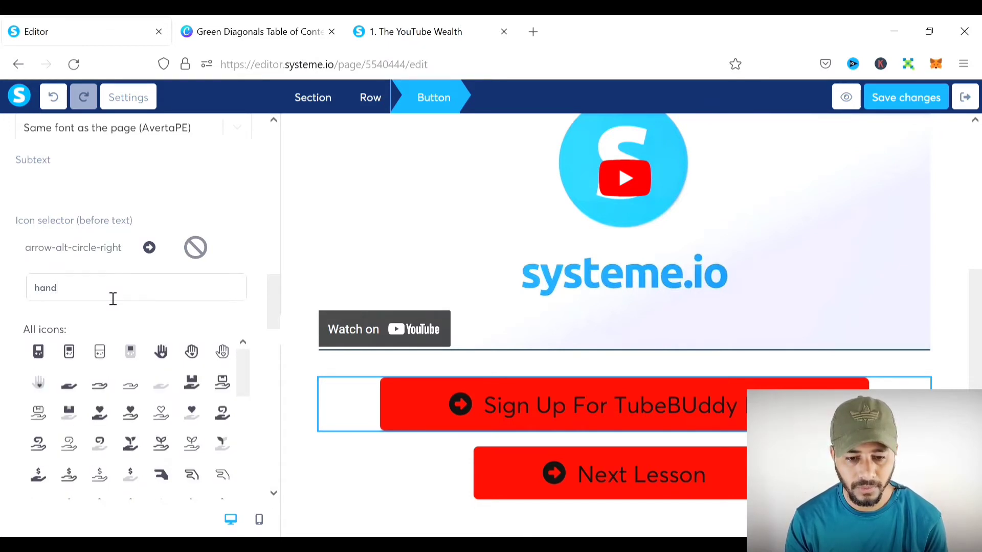
pyautogui.scroll(-2, 98, 389)
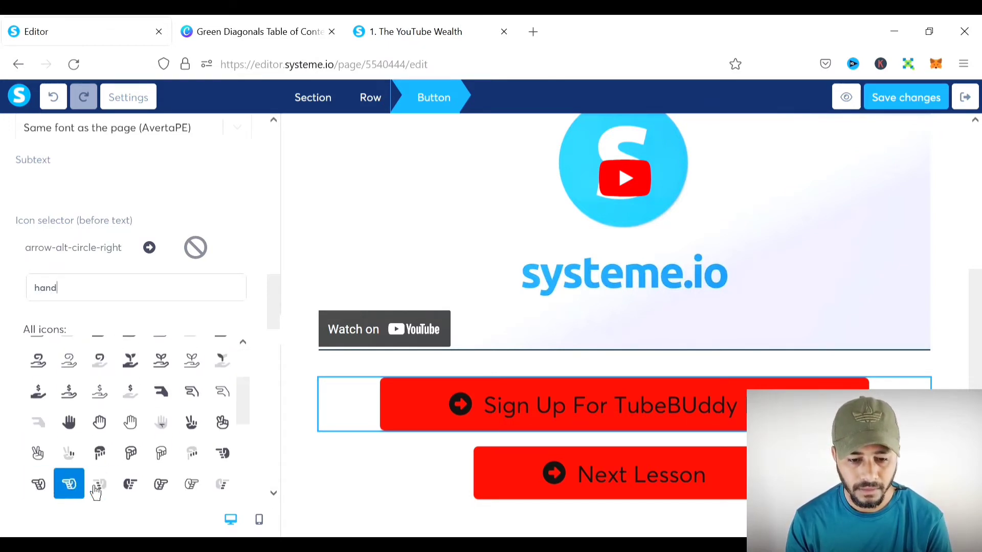
pyautogui.click(131, 485)
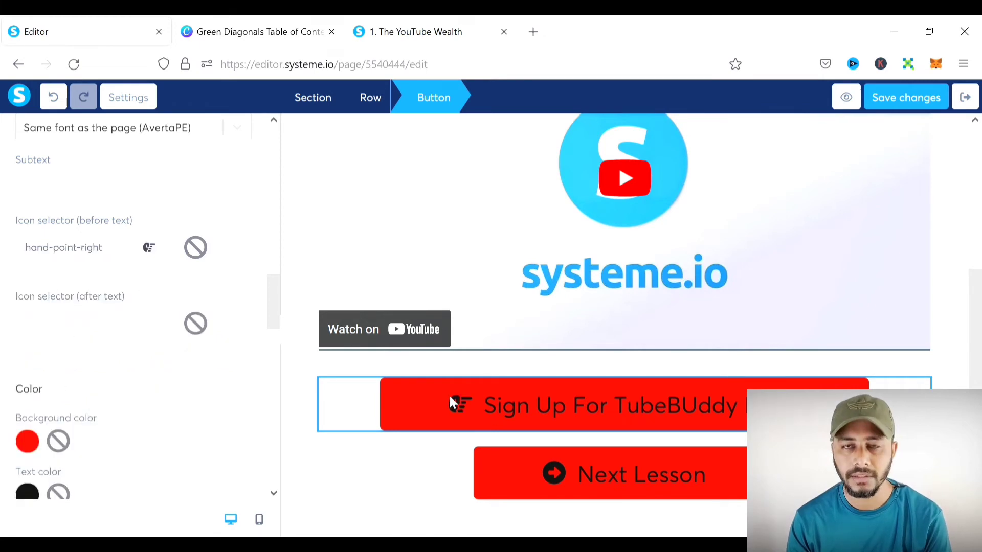
pyautogui.scroll(-2, 155, 358)
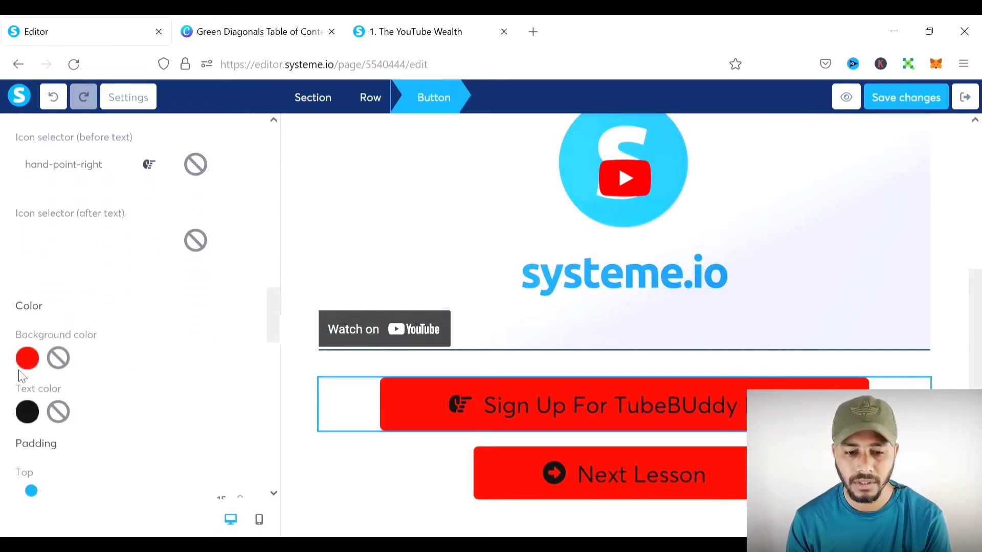
pyautogui.scroll(-4, 59, 399)
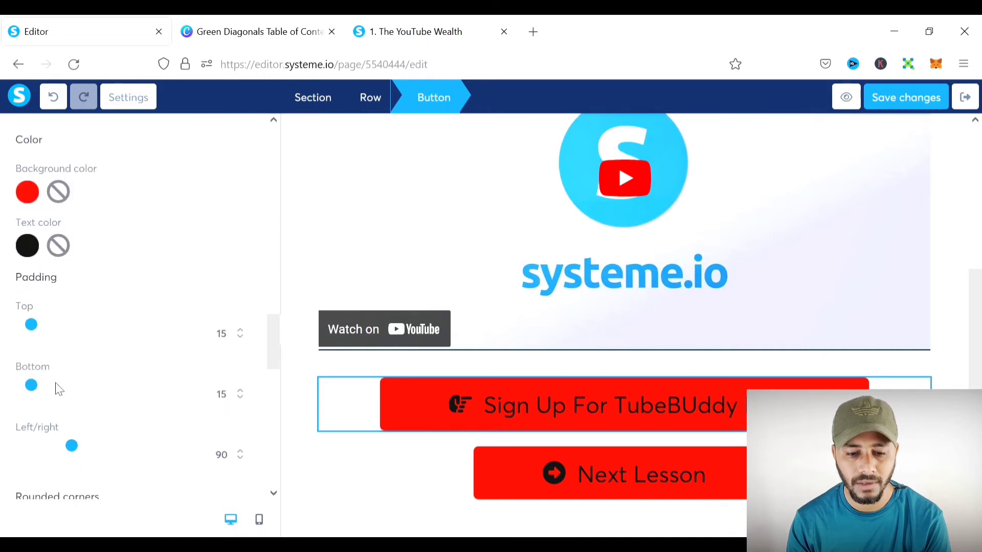
pyautogui.scroll(8, 58, 389)
pyautogui.scroll(5, 56, 389)
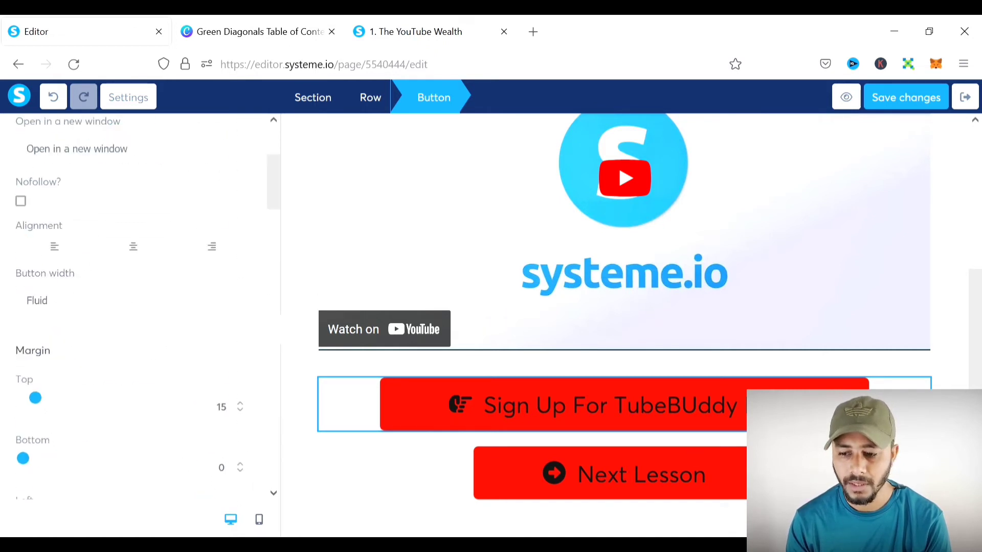
pyautogui.click(787, 473)
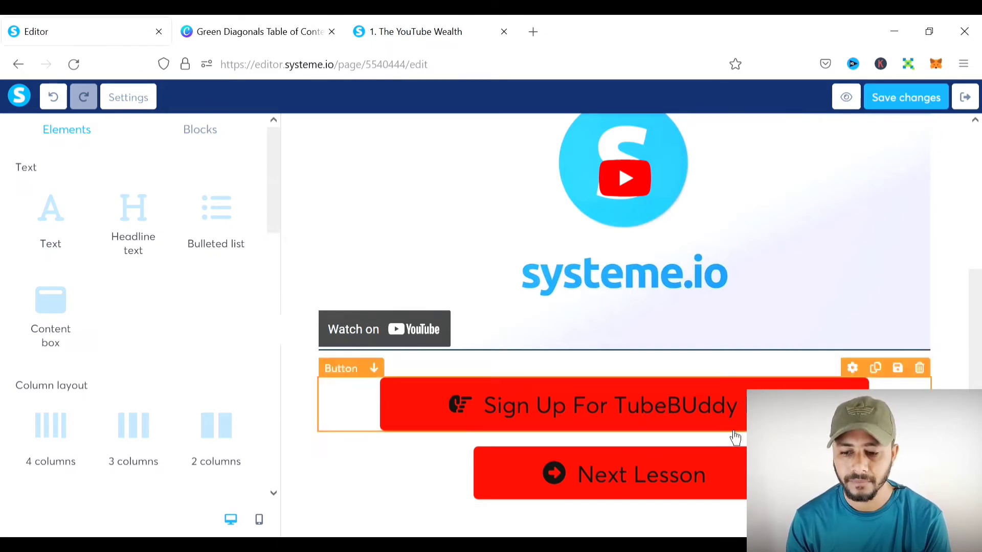
pyautogui.scroll(4, 817, 307)
# - Save the Lesson 3 page, exit to the YouTube Wealth curriculum, and expand the Introduction module's lectures
pyautogui.click(878, 99)
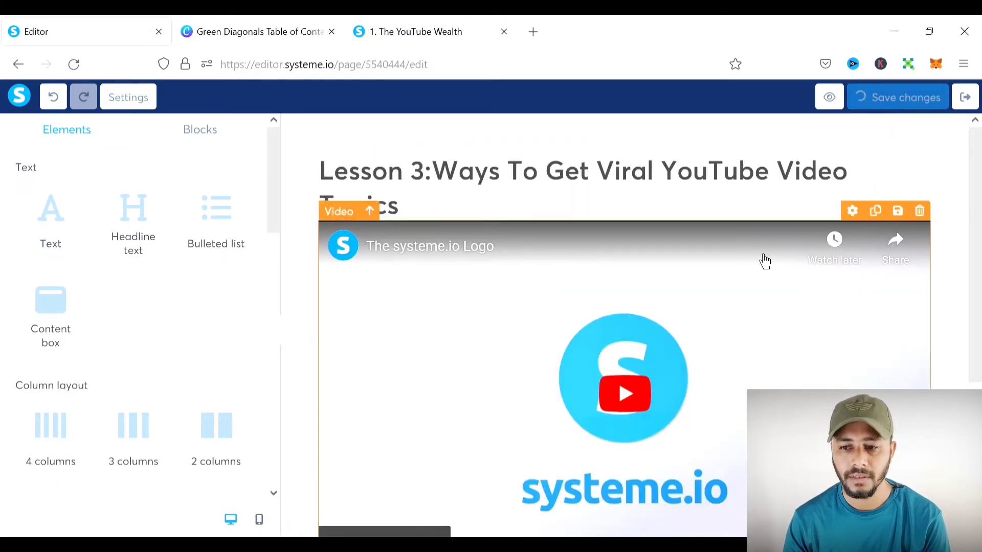
pyautogui.click(967, 105)
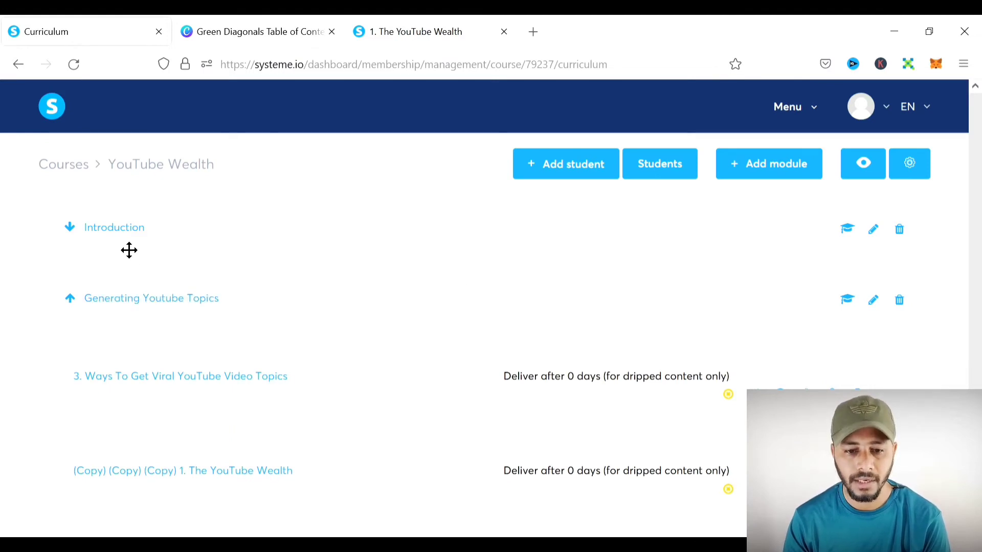
pyautogui.click(133, 315)
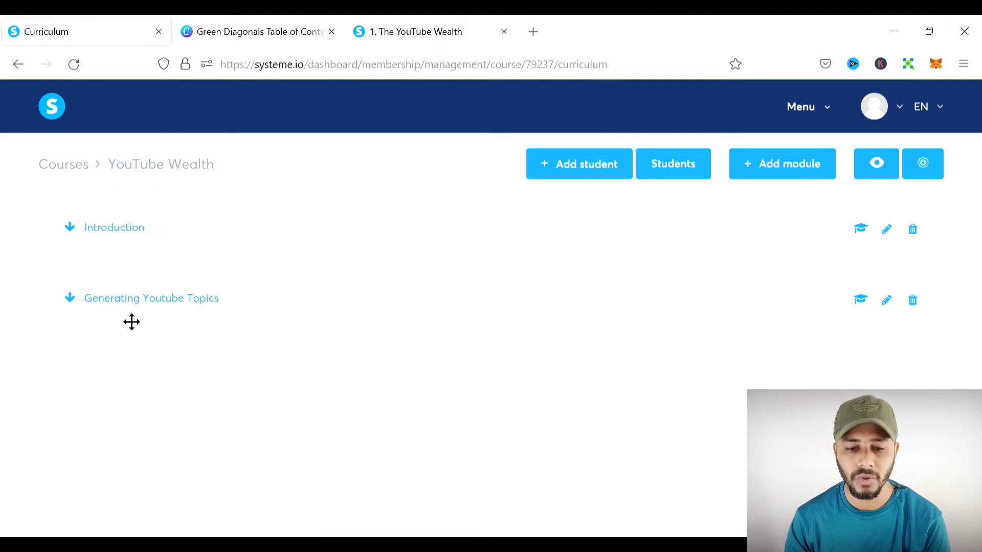
pyautogui.click(147, 317)
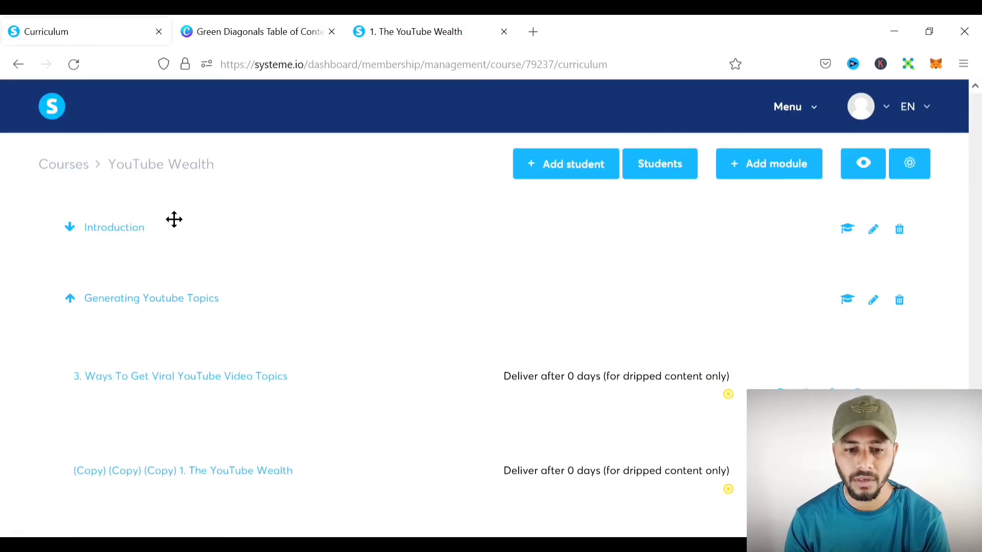
pyautogui.click(123, 230)
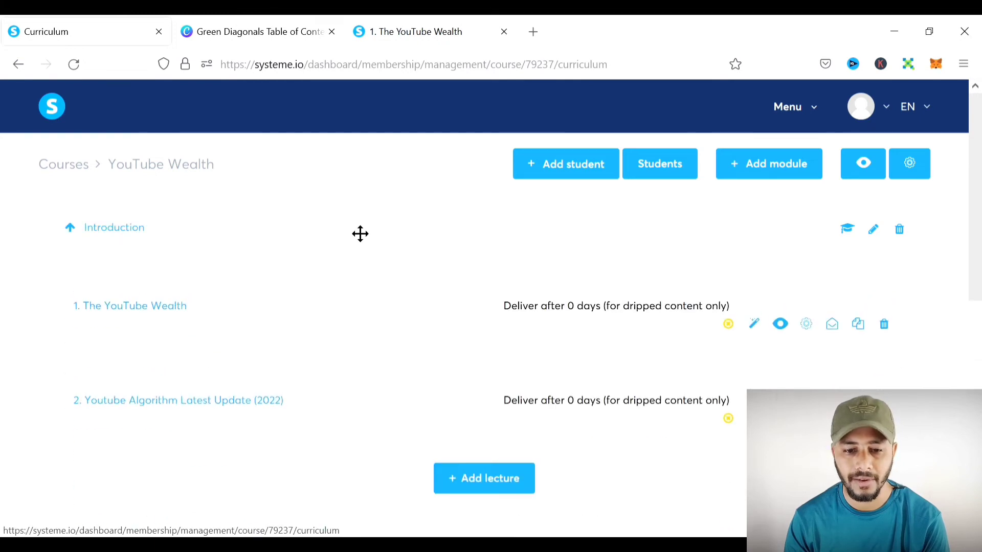
pyautogui.scroll(-5, 360, 234)
pyautogui.scroll(5, 261, 182)
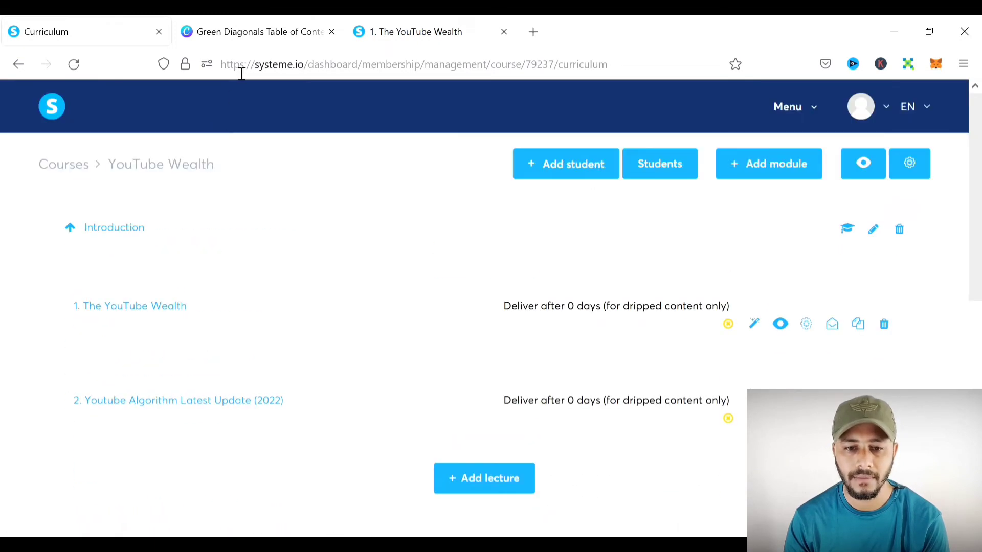
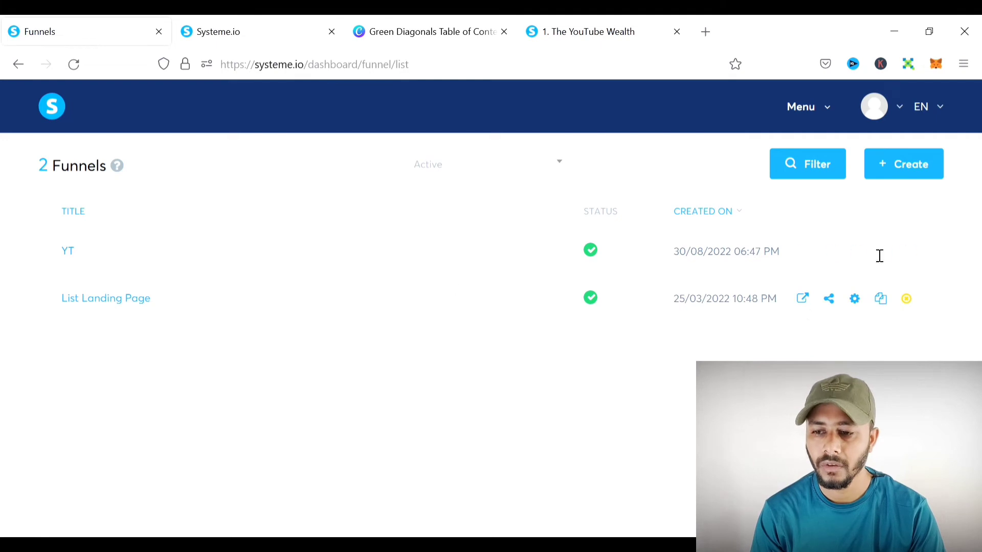
# - Create a Sell funnel 'YouTube Course Funnel' on the custom domain with U.S. Dollar currency
pyautogui.click(916, 177)
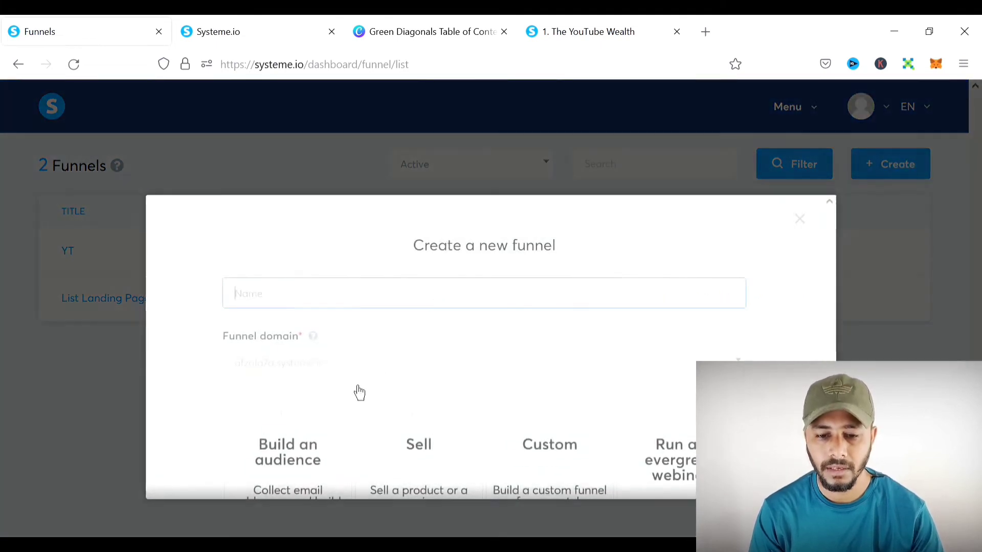
pyautogui.write('Y')
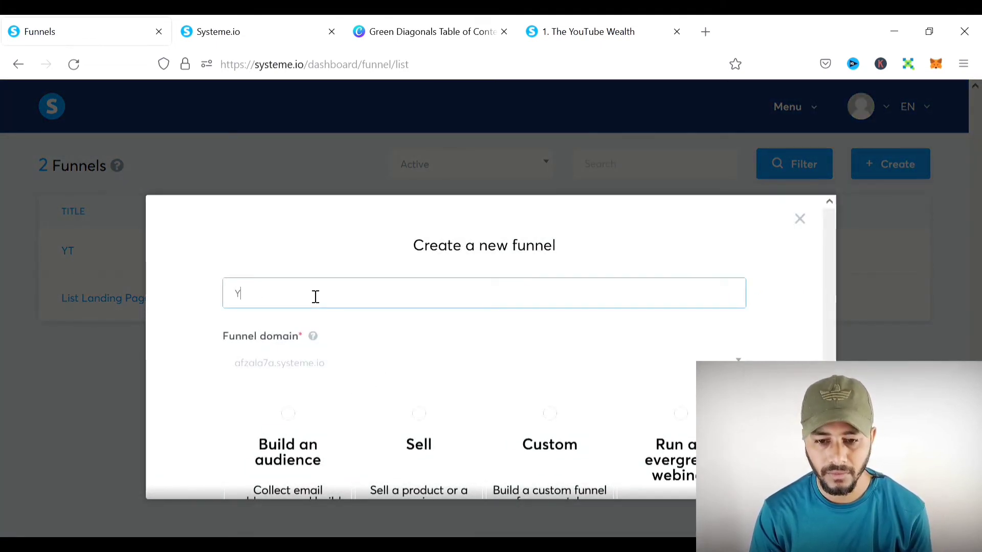
pyautogui.write('ouTube Course Funnel')
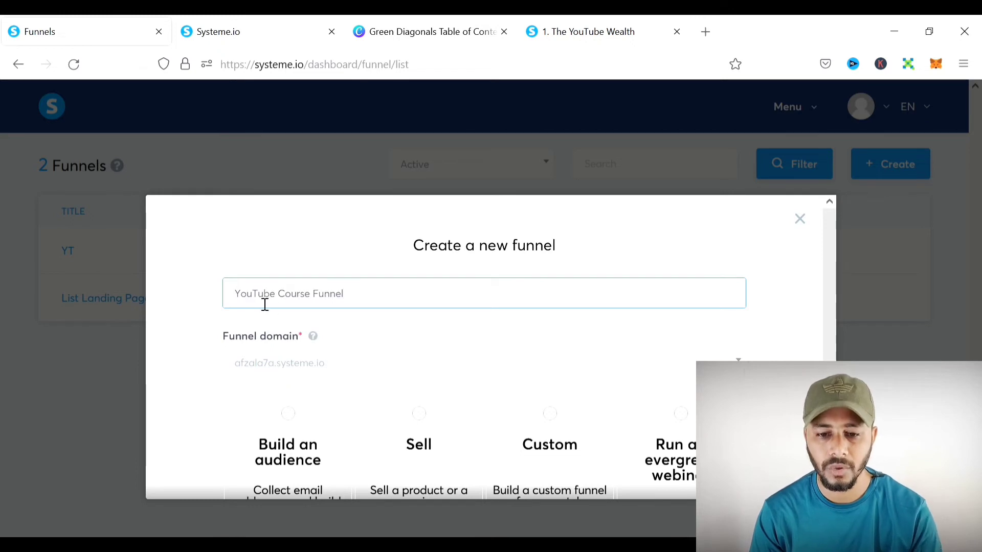
pyautogui.scroll(-3, 390, 307)
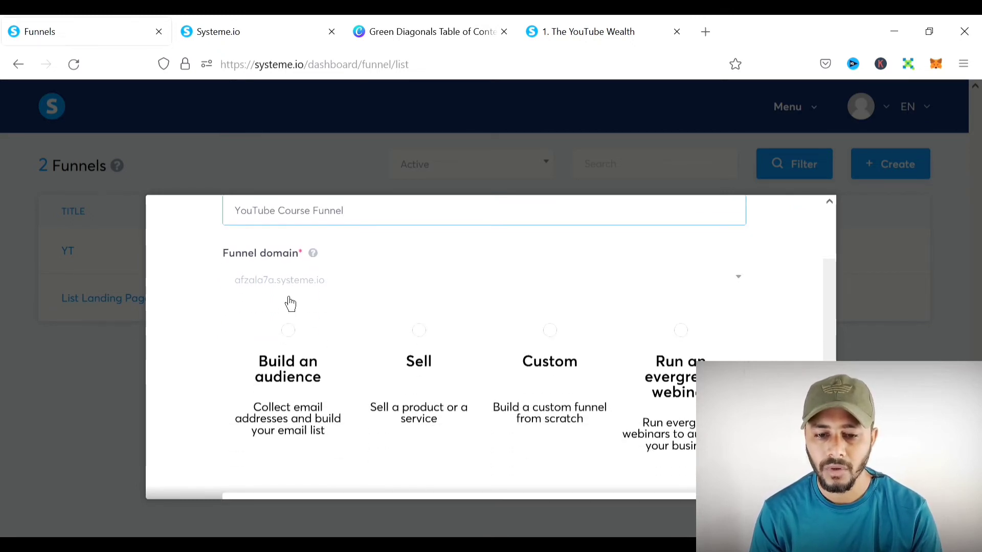
pyautogui.click(302, 290)
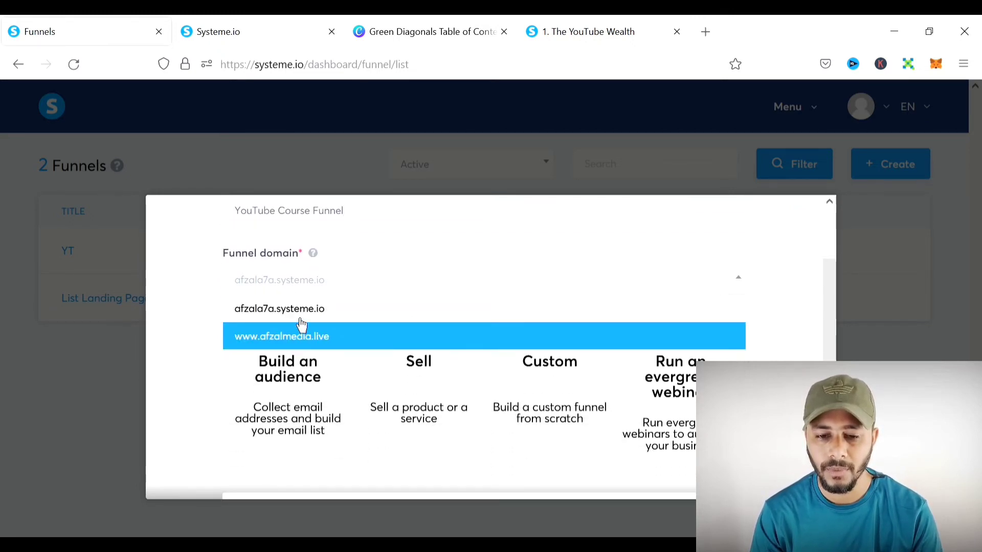
pyautogui.click(293, 337)
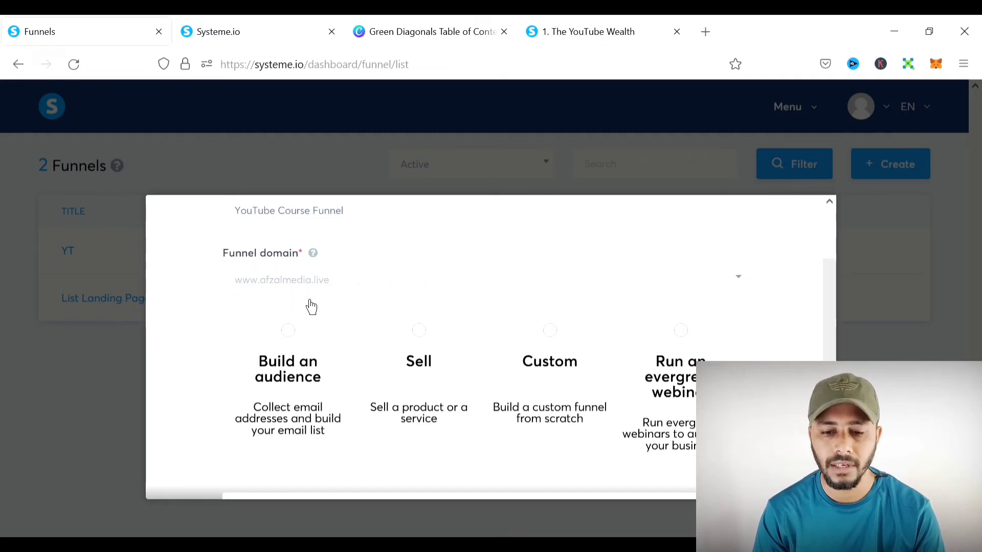
pyautogui.scroll(-2, 507, 287)
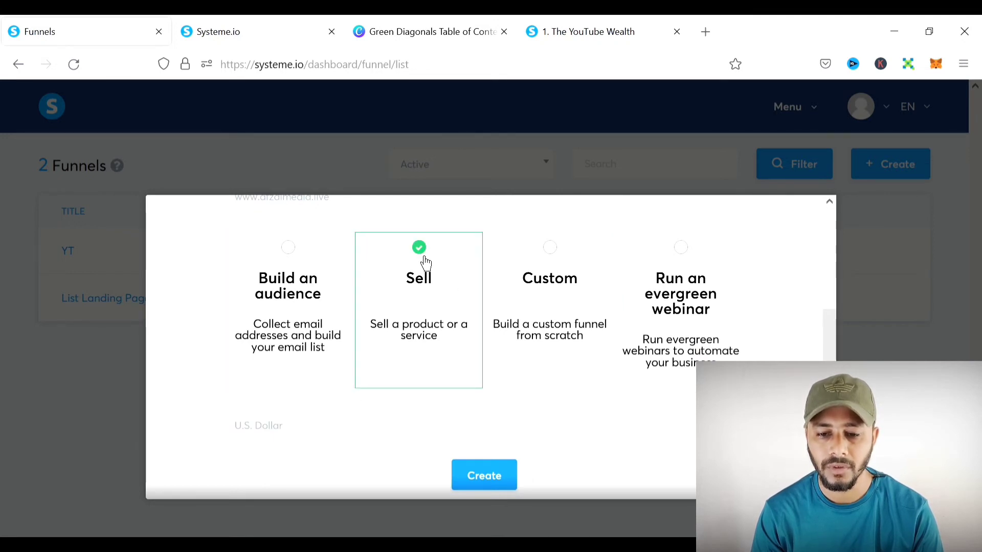
pyautogui.scroll(-1, 485, 308)
pyautogui.click(335, 409)
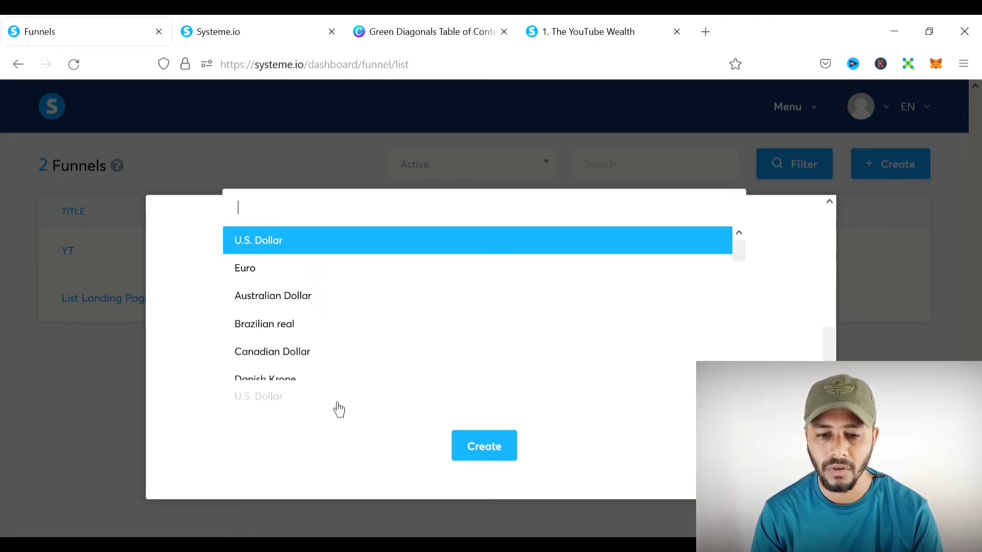
pyautogui.click(274, 253)
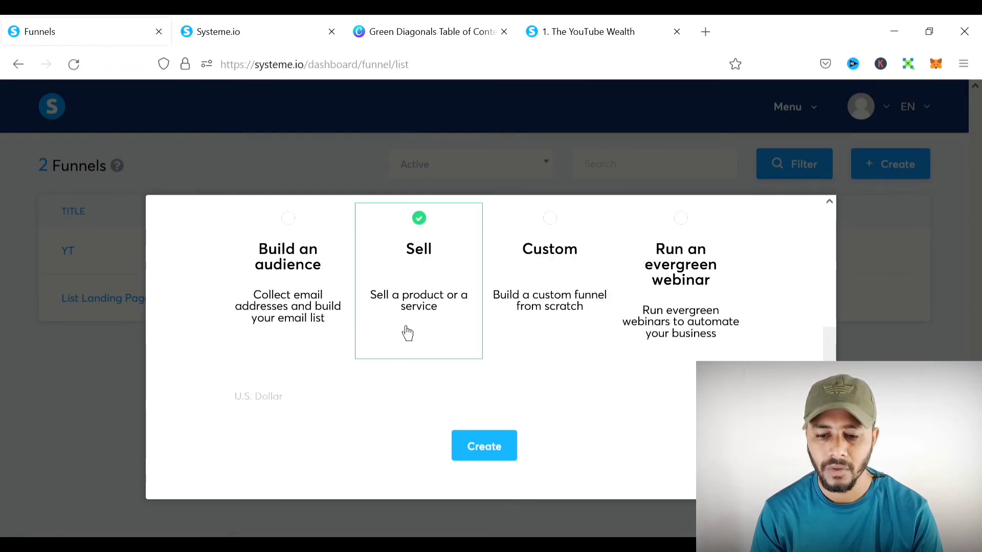
pyautogui.click(507, 452)
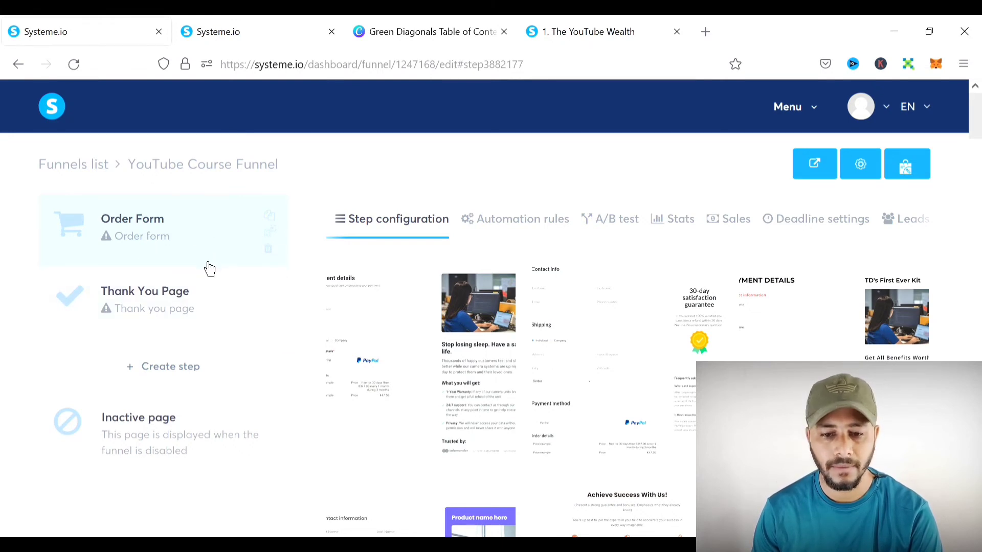
# - Add a new funnel step named 'YT Sales Page' of type Sales page
pyautogui.click(171, 367)
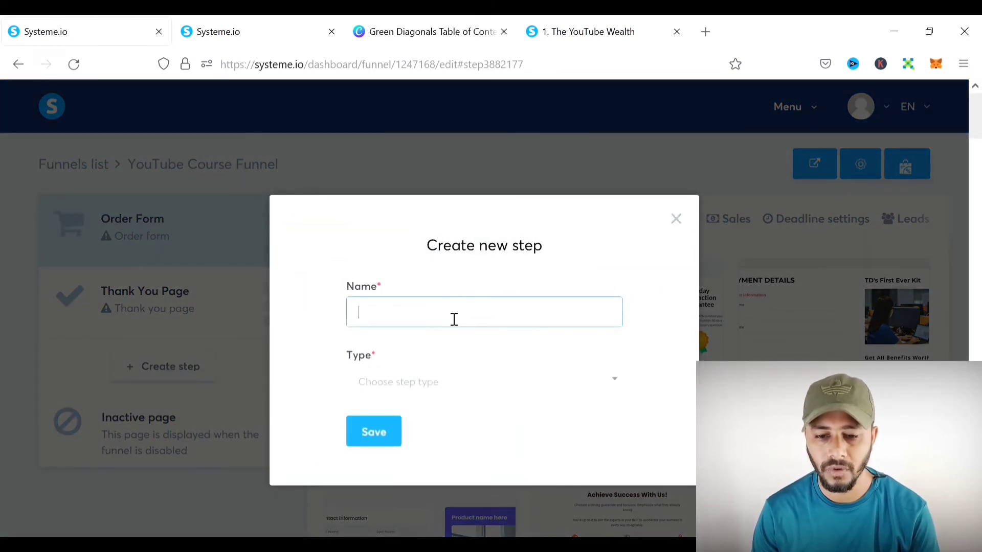
pyautogui.write('YT Sales Page')
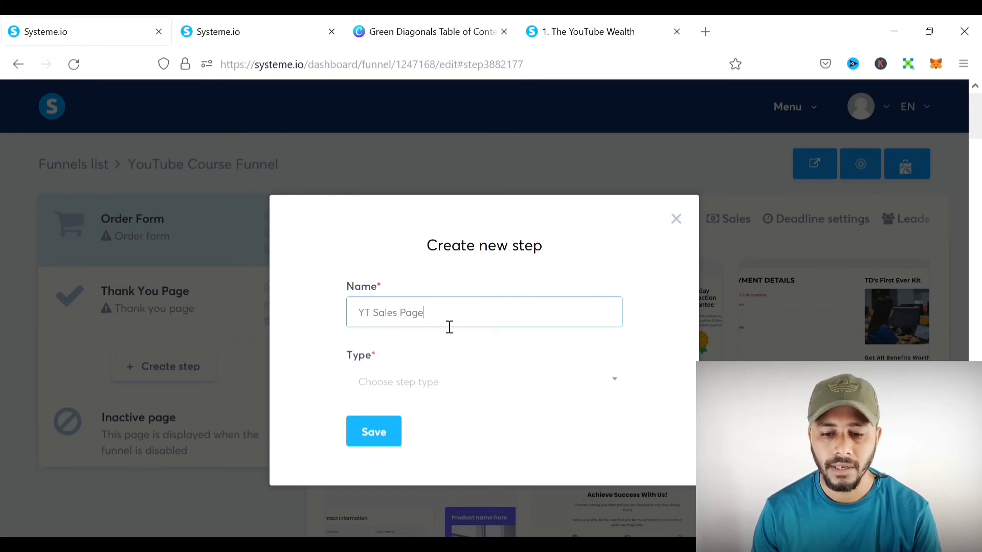
pyautogui.click(460, 395)
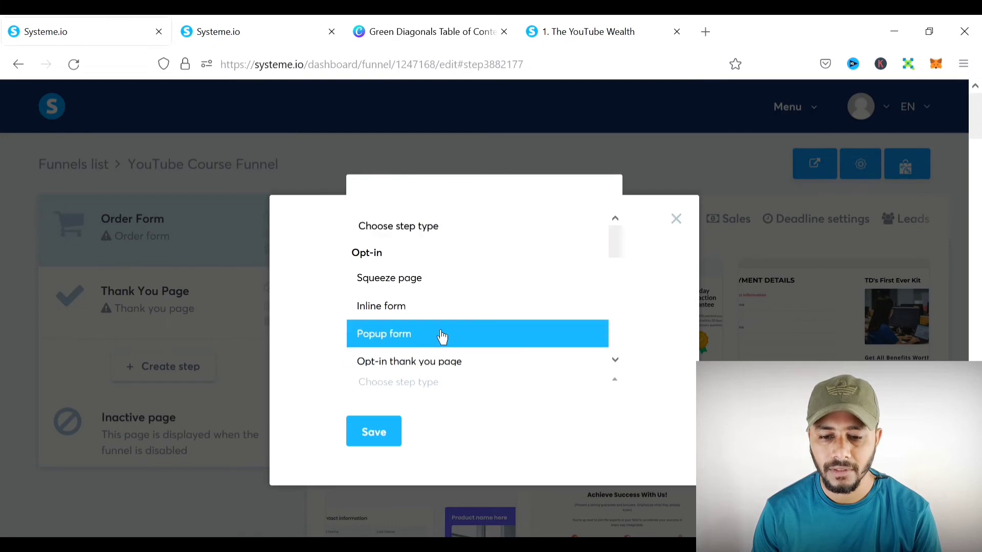
pyautogui.scroll(-3, 442, 333)
pyautogui.click(422, 249)
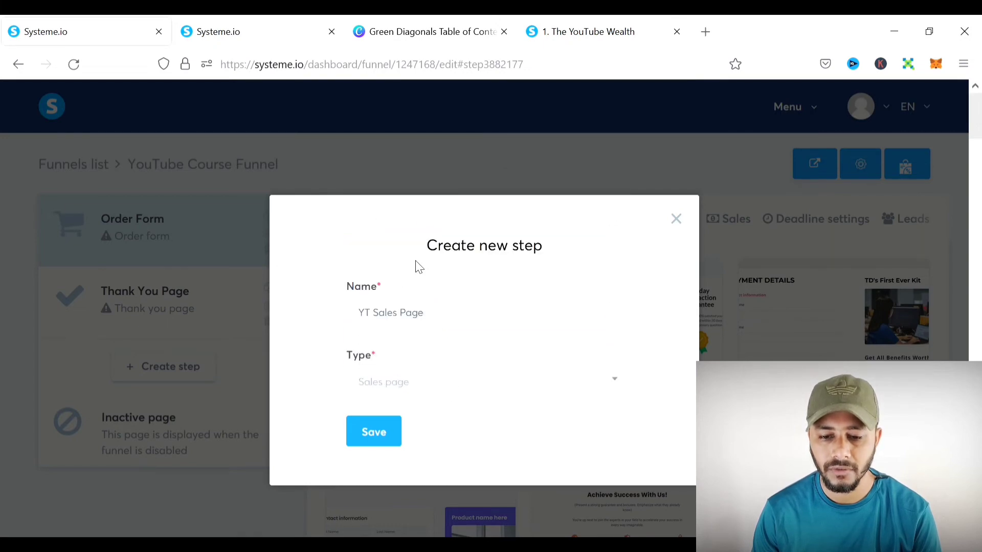
pyautogui.click(377, 434)
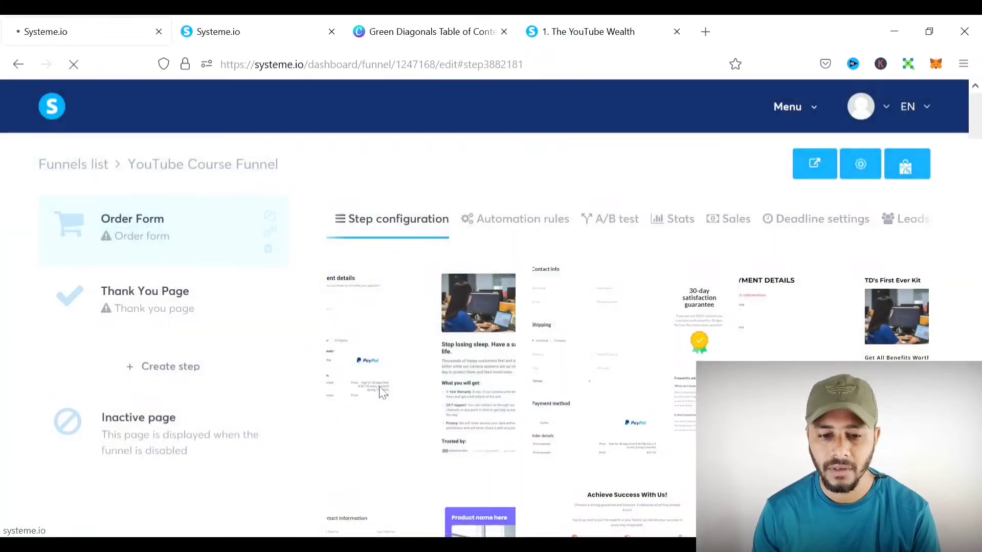
# - Move YT Sales Page above Order Form and apply the affiliate commissions sales template
pyautogui.moveTo(146, 383); pyautogui.dragTo(136, 252)
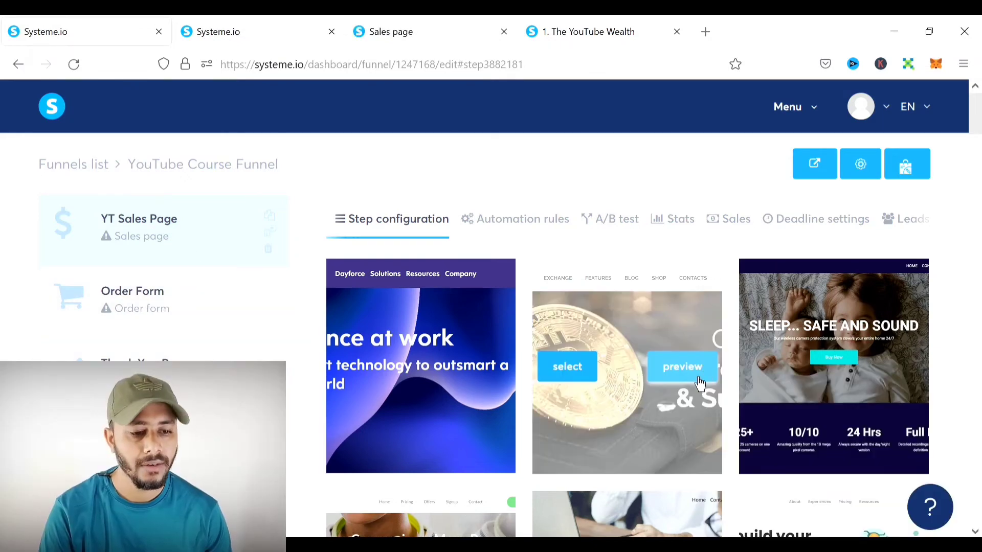
pyautogui.scroll(-10, 861, 306)
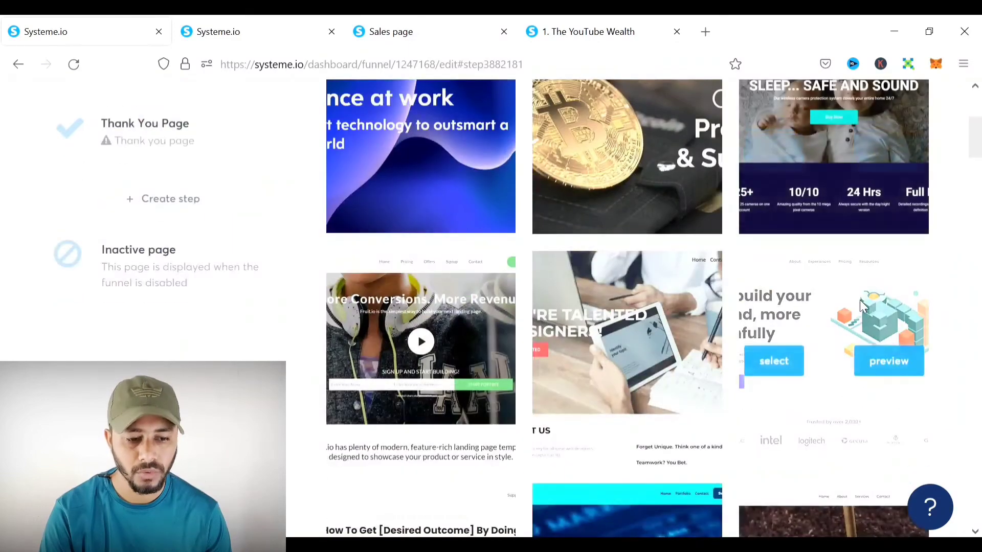
pyautogui.scroll(-5, 860, 305)
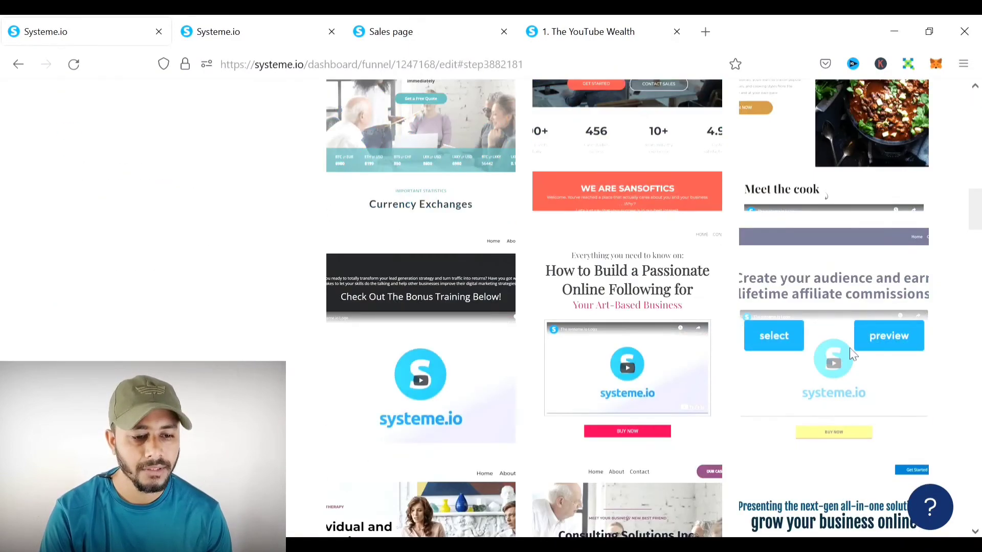
pyautogui.click(799, 338)
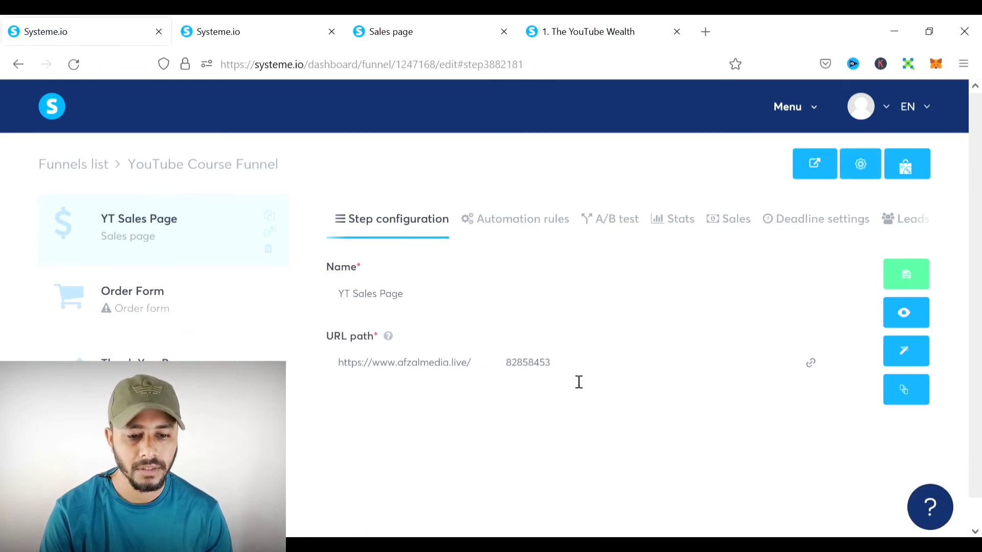
# - Change the sales page URL path to ytsalespage and open it in the page editor
pyautogui.moveTo(575, 364); pyautogui.dragTo(511, 373)
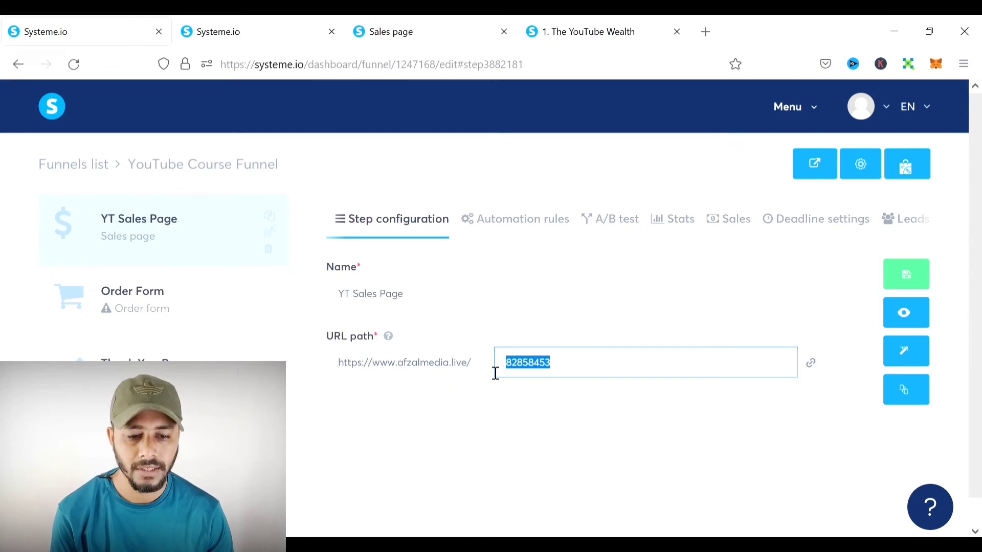
pyautogui.write('ytsal')
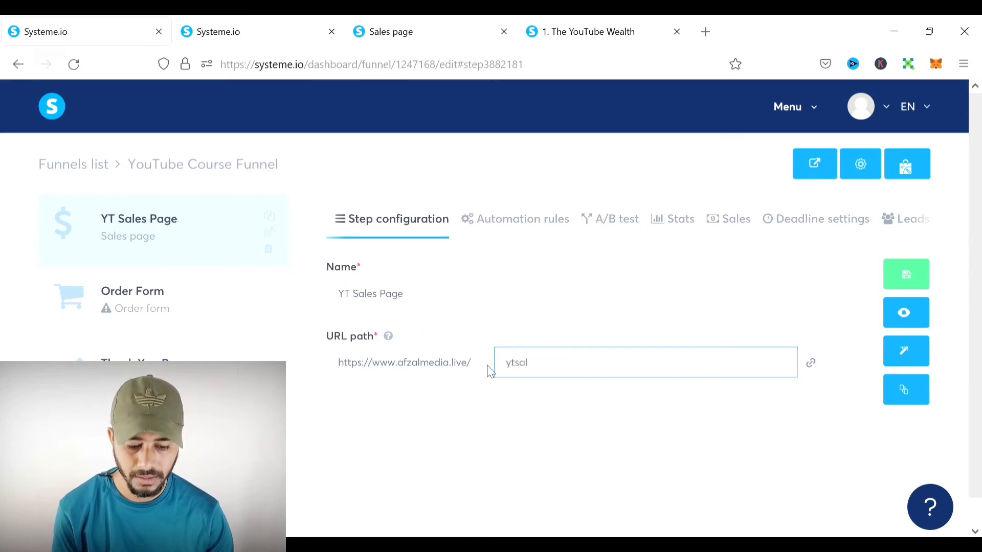
pyautogui.write('espage')
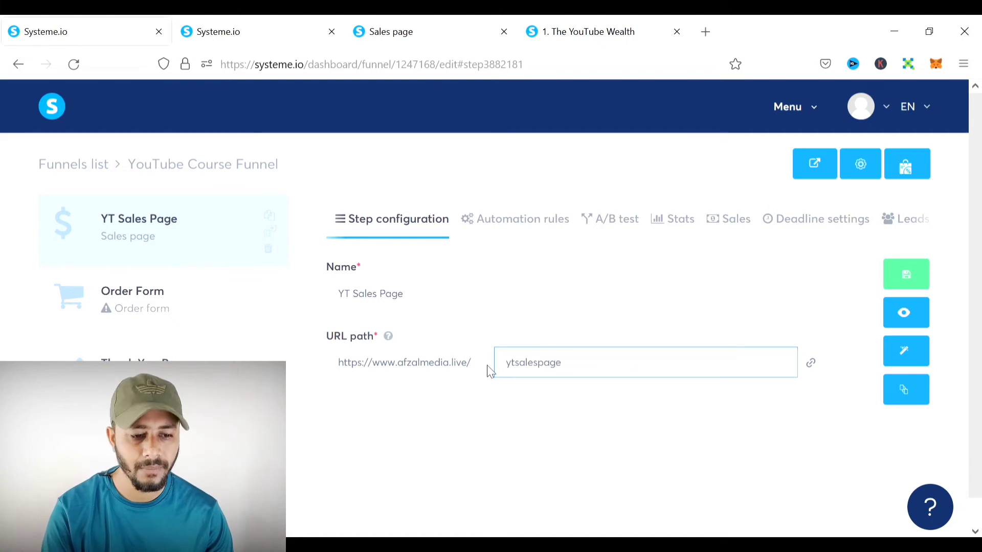
pyautogui.click(664, 407)
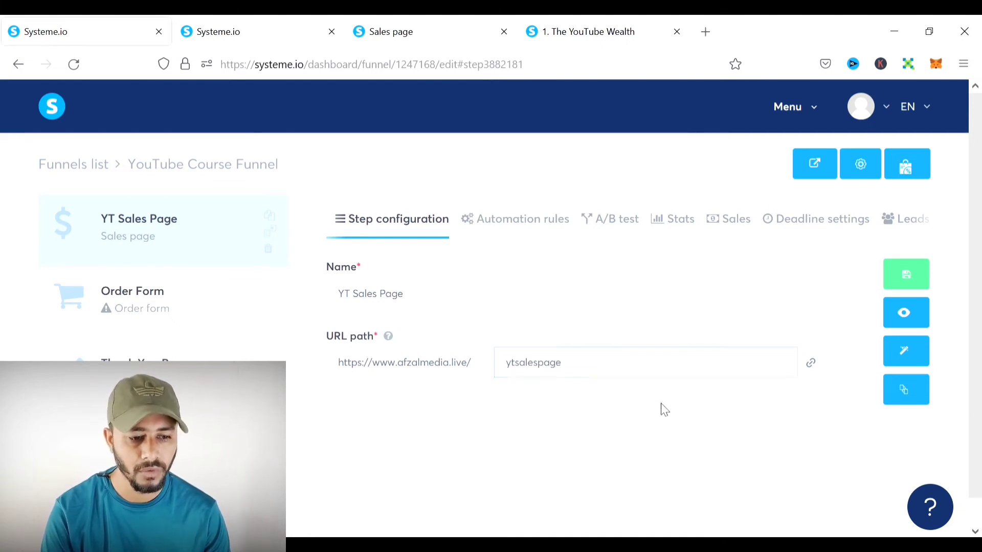
pyautogui.click(910, 367)
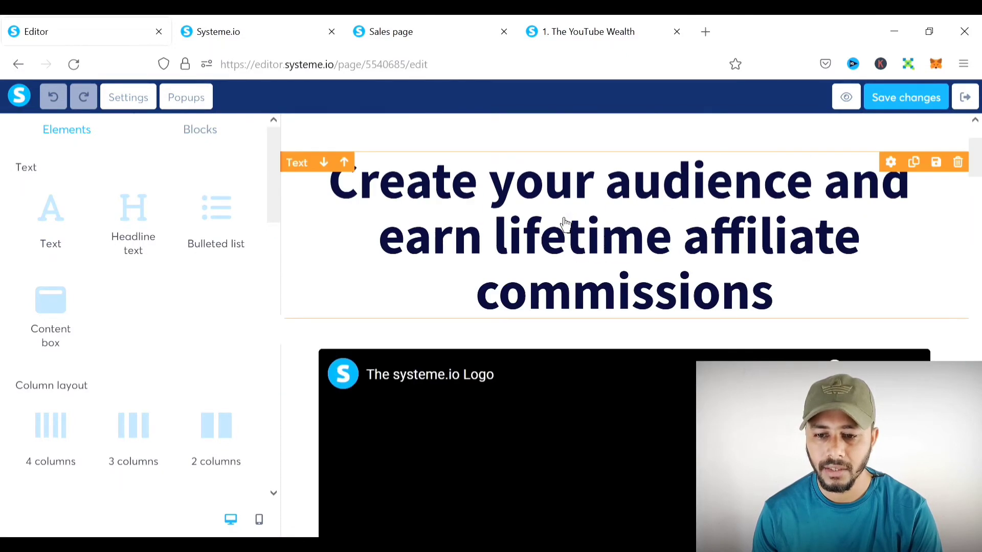
# - Select all the headline text, then leave text editing without changes
pyautogui.click(627, 245)
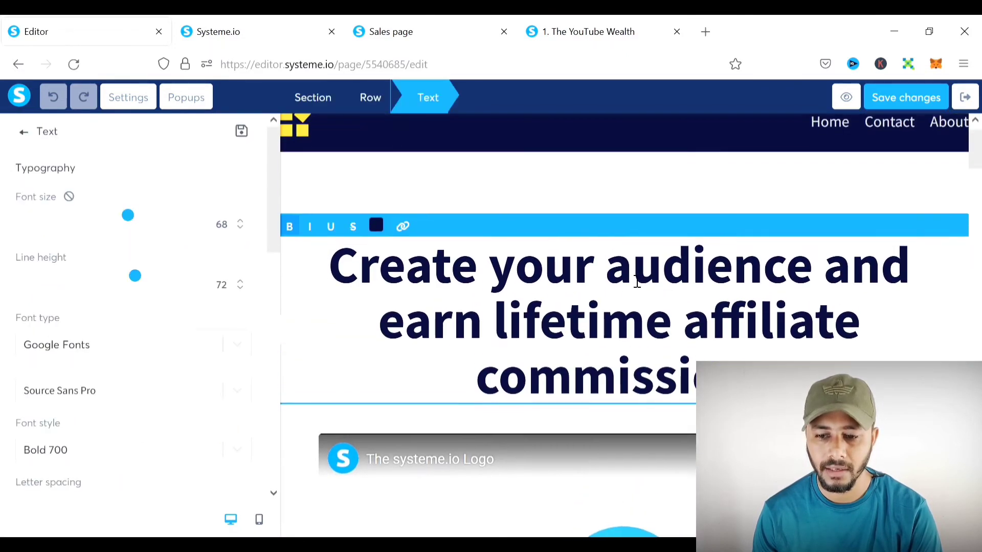
pyautogui.click(644, 351)
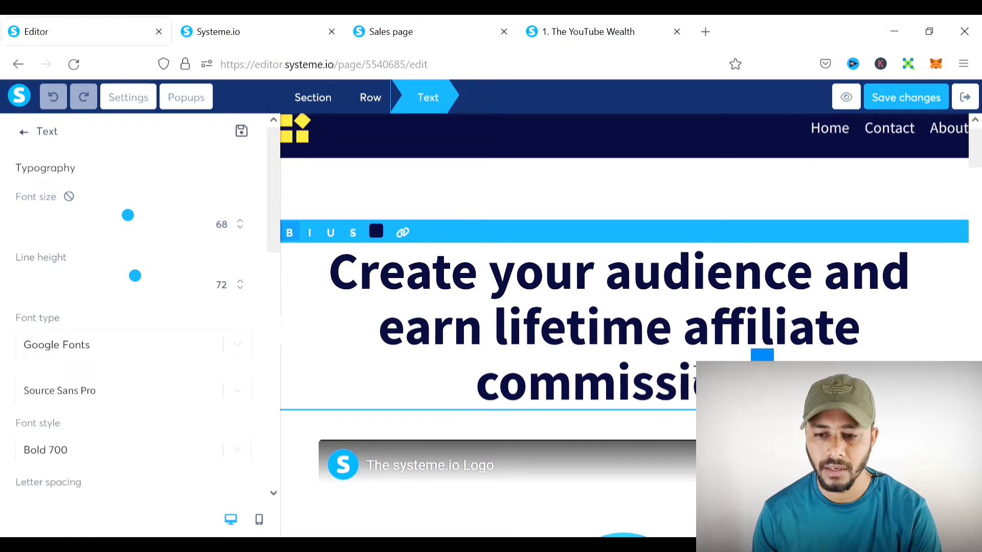
pyautogui.hotkey('ctrl', 'a')
pyautogui.click(687, 199)
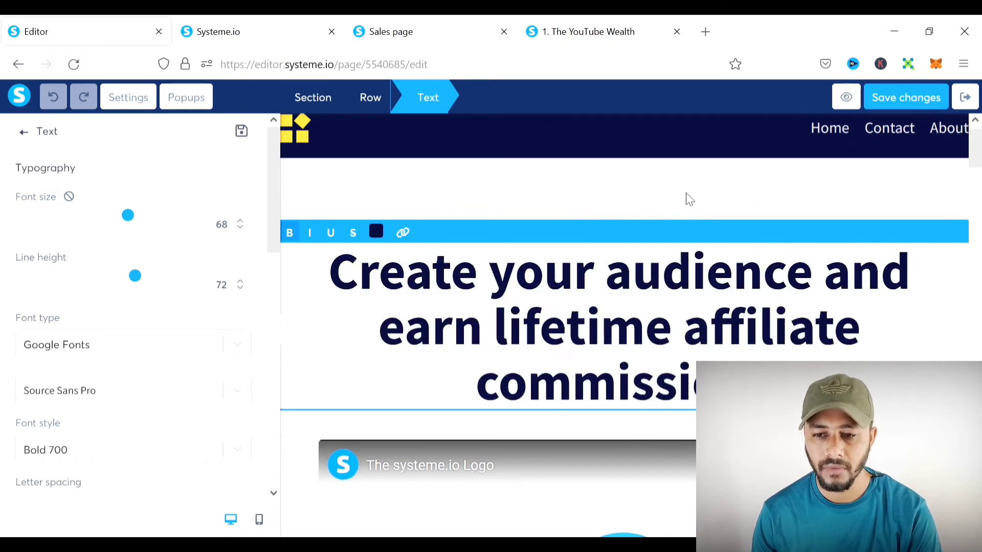
# - Delete the dark header section holding the logo and Home, Contact, About links
pyautogui.scroll(-5, 57, 258)
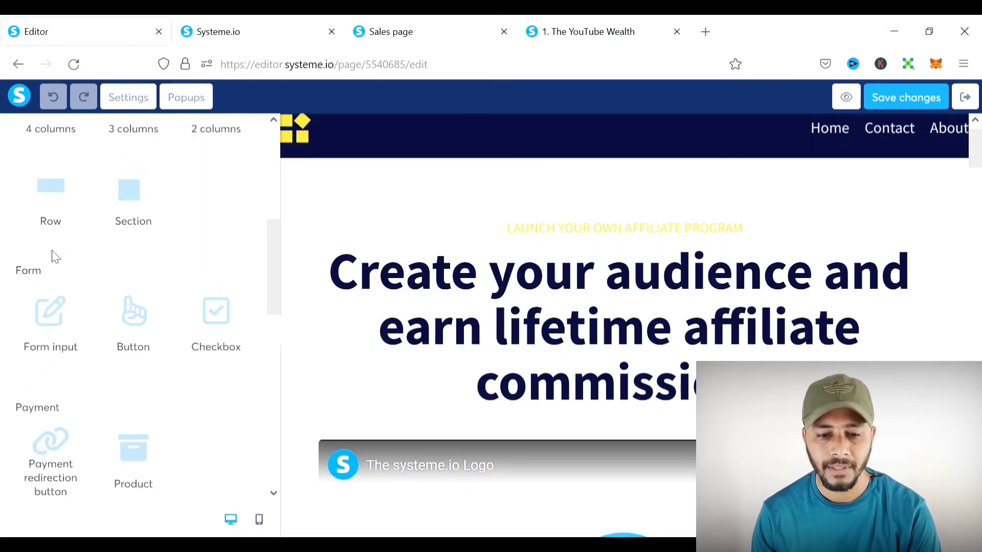
pyautogui.scroll(-2, 122, 302)
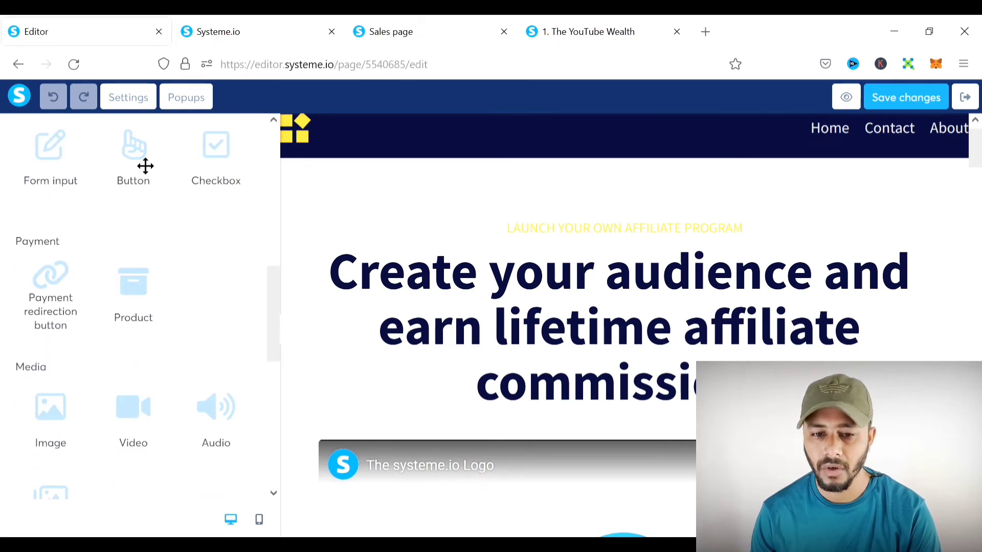
pyautogui.moveTo(167, 170); pyautogui.dragTo(160, 170)
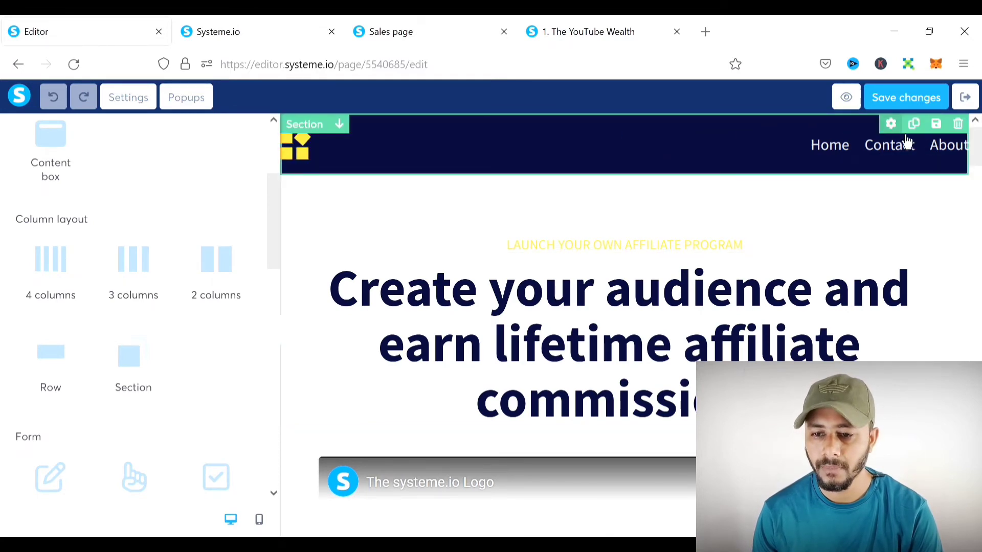
pyautogui.click(957, 124)
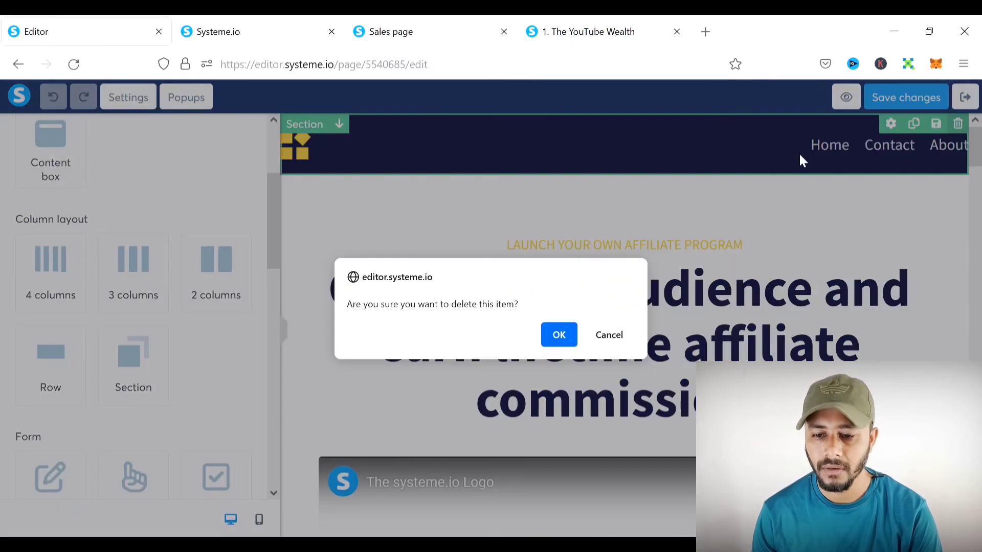
pyautogui.click(559, 346)
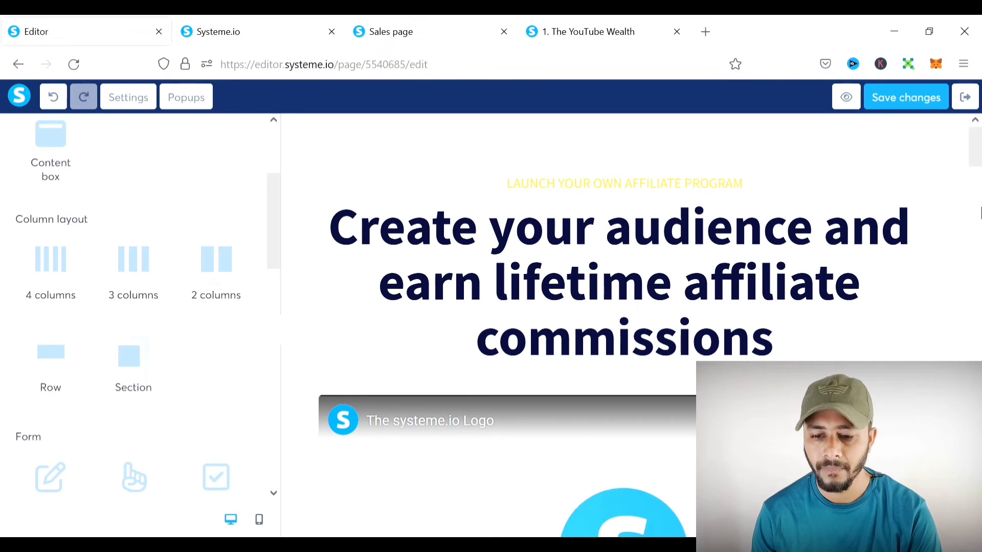
pyautogui.scroll(-4, 675, 243)
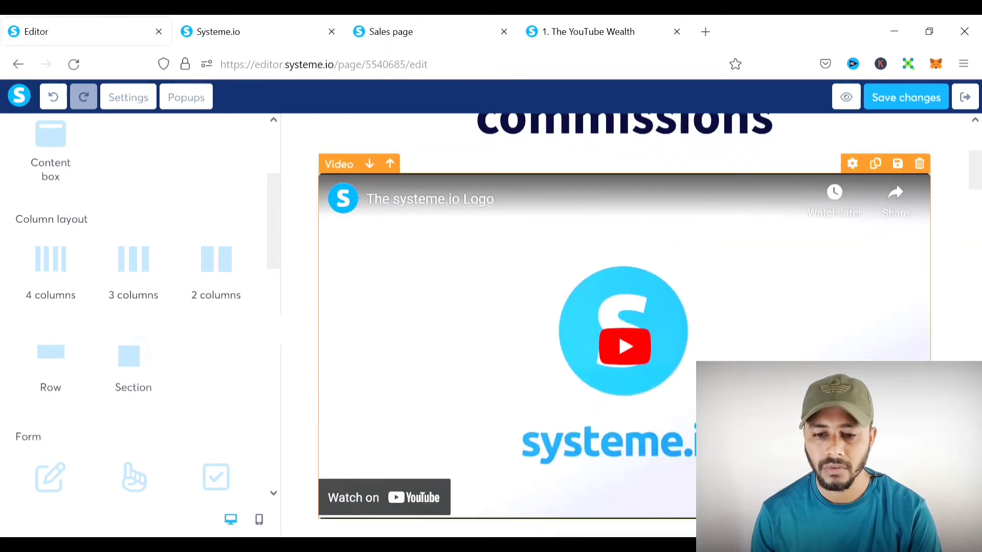
pyautogui.click(522, 265)
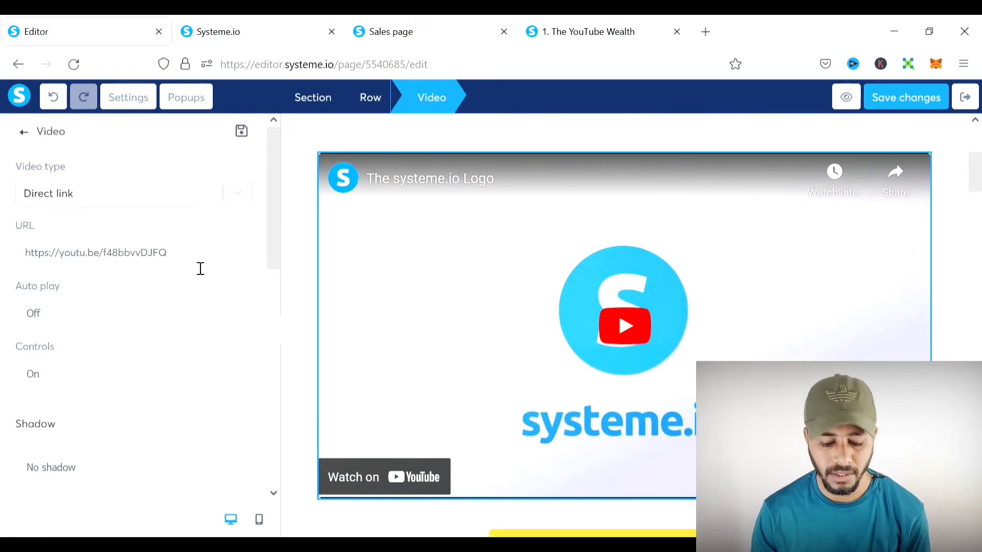
pyautogui.moveTo(200, 268); pyautogui.dragTo(9, 273)
pyautogui.hotkey('ctrl', 'c')
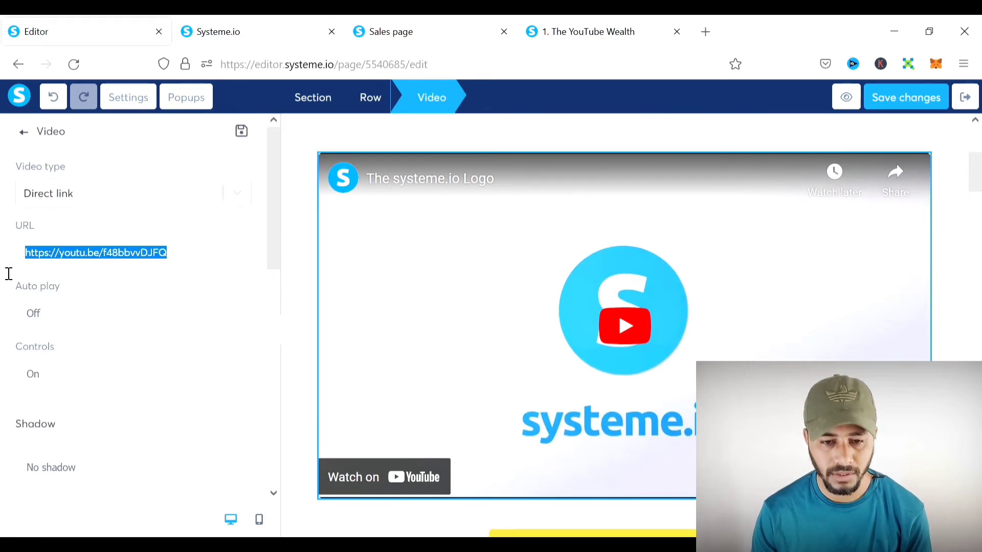
pyautogui.click(244, 191)
pyautogui.click(62, 240)
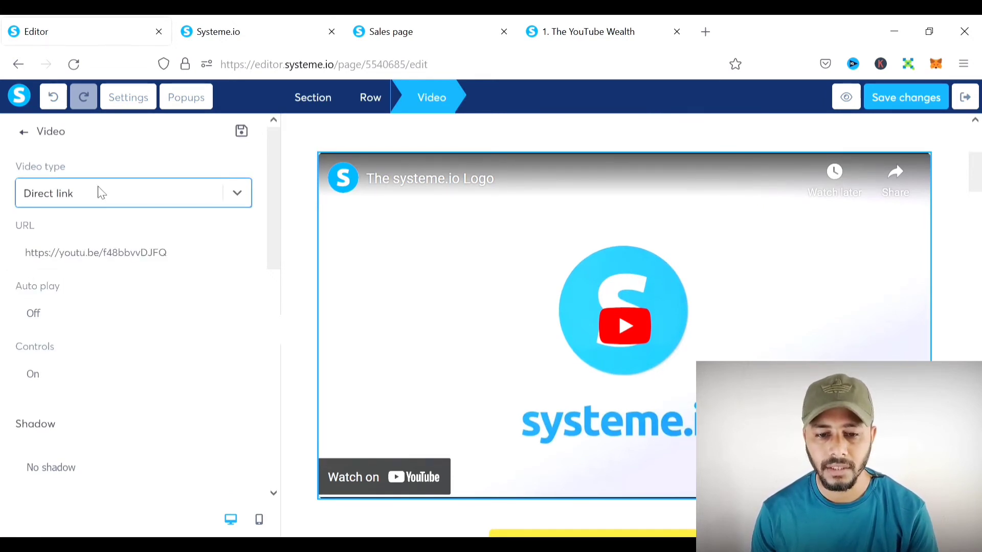
pyautogui.click(230, 204)
pyautogui.click(147, 258)
pyautogui.click(231, 194)
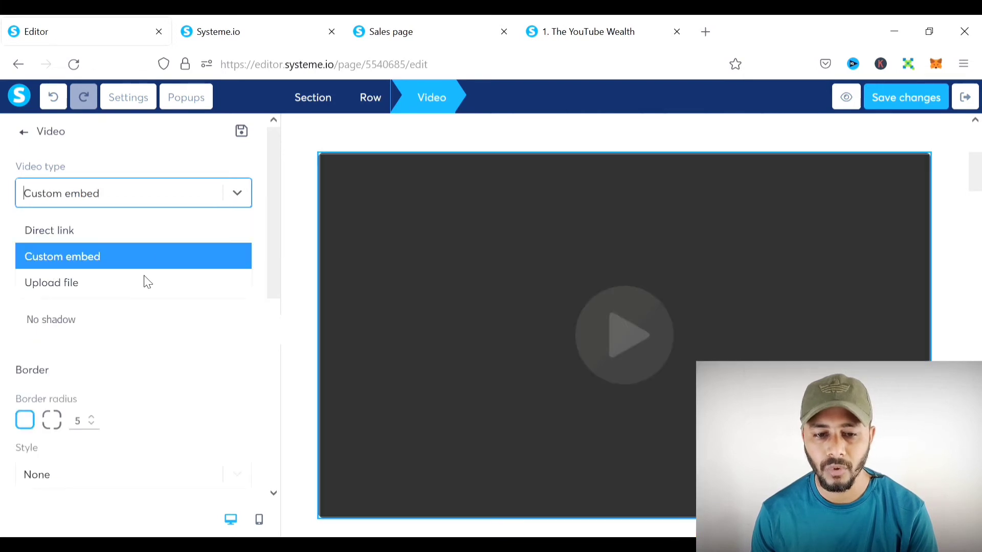
pyautogui.click(138, 284)
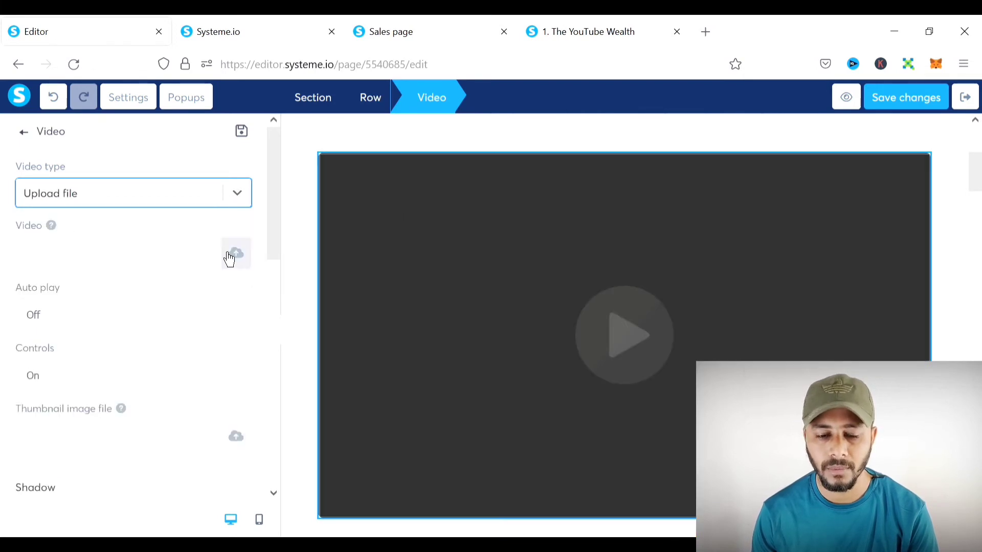
pyautogui.click(234, 195)
pyautogui.click(184, 235)
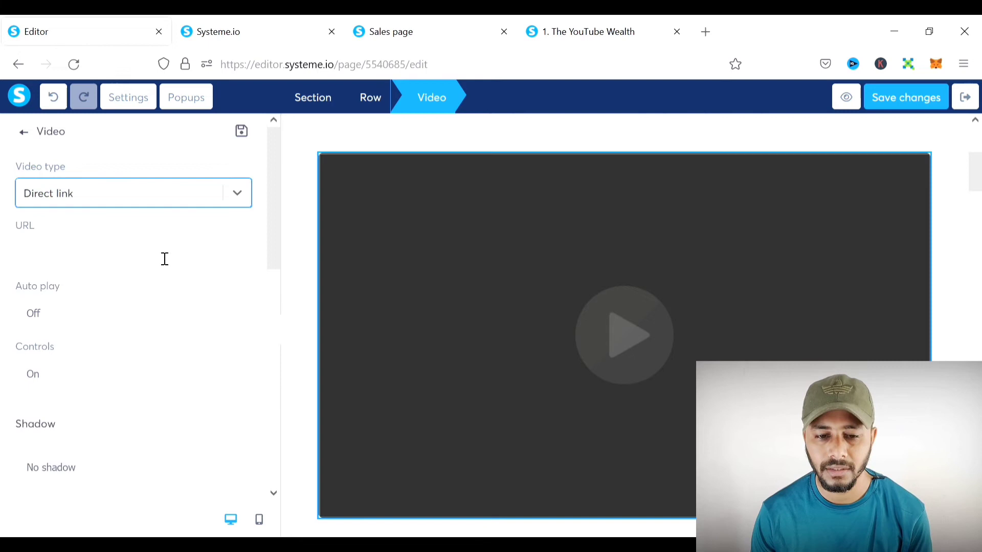
pyautogui.click(123, 265)
pyautogui.hotkey('ctrl', 'v')
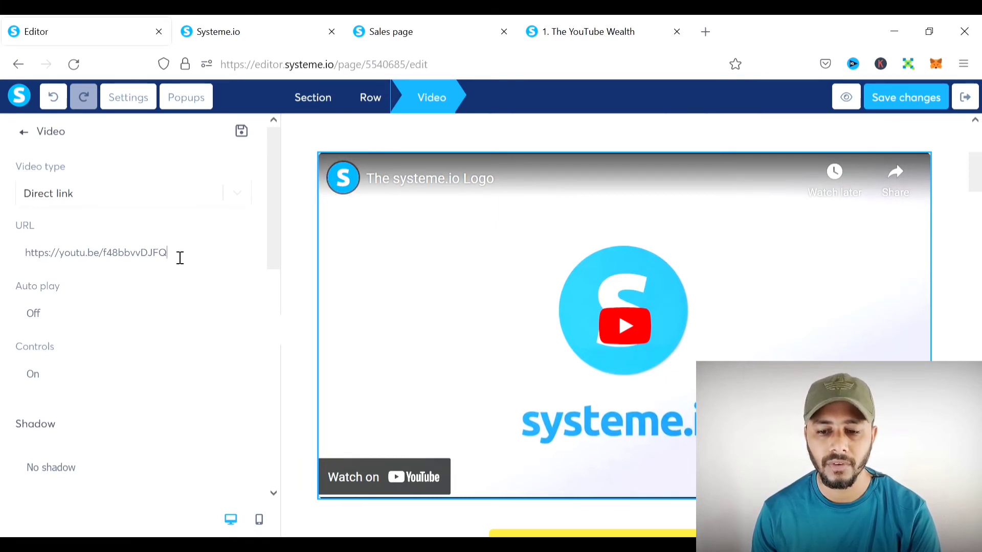
pyautogui.moveTo(219, 256); pyautogui.dragTo(8, 264)
pyautogui.click(942, 252)
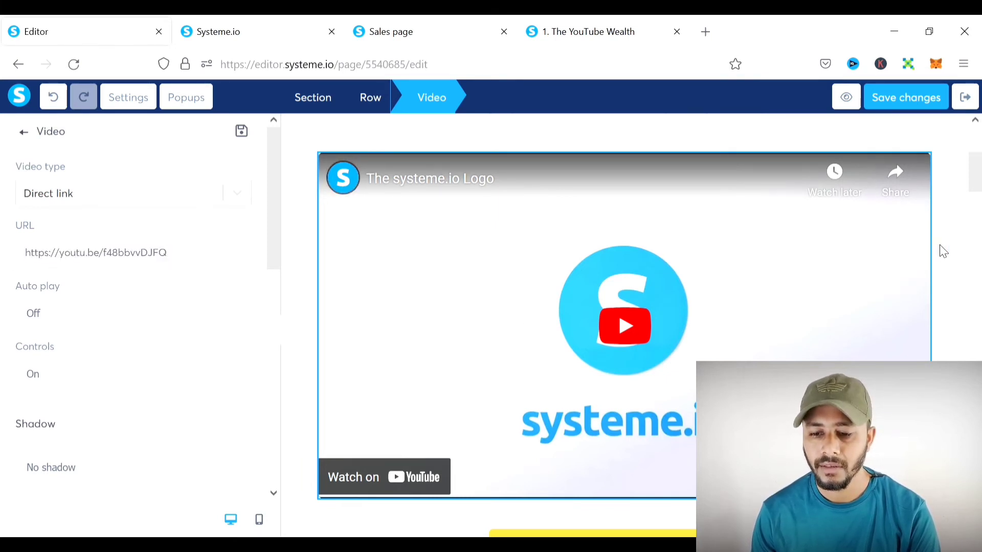
pyautogui.scroll(-5, 593, 368)
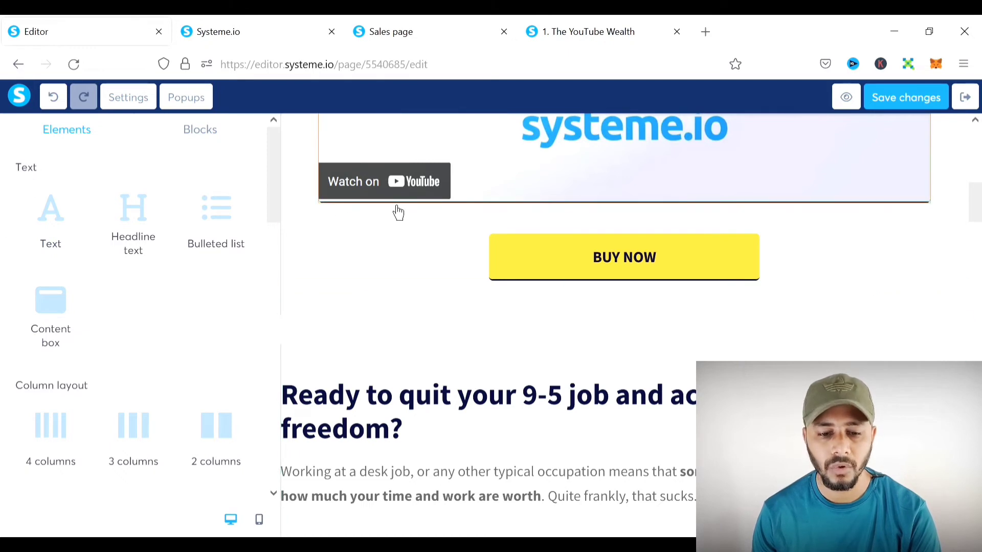
# - Review the sales page, leaving the first customer story video's source as direct link
pyautogui.scroll(-5, 139, 334)
pyautogui.scroll(5, 141, 335)
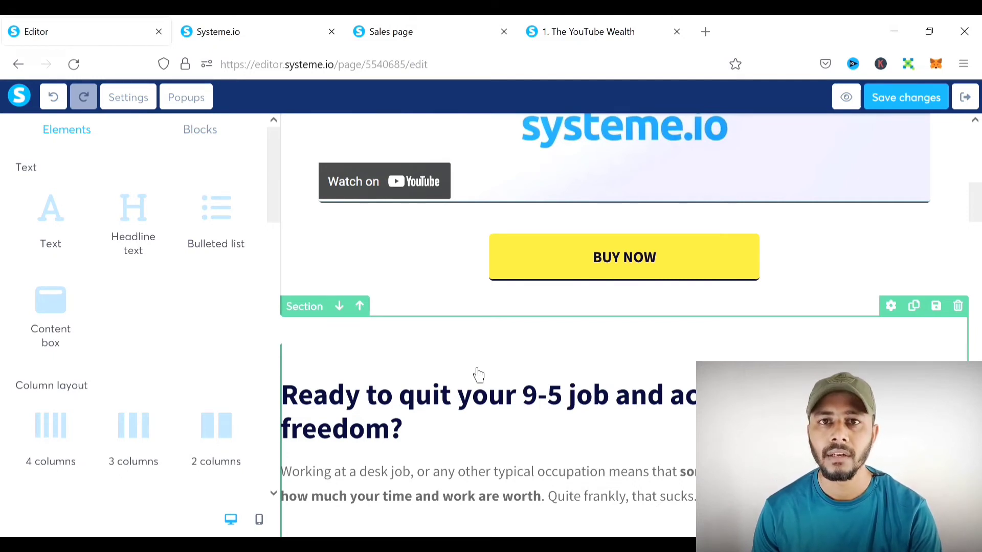
pyautogui.scroll(-3, 576, 351)
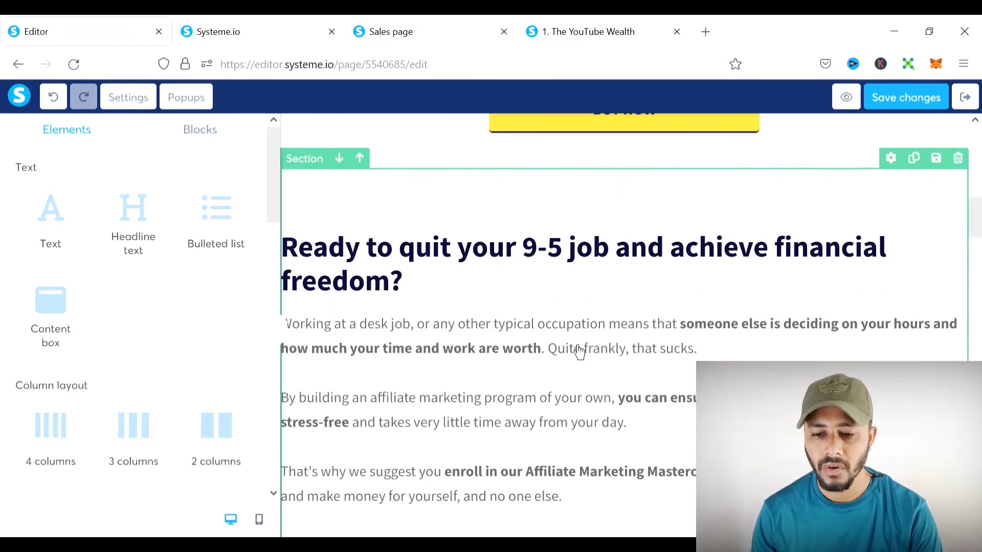
pyautogui.scroll(-5, 467, 317)
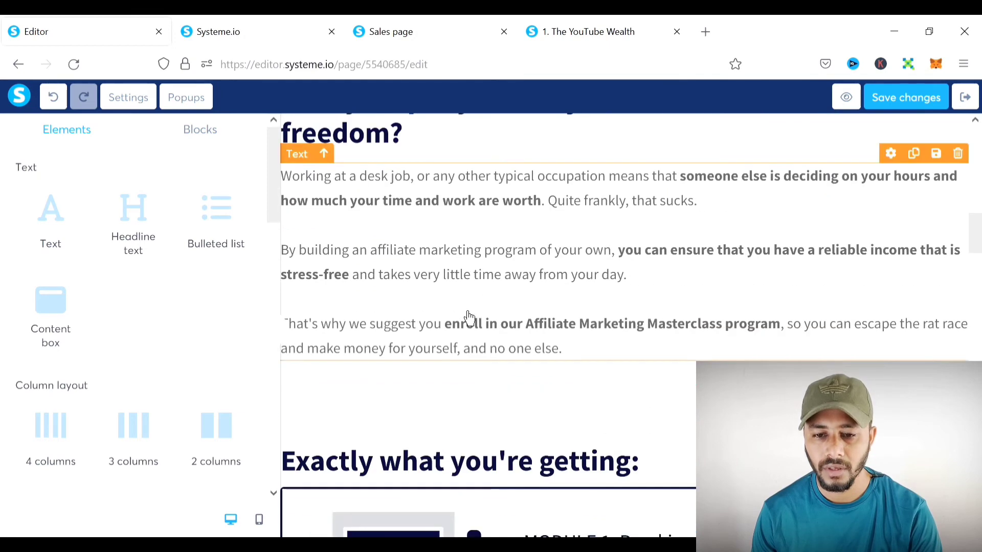
pyautogui.scroll(4, 467, 317)
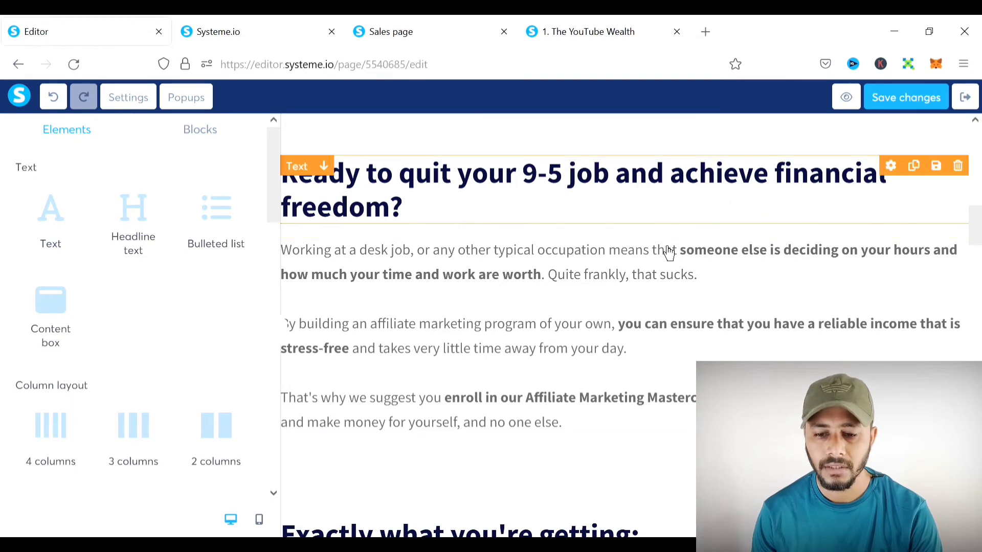
pyautogui.scroll(-7, 583, 311)
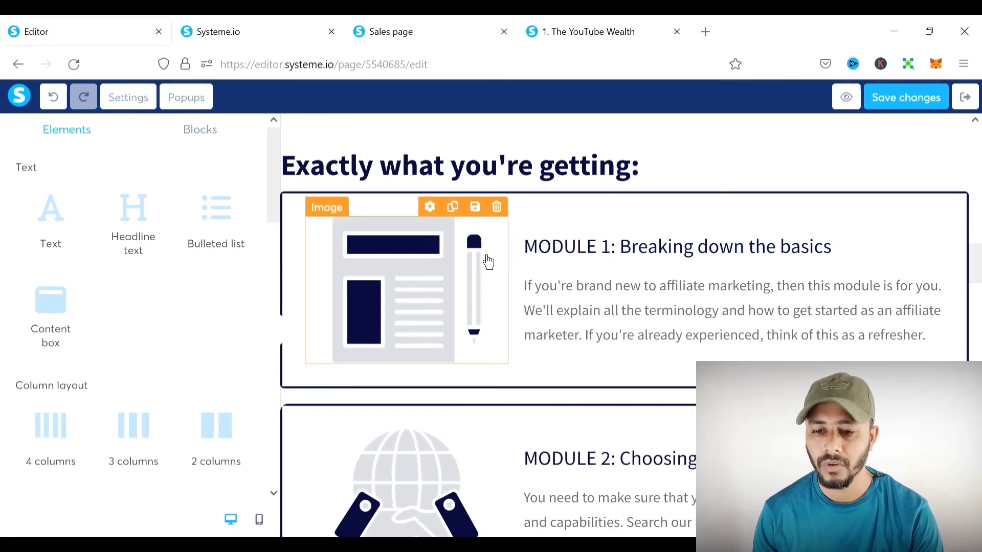
pyautogui.scroll(-10, 668, 266)
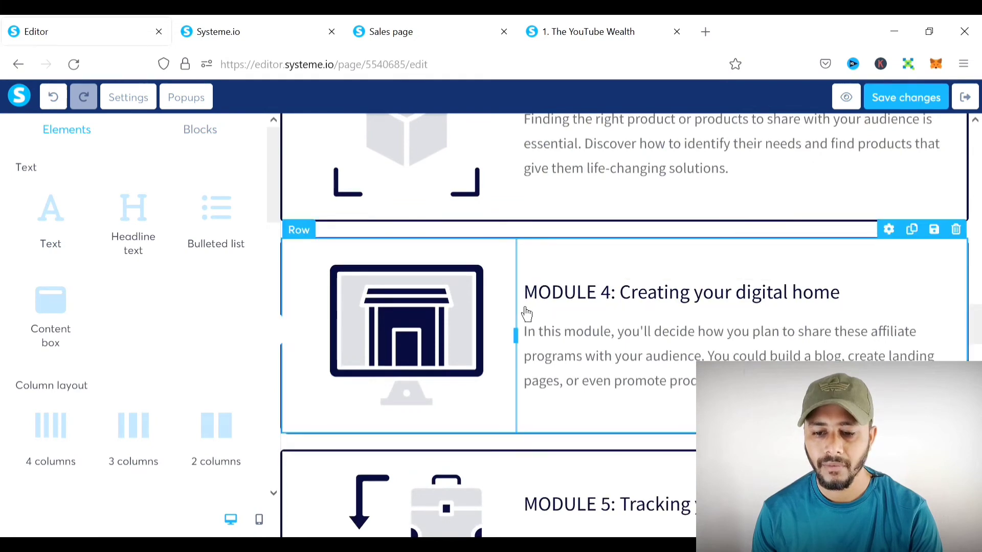
pyautogui.scroll(-7, 610, 309)
pyautogui.scroll(-7, 547, 434)
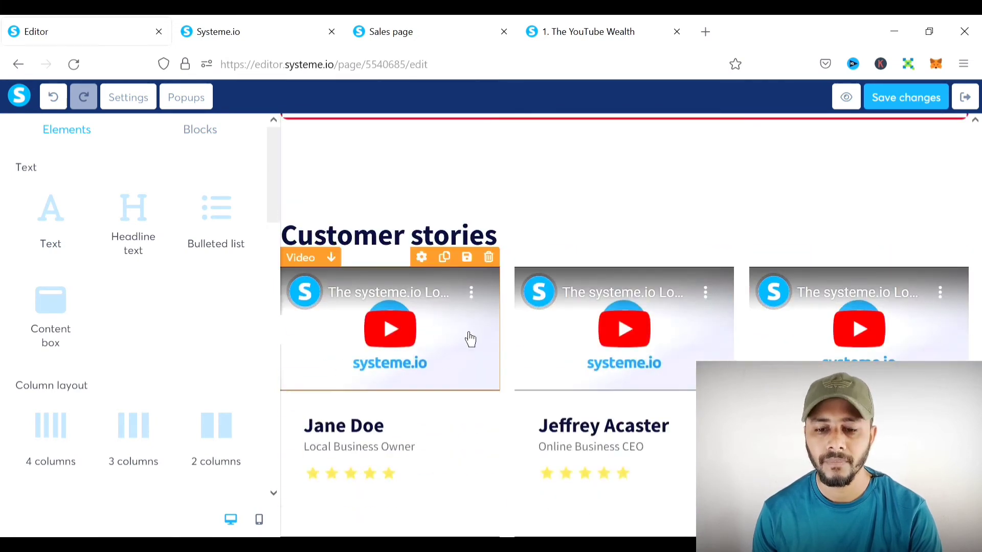
pyautogui.scroll(-5, 494, 399)
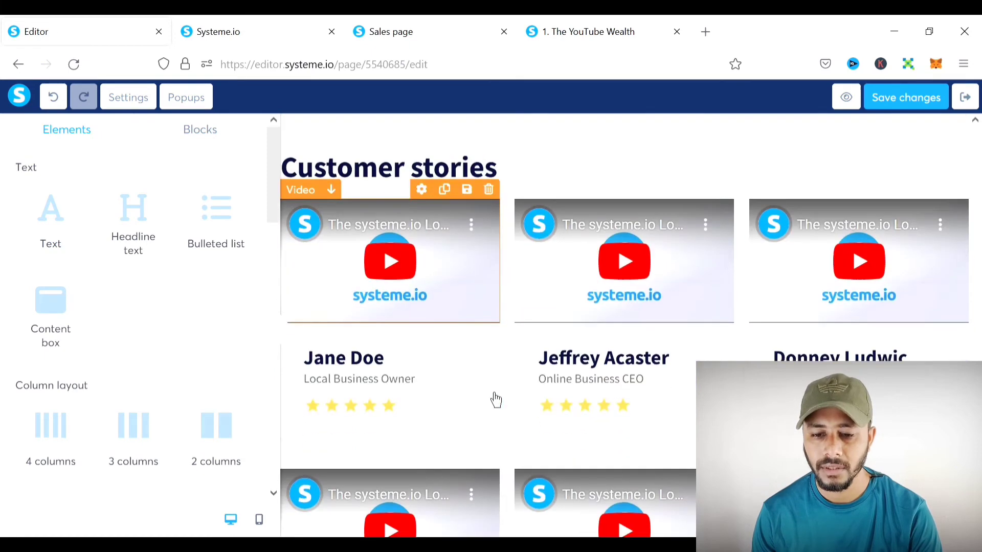
pyautogui.scroll(1, 613, 347)
pyautogui.scroll(4, 742, 289)
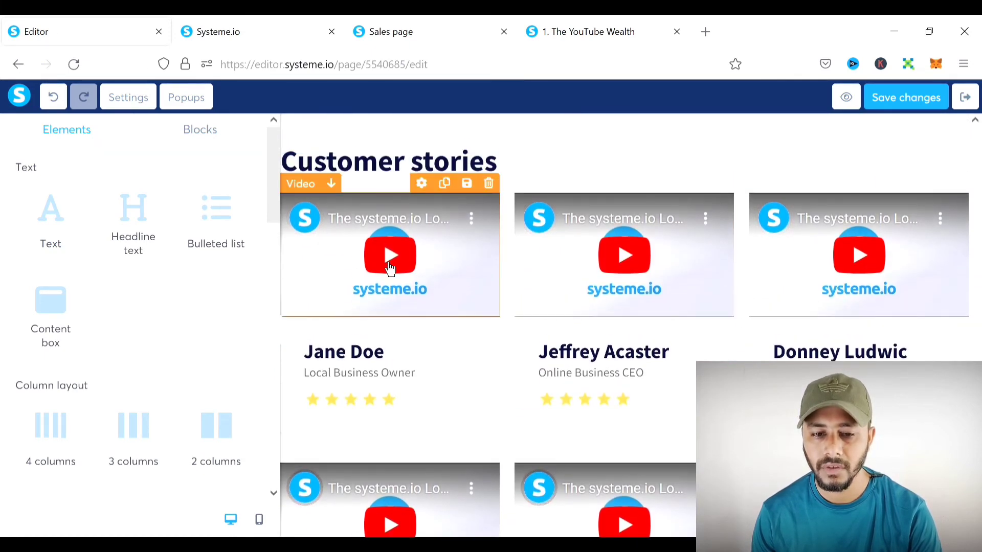
pyautogui.click(389, 268)
pyautogui.click(58, 198)
pyautogui.click(57, 198)
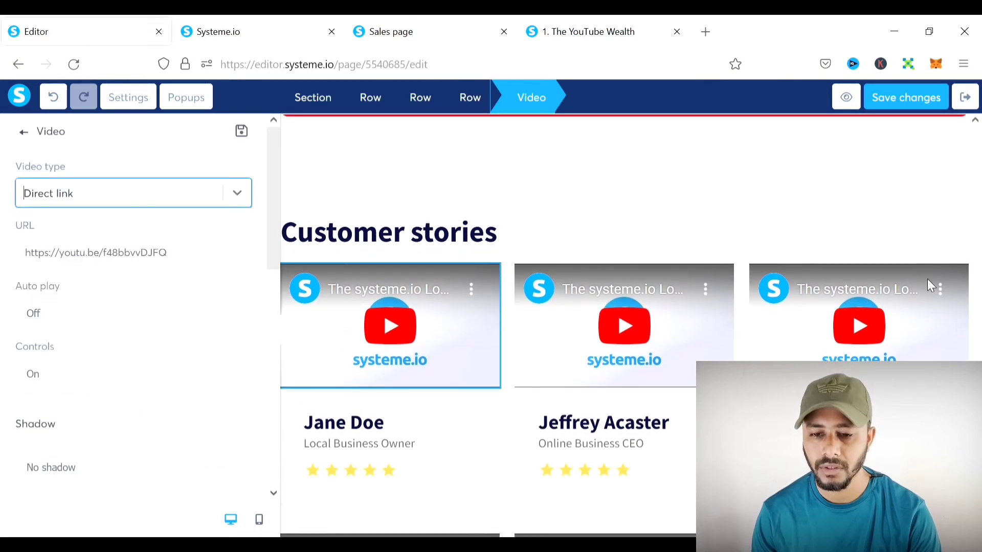
# - Check the BUY NOW button block, then save the sales page edits
pyautogui.scroll(-5, 869, 256)
pyautogui.scroll(-10, 867, 310)
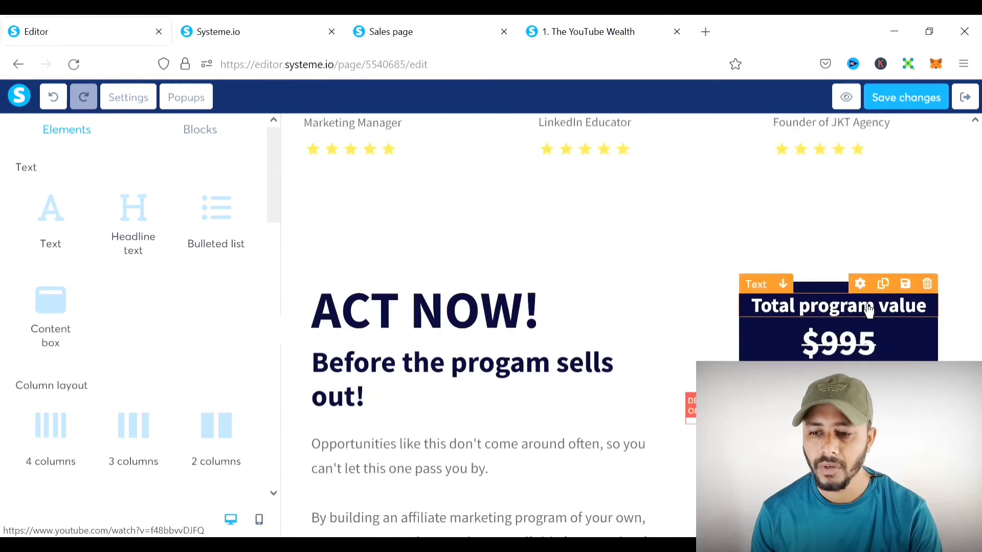
pyautogui.scroll(3, 869, 307)
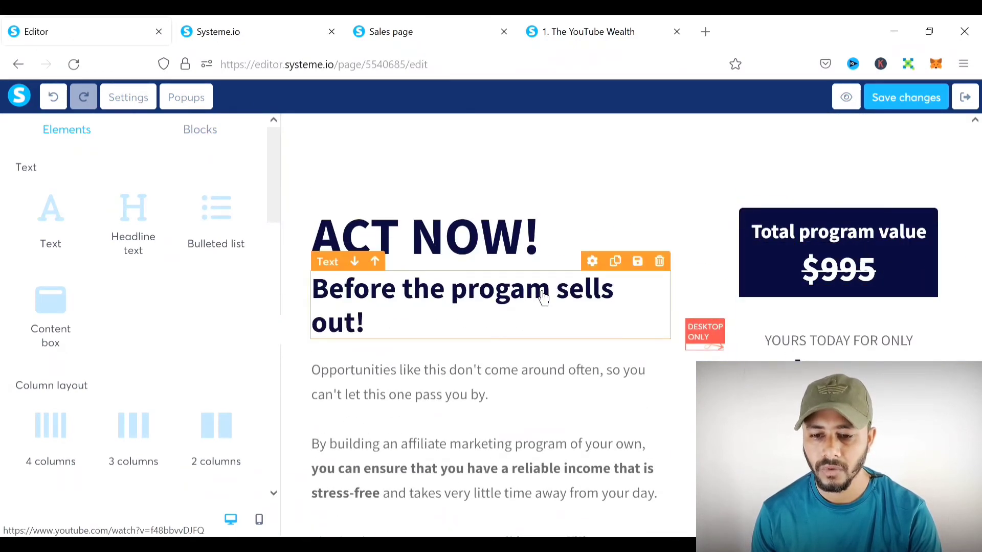
pyautogui.scroll(-5, 624, 291)
pyautogui.scroll(5, 625, 292)
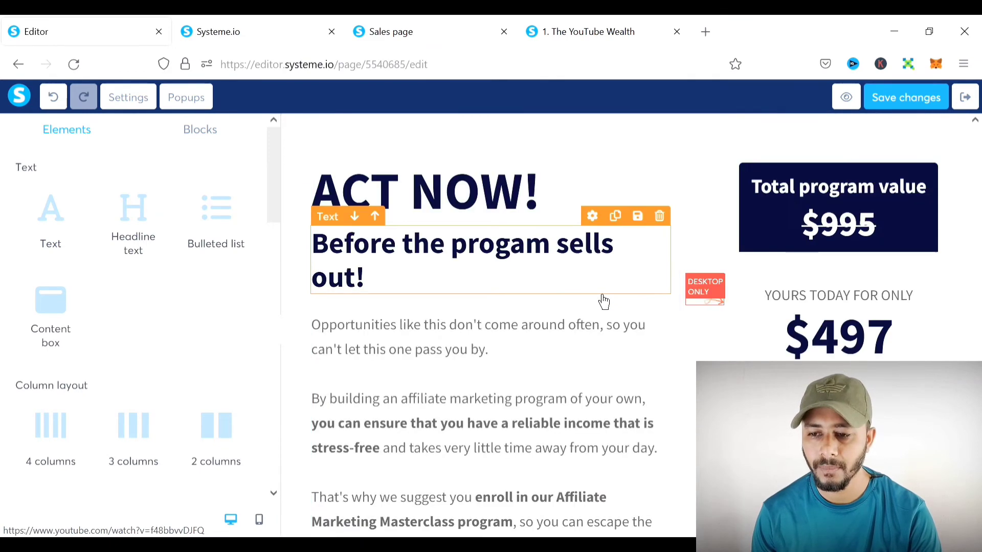
pyautogui.scroll(-5, 758, 241)
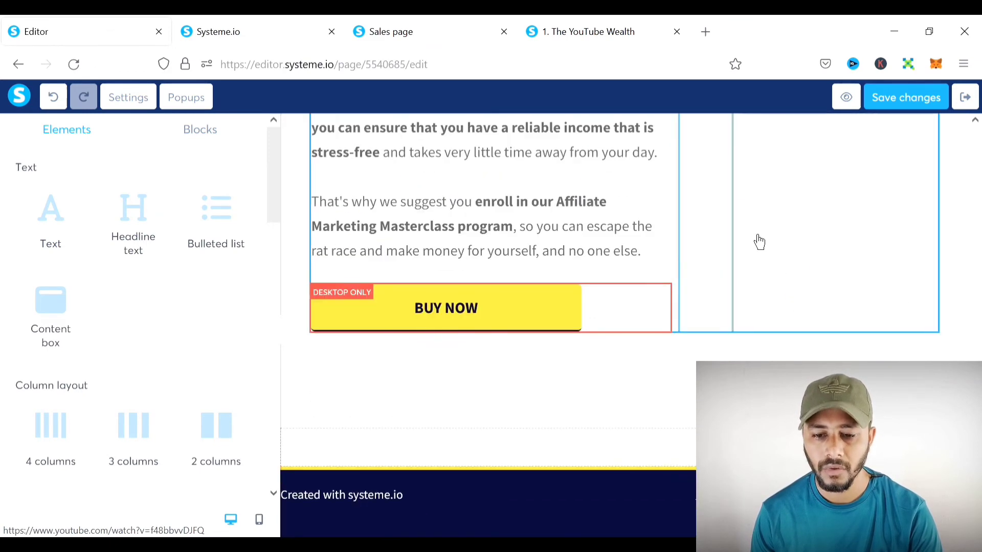
pyautogui.click(475, 307)
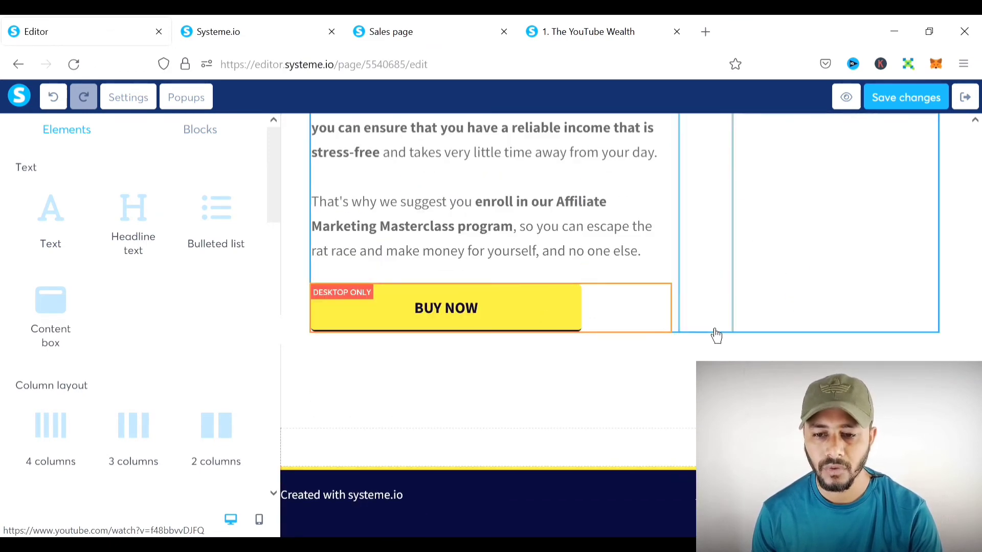
pyautogui.scroll(15, 714, 333)
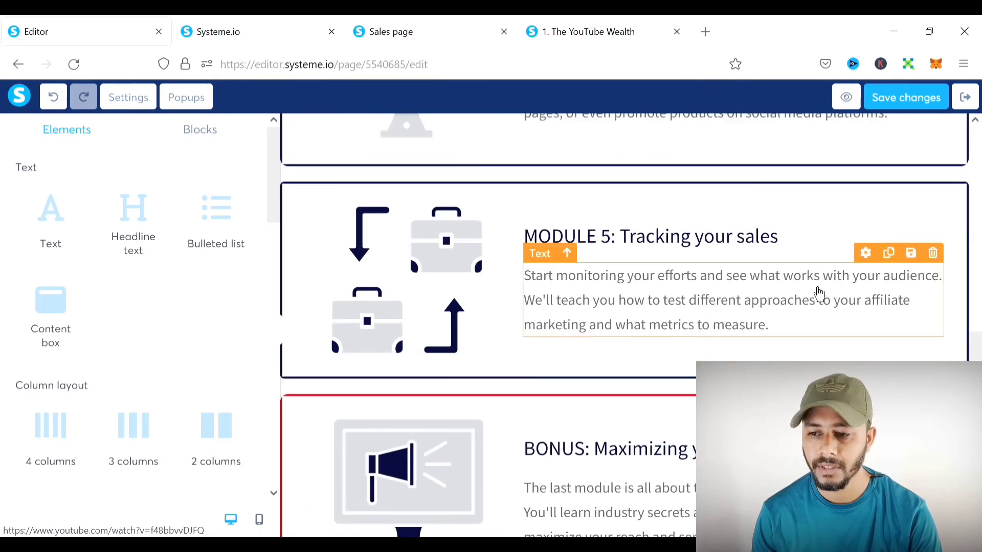
pyautogui.scroll(15, 817, 291)
pyautogui.scroll(10, 818, 289)
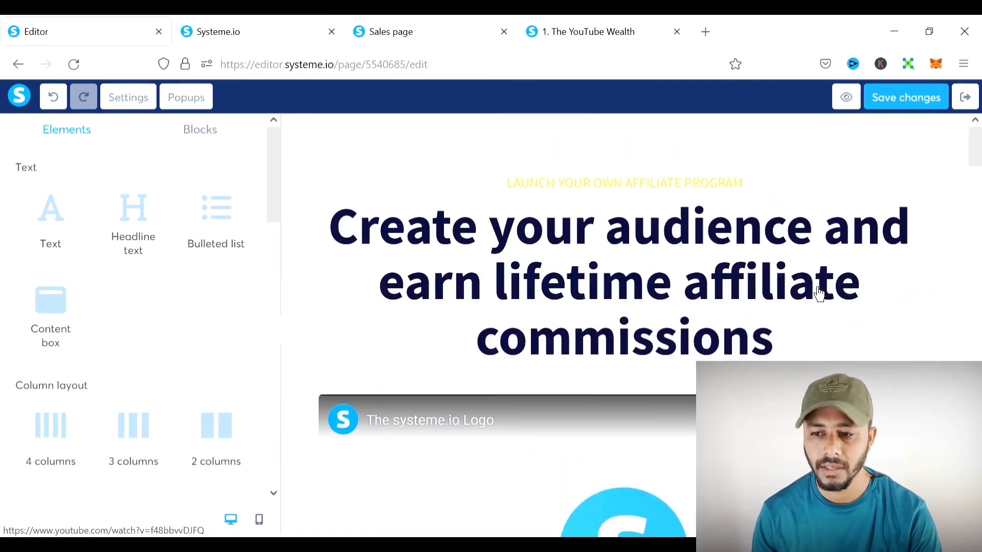
pyautogui.click(928, 107)
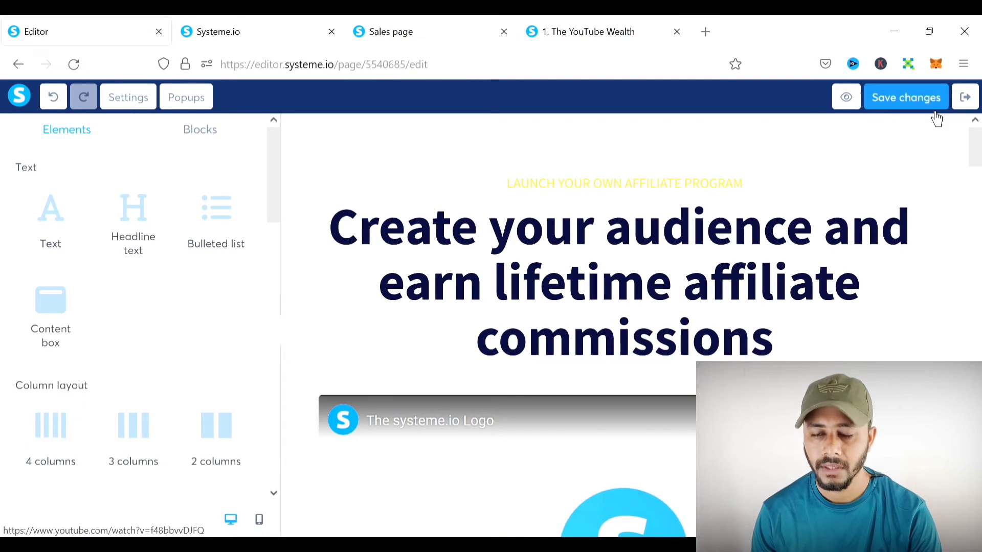
# - Exit the editor and apply the first order form template to the Order Form step
pyautogui.click(965, 97)
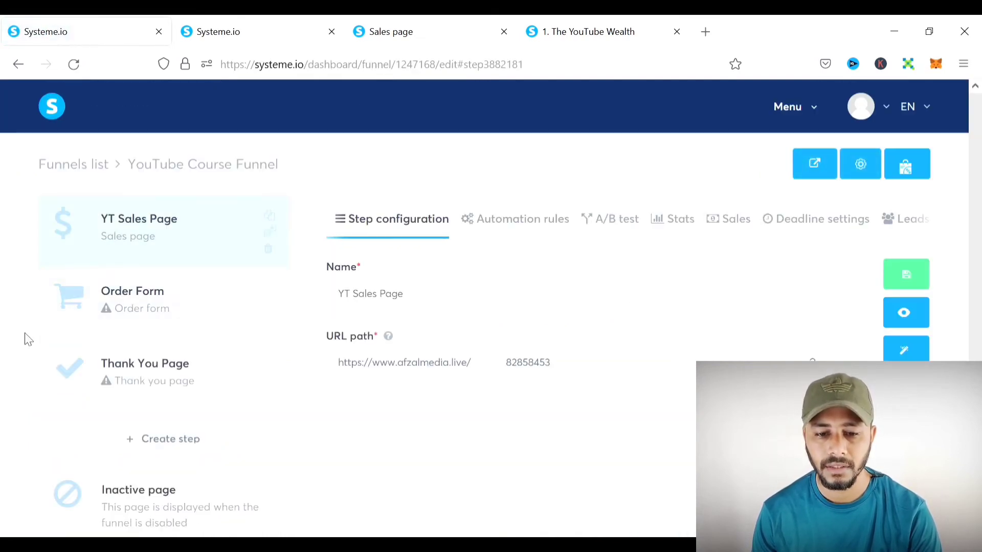
pyautogui.click(187, 303)
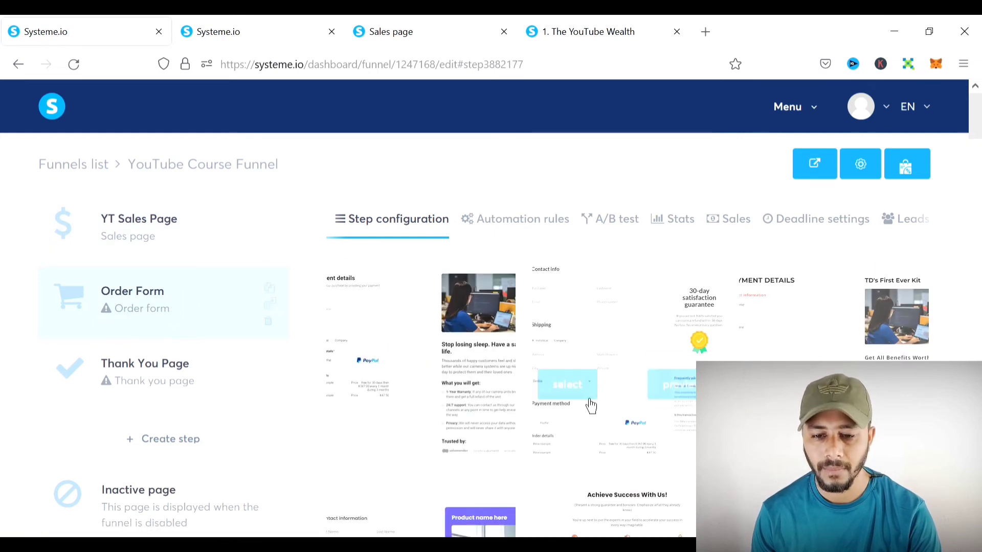
pyautogui.moveTo(397, 320)
pyautogui.click(389, 374)
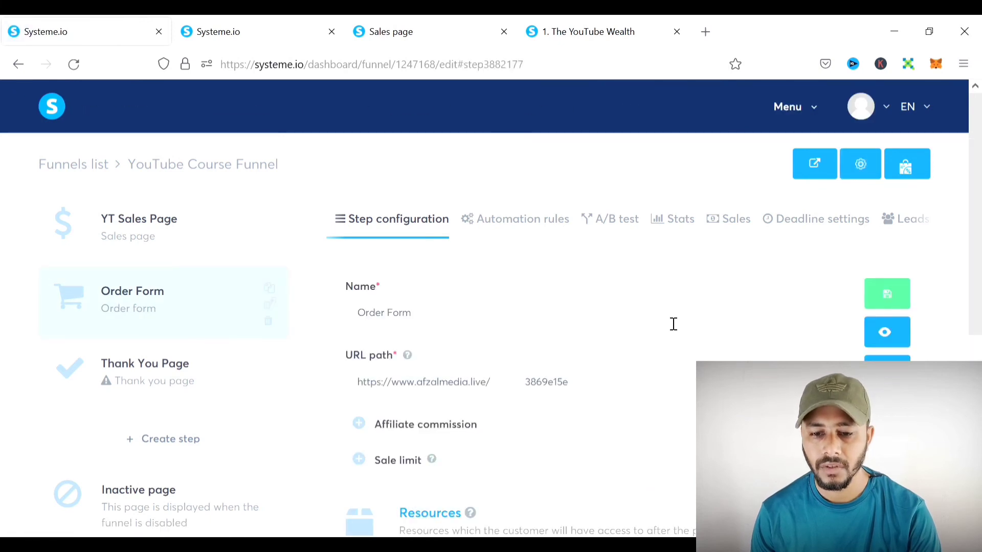
# - Change the Order Form step's URL path to ytorderform
pyautogui.scroll(-4, 673, 324)
pyautogui.scroll(1, 666, 322)
pyautogui.moveTo(581, 229); pyautogui.dragTo(515, 229)
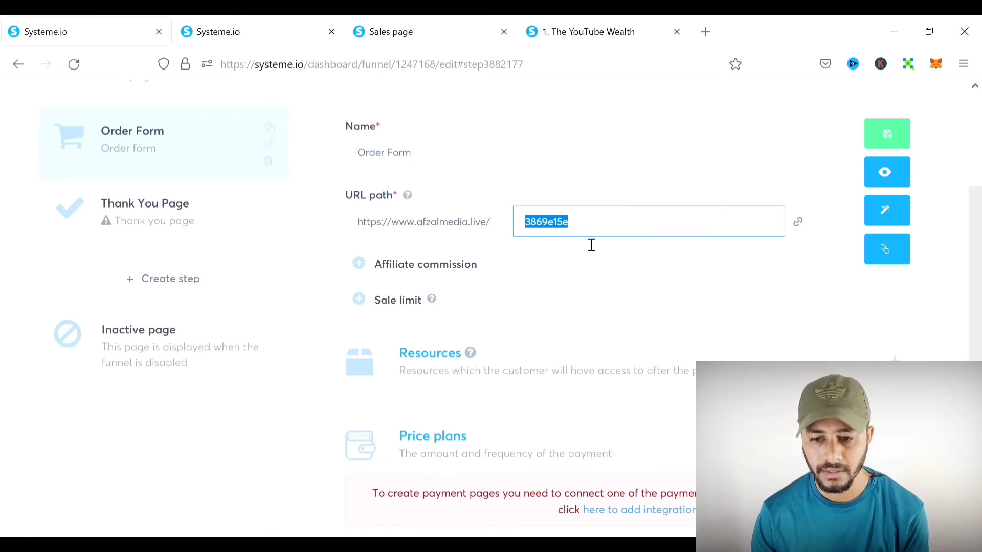
pyautogui.write('ytorderform')
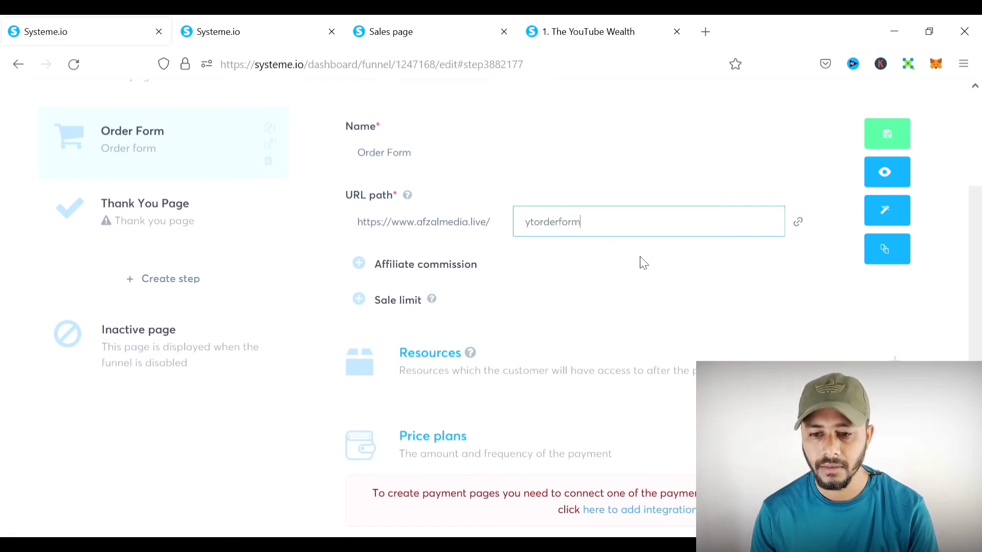
pyautogui.click(643, 264)
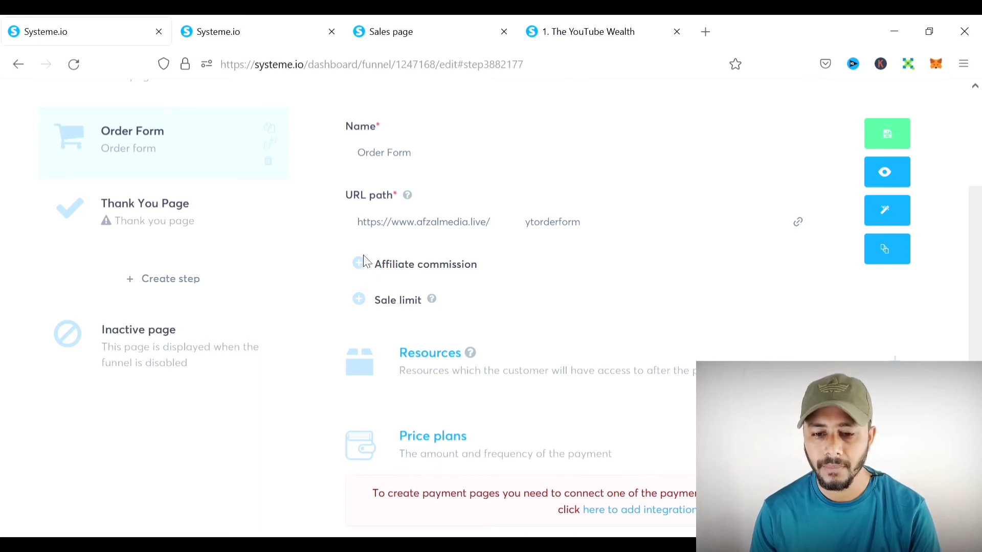
# - Add a 30% affiliate commission with a 24-day payout delay, leaving the sale limit off
pyautogui.click(371, 277)
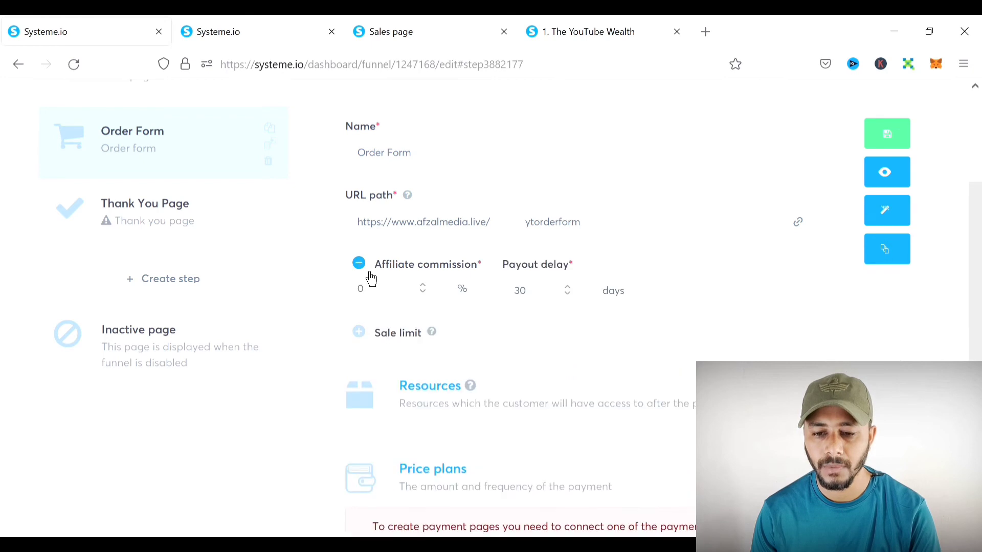
pyautogui.scroll(-3, 485, 245)
pyautogui.scroll(2, 482, 245)
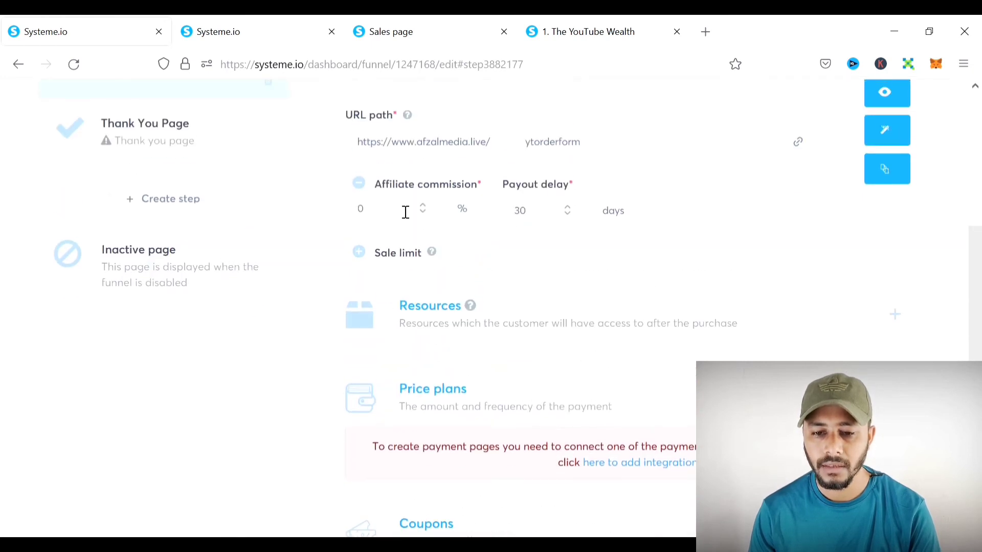
pyautogui.doubleClick(362, 210)
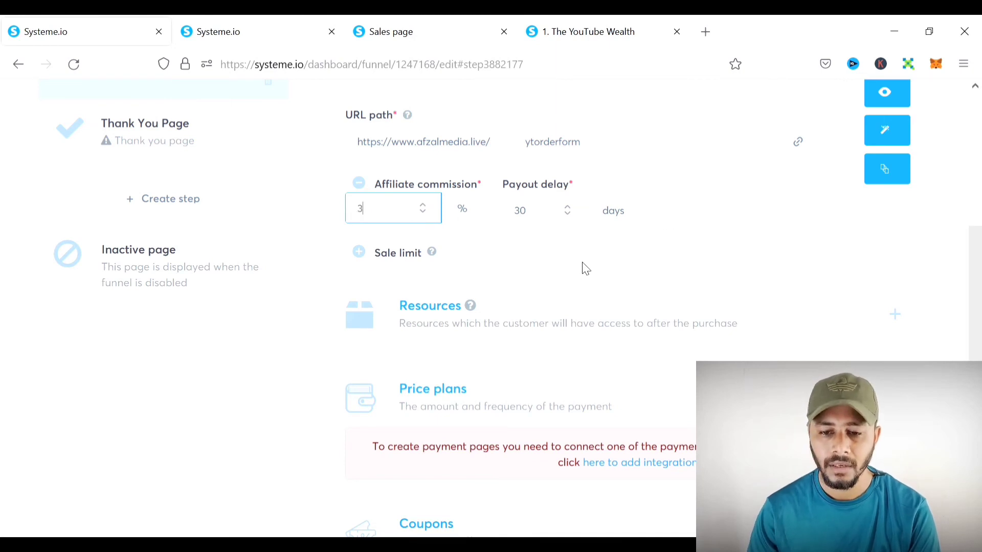
pyautogui.click(839, 211)
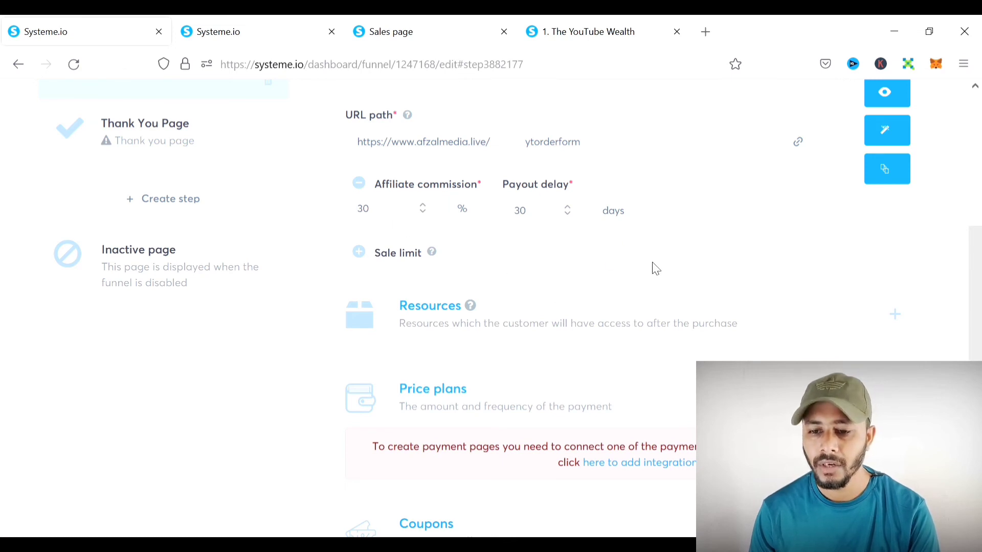
pyautogui.click(568, 214)
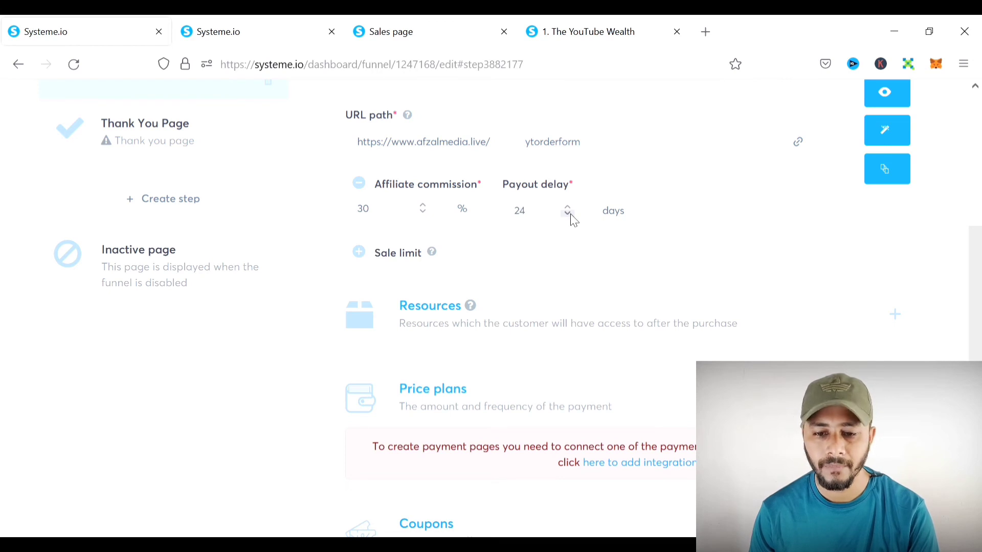
pyautogui.click(360, 254)
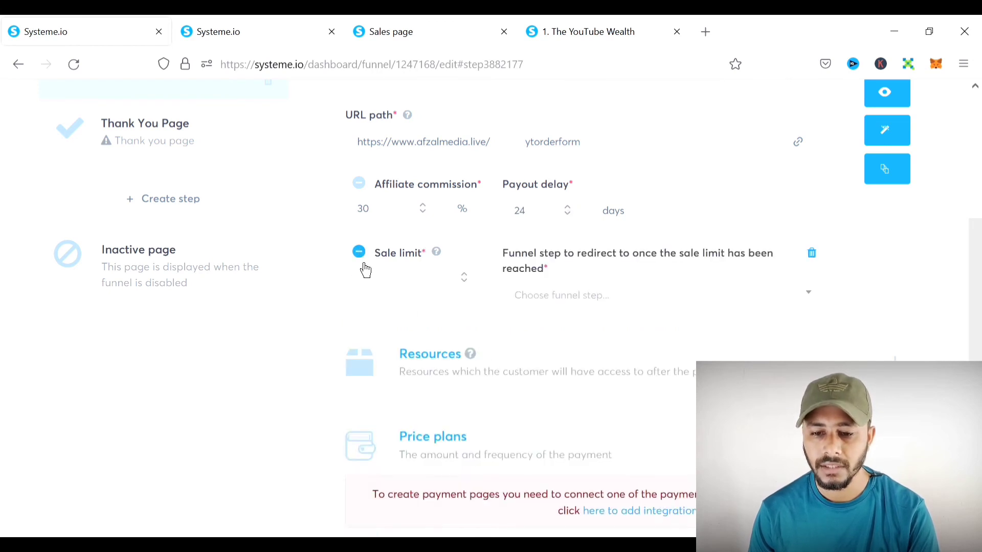
pyautogui.click(360, 252)
pyautogui.scroll(-3, 554, 259)
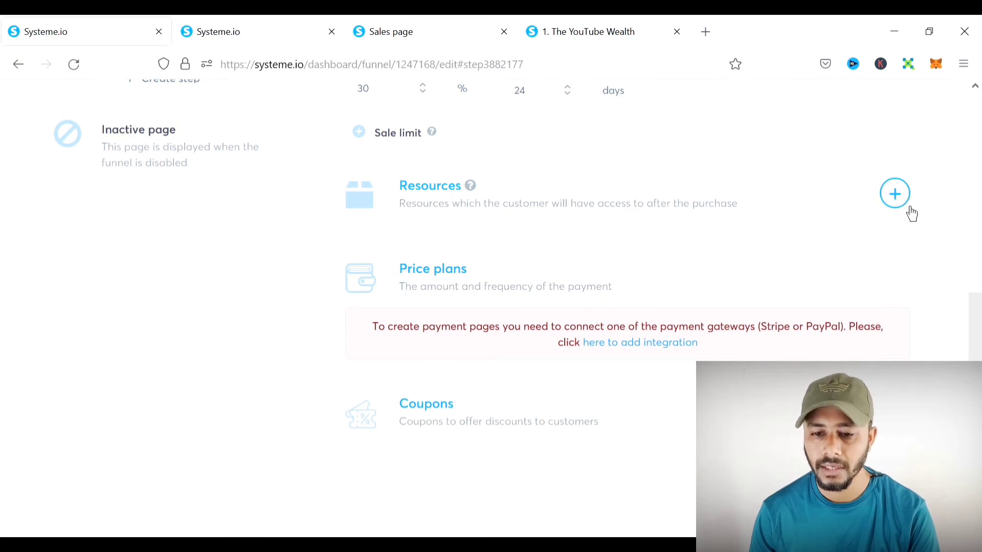
# - Add the YouTube Wealth course as a Full access resource for buyers
pyautogui.click(903, 205)
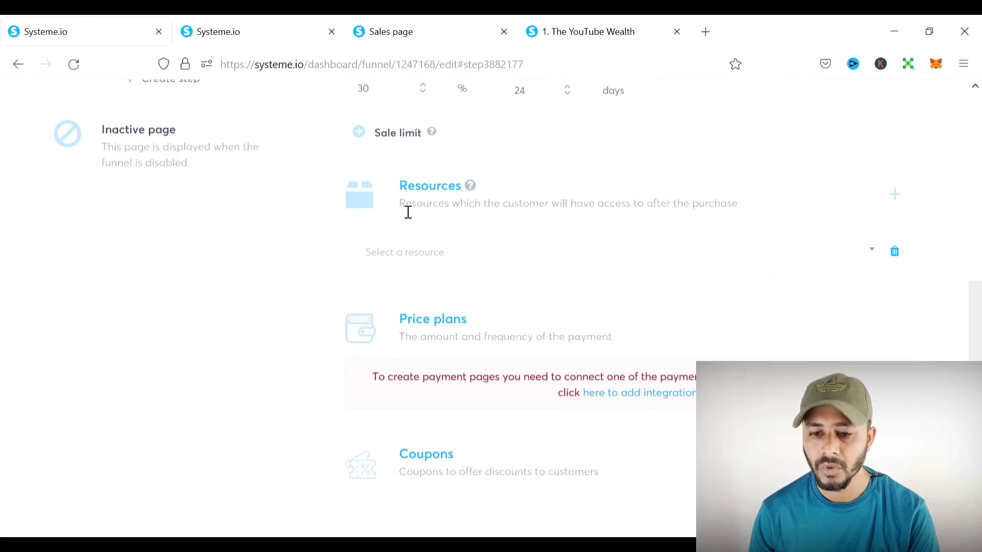
pyautogui.moveTo(400, 213); pyautogui.dragTo(735, 213)
pyautogui.click(792, 197)
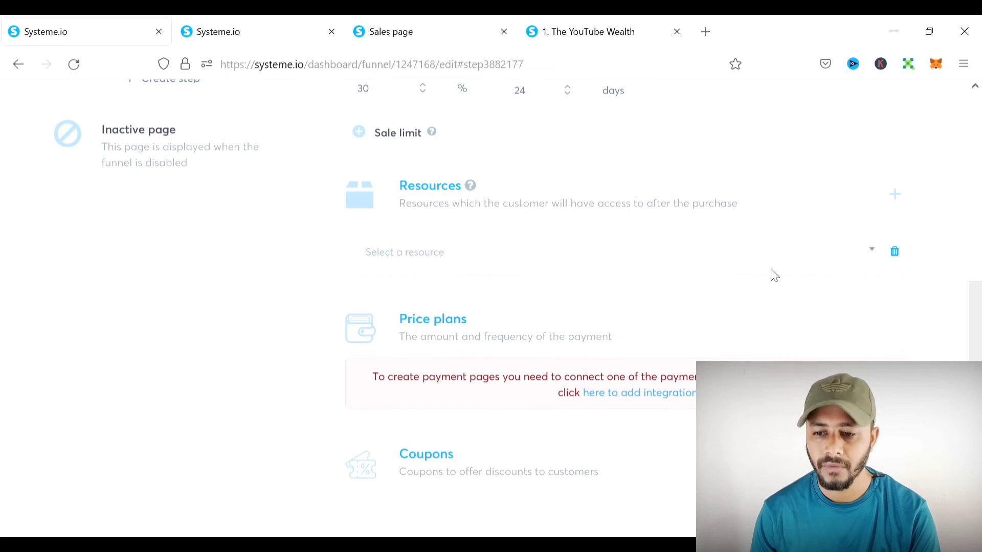
pyautogui.scroll(-1, 757, 271)
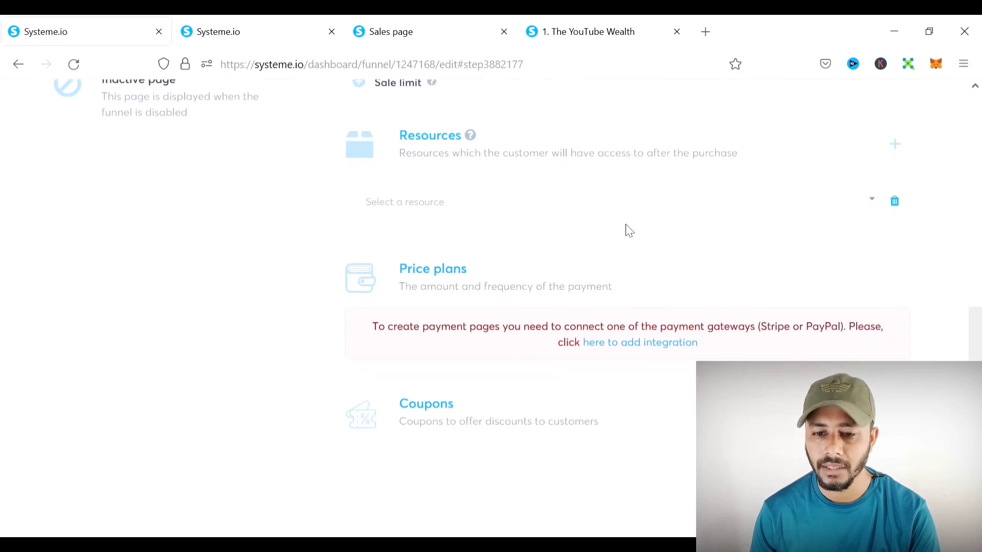
pyautogui.click(747, 213)
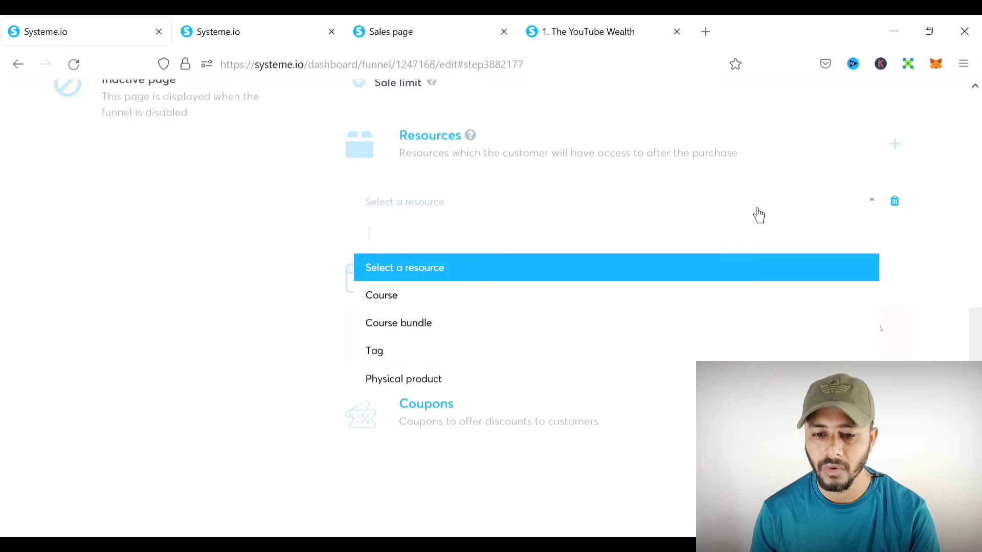
pyautogui.click(428, 299)
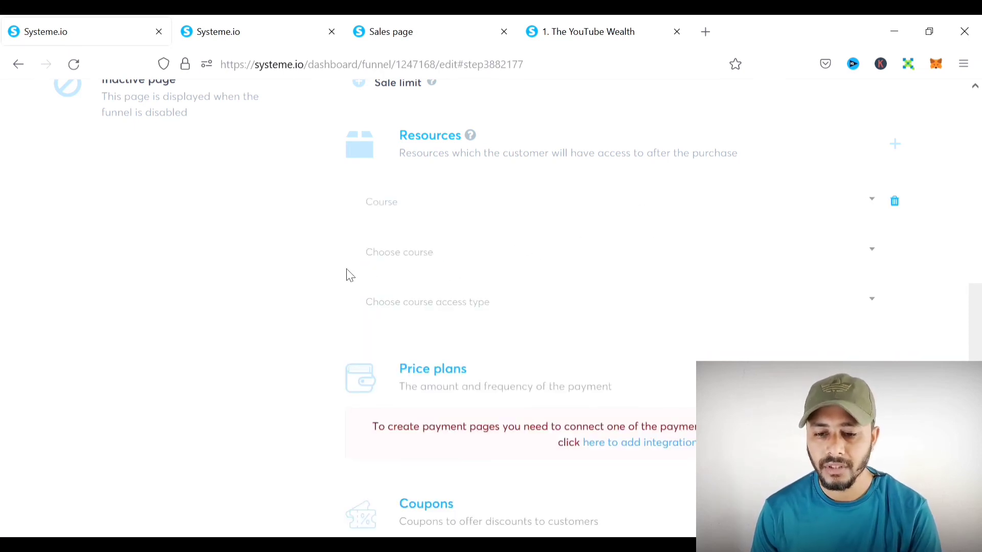
pyautogui.click(562, 267)
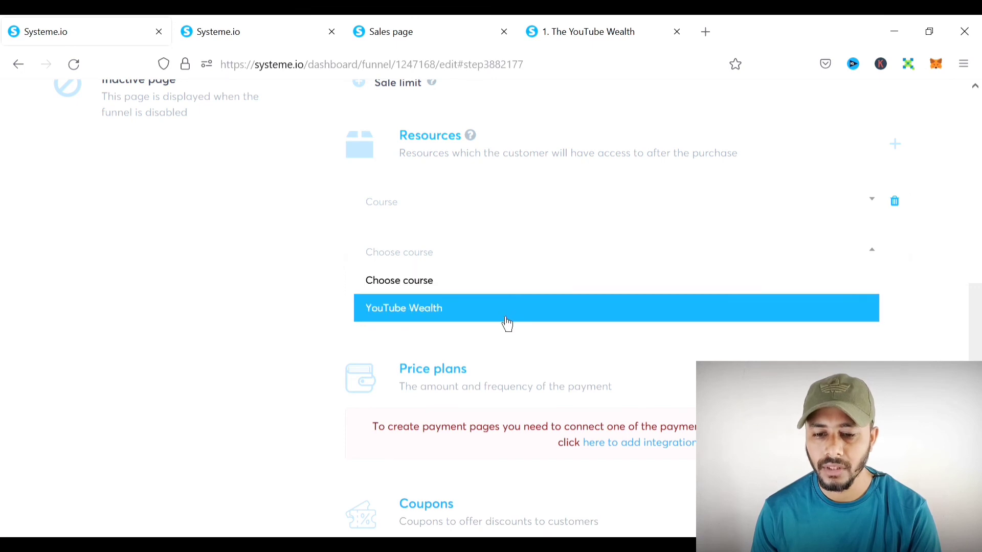
pyautogui.click(442, 317)
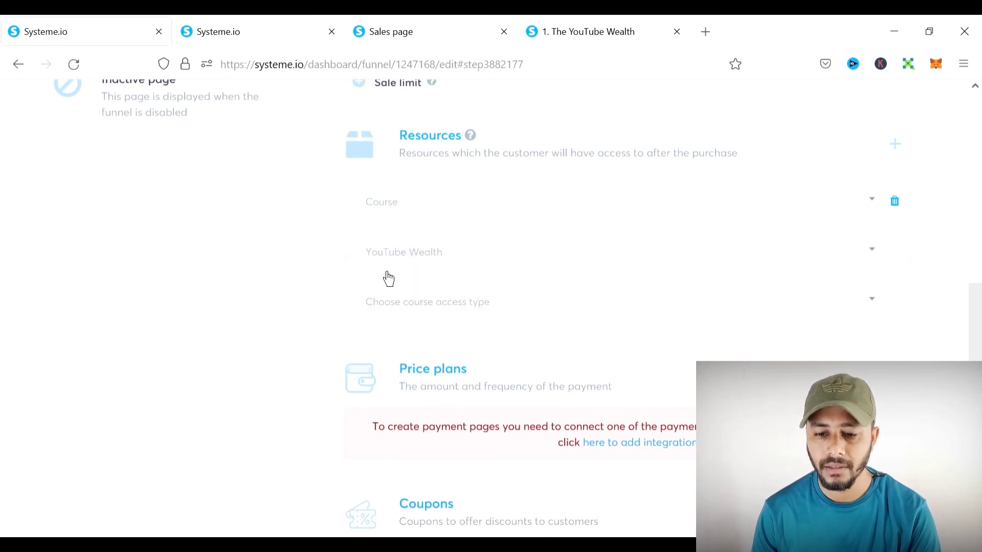
pyautogui.click(634, 314)
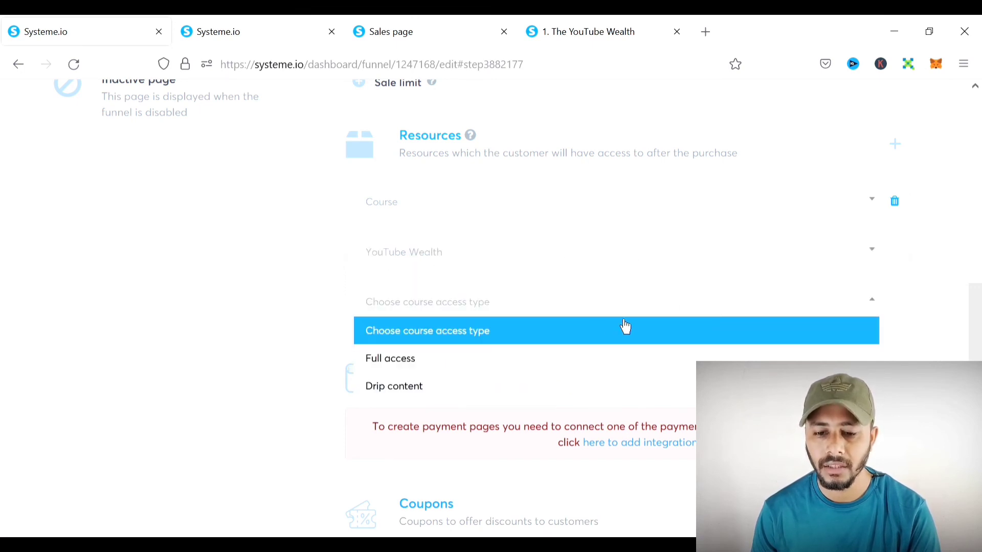
pyautogui.click(435, 370)
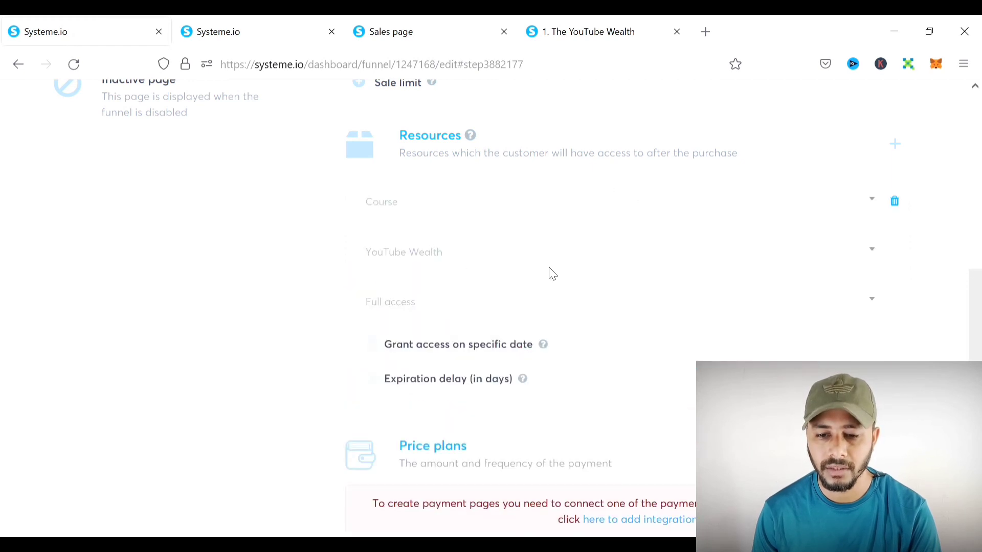
# - Keep specific-date access and expiration delay switched off, then open the existing coupon chooser
pyautogui.scroll(-3, 476, 279)
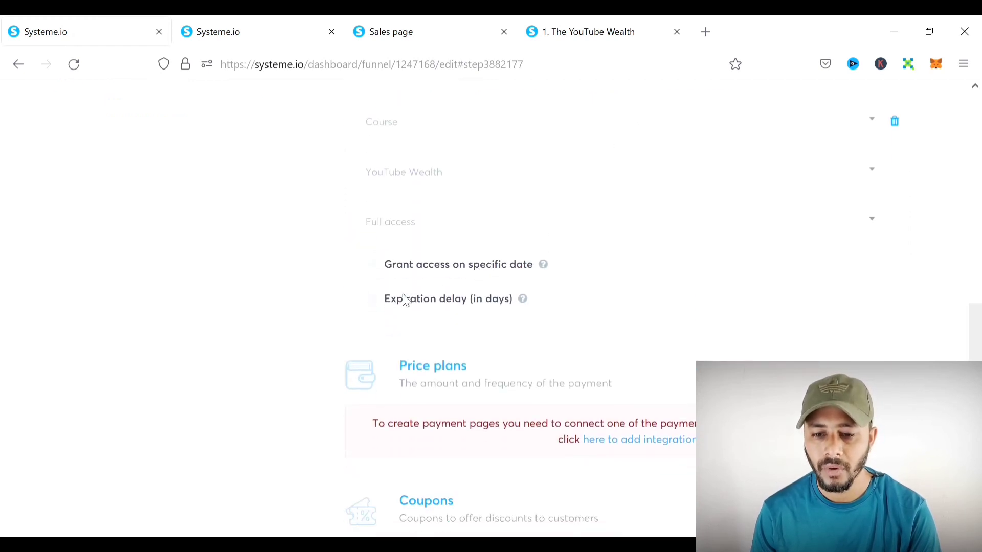
pyautogui.click(379, 280)
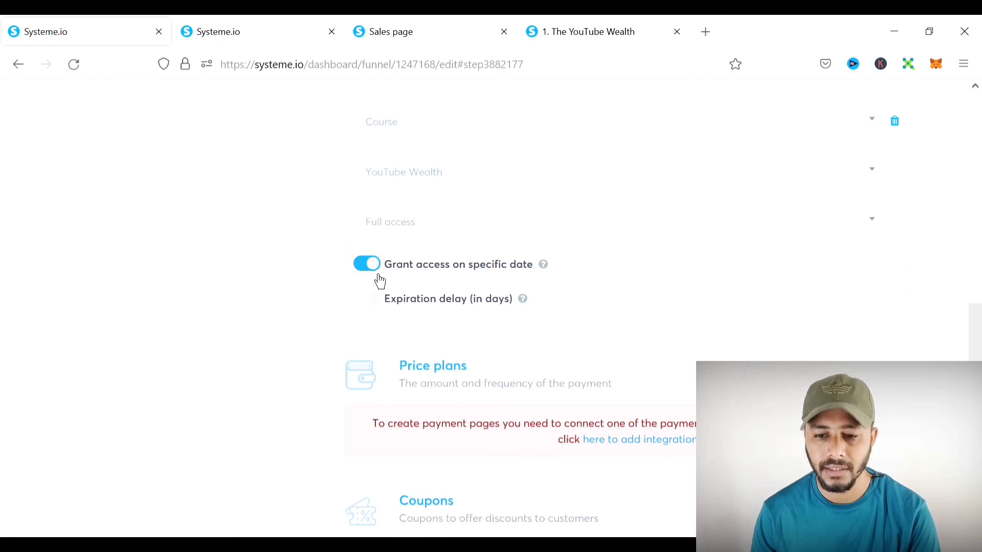
pyautogui.click(378, 281)
pyautogui.click(377, 313)
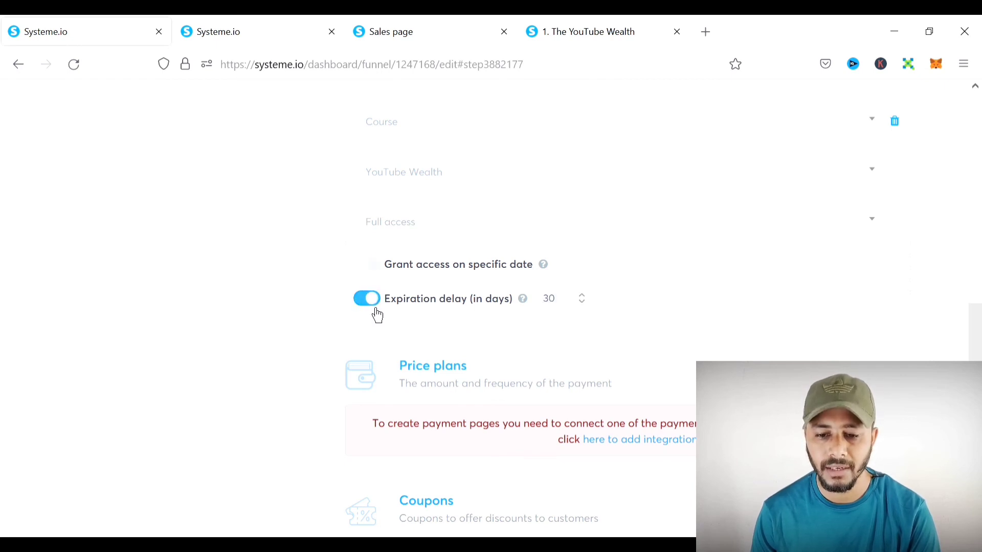
pyautogui.click(377, 313)
pyautogui.scroll(-2, 599, 283)
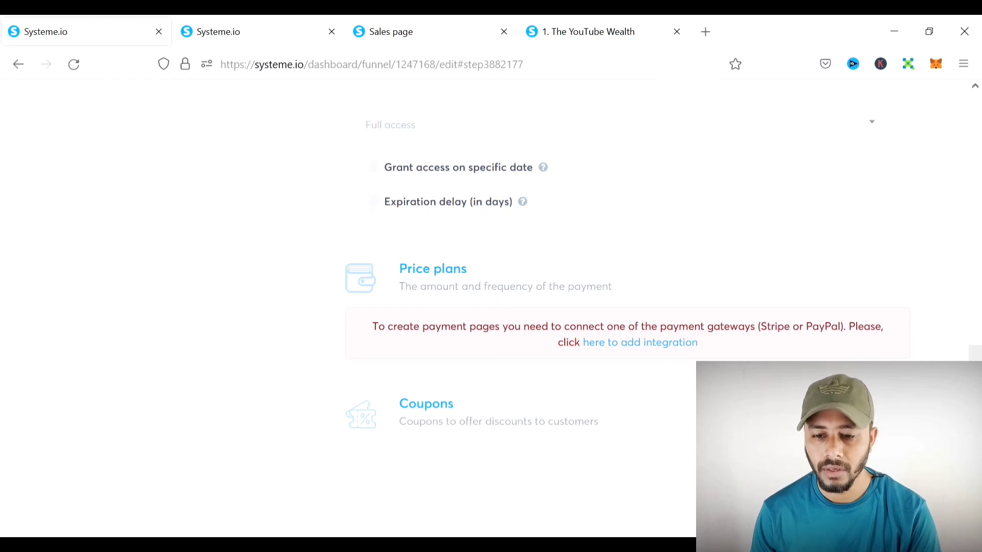
pyautogui.click(426, 403)
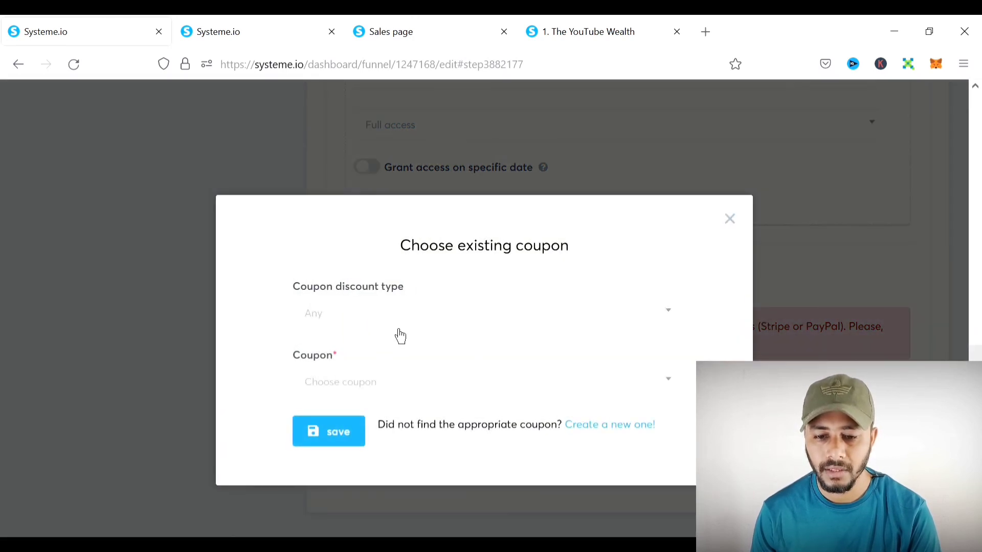
pyautogui.click(400, 334)
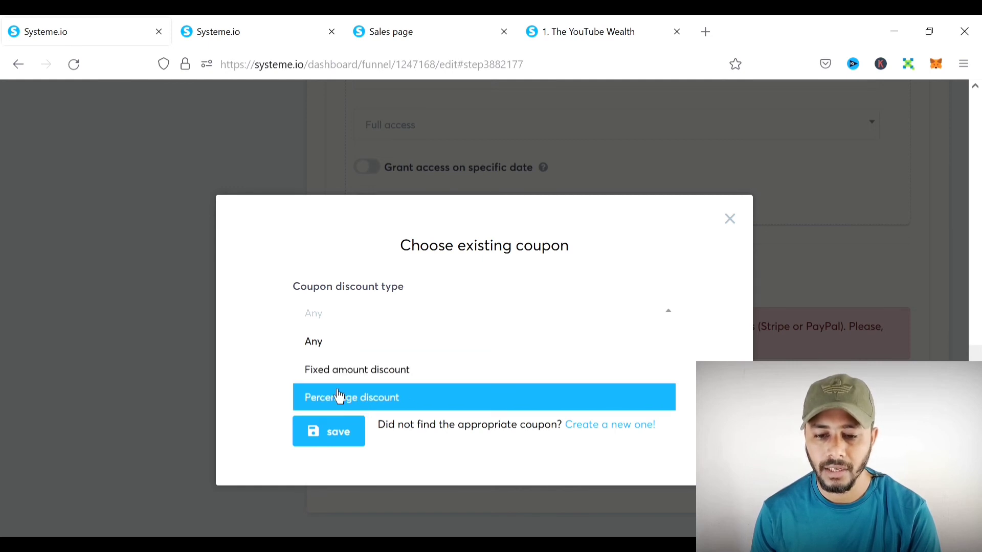
pyautogui.click(334, 348)
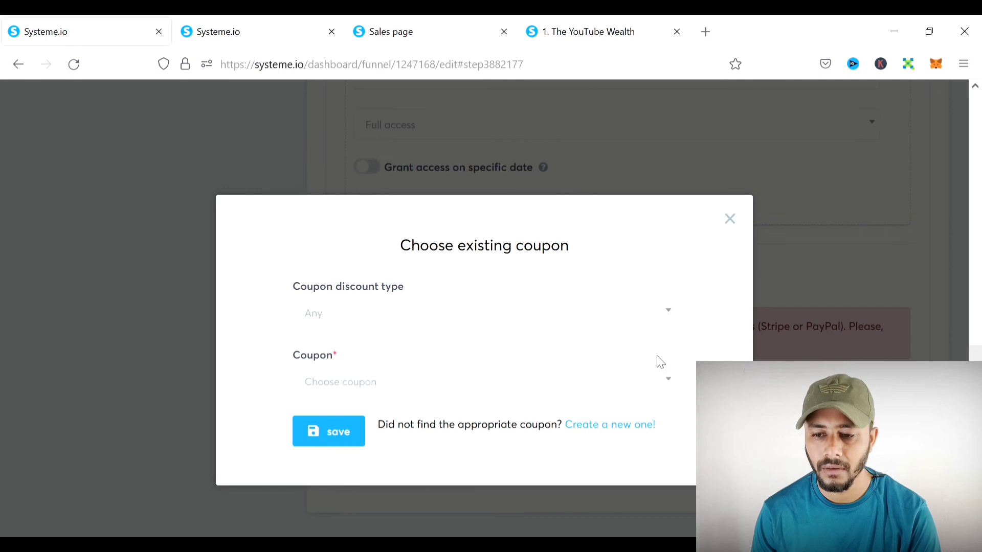
pyautogui.click(737, 226)
pyautogui.scroll(10, 643, 386)
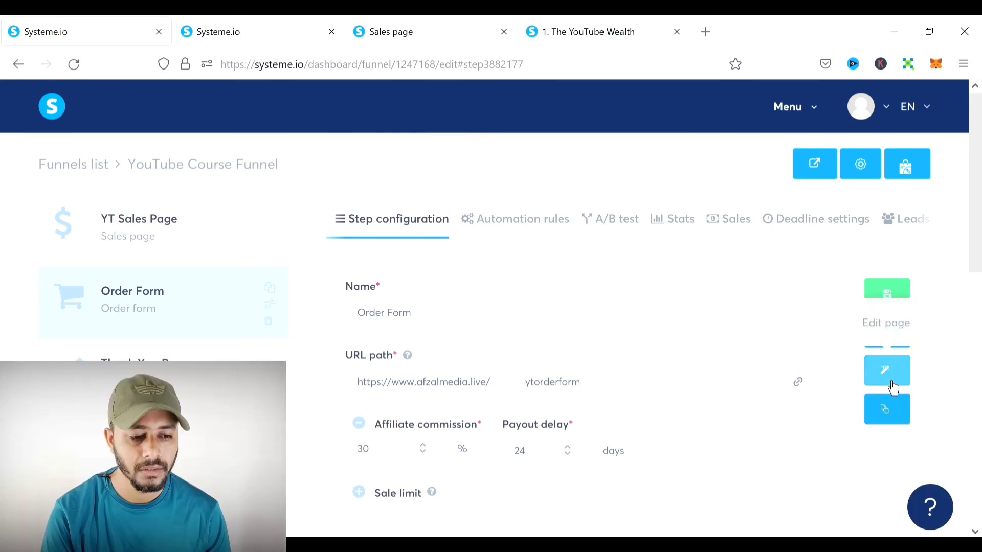
# - Open the Order Form page in the editor and preview it in a new tab
pyautogui.click(891, 382)
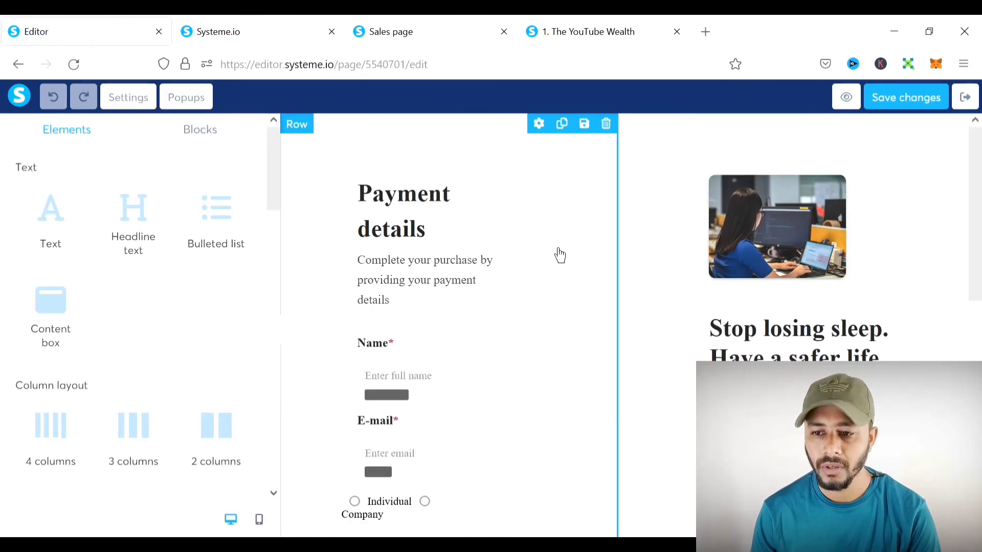
pyautogui.click(858, 108)
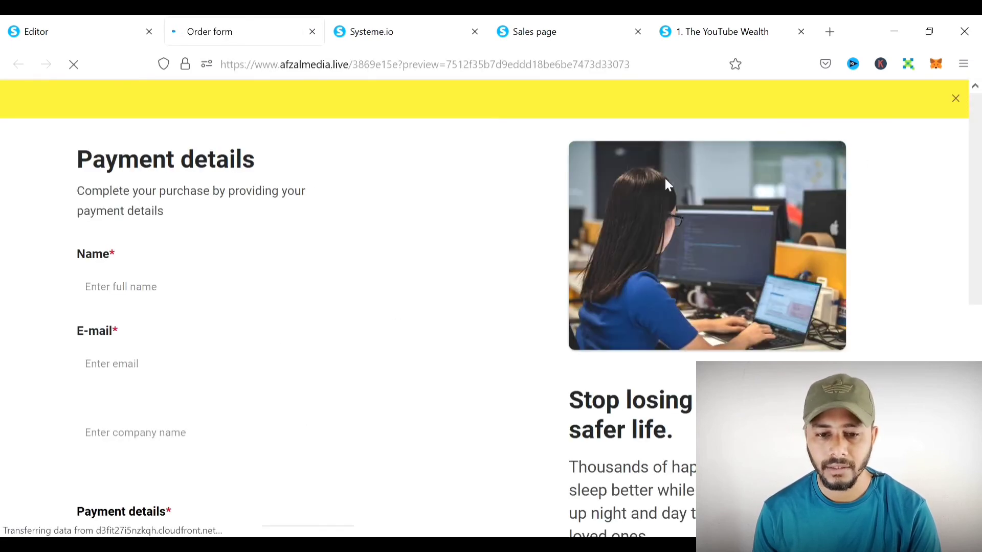
pyautogui.scroll(-7, 284, 217)
pyautogui.scroll(6, 284, 216)
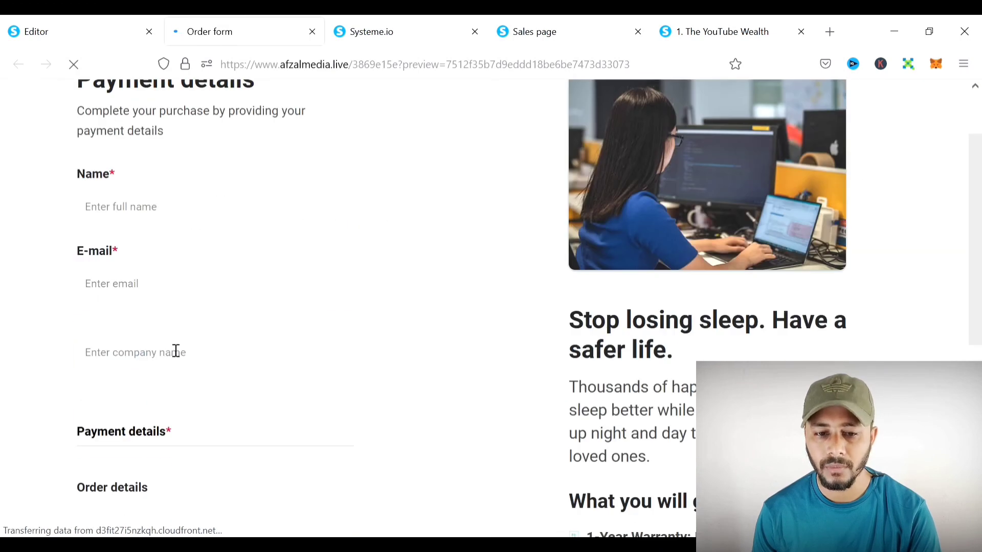
# - Test the Name and E-mail fields on the preview, then return to the editor
pyautogui.click(141, 206)
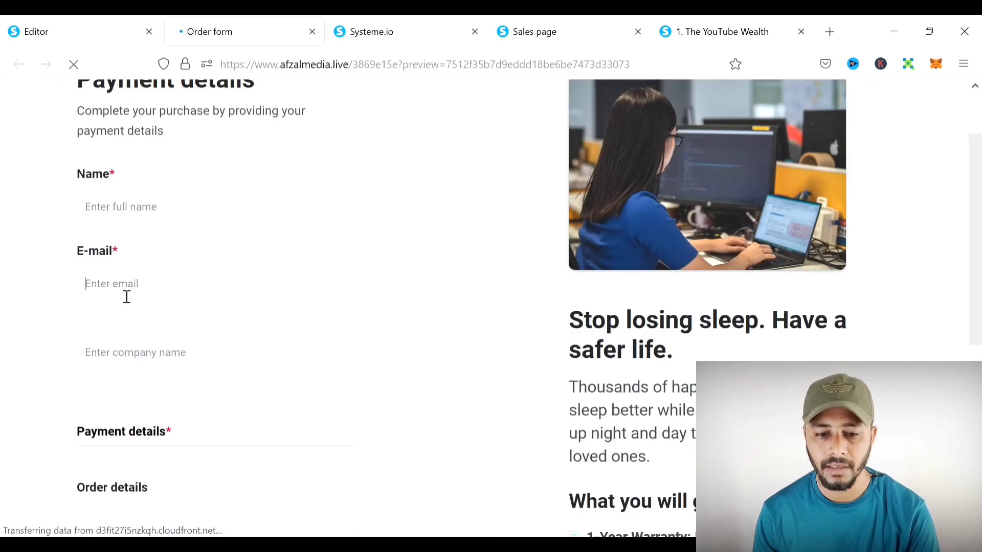
pyautogui.click(111, 305)
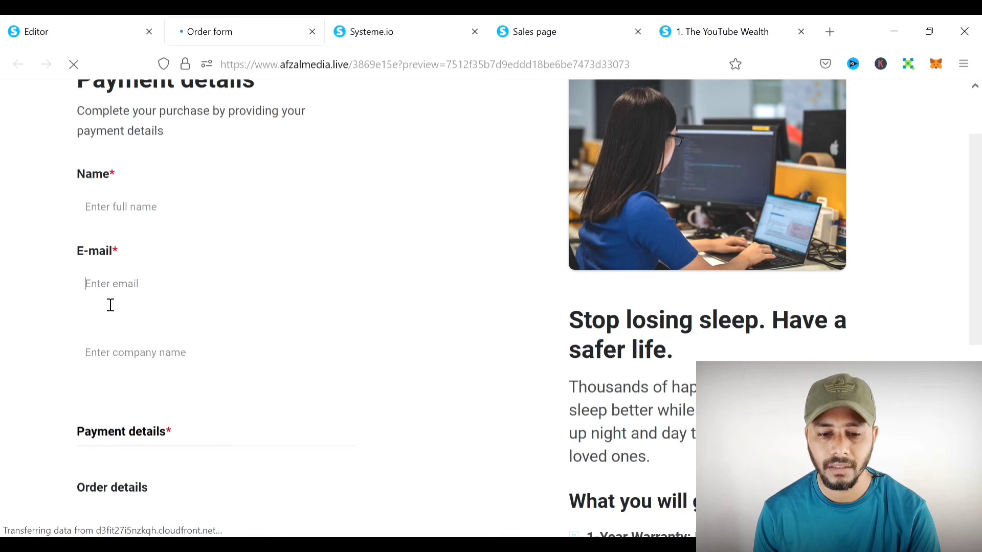
pyautogui.scroll(-5, 176, 360)
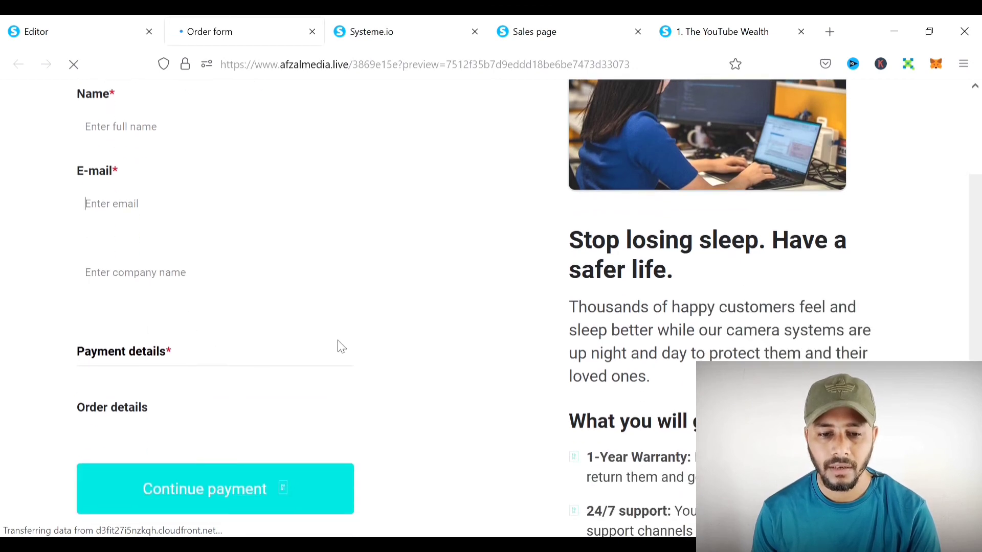
pyautogui.scroll(5, 294, 340)
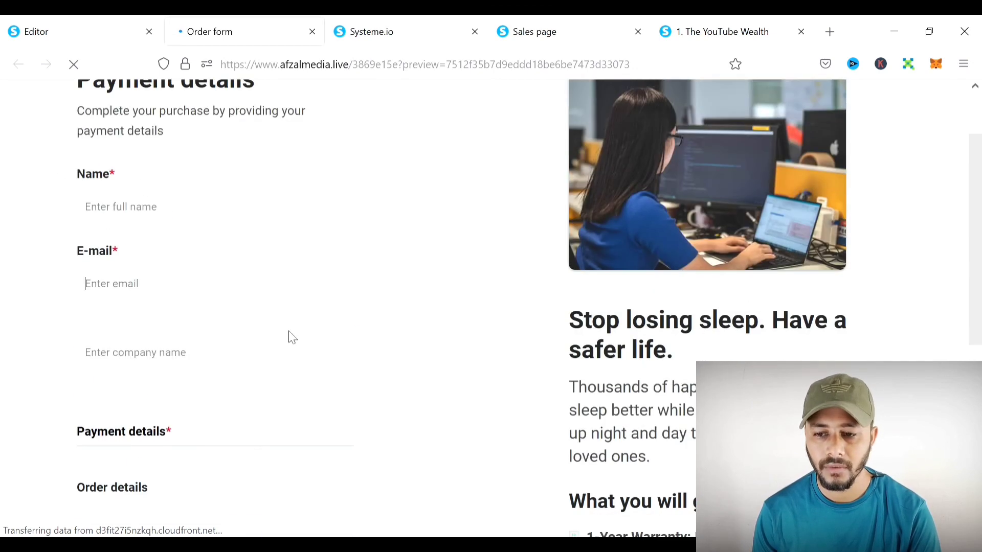
pyautogui.scroll(2, 870, 189)
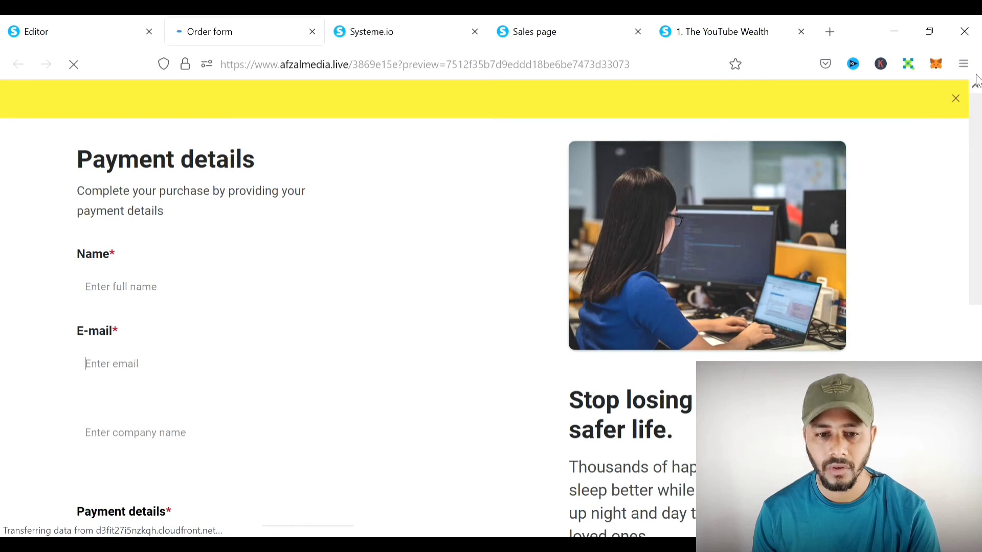
pyautogui.click(31, 23)
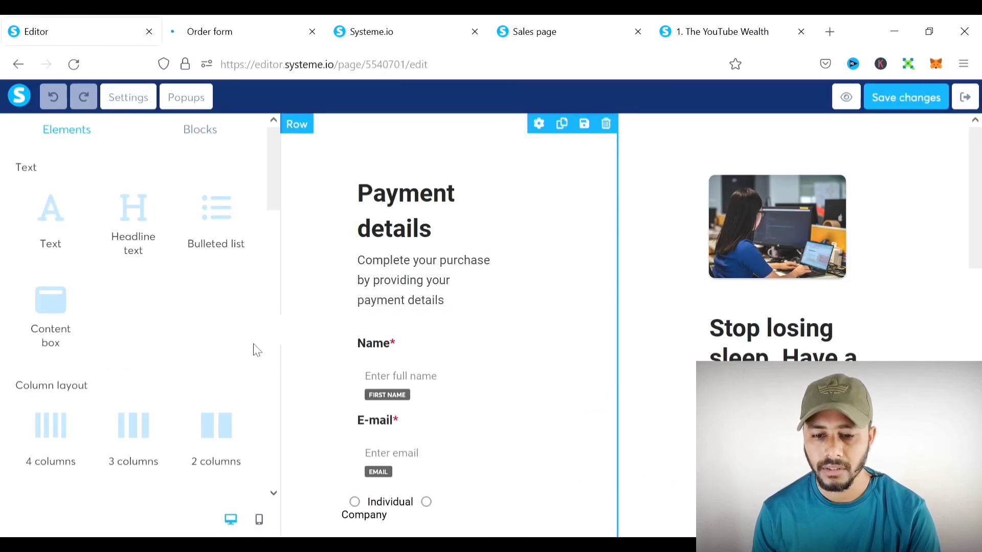
# - Review the order form page, save it, and exit back to the Order Form step
pyautogui.scroll(-4, 829, 360)
pyautogui.scroll(1, 462, 335)
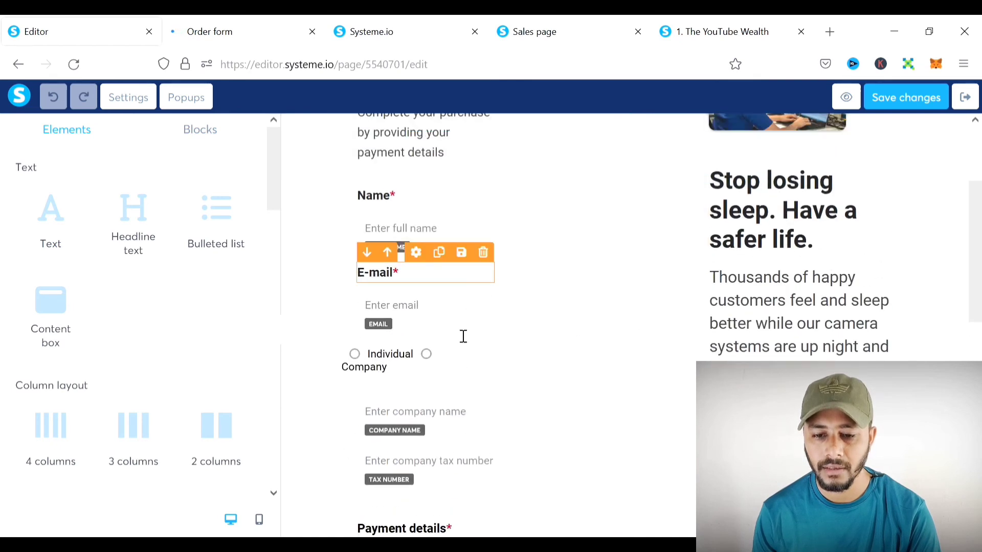
pyautogui.scroll(-1, 481, 420)
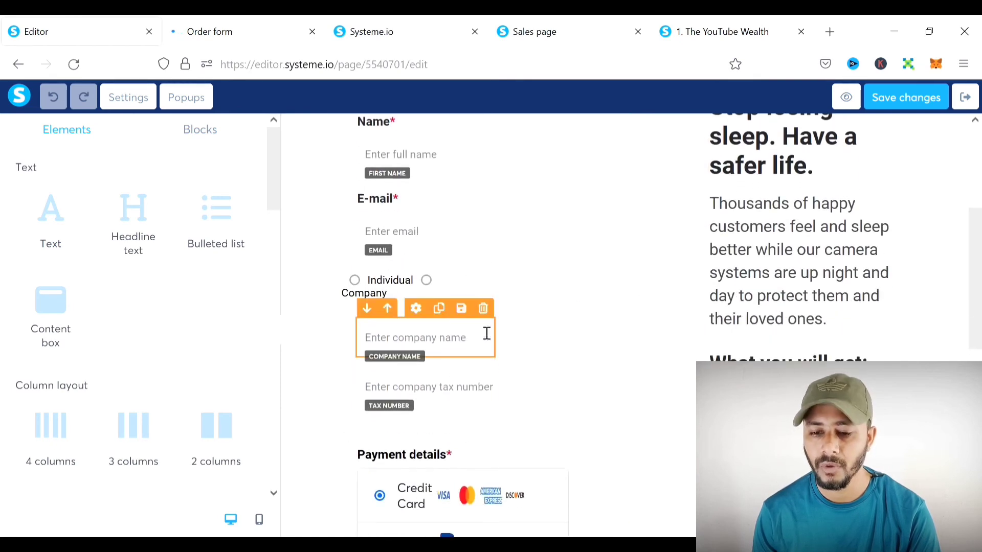
pyautogui.scroll(-2, 482, 331)
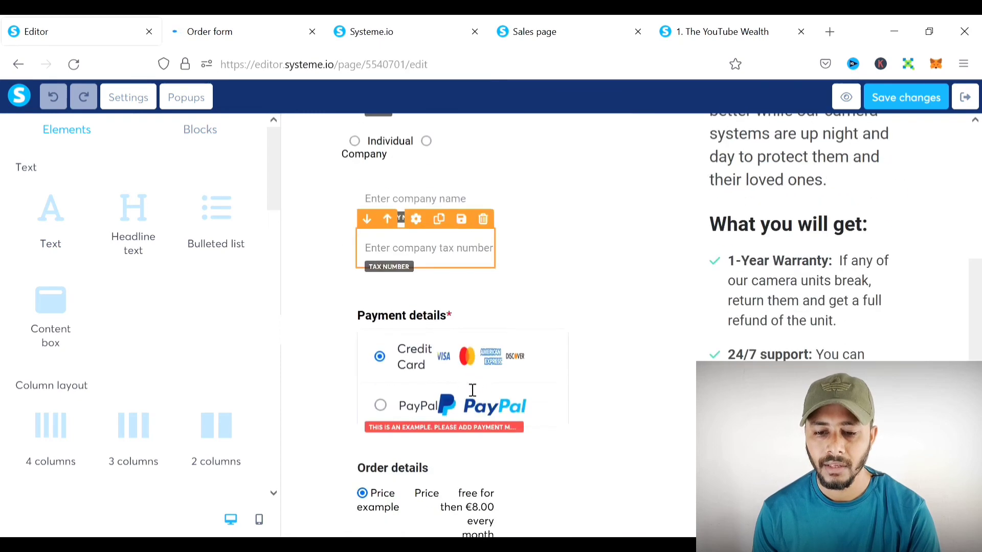
pyautogui.scroll(-3, 519, 412)
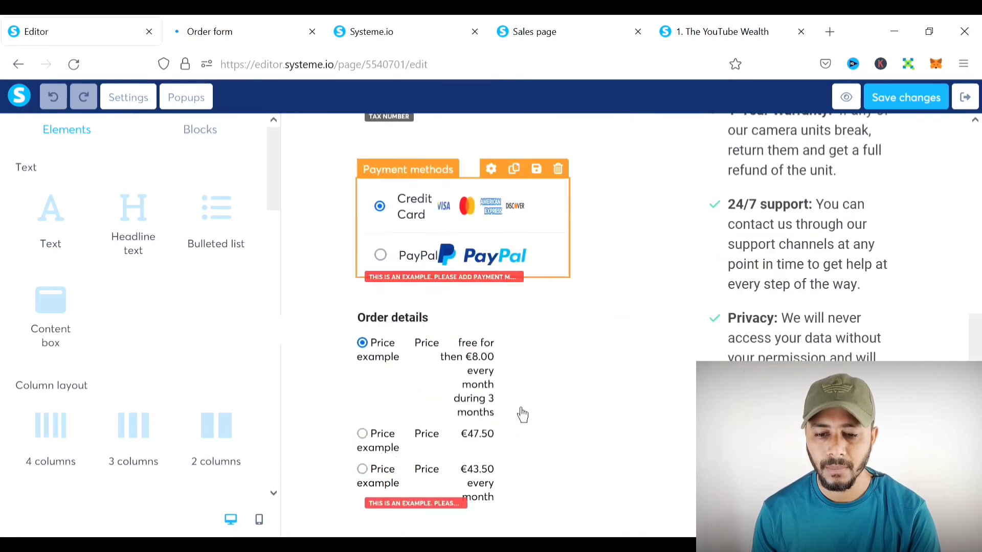
pyautogui.scroll(-2, 499, 413)
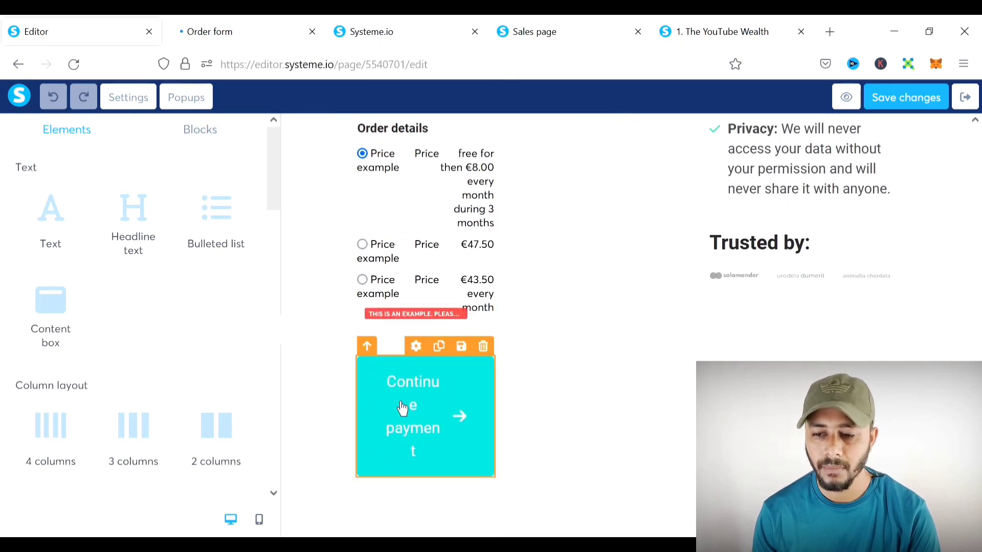
pyautogui.scroll(7, 505, 408)
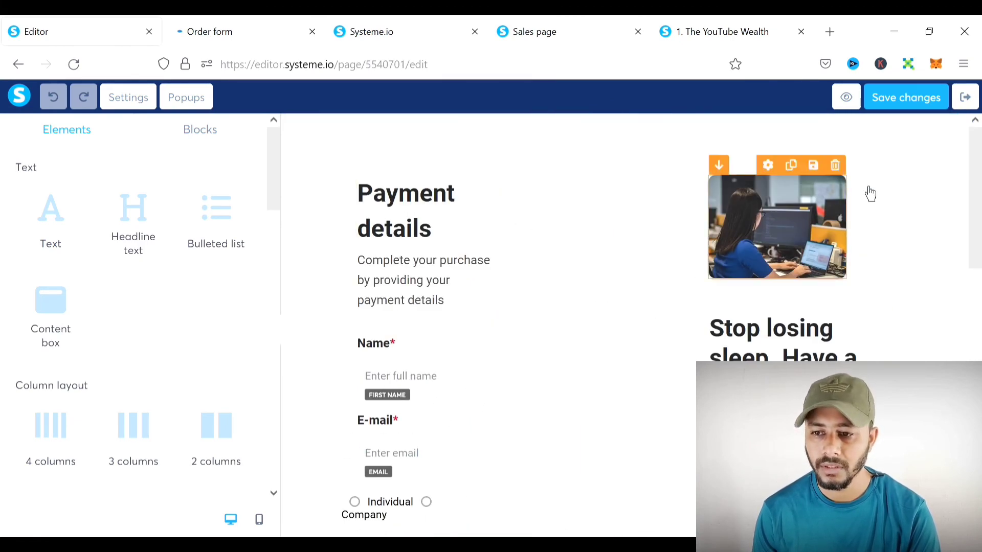
pyautogui.click(929, 101)
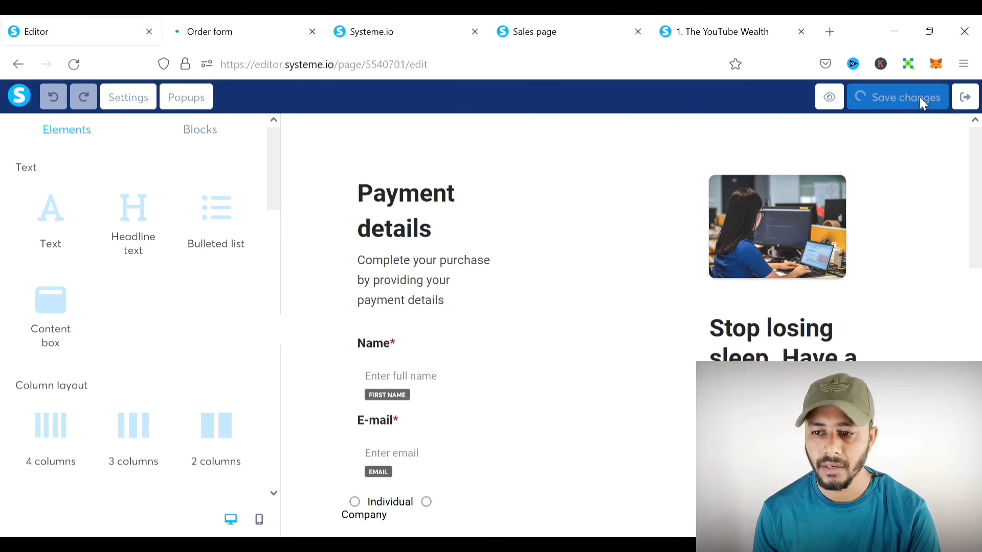
pyautogui.click(965, 98)
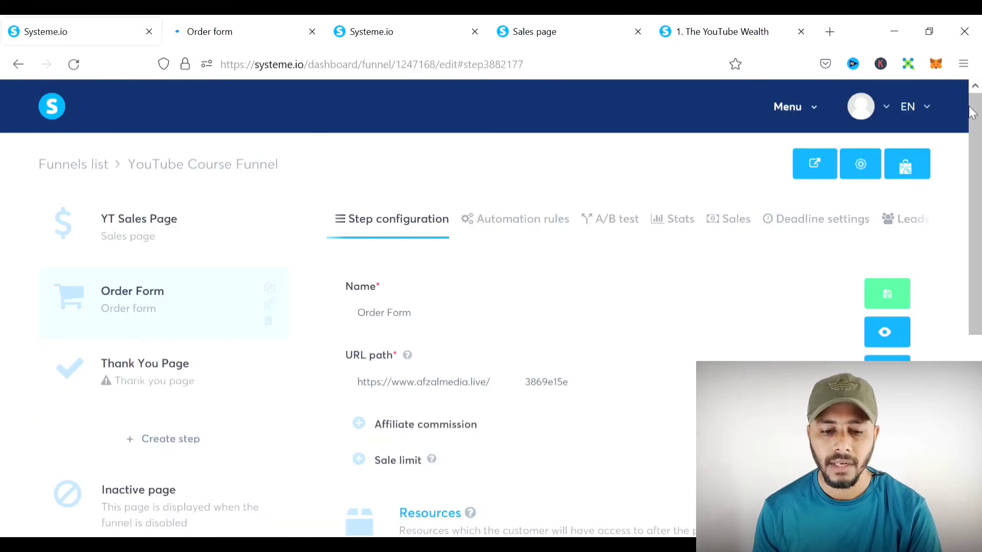
# - Apply the first thank-you template to the Thank You Page step
pyautogui.click(111, 375)
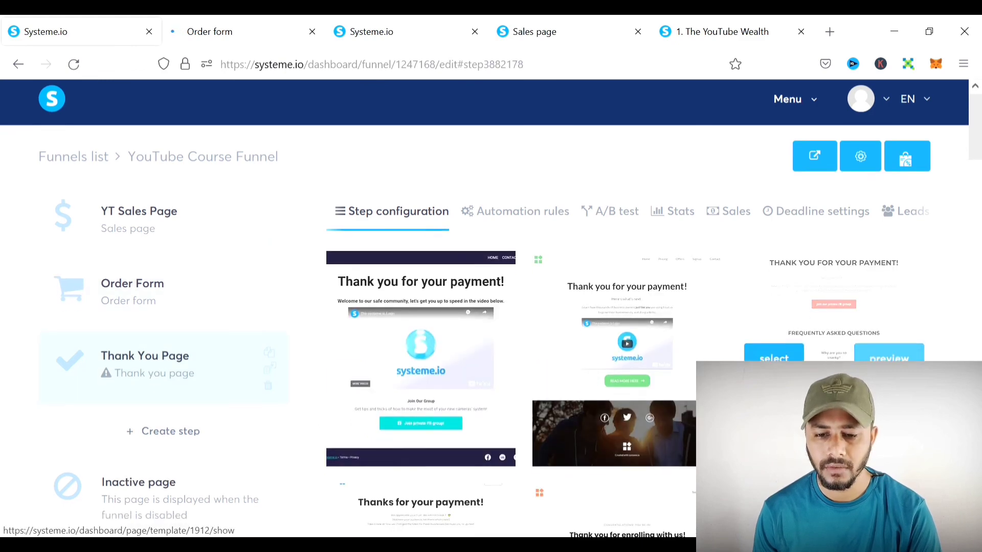
pyautogui.moveTo(333, 434)
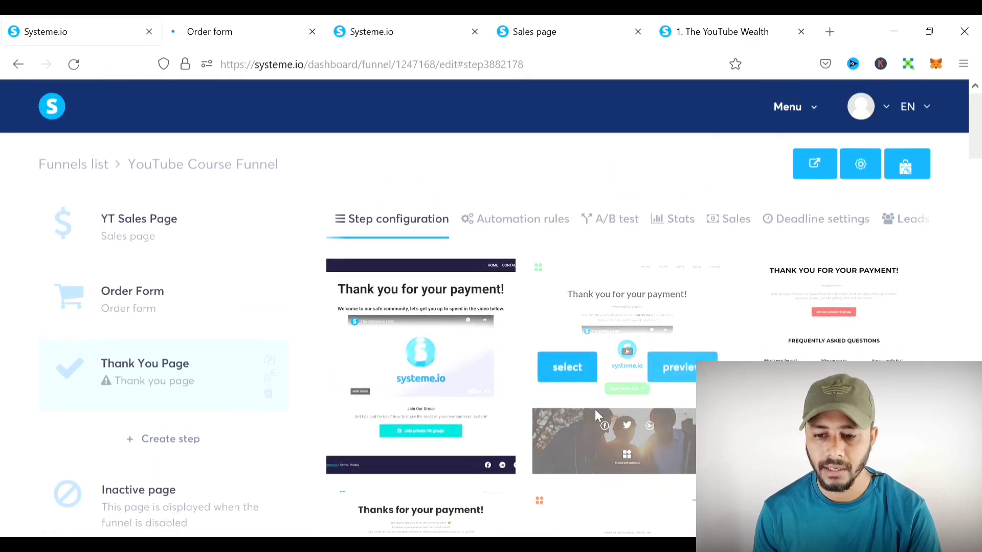
pyautogui.scroll(-2, 563, 404)
pyautogui.scroll(1, 523, 396)
pyautogui.scroll(1, 523, 397)
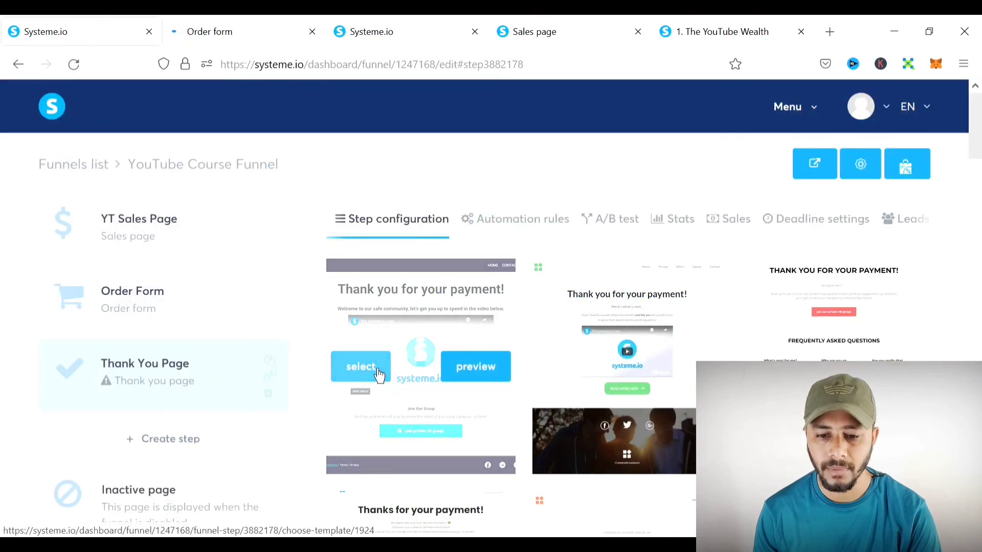
pyautogui.click(378, 375)
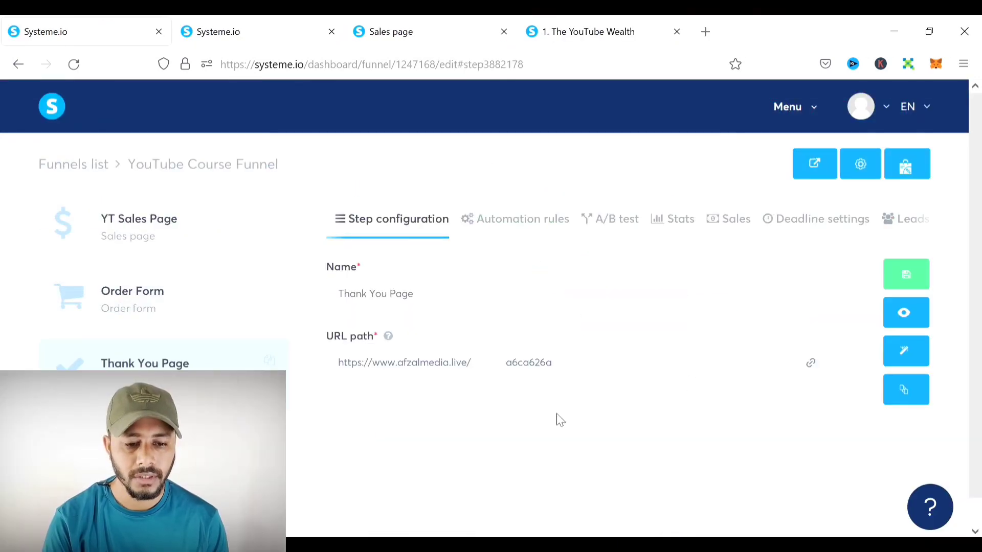
pyautogui.moveTo(545, 374); pyautogui.dragTo(444, 370)
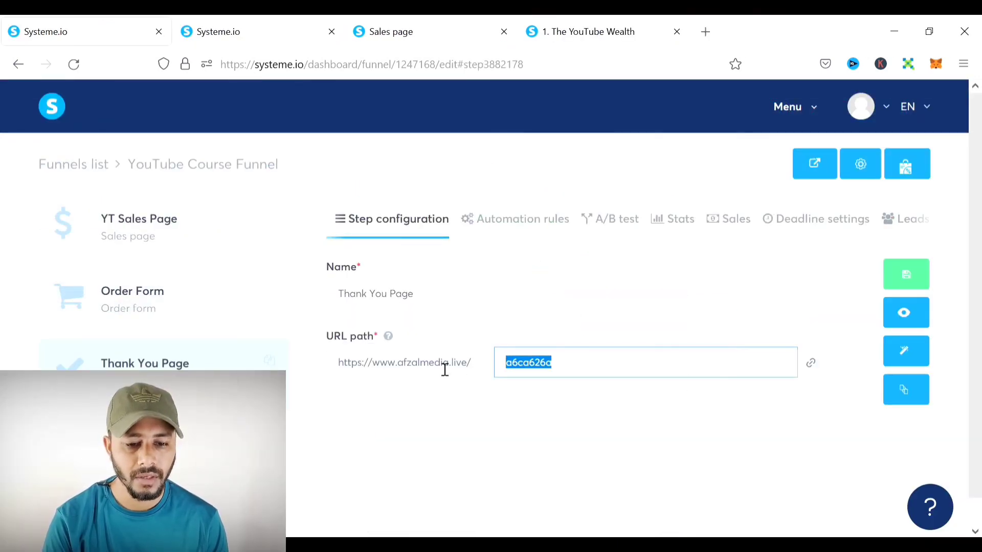
pyautogui.click(624, 404)
# - Review the 'Thank you for your payment!' page in the editor, save it, and exit
pyautogui.click(911, 367)
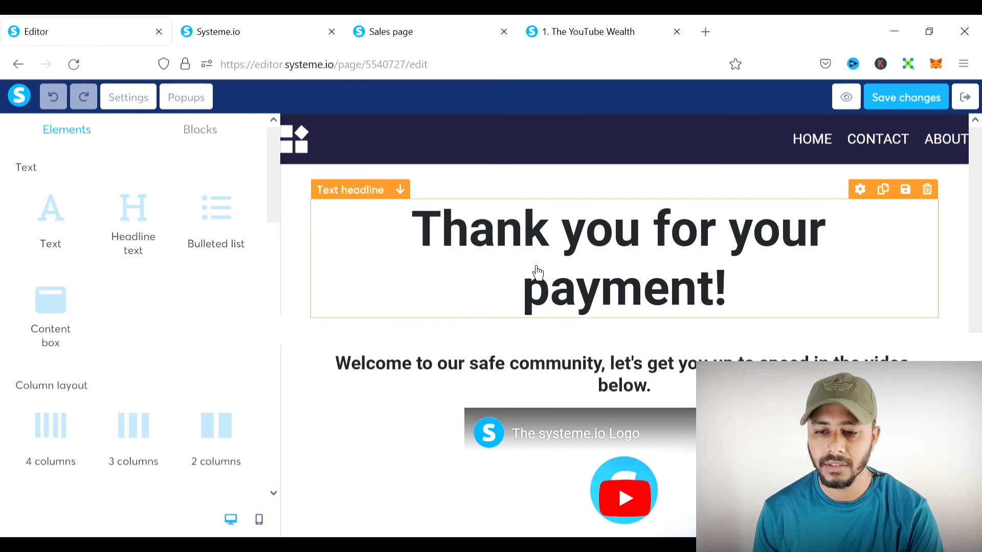
pyautogui.click(632, 270)
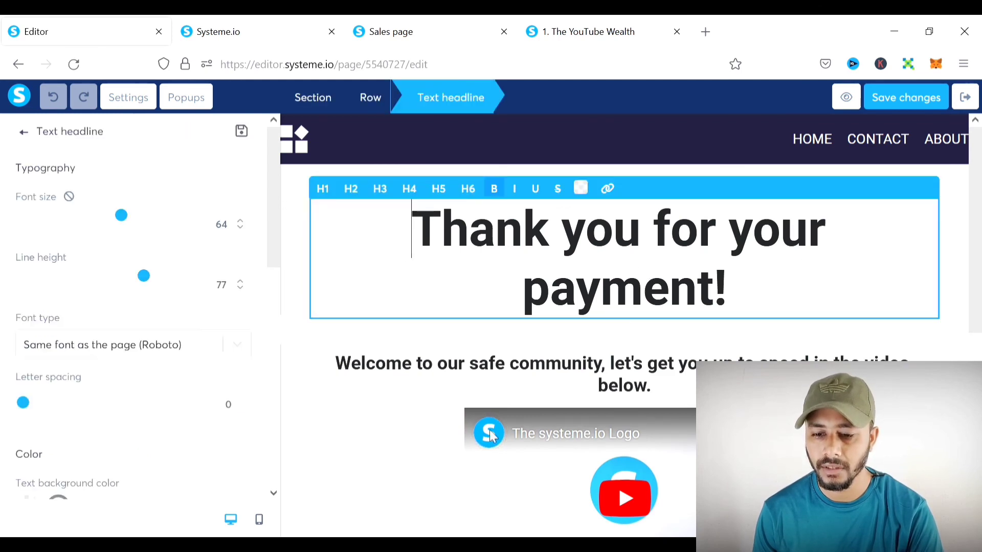
pyautogui.scroll(-7, 491, 435)
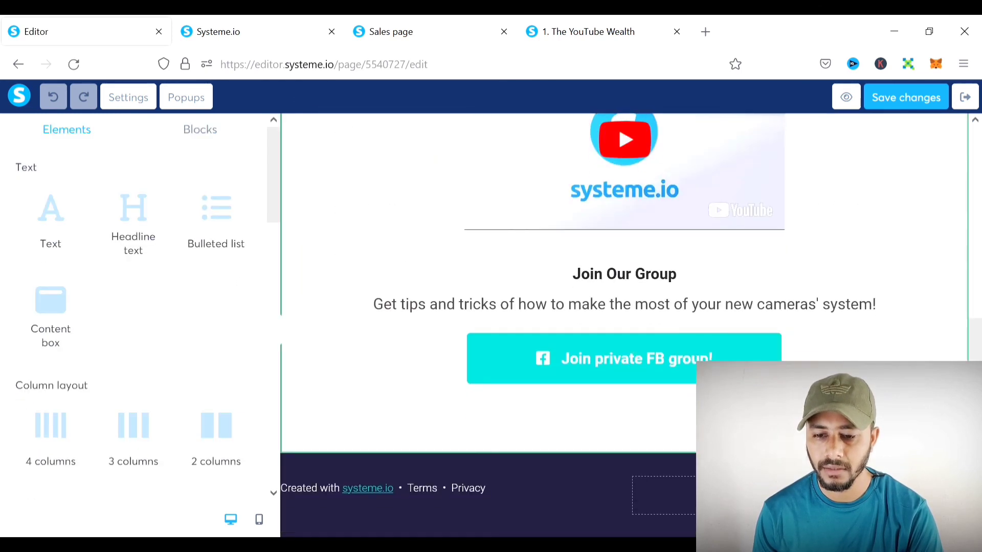
pyautogui.scroll(4, 515, 324)
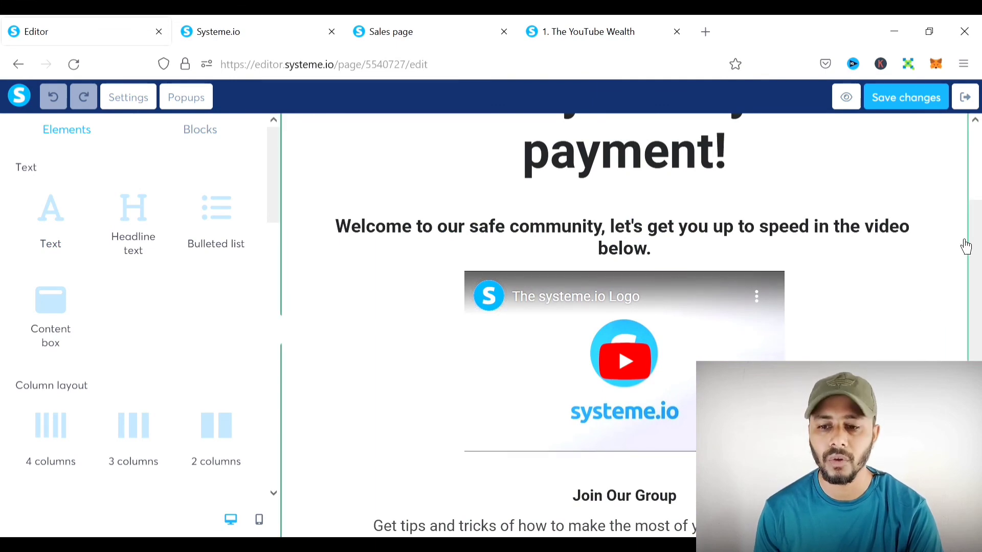
pyautogui.scroll(3, 965, 247)
pyautogui.scroll(-4, 966, 246)
pyautogui.scroll(4, 965, 247)
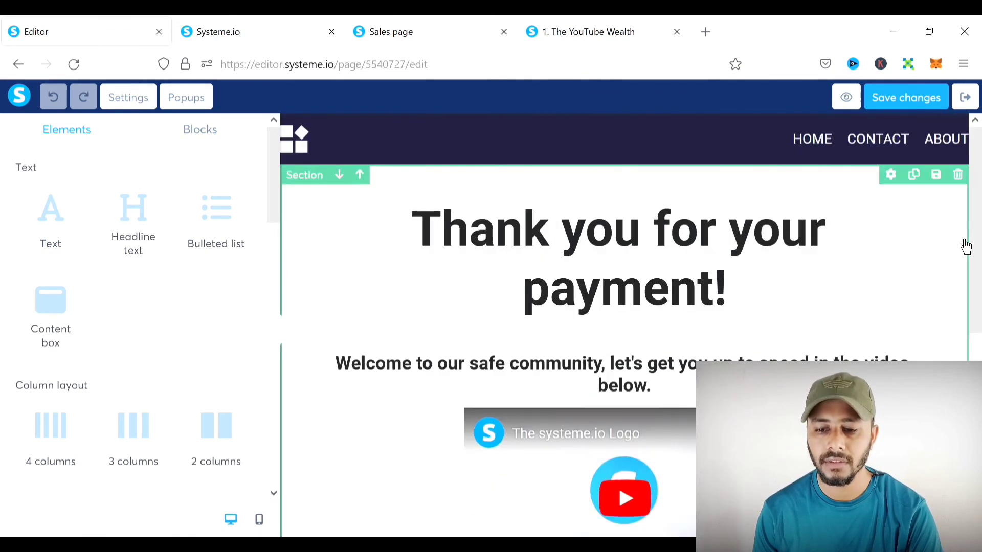
pyautogui.scroll(-3, 965, 246)
pyautogui.scroll(-1, 965, 246)
pyautogui.scroll(3, 965, 247)
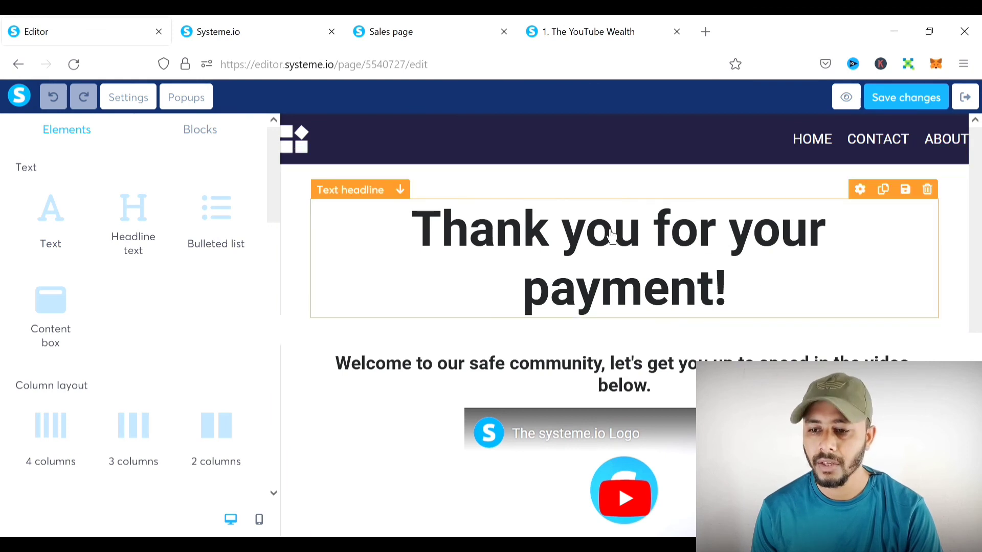
pyautogui.scroll(-7, 899, 200)
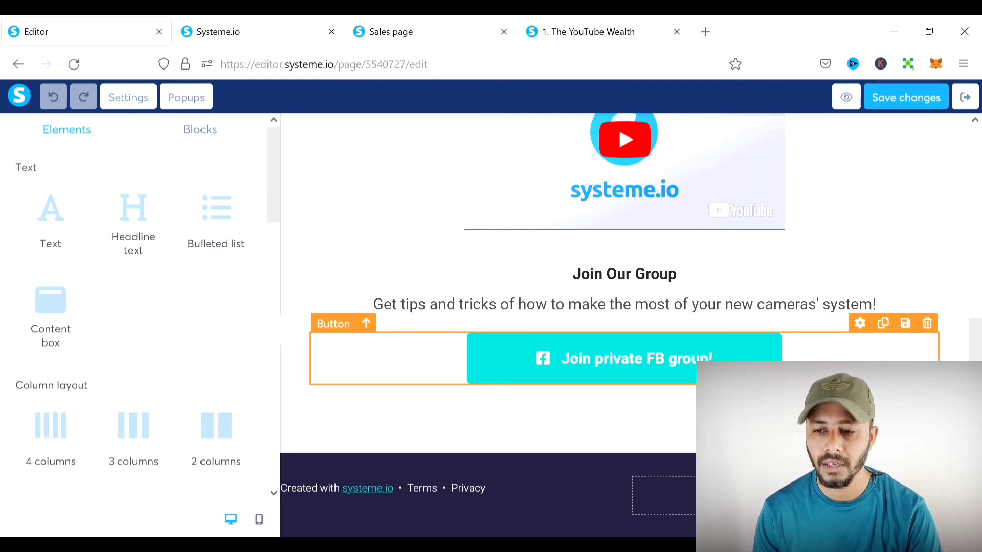
pyautogui.scroll(3, 864, 320)
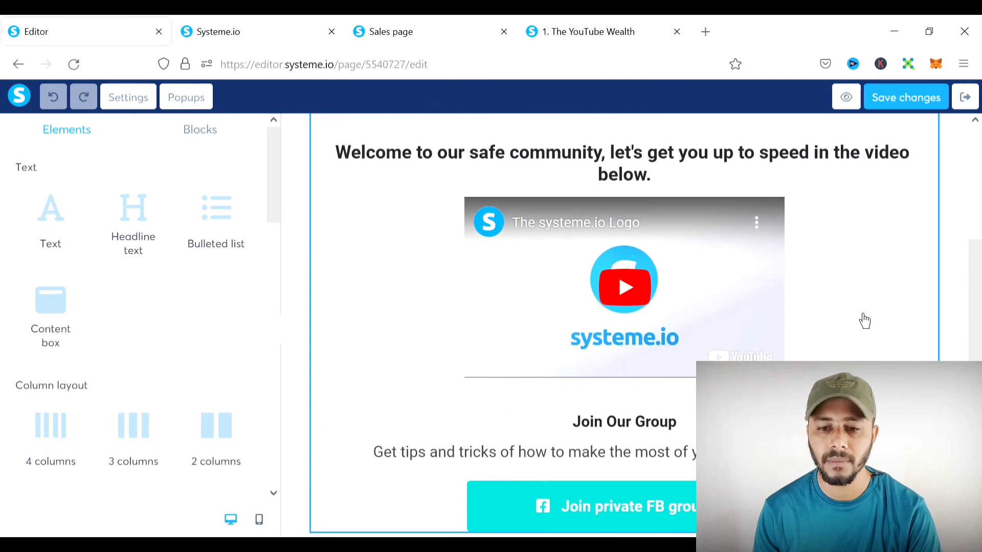
pyautogui.scroll(4, 864, 321)
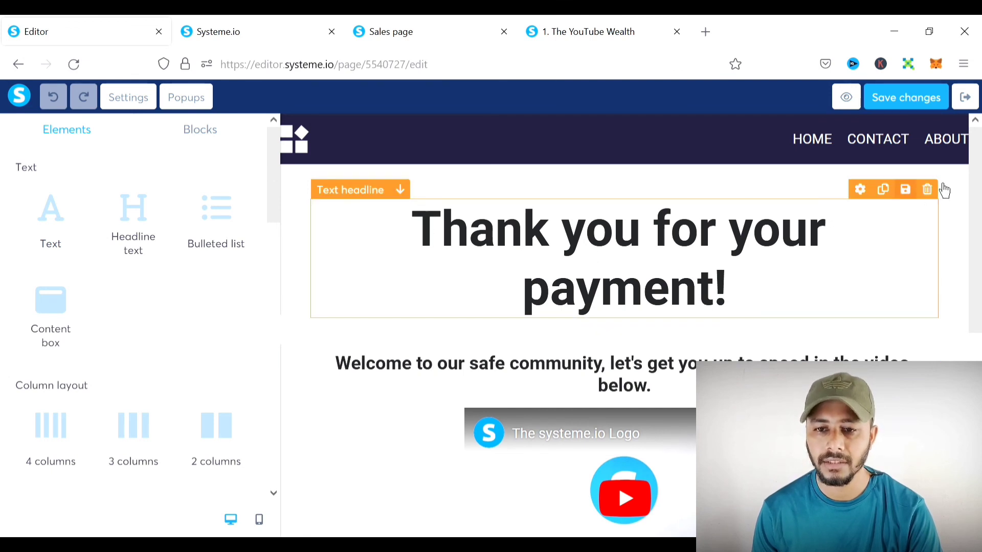
pyautogui.click(937, 105)
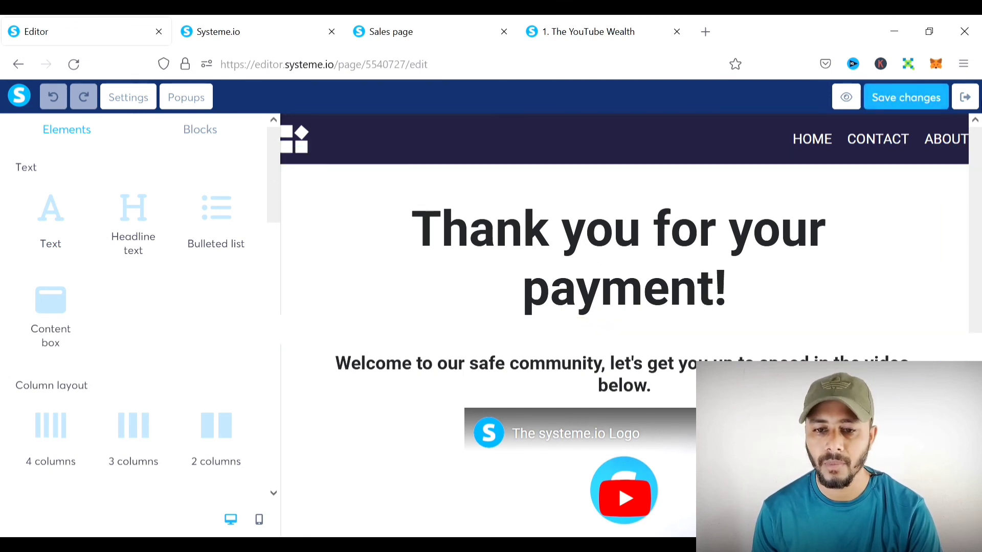
pyautogui.click(964, 97)
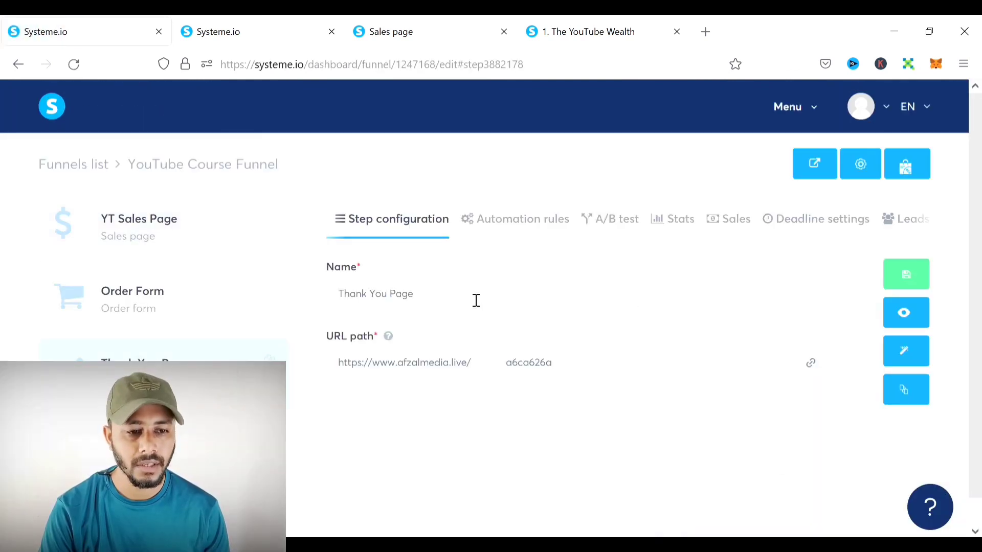
# - Open the settings of the YouTube Wealth course from the Courses list
pyautogui.click(816, 117)
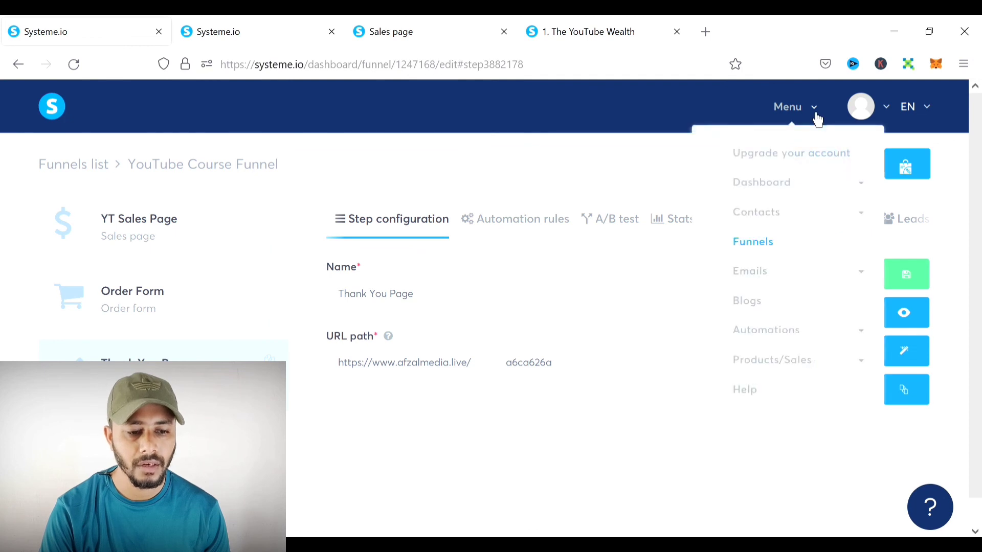
pyautogui.click(777, 364)
pyautogui.scroll(-2, 791, 322)
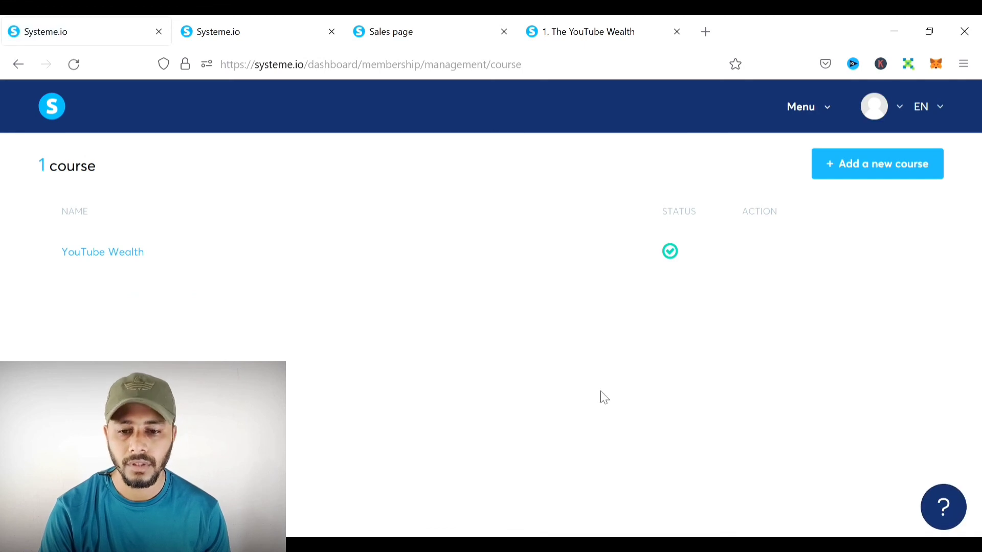
pyautogui.click(116, 262)
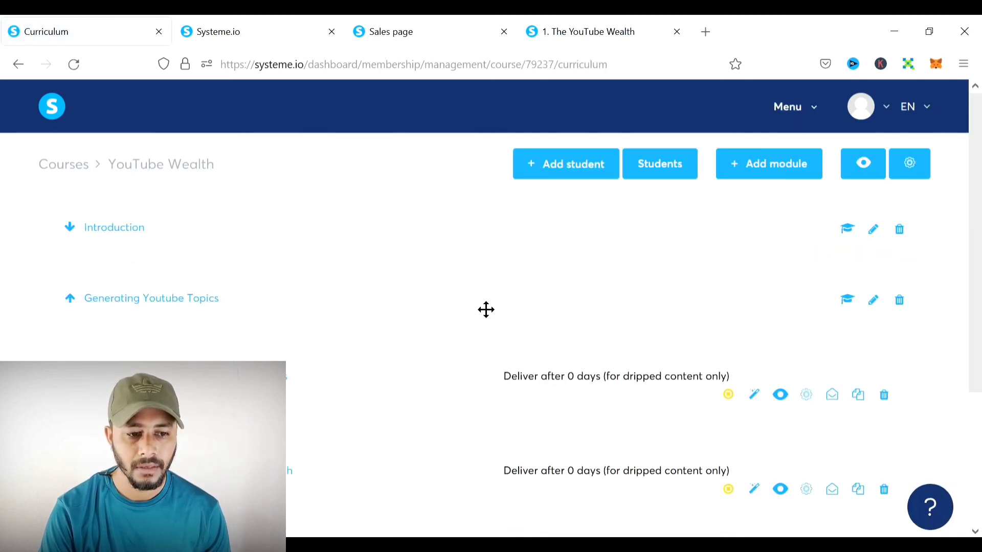
pyautogui.click(918, 168)
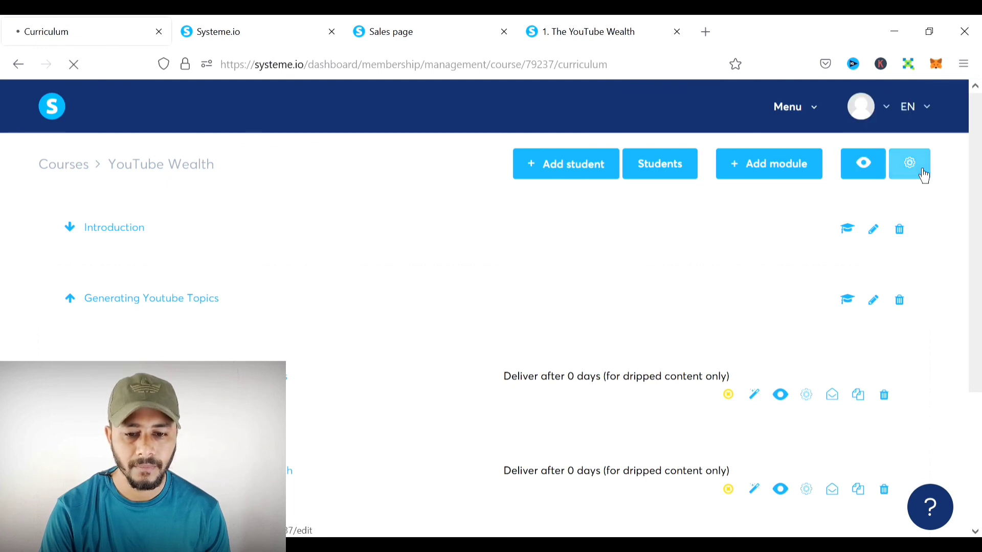
# - Set the course sales page to YouTube Course Funnel's Order Form step and save
pyautogui.scroll(-15, 570, 245)
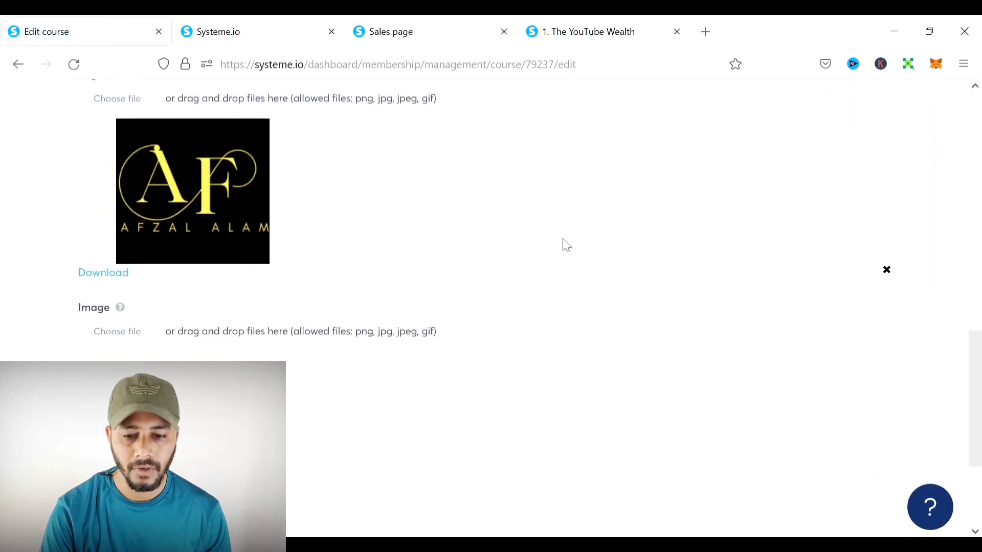
pyautogui.click(140, 473)
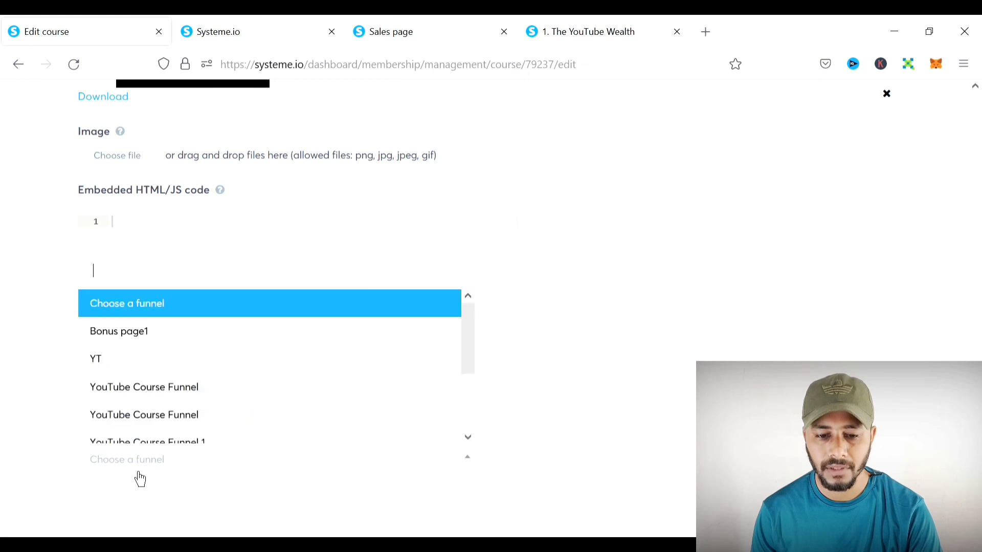
pyautogui.click(139, 474)
pyautogui.click(139, 473)
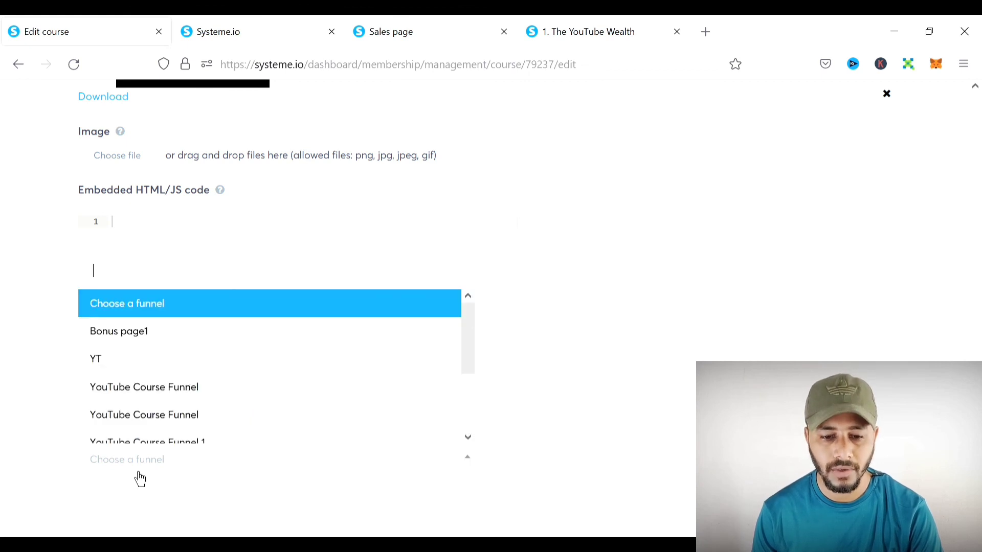
pyautogui.click(157, 400)
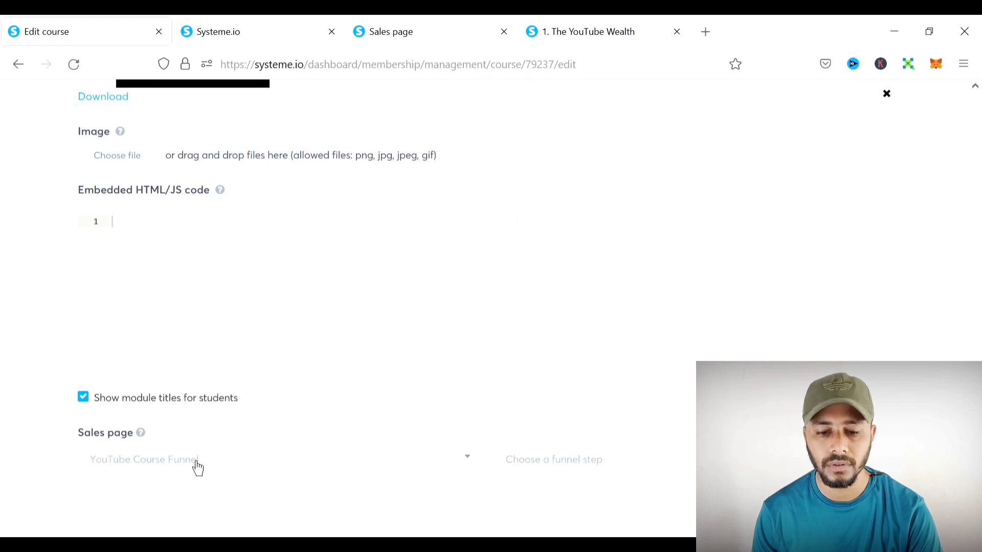
pyautogui.click(588, 473)
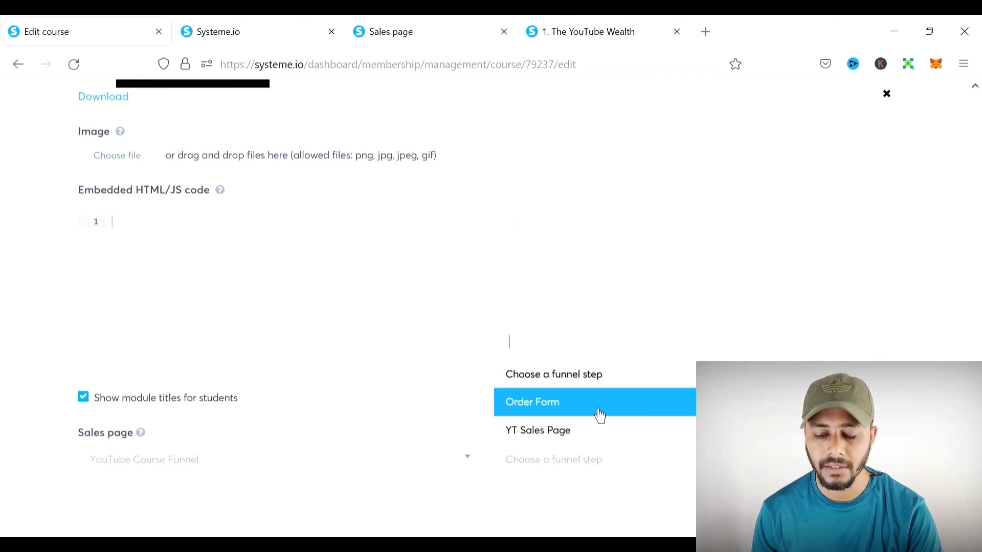
pyautogui.click(557, 418)
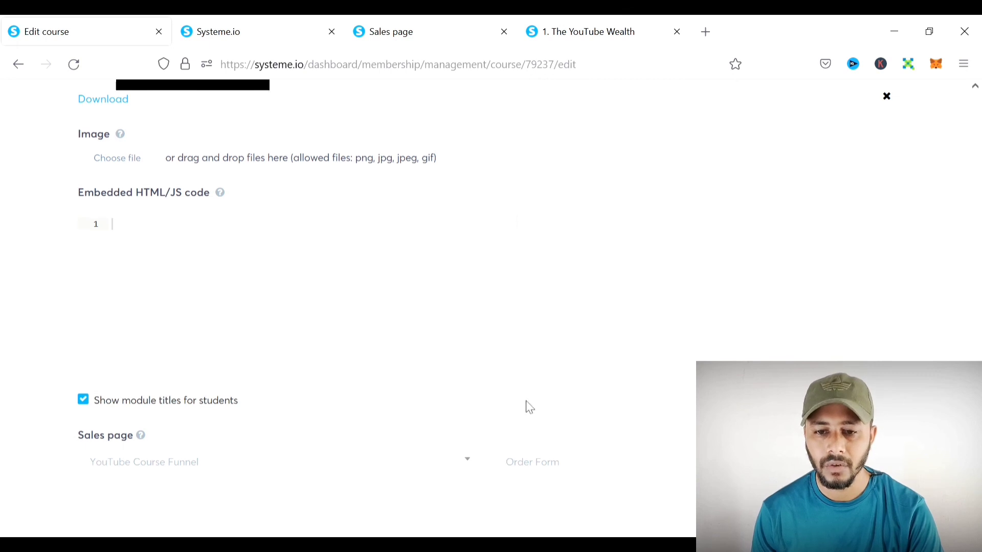
pyautogui.scroll(15, 527, 405)
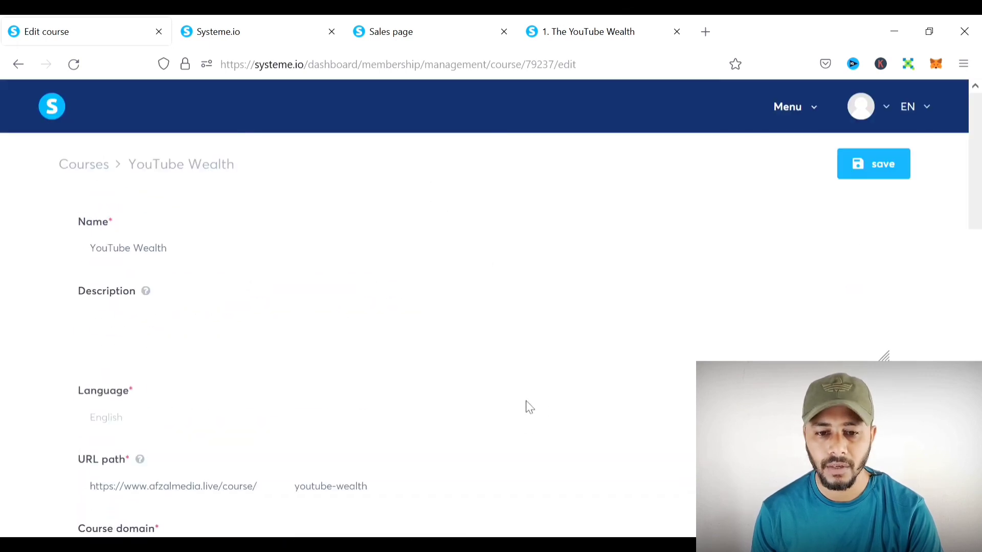
pyautogui.click(883, 183)
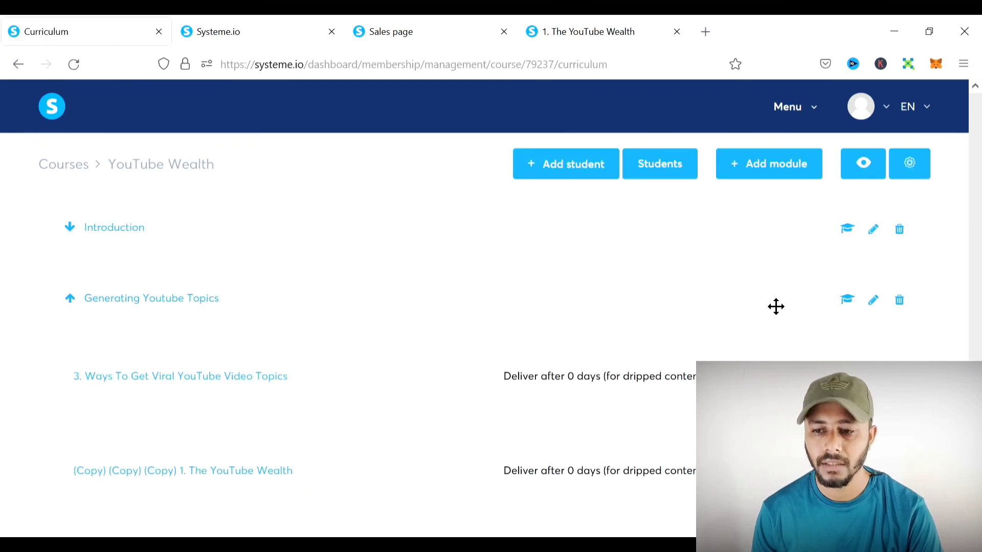
# - Go to Funnels, select YouTube Course Funnel's YT Sales Page step, and copy its URL
pyautogui.click(803, 120)
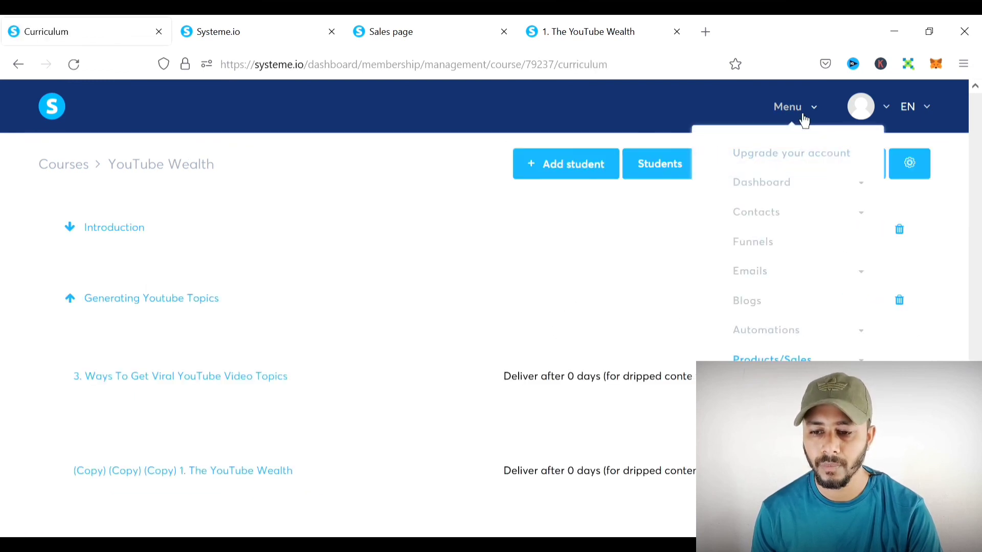
pyautogui.click(768, 251)
pyautogui.click(131, 261)
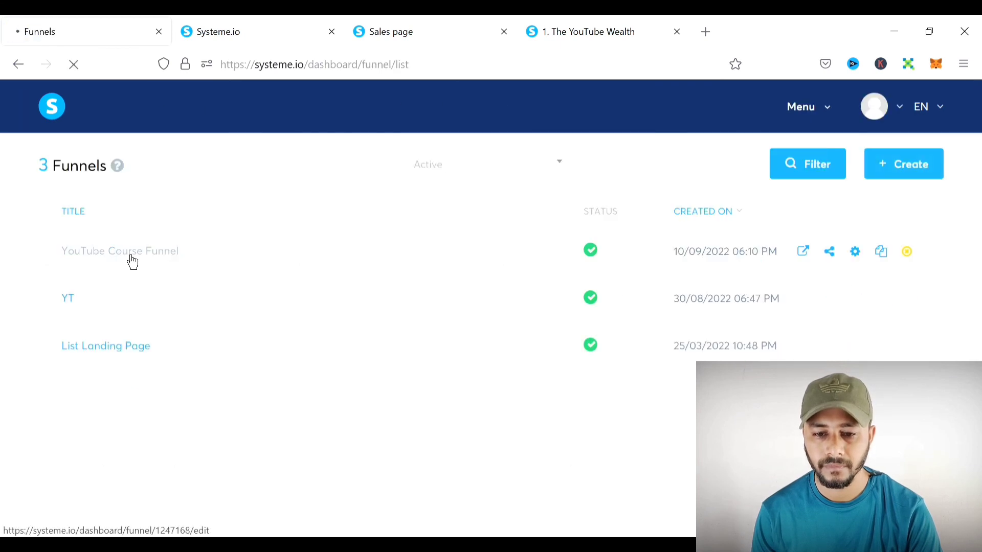
pyautogui.click(123, 245)
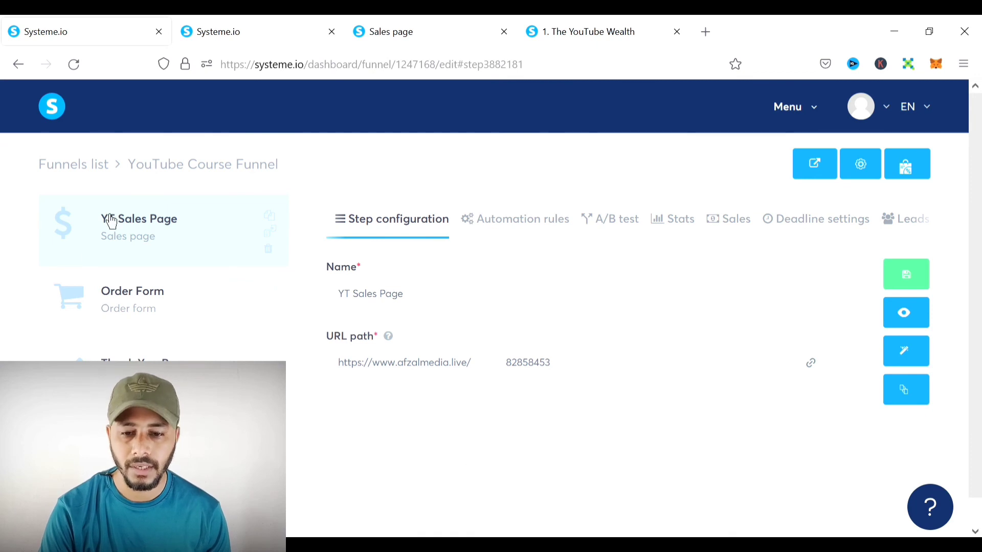
pyautogui.click(815, 379)
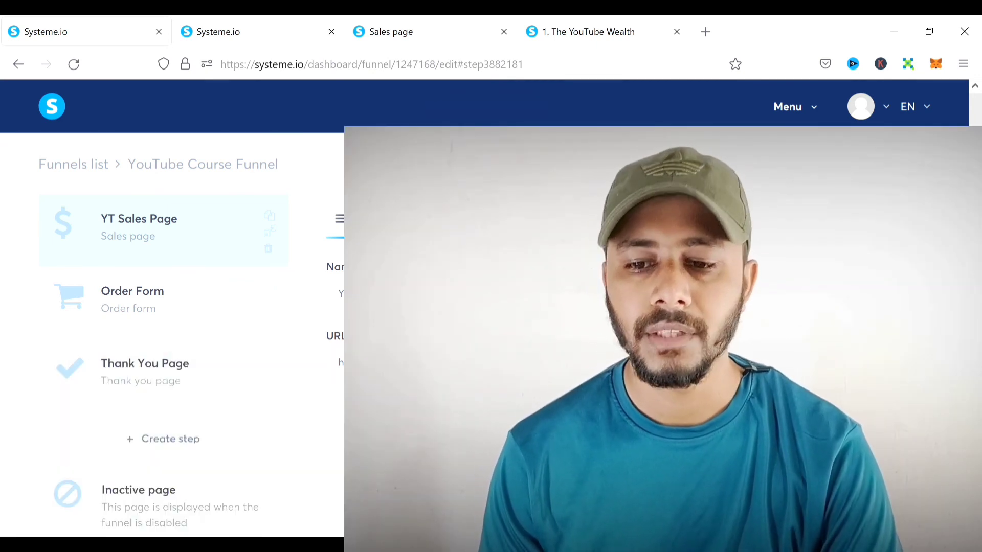